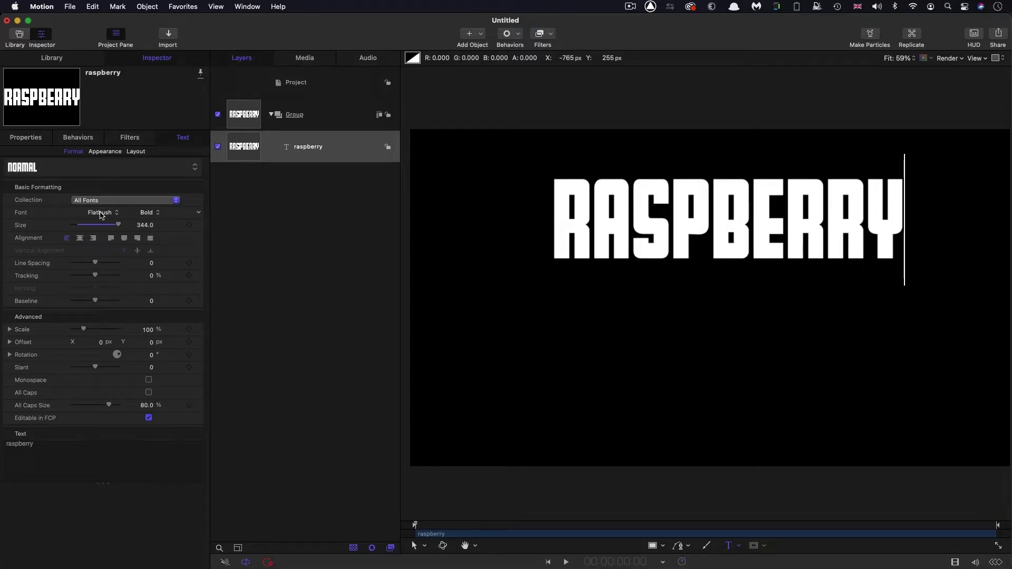
Set the raspberry text's font size to 450 and its baseline to -150
{"action": "left_click", "coordinate": [146, 225]}
{"action": "type", "text": "450"}
{"action": "key", "text": "Return"}
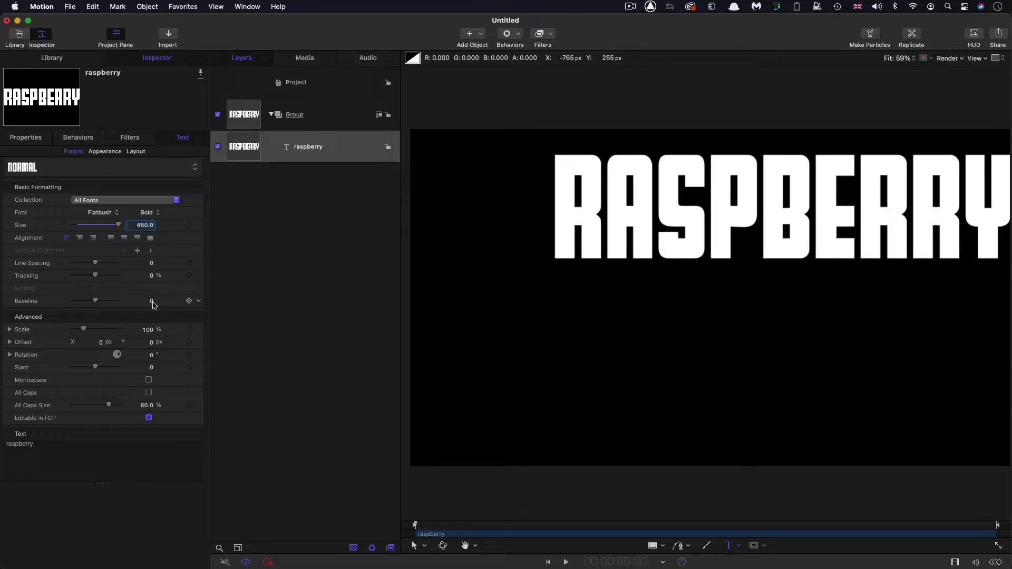
{"action": "key", "text": "Return"}
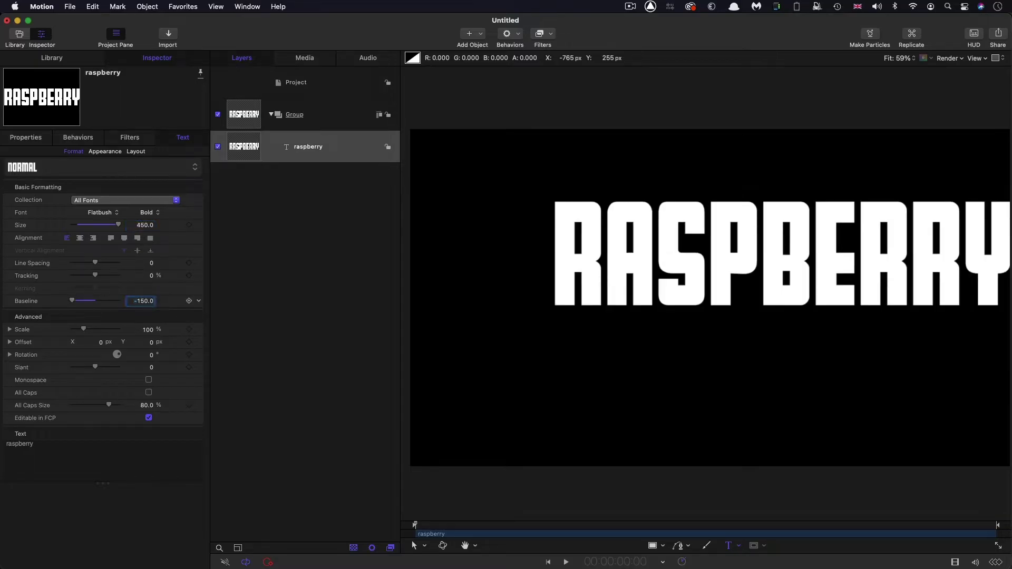
Center-align the raspberry text, reset its position to 0, 0 px and leave text editing
{"action": "left_click", "coordinate": [80, 237]}
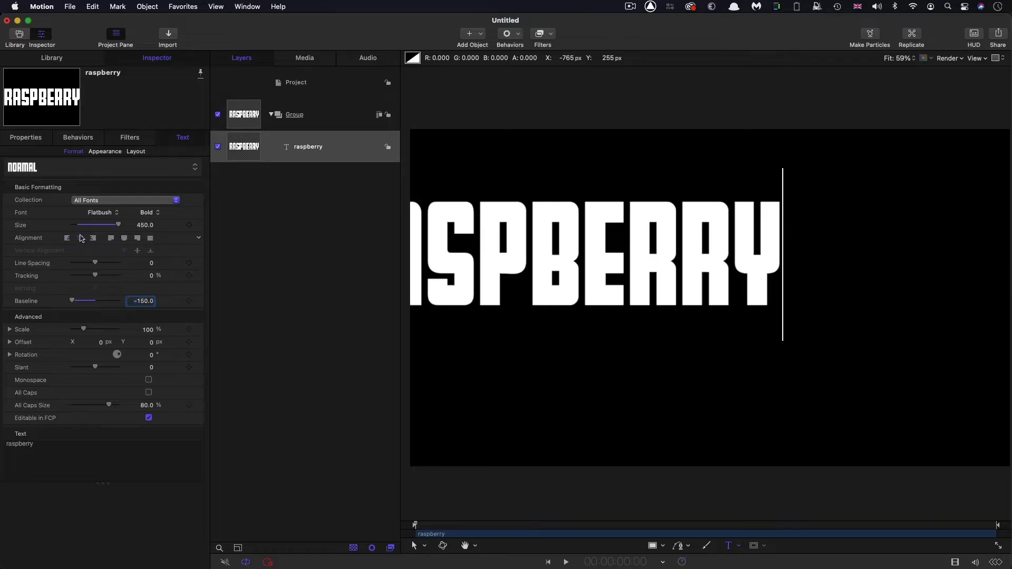
{"action": "left_click", "coordinate": [31, 136]}
{"action": "right_click", "coordinate": [111, 160]}
{"action": "left_click", "coordinate": [301, 188]}
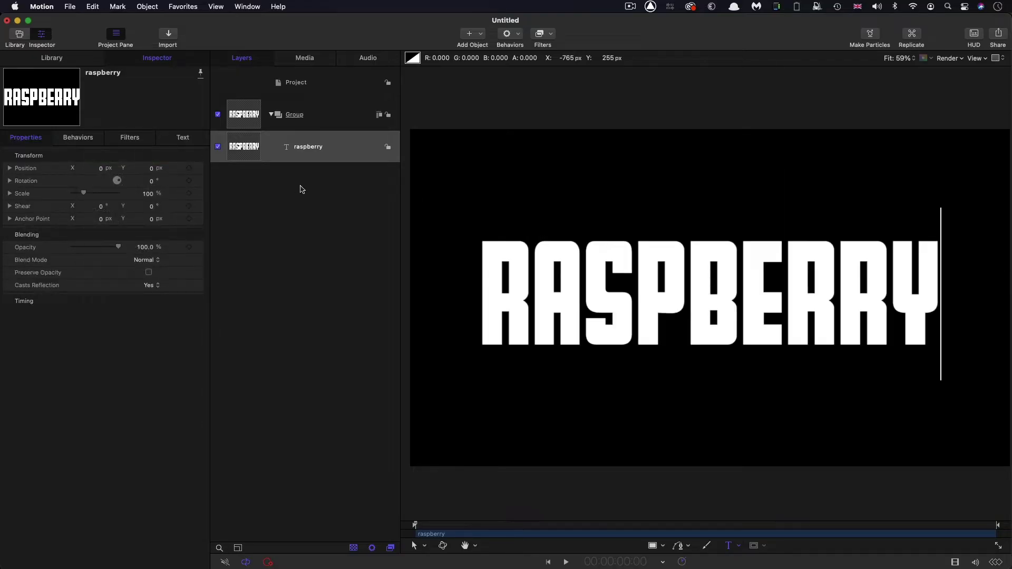
{"action": "key", "text": "Escape"}
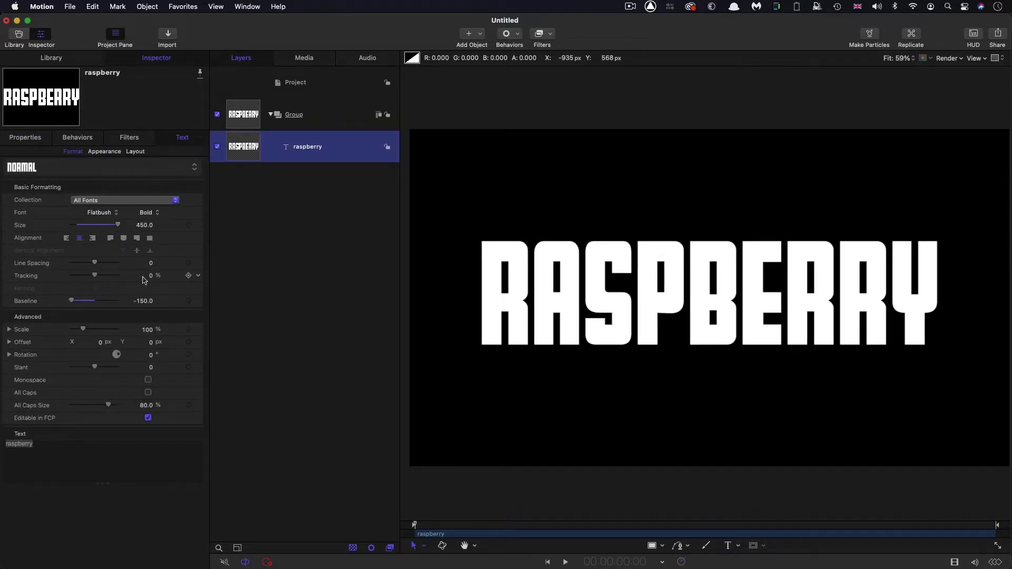
Tighten the raspberry text's tracking to -2%
{"action": "left_click_drag", "start_coordinate": [152, 278], "coordinate": [147, 278]}
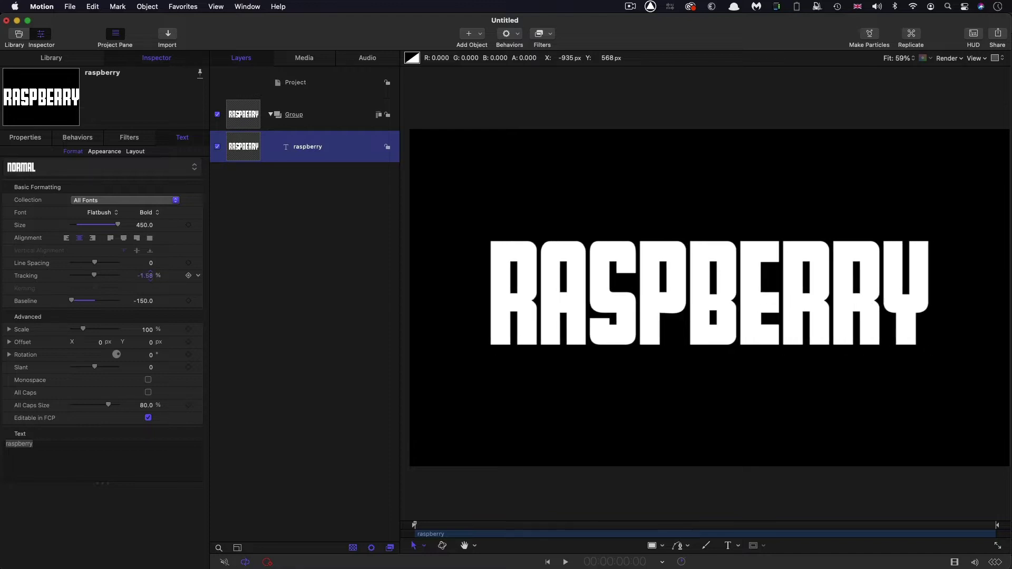
{"action": "left_click", "coordinate": [151, 278]}
{"action": "type", "text": "-2.0"}
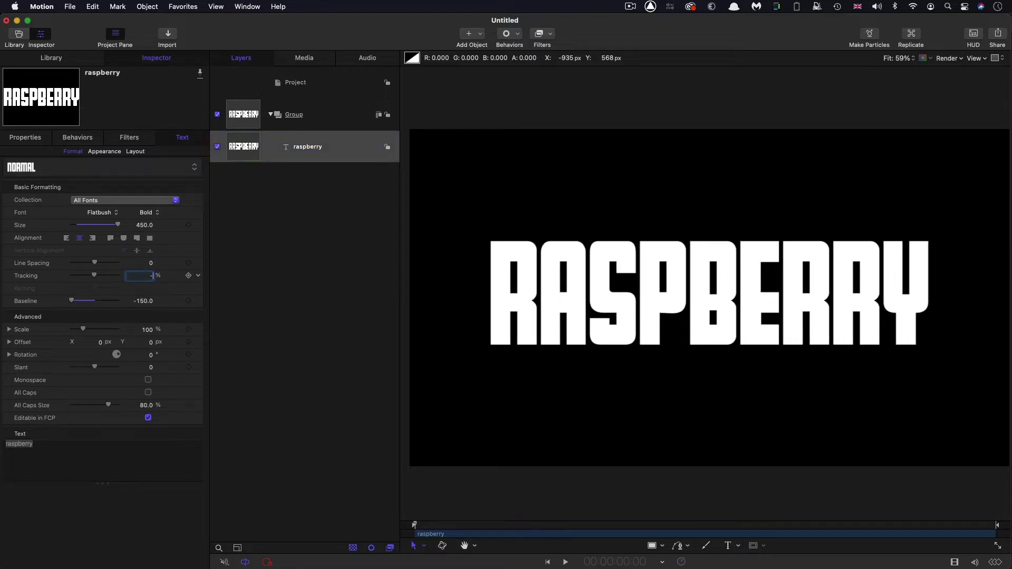
{"action": "key", "text": "Return"}
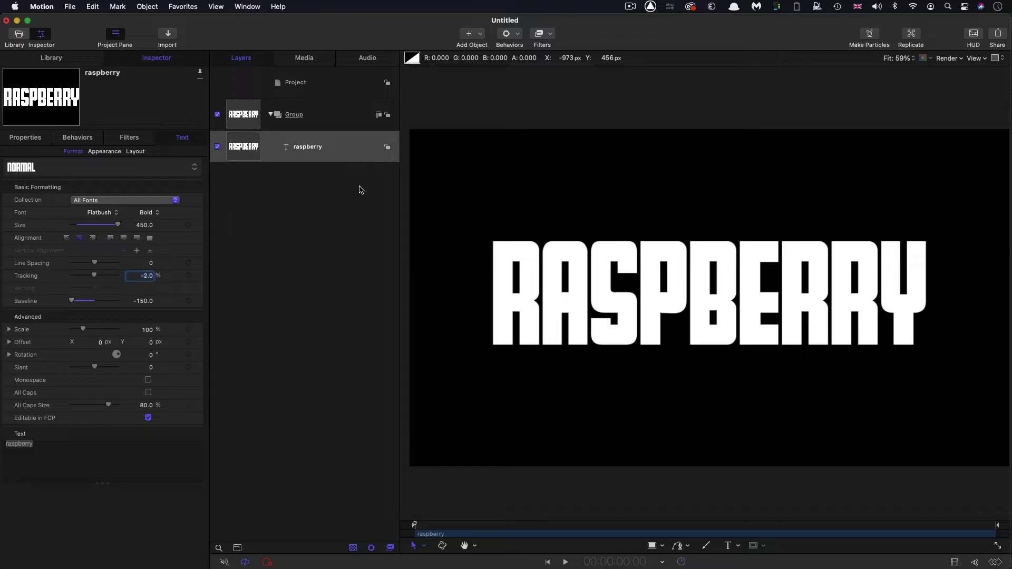
Import Swatches.png from the Assets folder and move it beside the text, to an X position of about -868 px
{"action": "left_click", "coordinate": [167, 35]}
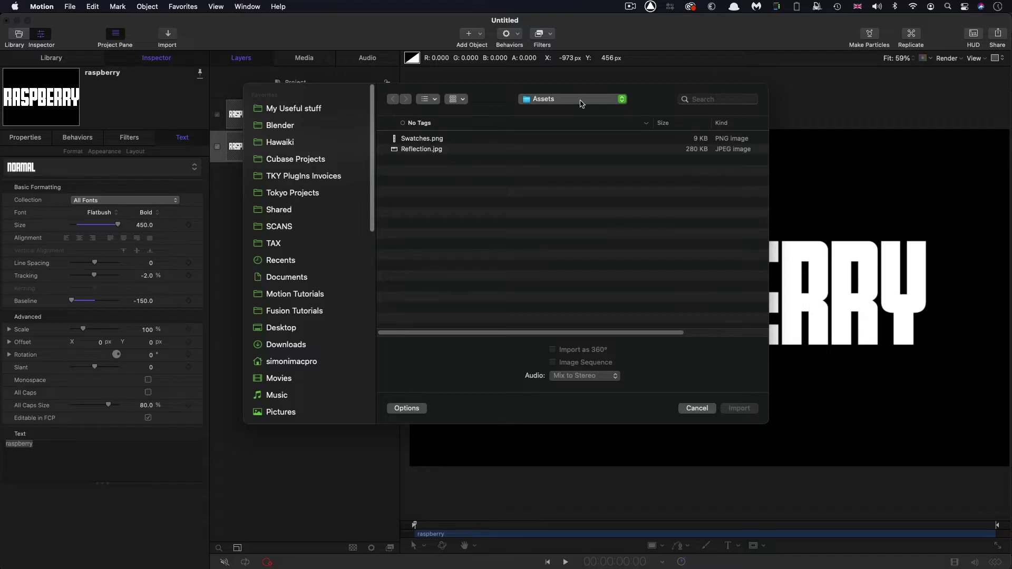
{"action": "left_click", "coordinate": [424, 138]}
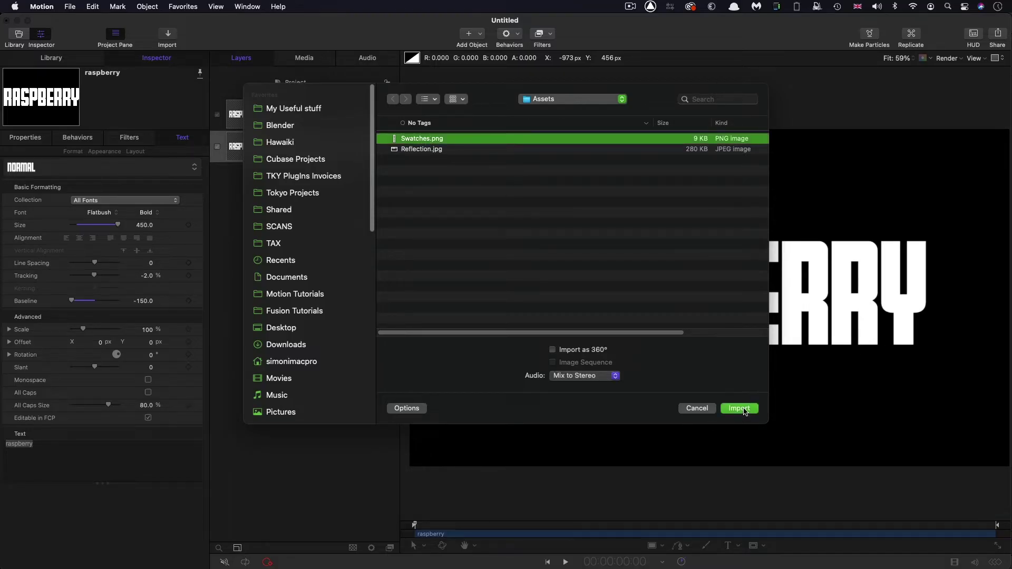
{"action": "left_click", "coordinate": [740, 409]}
{"action": "left_click", "coordinate": [25, 138]}
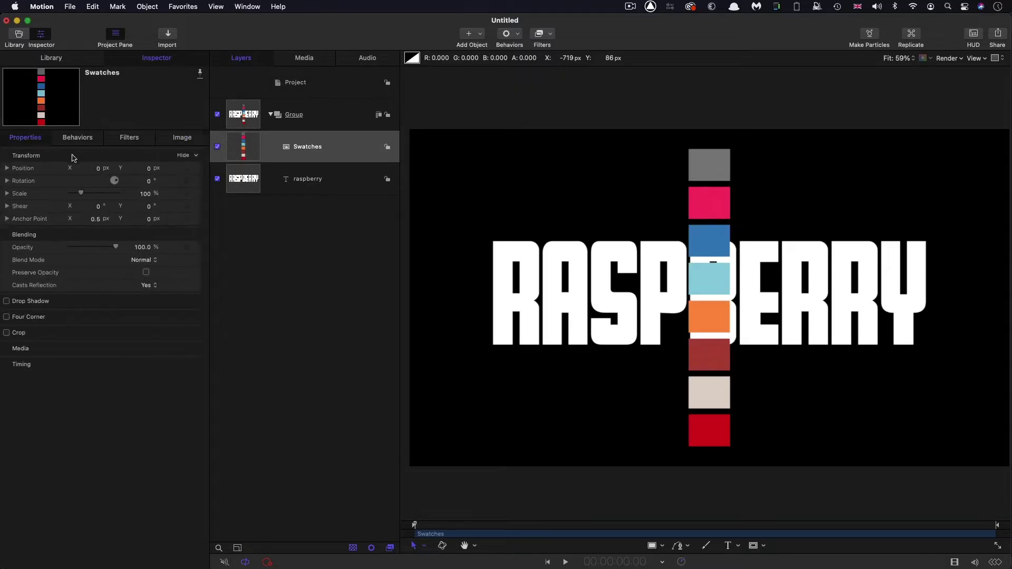
{"action": "left_click_drag", "start_coordinate": [98, 168], "coordinate": [124, 135]}
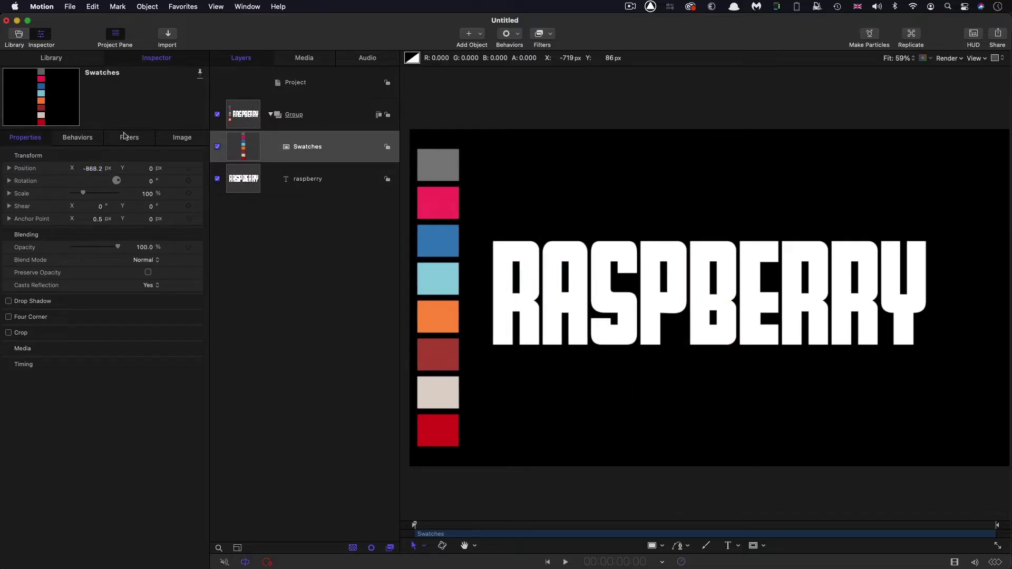
Change the raspberry text's face color to the grey sampled from the swatches image
{"action": "left_click", "coordinate": [246, 183]}
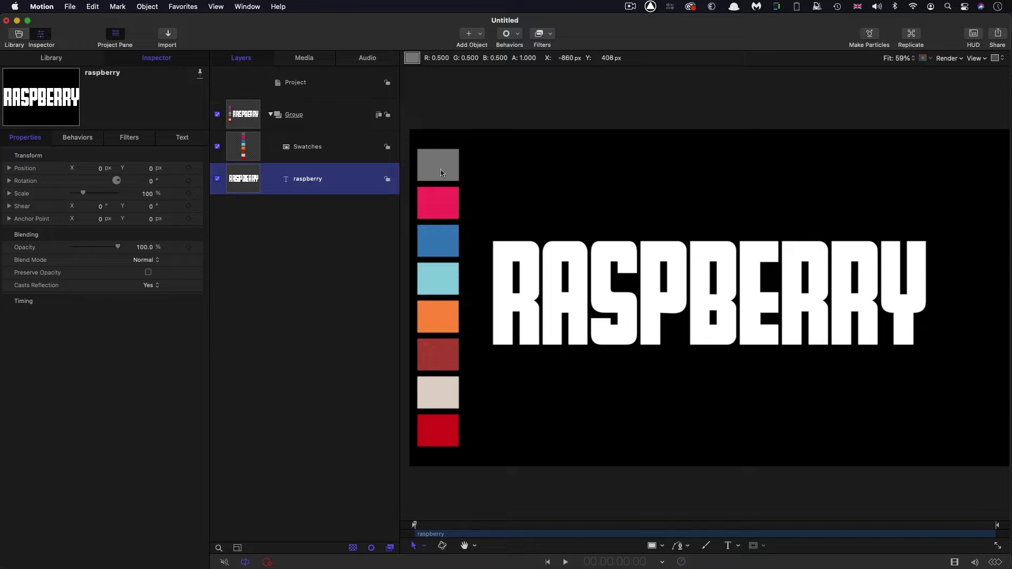
{"action": "left_click", "coordinate": [185, 138]}
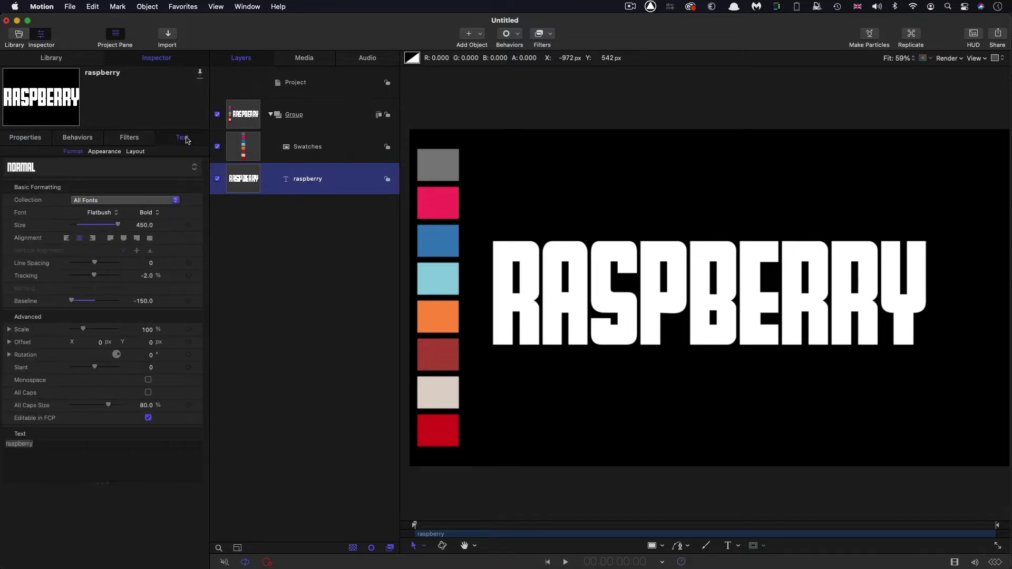
{"action": "left_click", "coordinate": [104, 152]}
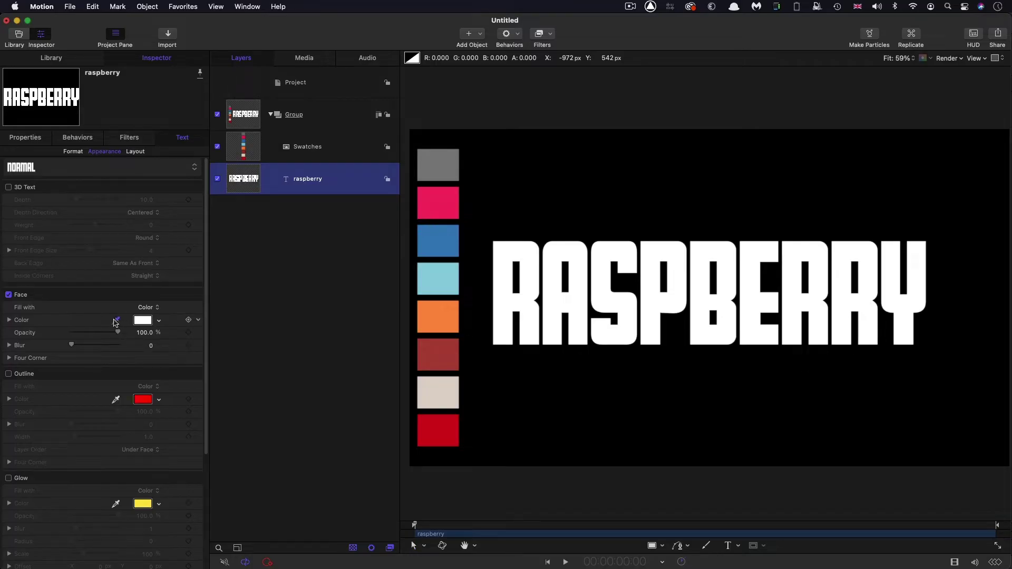
{"action": "left_click", "coordinate": [115, 321]}
{"action": "left_click", "coordinate": [435, 164]}
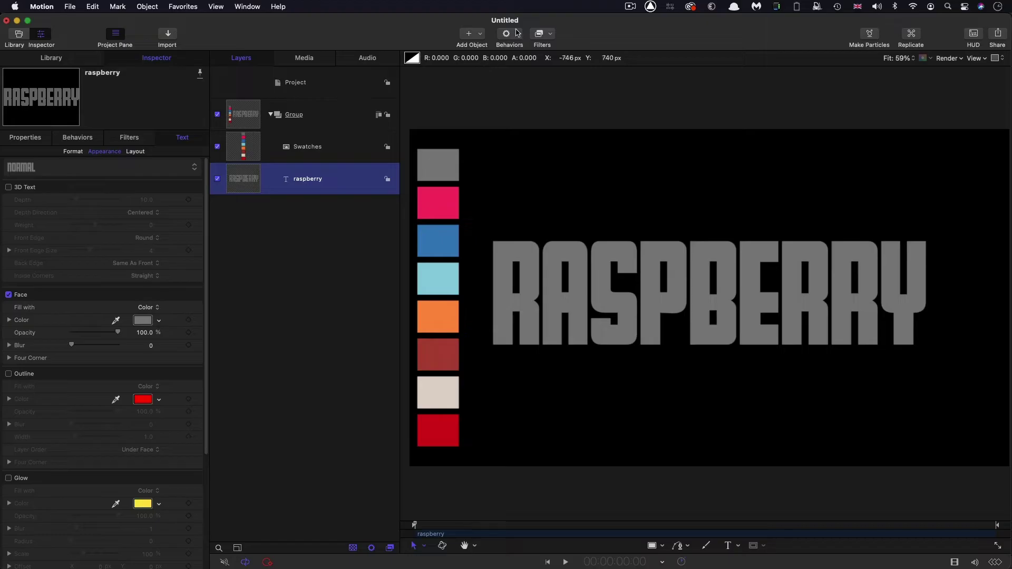
Apply a Sequence Text behavior to the raspberry text
{"action": "left_click", "coordinate": [518, 32]}
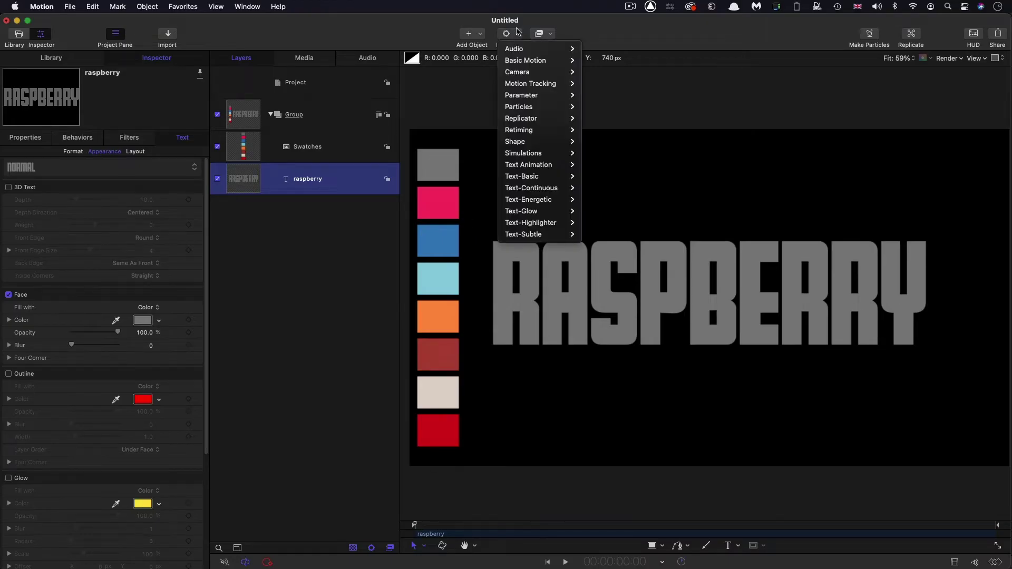
{"action": "mouse_move", "coordinate": [530, 165]}
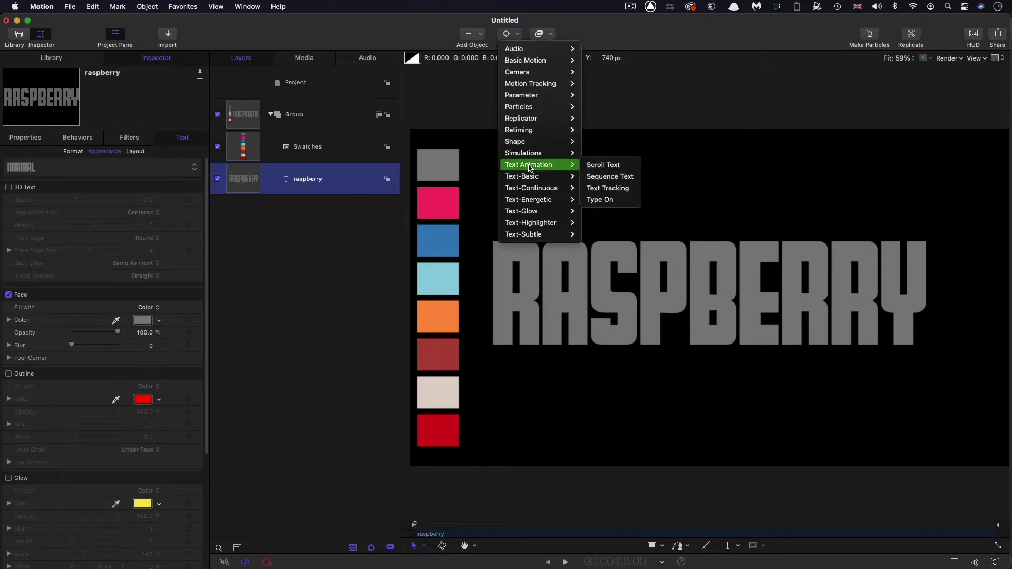
{"action": "left_click", "coordinate": [606, 177]}
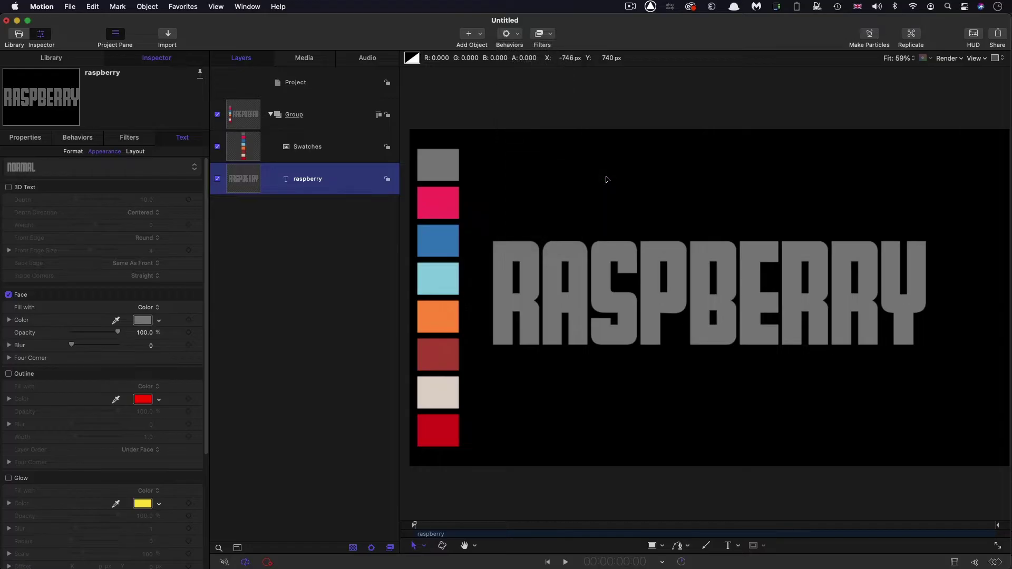
Add the Position and Opacity format parameters to the Sequence Text behavior
{"action": "left_click", "coordinate": [107, 169]}
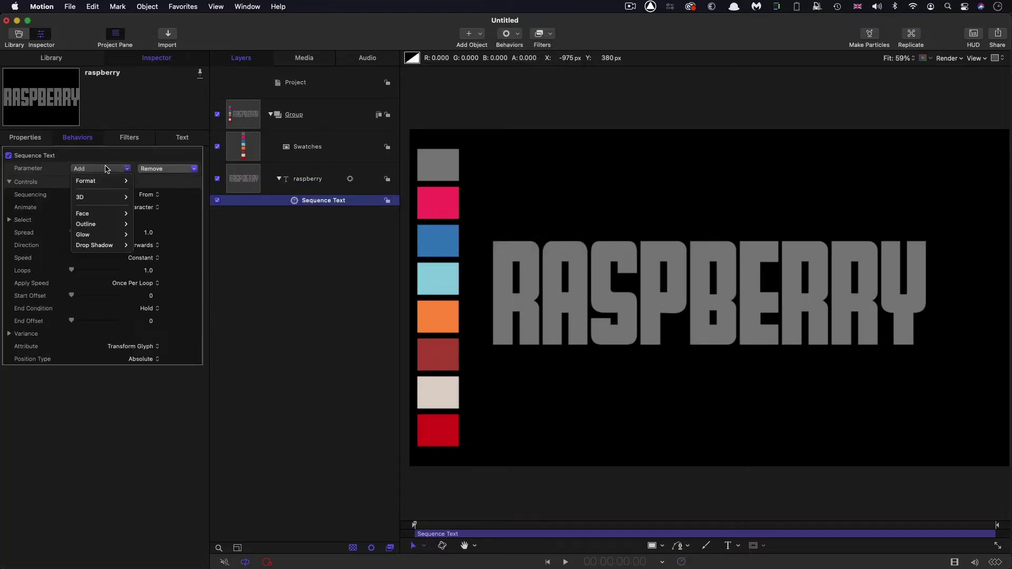
{"action": "mouse_move", "coordinate": [100, 181]}
{"action": "left_click", "coordinate": [154, 182]}
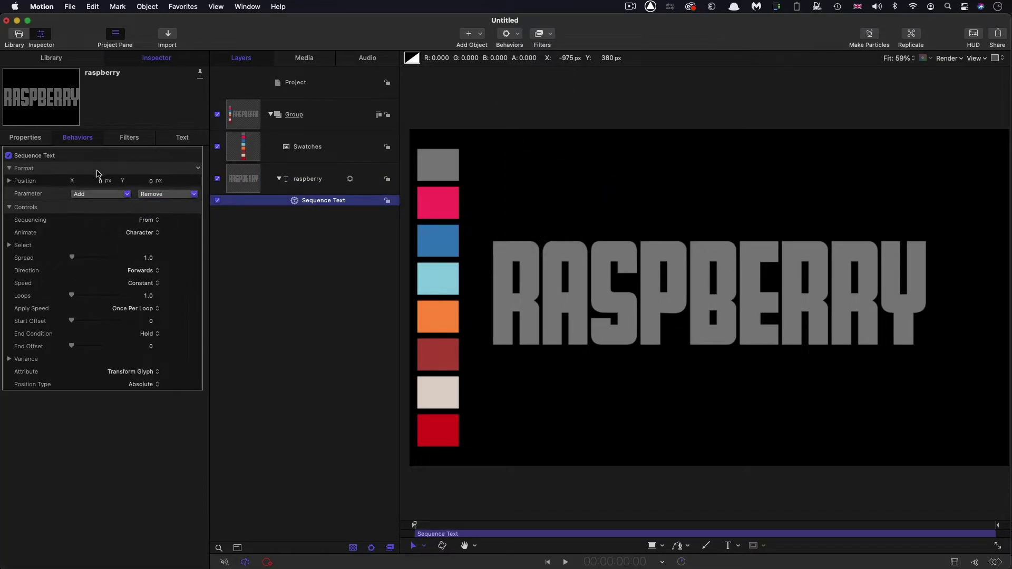
{"action": "left_click", "coordinate": [95, 195]}
{"action": "mouse_move", "coordinate": [89, 211]}
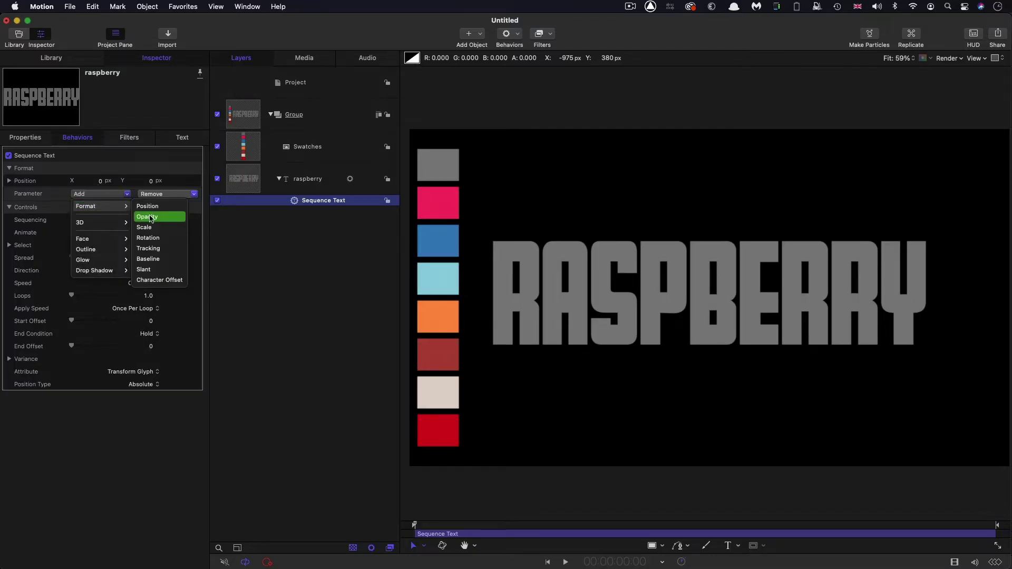
{"action": "left_click", "coordinate": [150, 216]}
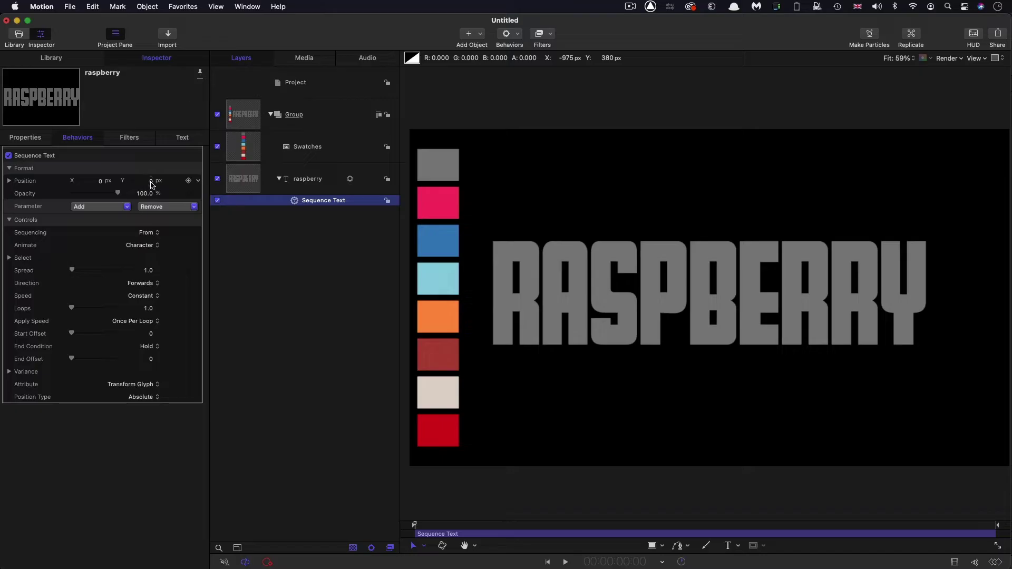
Set the Sequence Text behavior's Y position to -50 px and its opacity to 0%
{"action": "left_click", "coordinate": [151, 182]}
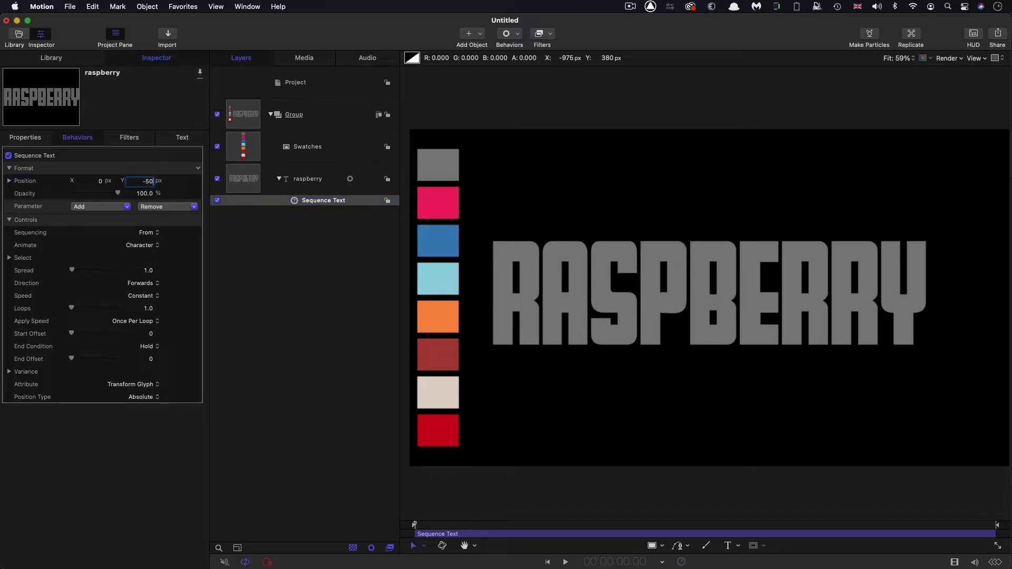
{"action": "type", "text": "-50"}
{"action": "key", "text": "Return"}
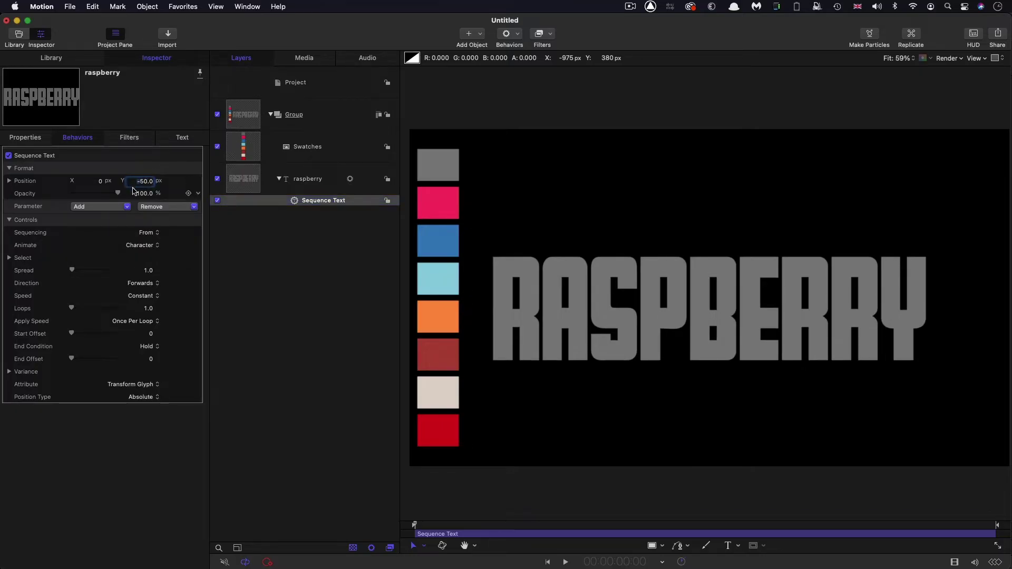
{"action": "left_click_drag", "start_coordinate": [118, 194], "coordinate": [2, 189]}
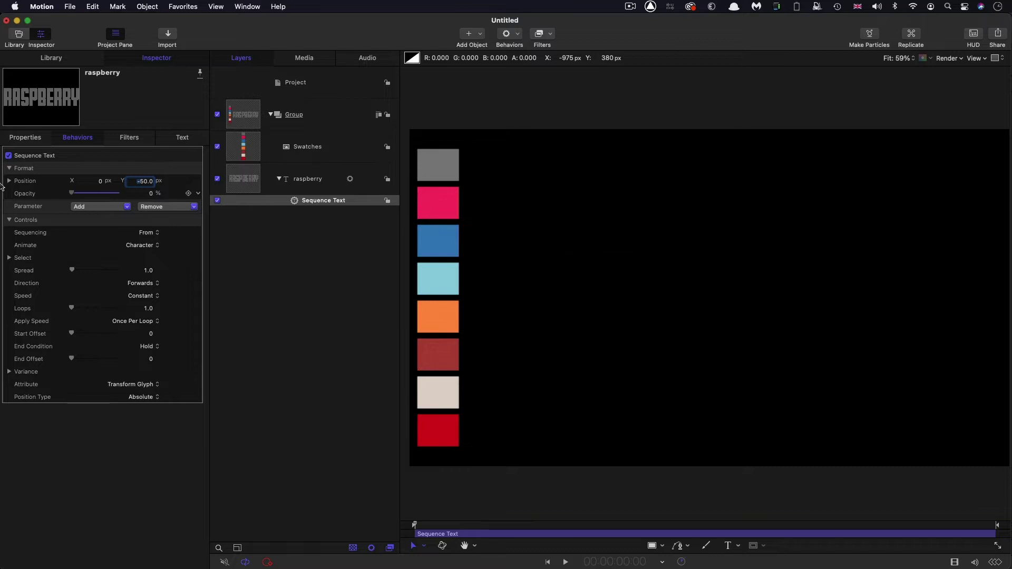
Set the Sequence Text spread to 30 and its direction to Random
{"action": "left_click", "coordinate": [150, 271]}
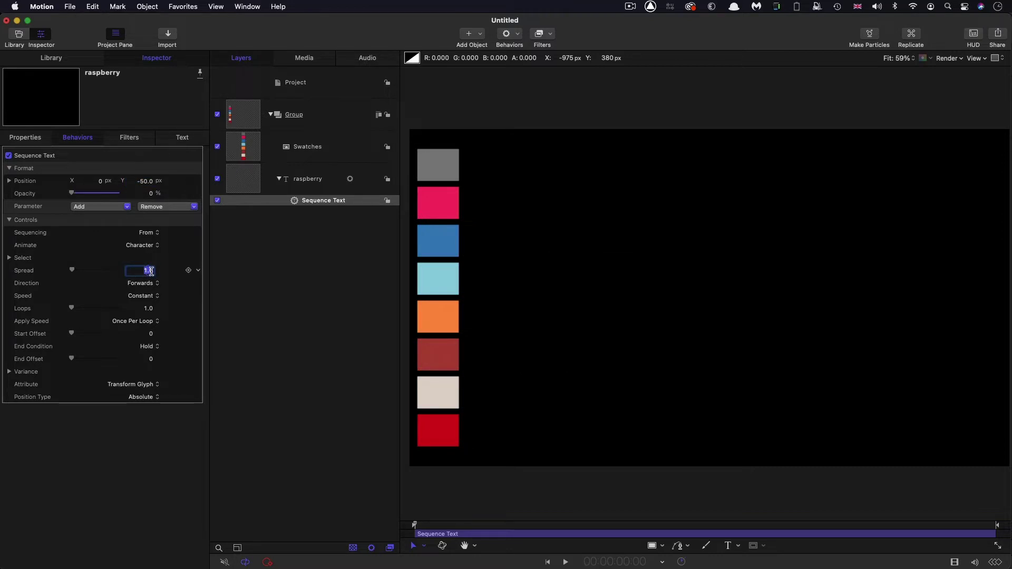
{"action": "type", "text": "30"}
{"action": "key", "text": "Return"}
{"action": "left_click", "coordinate": [141, 283]}
{"action": "left_click", "coordinate": [132, 331]}
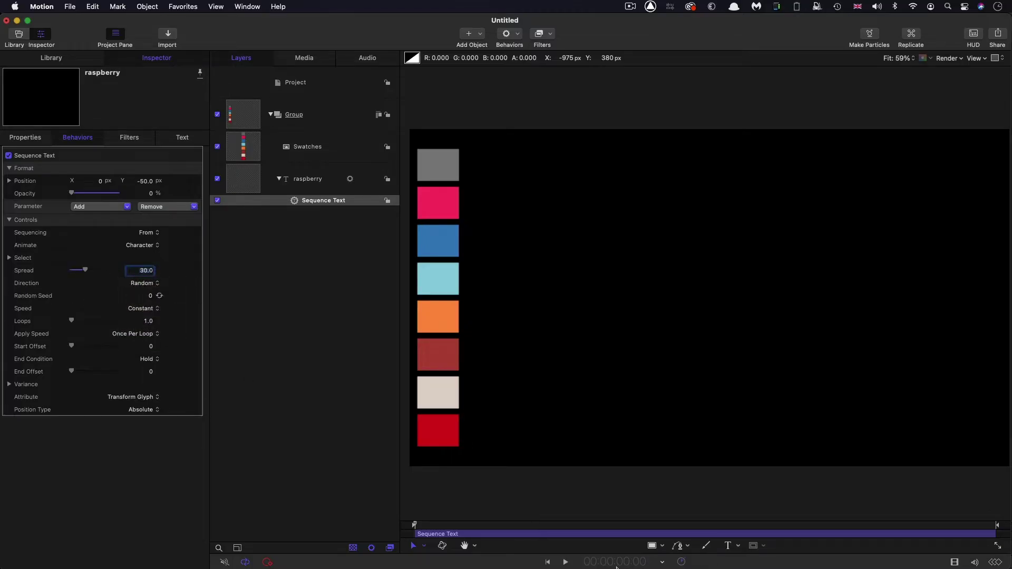
Trim the Sequence Text behavior's out point to 4:00 and scrub through the timeline to preview the animation
{"action": "left_click_drag", "start_coordinate": [416, 525], "coordinate": [609, 533]}
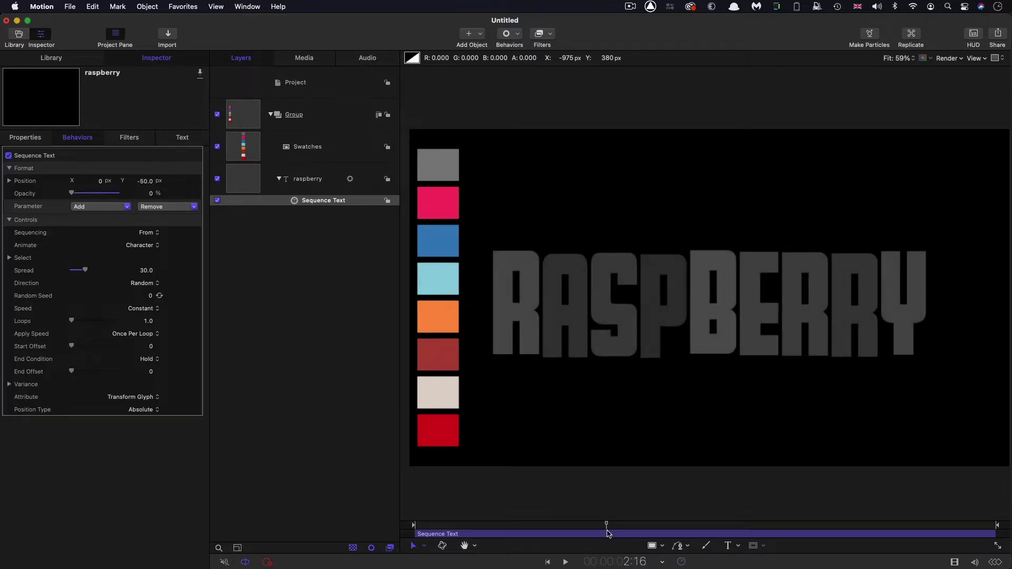
{"action": "left_click_drag", "start_coordinate": [609, 534], "coordinate": [707, 526]}
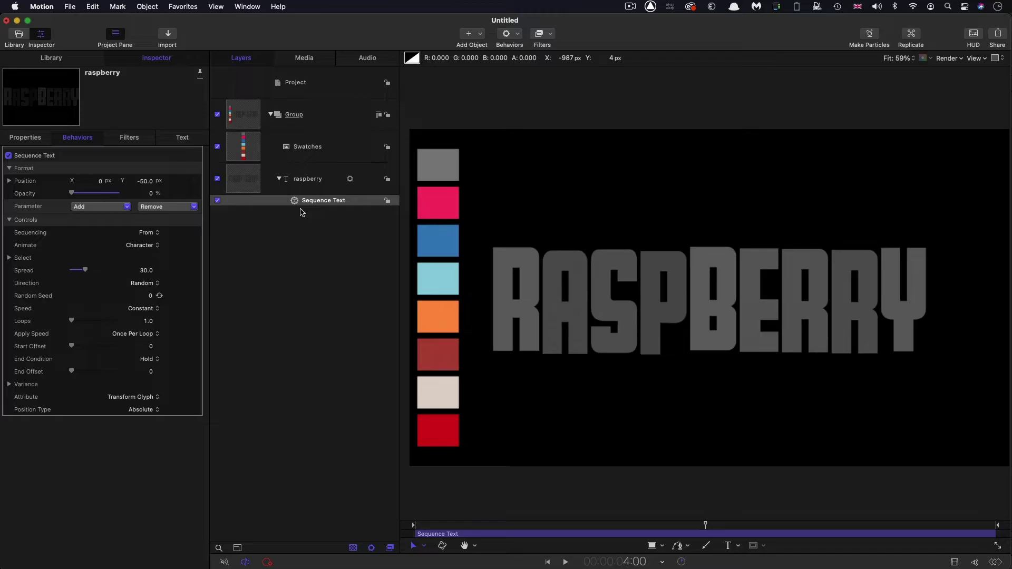
{"action": "left_click", "coordinate": [117, 7]}
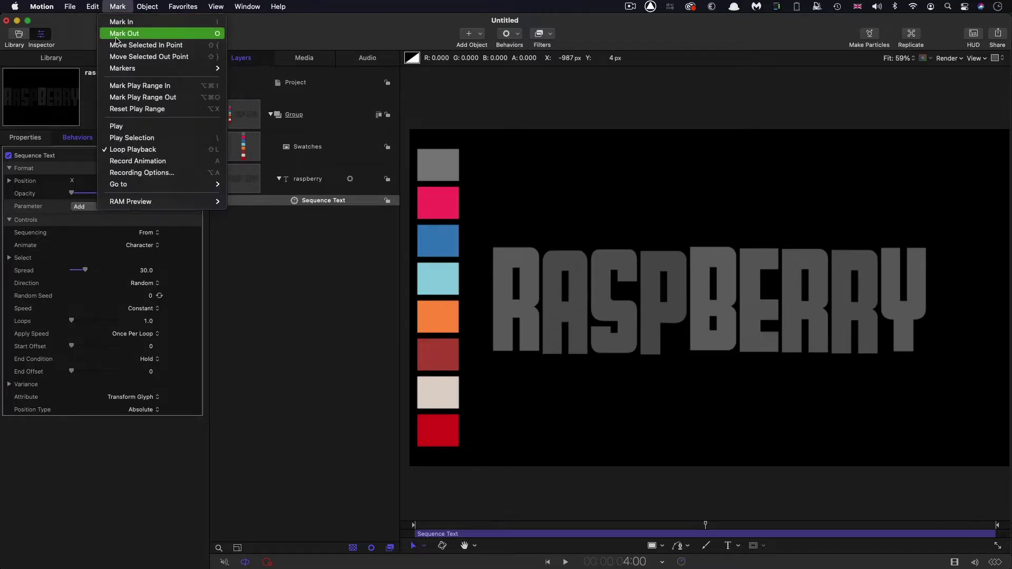
{"action": "left_click", "coordinate": [117, 35]}
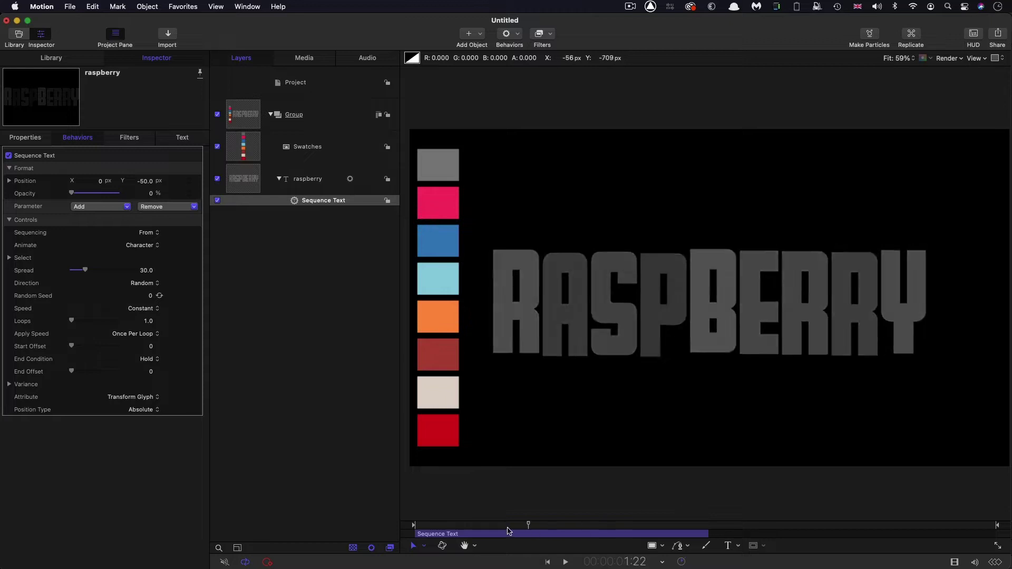
{"action": "left_click_drag", "start_coordinate": [508, 526], "coordinate": [975, 541]}
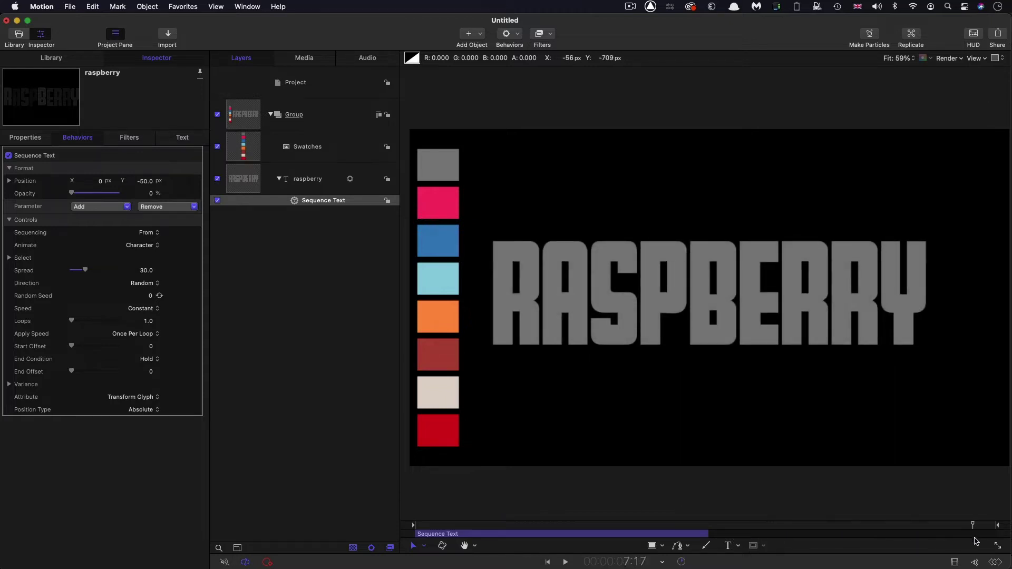
Place the raspberry text in a new group and name the group Text
{"action": "left_click", "coordinate": [246, 182]}
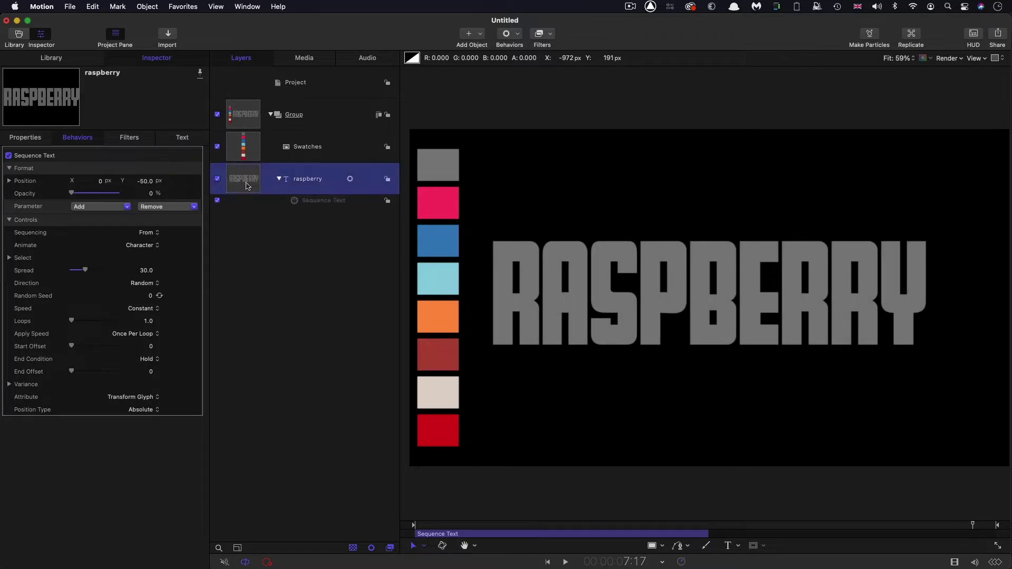
{"action": "left_click", "coordinate": [147, 6]}
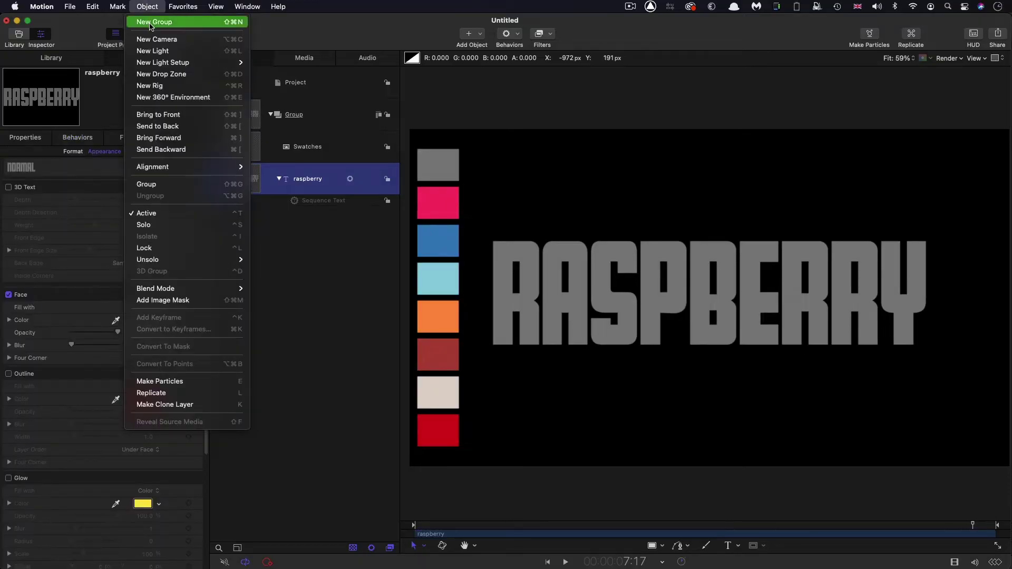
{"action": "key", "text": "Return"}
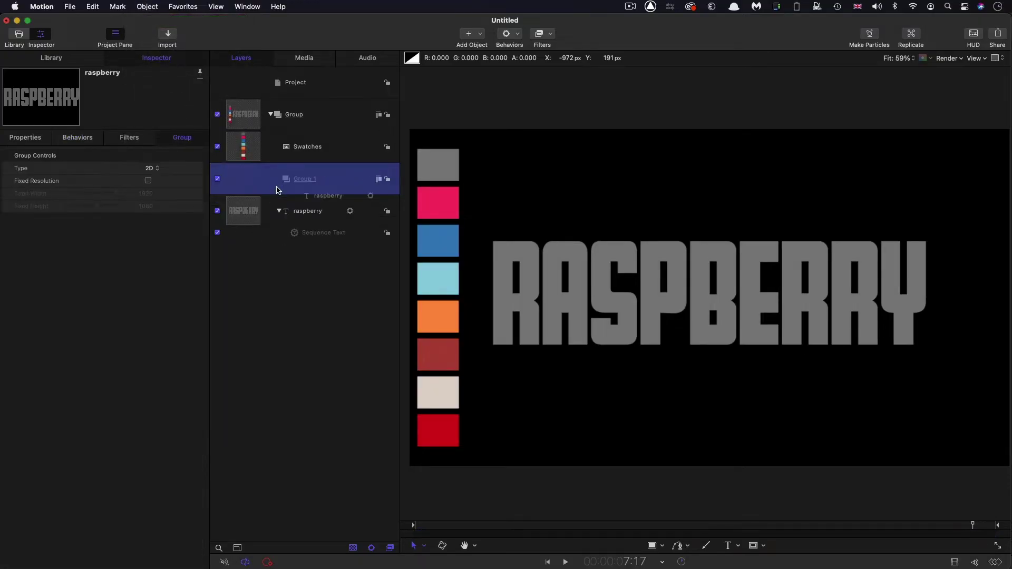
{"action": "left_click", "coordinate": [303, 180]}
{"action": "left_click", "coordinate": [303, 179]}
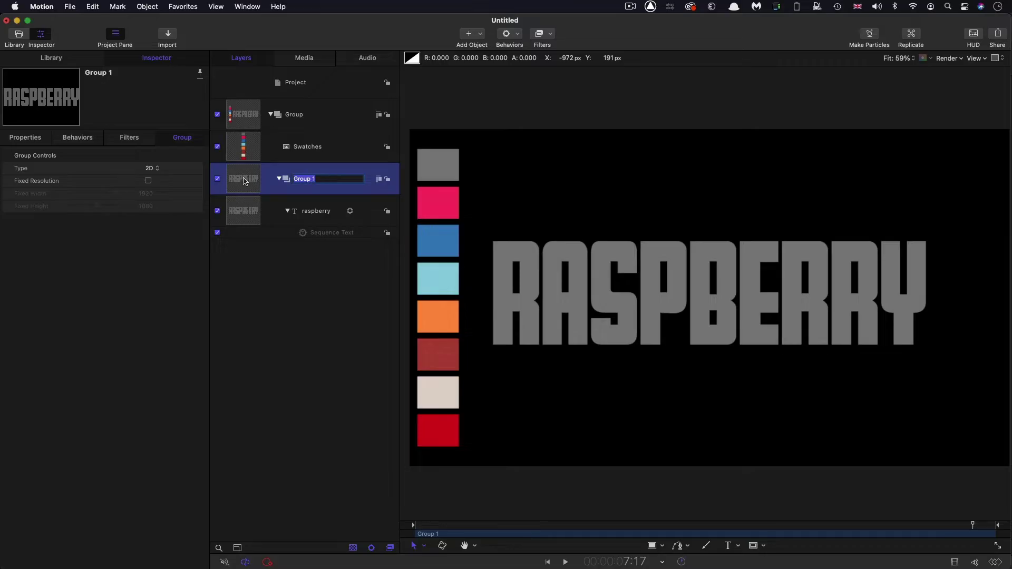
{"action": "type", "text": "Text"}
{"action": "key", "text": "Return"}
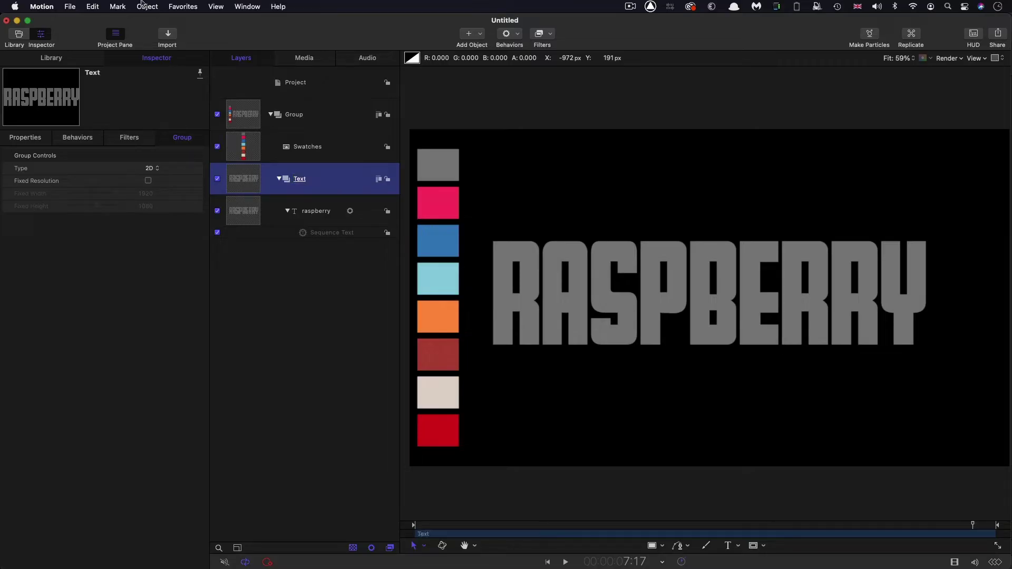
Create an empty group directly above the Text group and name it Splodges
{"action": "left_click", "coordinate": [145, 7]}
{"action": "left_click", "coordinate": [151, 21]}
{"action": "left_click", "coordinate": [305, 180]}
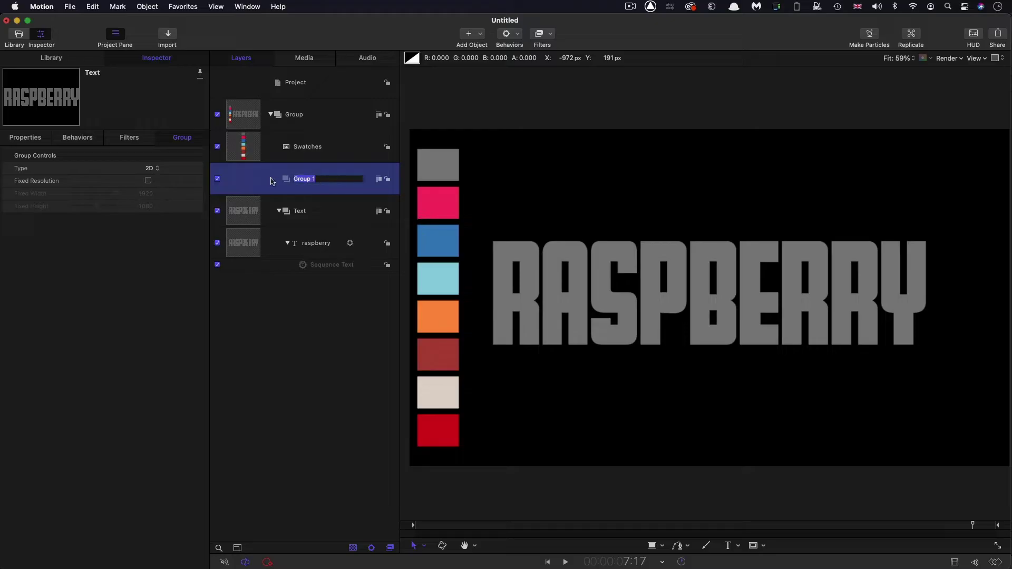
{"action": "type", "text": "Splodges"}
{"action": "key", "text": "Return"}
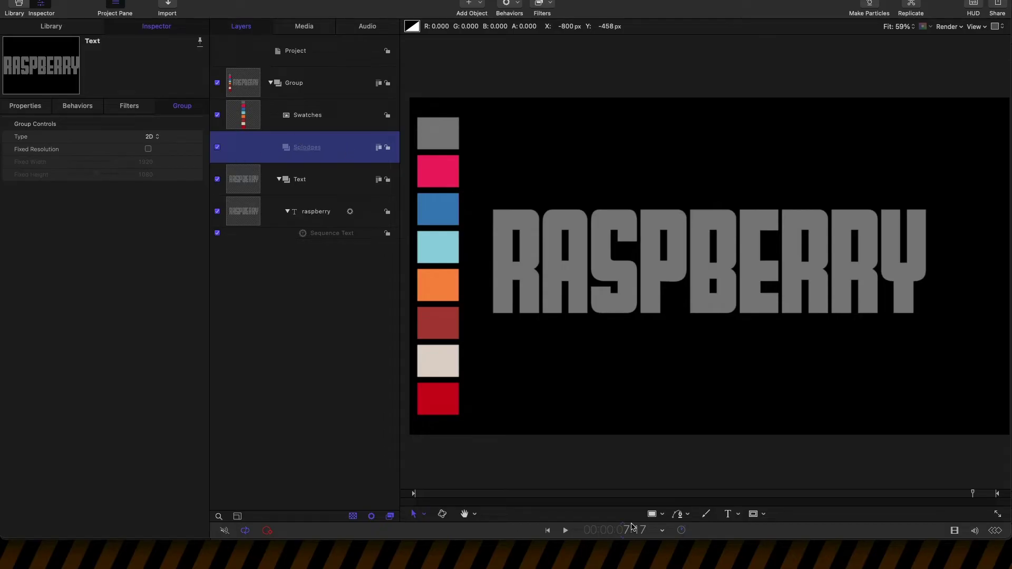
Draw a circle with a radius of about 91 over the title's P in the Splodges group, with fill on and outline off
{"action": "left_click", "coordinate": [662, 514]}
{"action": "left_click", "coordinate": [670, 551]}
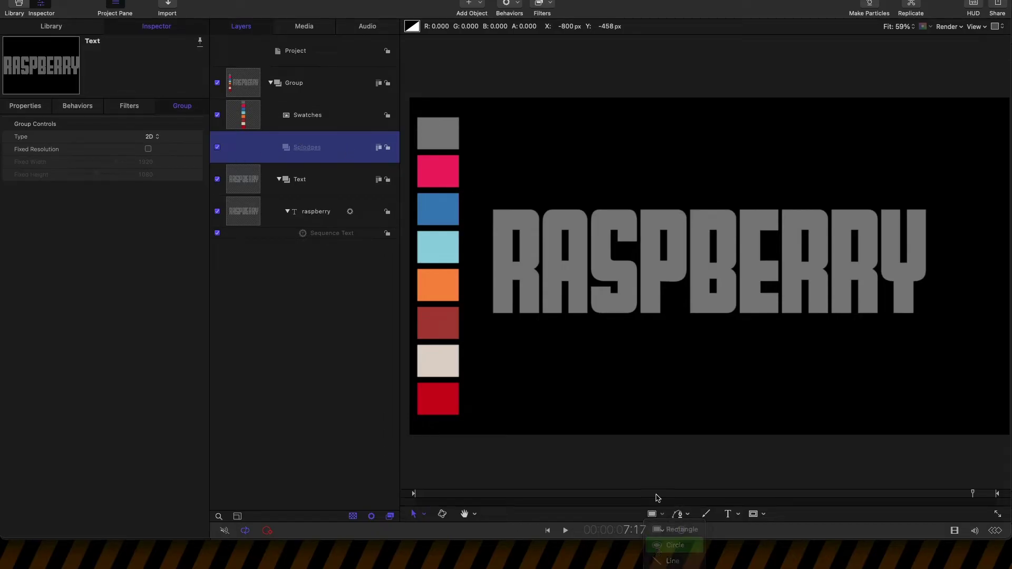
{"action": "mouse_move", "coordinate": [660, 245]}
{"action": "left_mouse_down"}
{"action": "mouse_move", "coordinate": [695, 287]}
{"action": "mouse_move", "coordinate": [706, 330]}
{"action": "left_mouse_up"}
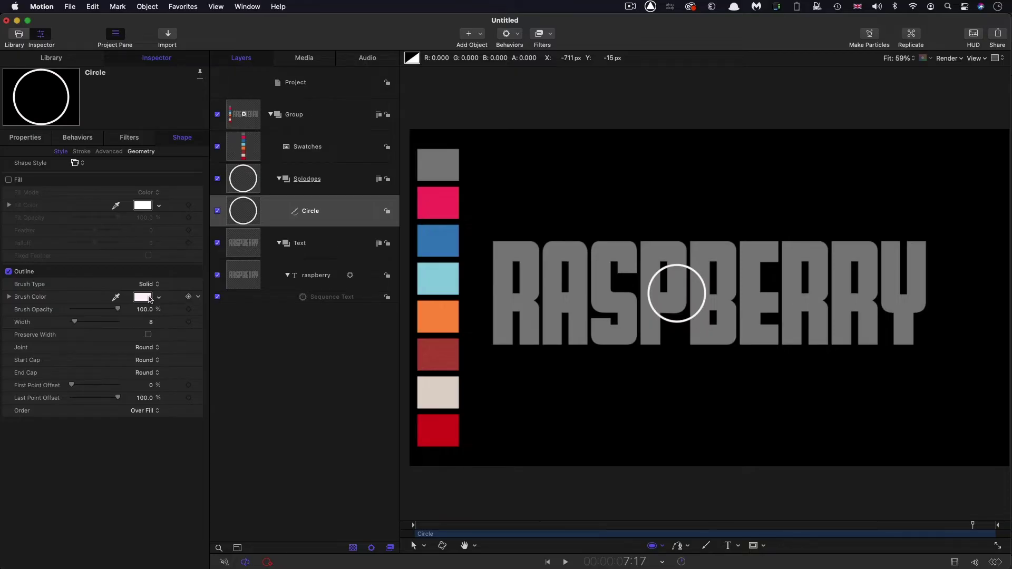
{"action": "left_click", "coordinate": [9, 272]}
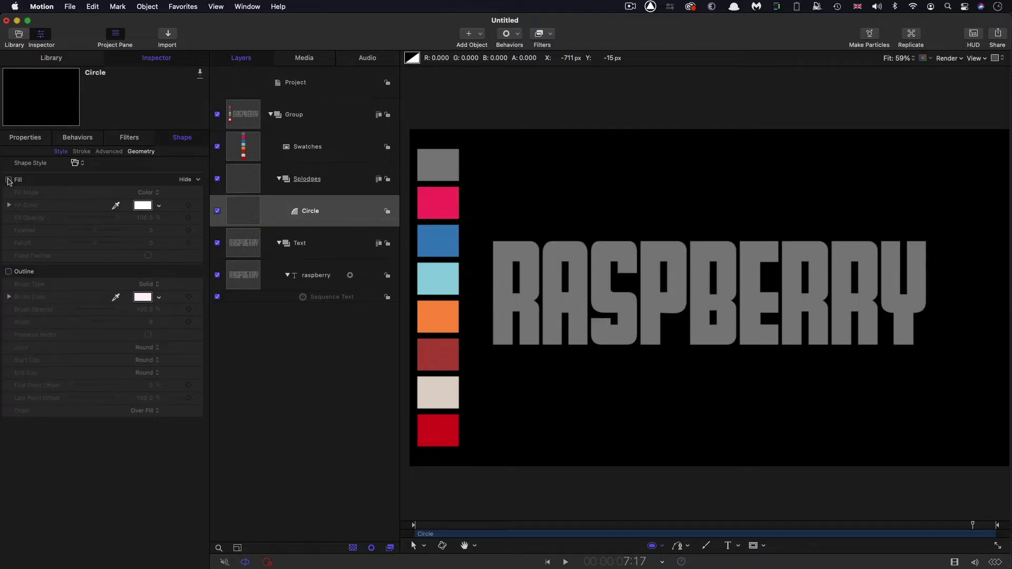
{"action": "left_click", "coordinate": [8, 180]}
Set the circle's radius to 30
{"action": "left_click", "coordinate": [141, 151]}
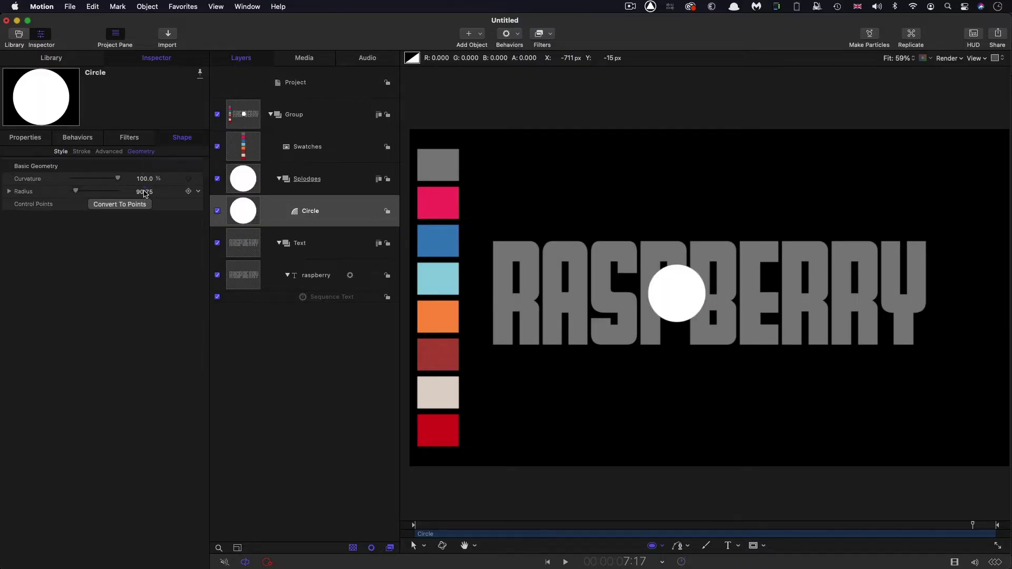
{"action": "left_click", "coordinate": [145, 191]}
{"action": "type", "text": "30"}
{"action": "key", "text": "Return"}
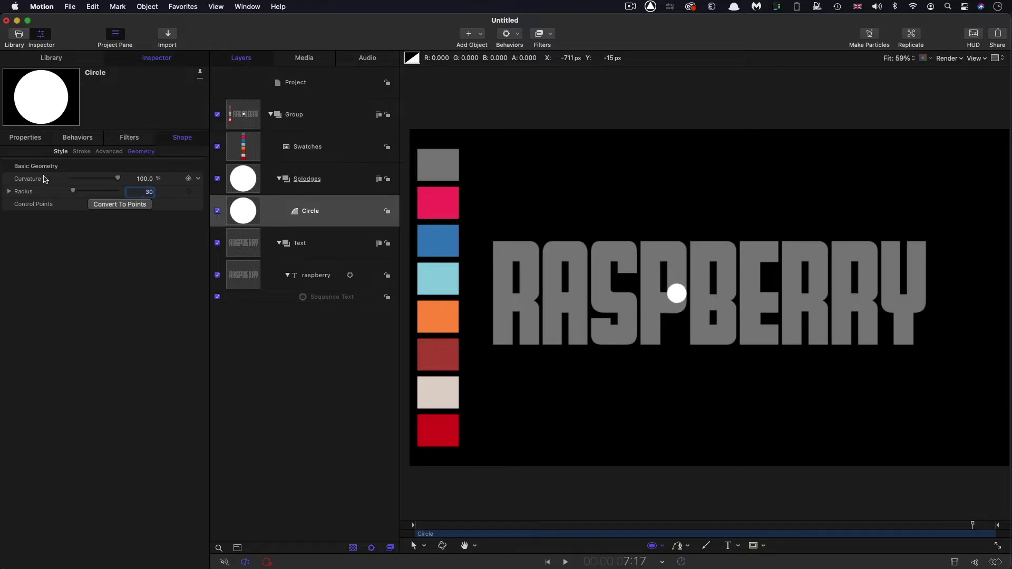
Add a keyframe to the circle's fill Feather at 2:12, keeping its value at 0
{"action": "left_click", "coordinate": [60, 152]}
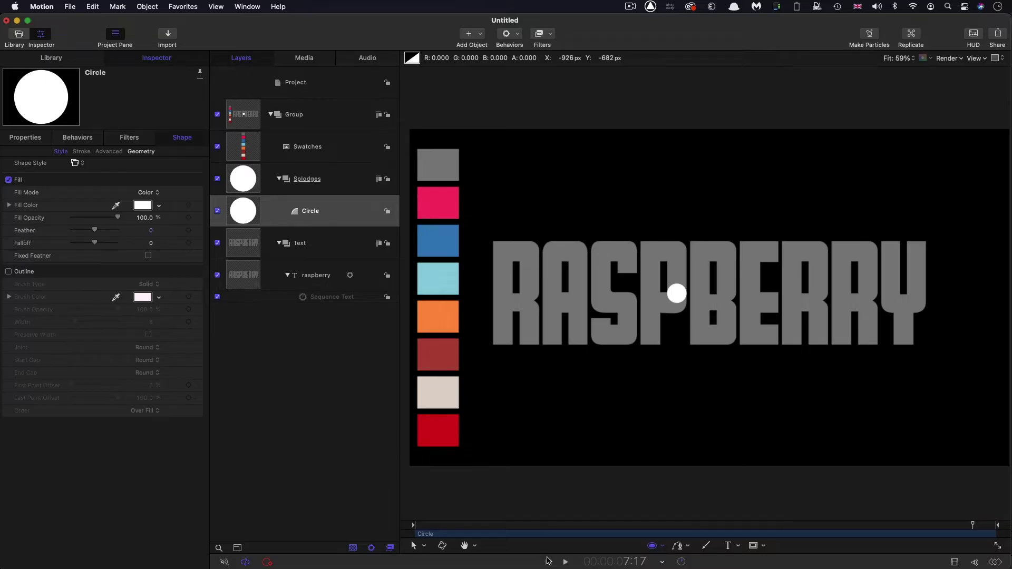
{"action": "left_click", "coordinate": [548, 562]}
{"action": "left_click", "coordinate": [622, 563]}
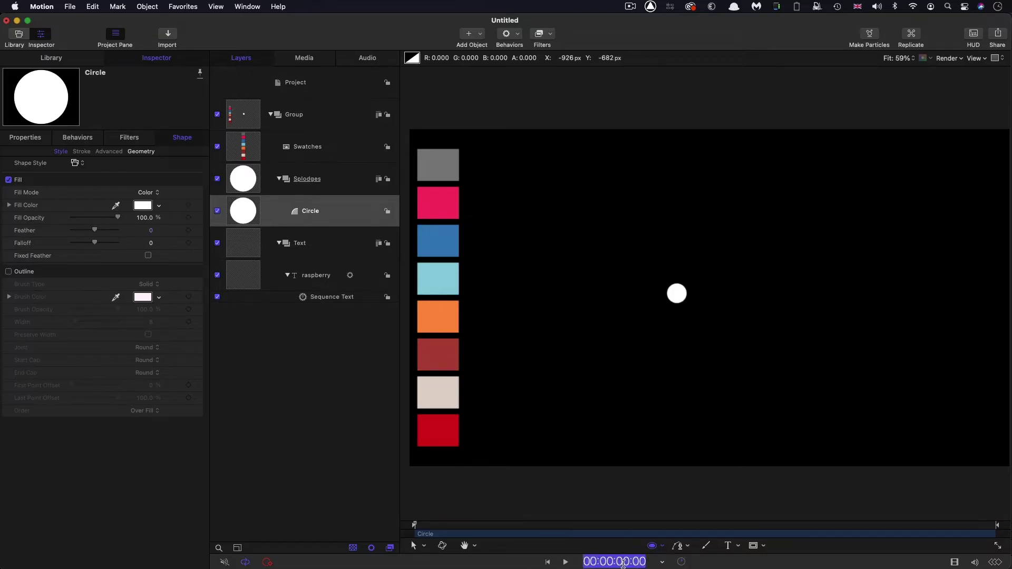
{"action": "type", "text": "2:1"}
{"action": "type", "text": "212"}
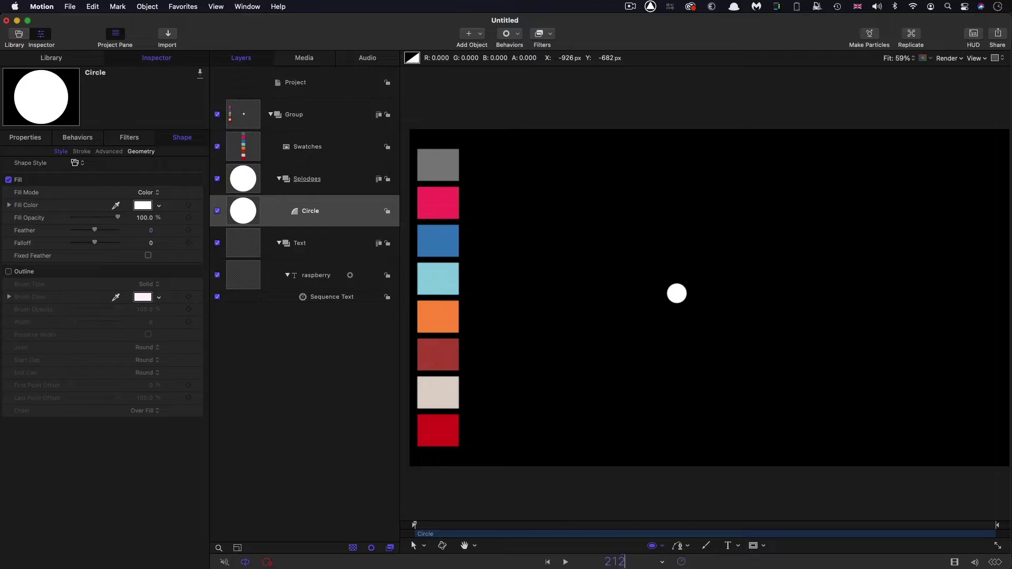
{"action": "key", "text": "Return"}
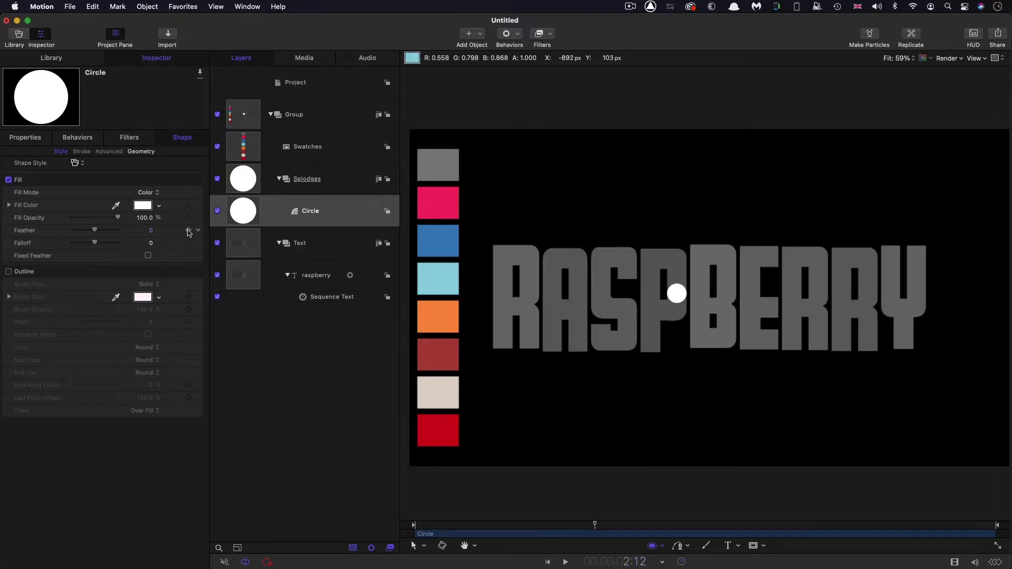
{"action": "left_click", "coordinate": [188, 231]}
Set the circle's Feather to -10 at 4:00 as a second keyframe
{"action": "left_click", "coordinate": [628, 562]}
{"action": "type", "text": "400"}
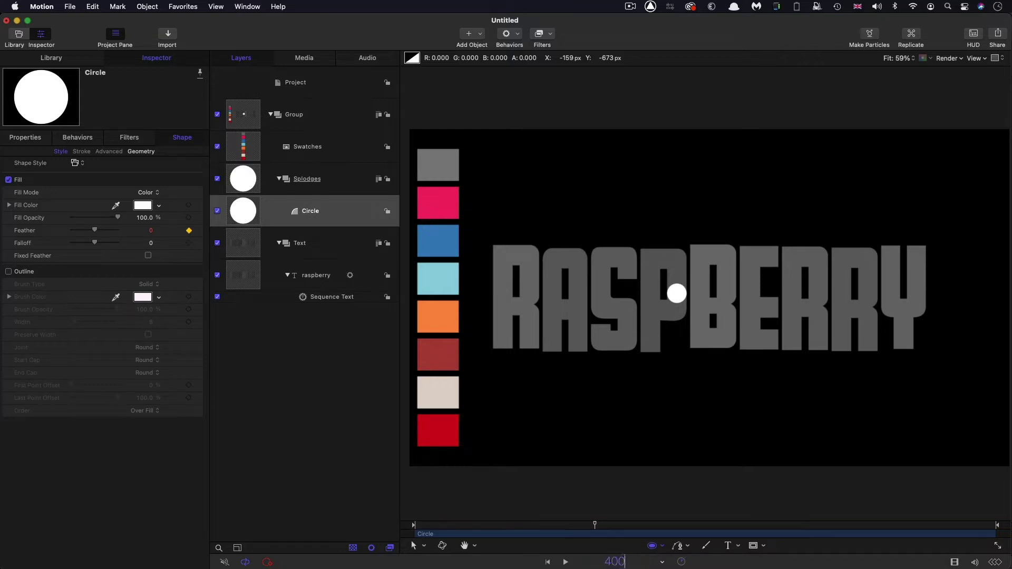
{"action": "key", "text": "Return"}
{"action": "left_click", "coordinate": [151, 231]}
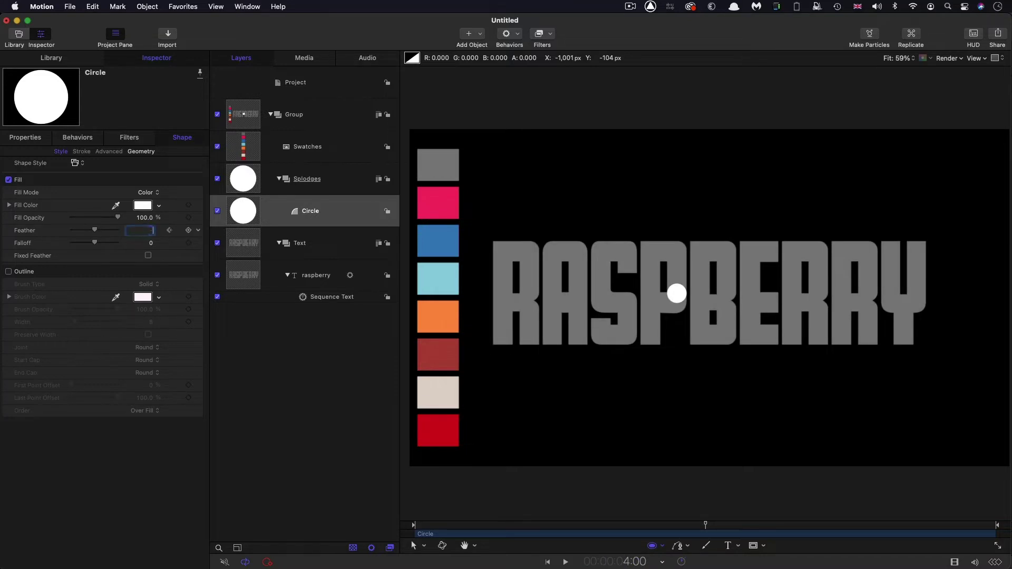
{"action": "type", "text": "-10"}
{"action": "key", "text": "Return"}
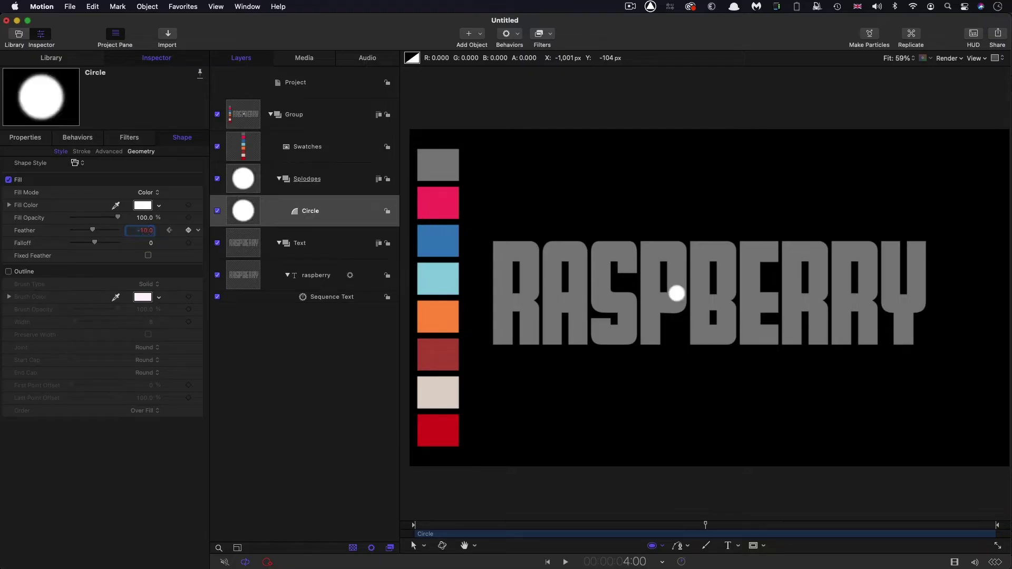
Make a particle emitter from the circle in the Splodges group
{"action": "left_click", "coordinate": [243, 212]}
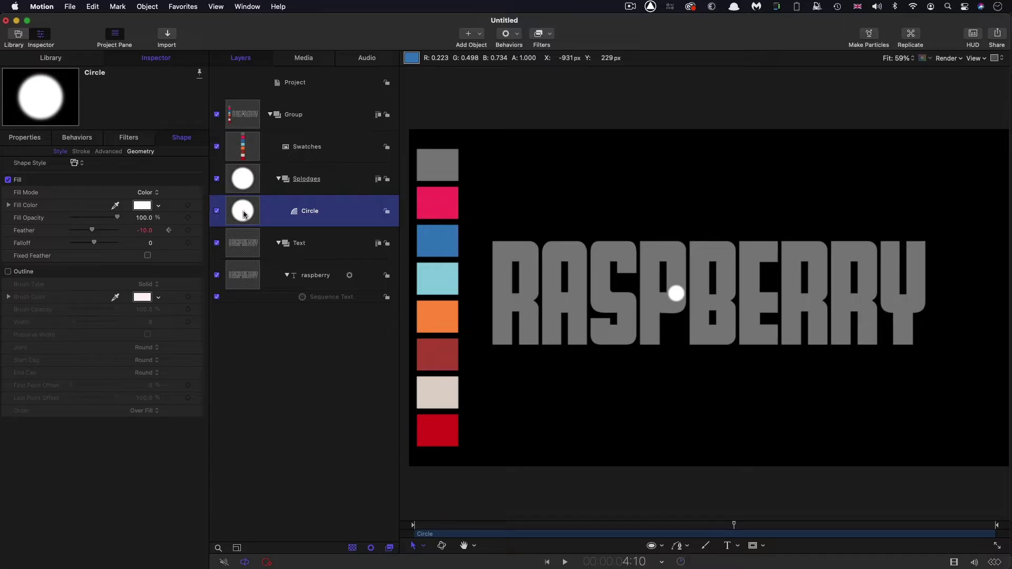
{"action": "left_click", "coordinate": [147, 6]}
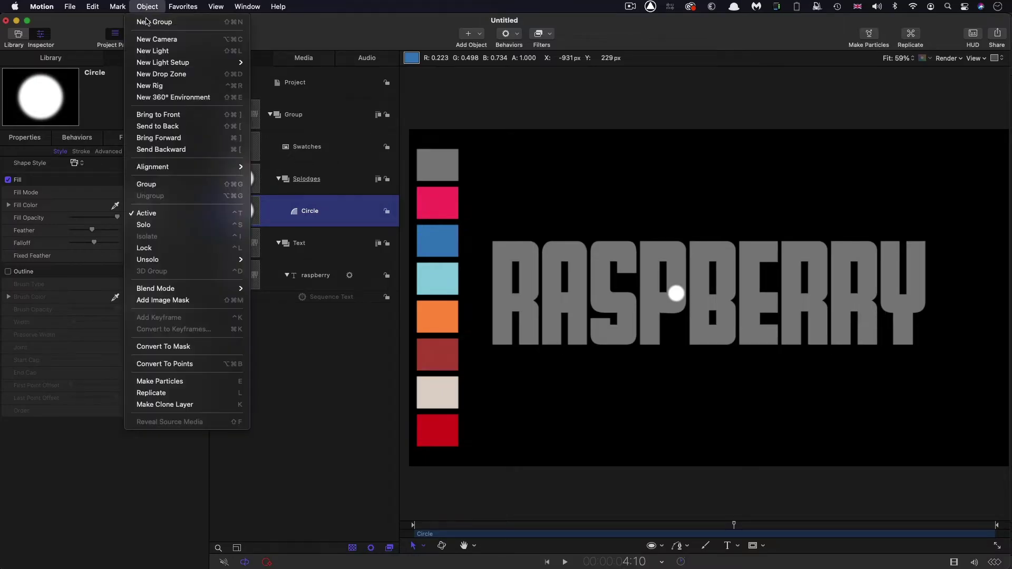
{"action": "left_click", "coordinate": [163, 382]}
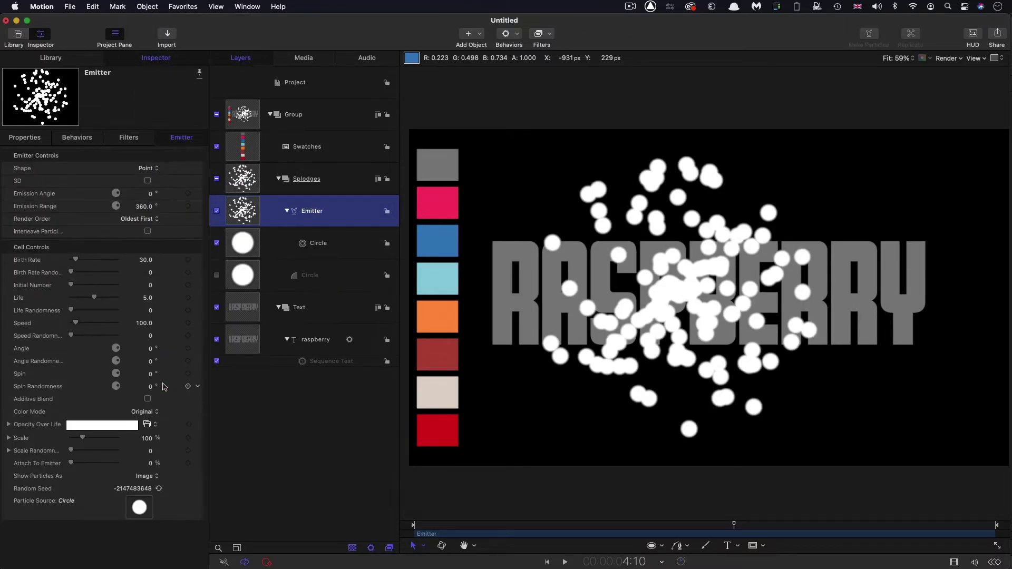
Set the emitter's shape to Image and use the Text group as its image source
{"action": "left_click", "coordinate": [147, 169]}
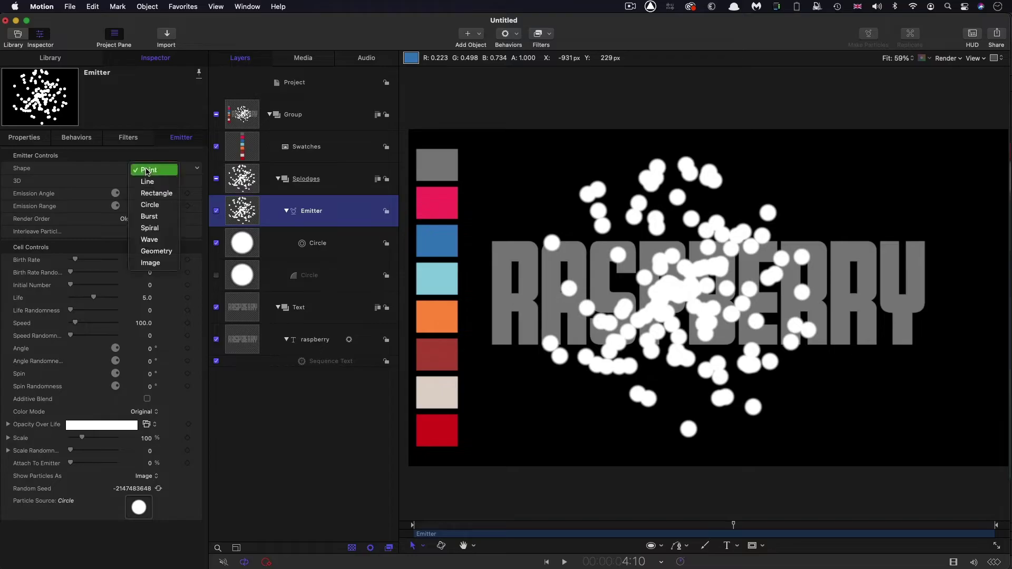
{"action": "left_click", "coordinate": [150, 263]}
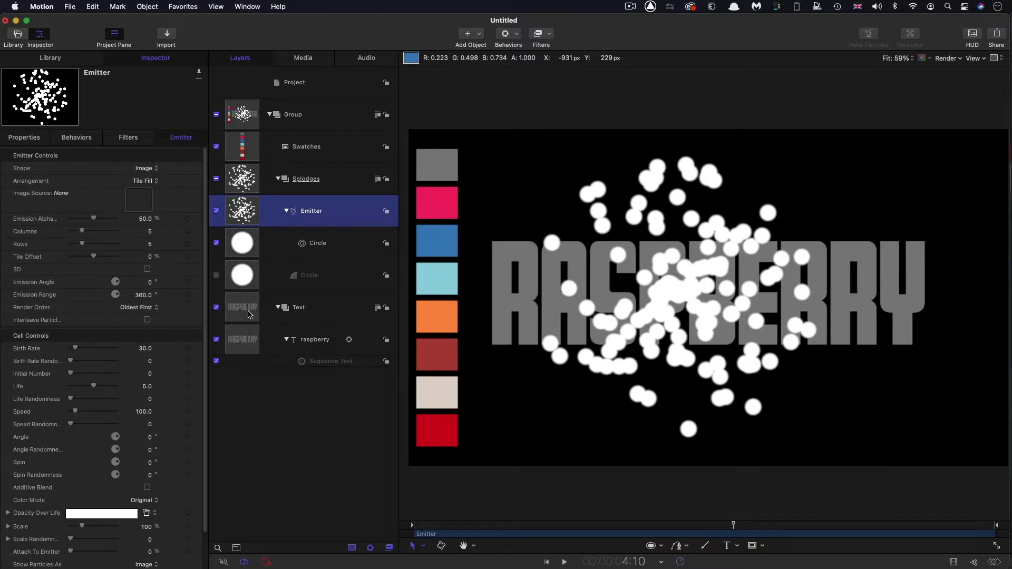
{"action": "left_click_drag", "start_coordinate": [249, 315], "coordinate": [132, 195]}
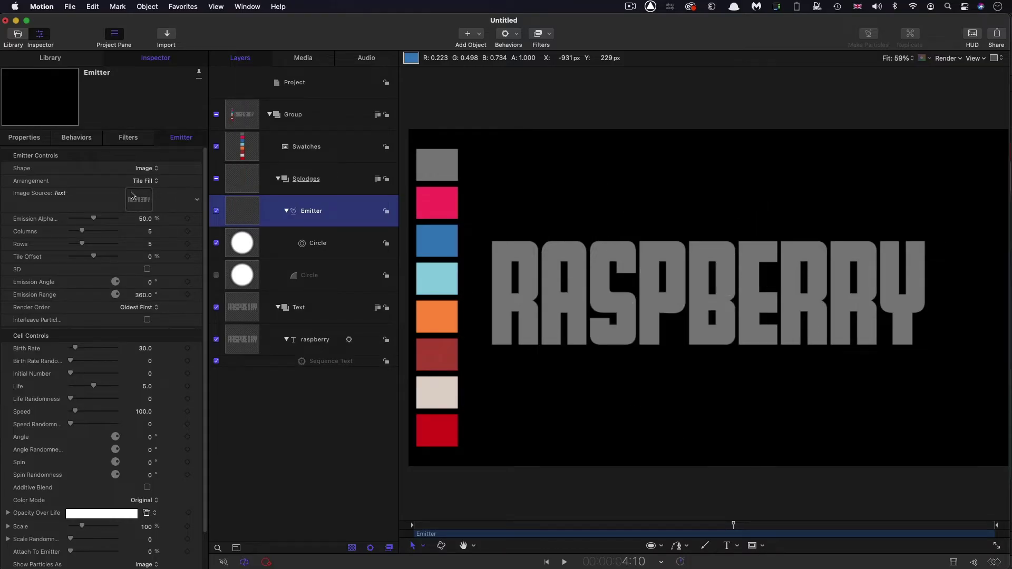
Set the emitter's emission alpha cutoff to 0% and its arrangement to Random Fill, and expand the Opacity Over Life gradient
{"action": "left_click_drag", "start_coordinate": [93, 221], "coordinate": [39, 218]}
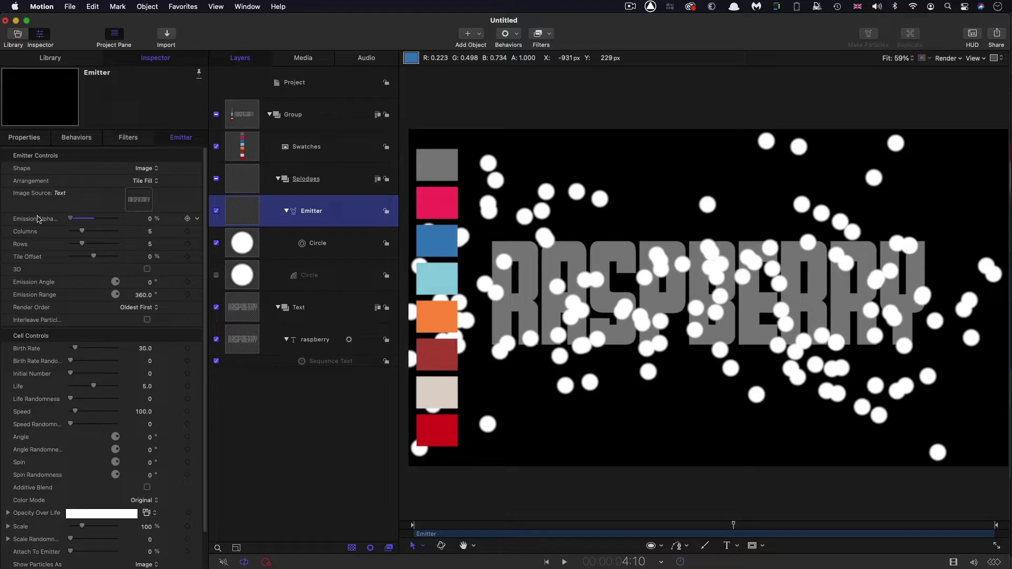
{"action": "left_click", "coordinate": [145, 181]}
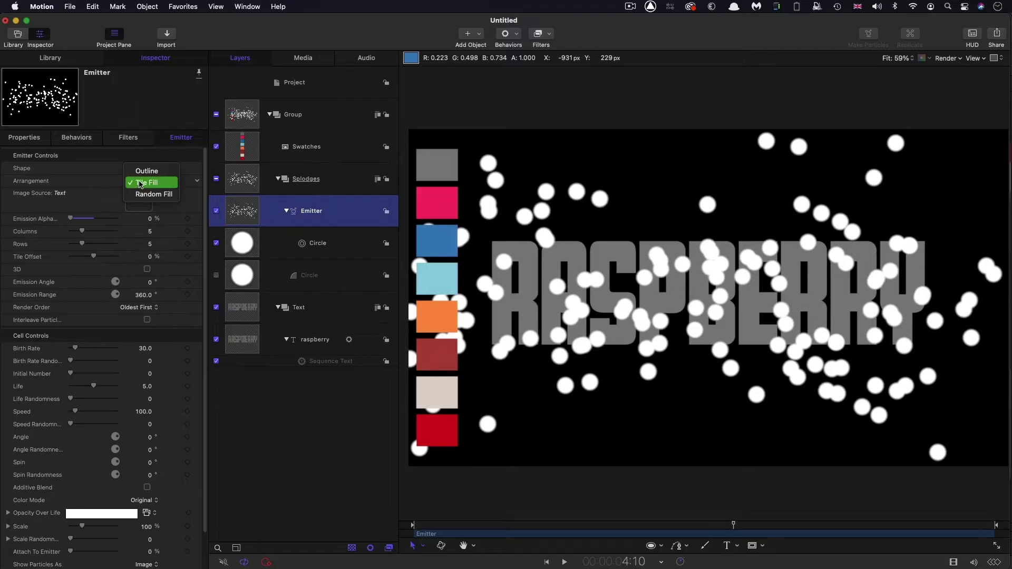
{"action": "key", "text": "Escape"}
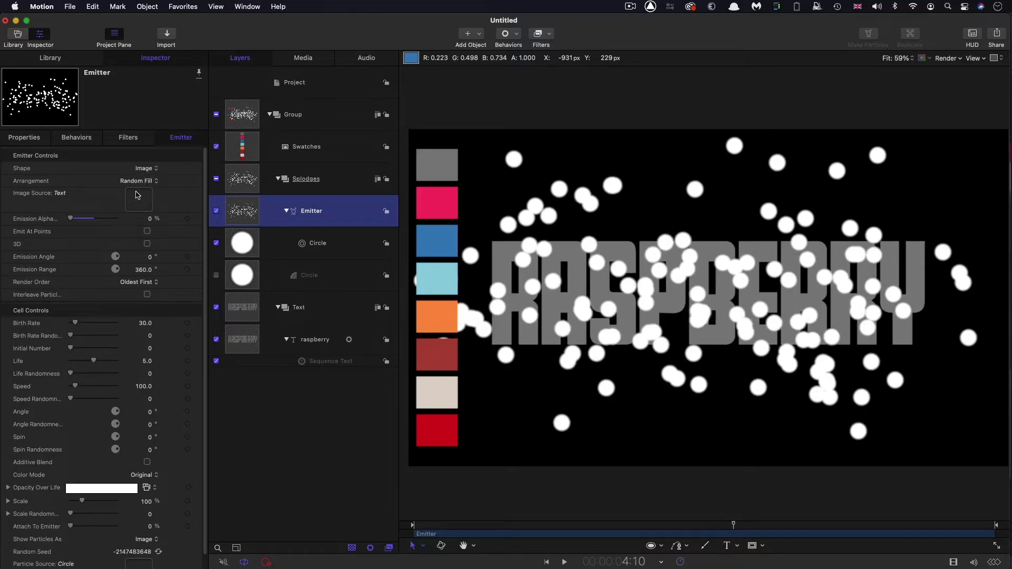
{"action": "left_click", "coordinate": [8, 487]}
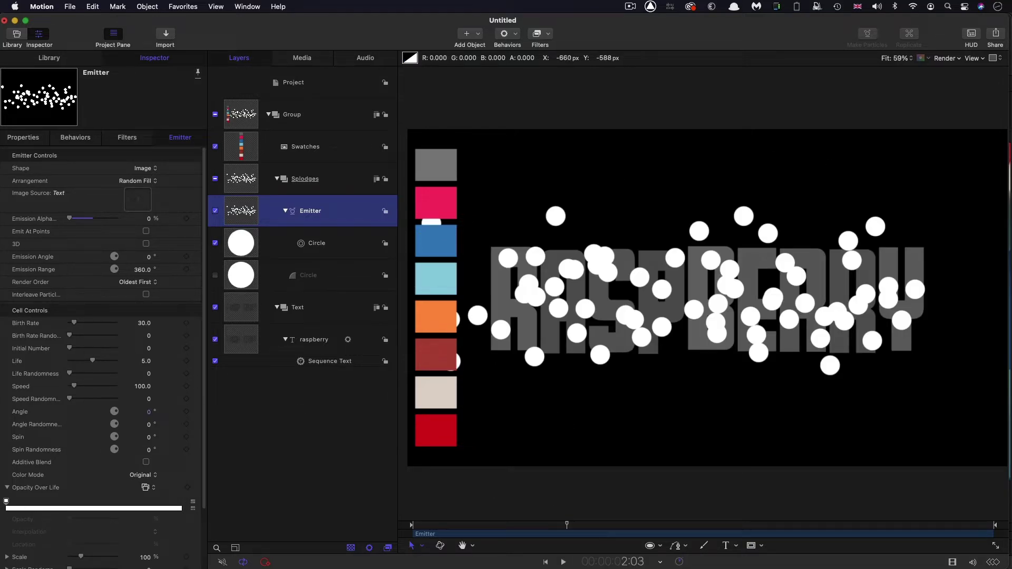
Add a Birth Rate keyframe with a value of 60 to the emitter at 3:00
{"action": "left_click", "coordinate": [627, 560]}
{"action": "type", "text": "300"}
{"action": "key", "text": "Return"}
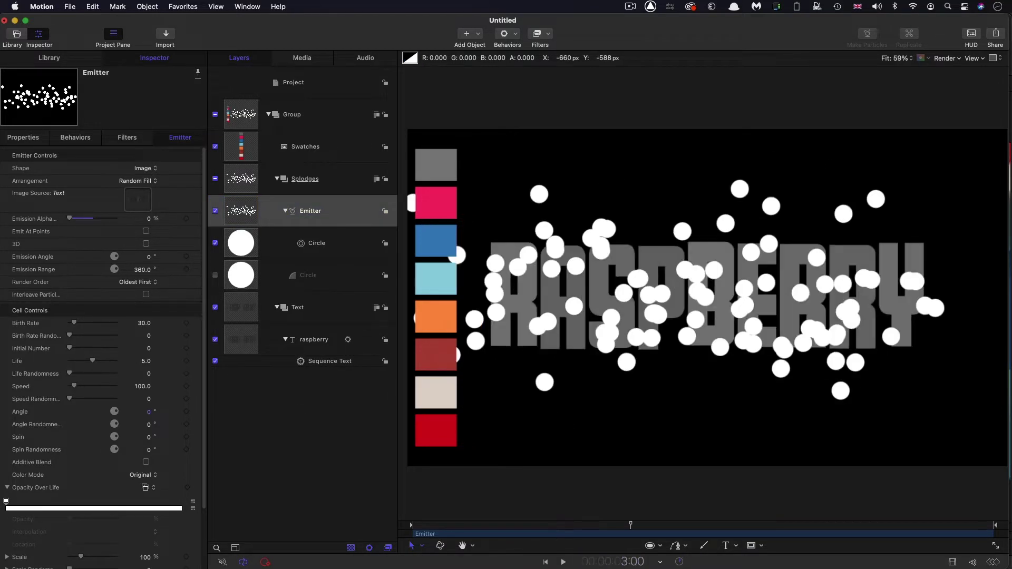
{"action": "left_click", "coordinate": [186, 323]}
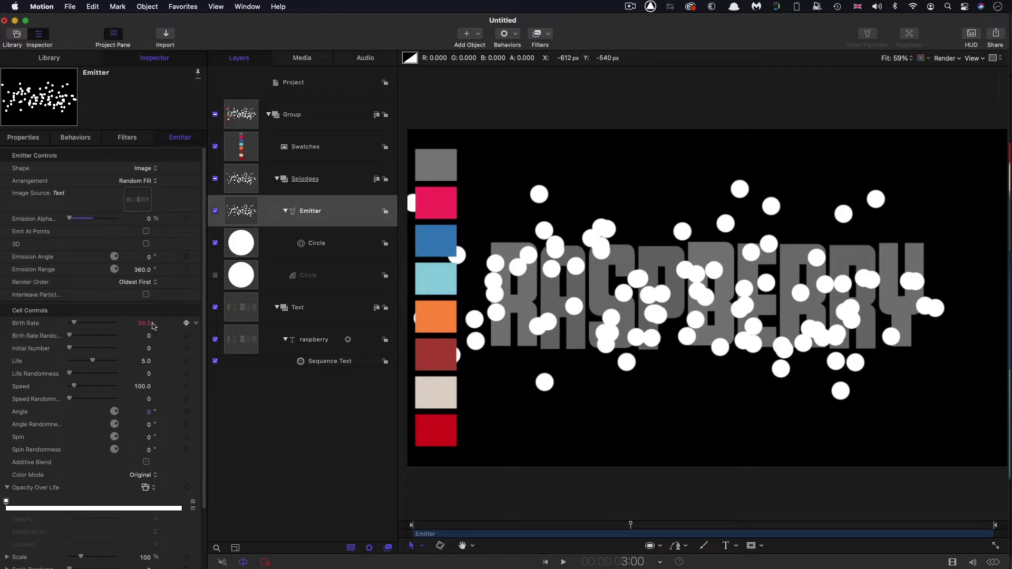
{"action": "left_click", "coordinate": [144, 323]}
{"action": "type", "text": "60"}
{"action": "key", "text": "Return"}
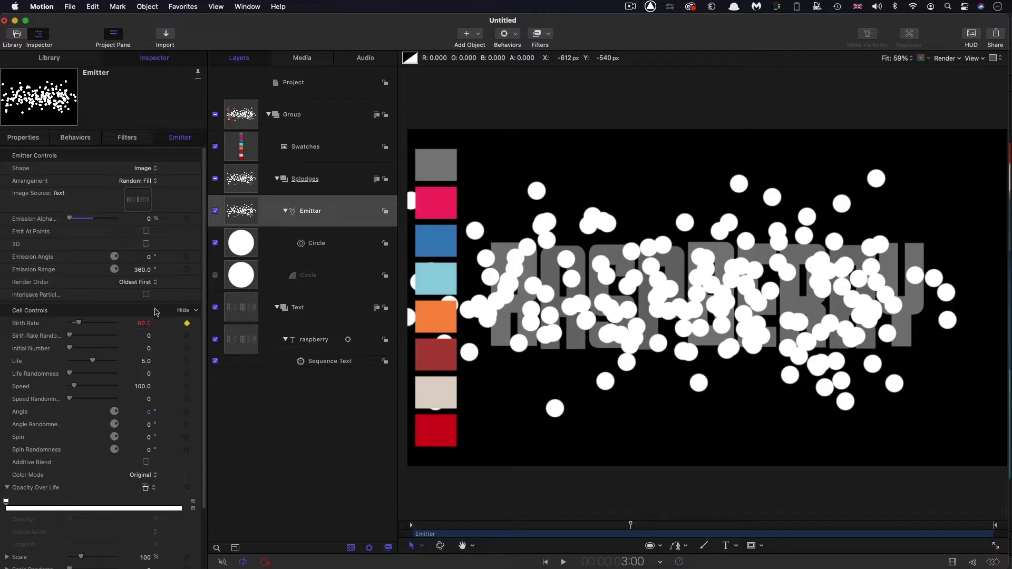
Set the emitter's Birth Rate to 0 one frame on, at 3:01
{"action": "key", "text": "Right"}
{"action": "left_click", "coordinate": [145, 323]}
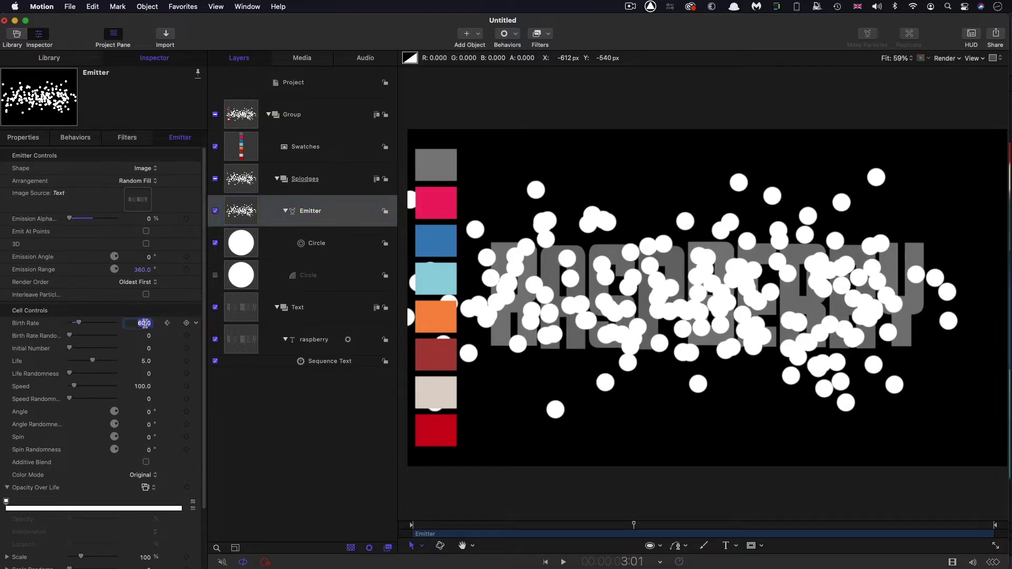
{"action": "type", "text": "0"}
{"action": "key", "text": "Return"}
Set the emitter's particle Life to 4
{"action": "left_click", "coordinate": [145, 360]}
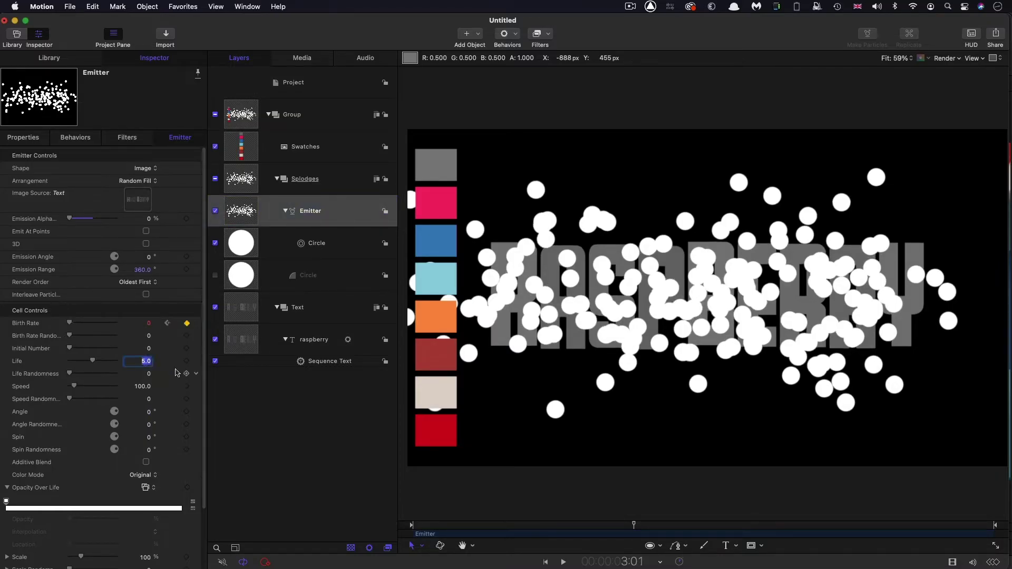
{"action": "type", "text": "4"}
{"action": "key", "text": "Return"}
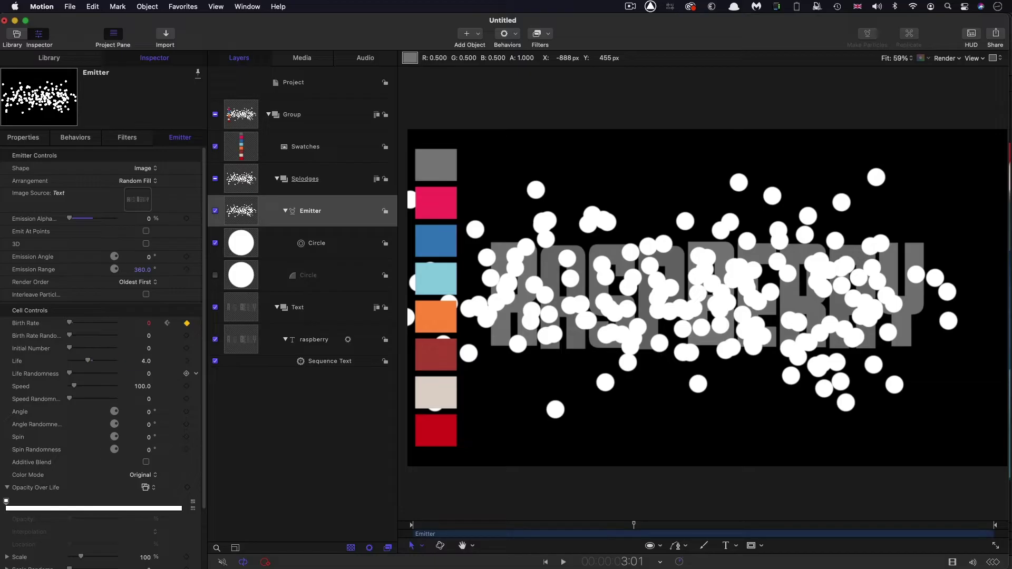
Set the emitter's particle Speed to 25 and its Speed Randomness to 20
{"action": "key", "text": "Tab"}
{"action": "key", "text": "Tab"}
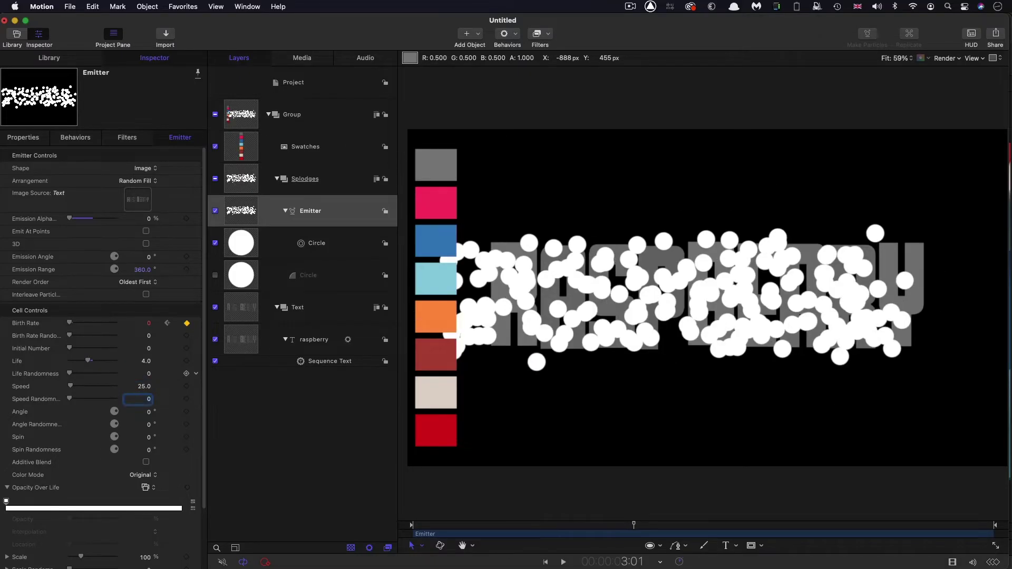
{"action": "type", "text": "20"}
{"action": "key", "text": "Tab"}
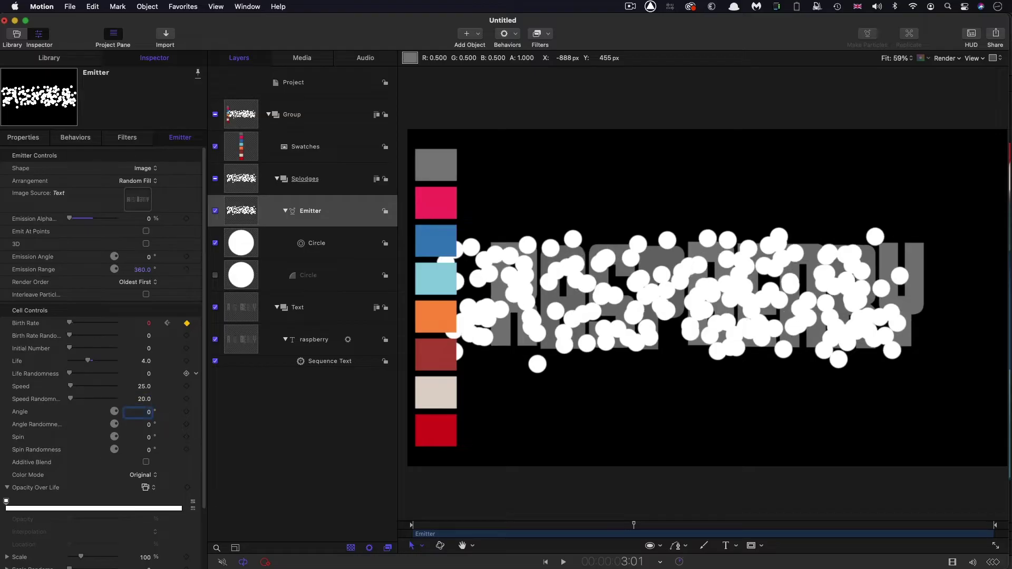
{"action": "key", "text": "Return"}
Change the emitter's Color Mode to Pick From Color Range
{"action": "scroll", "coordinate": [81, 419], "scroll_direction": "down", "scroll_amount": 3}
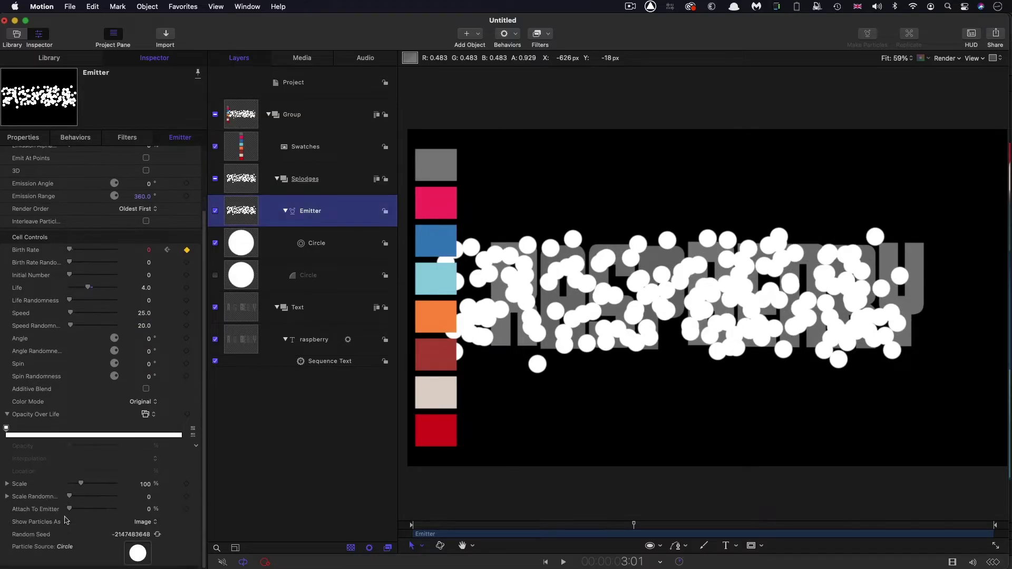
{"action": "left_click", "coordinate": [141, 405]}
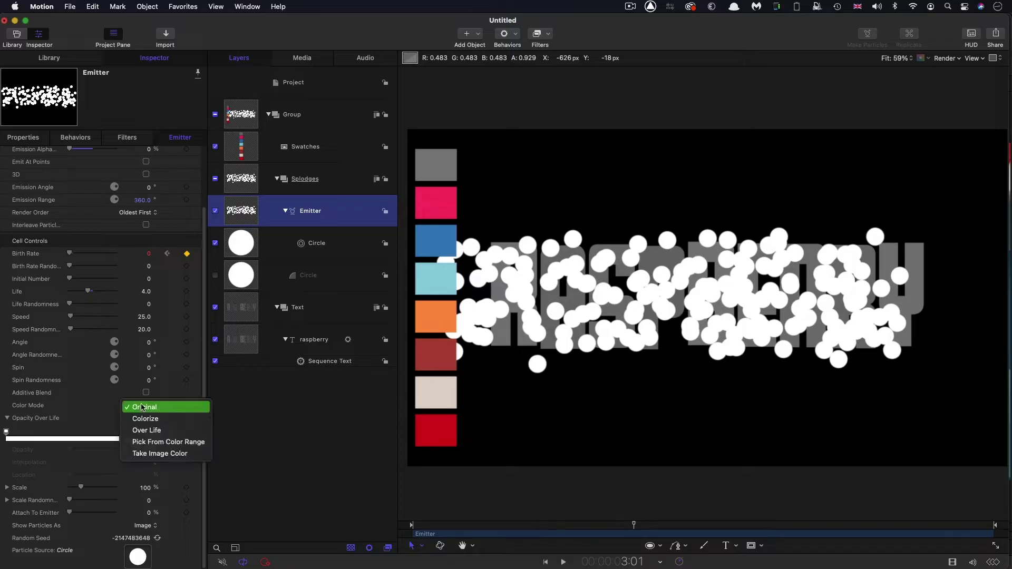
{"action": "left_click", "coordinate": [165, 444]}
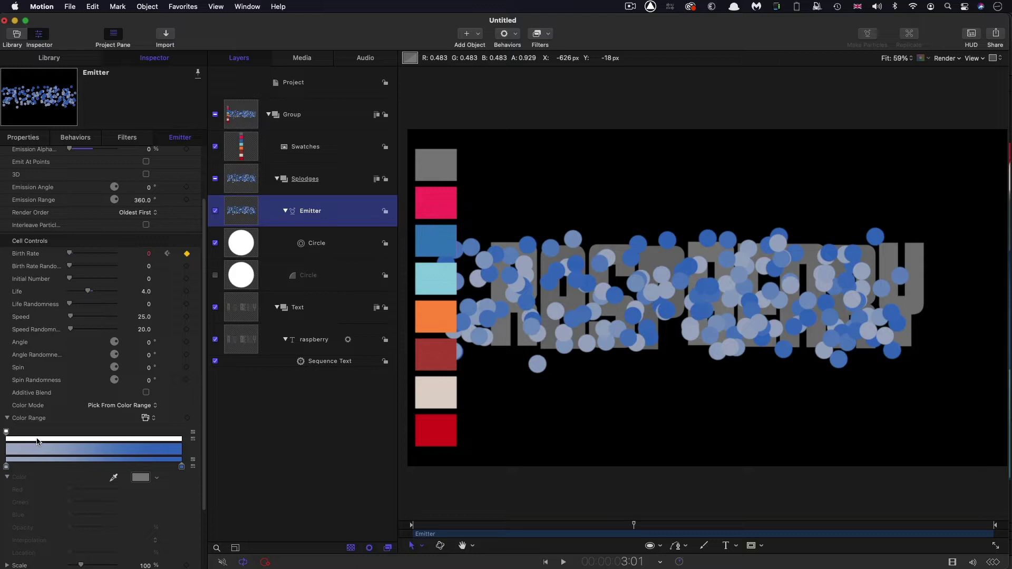
Add an opacity tag to the Color Range gradient and set its location to 15%
{"action": "left_click", "coordinate": [37, 441]}
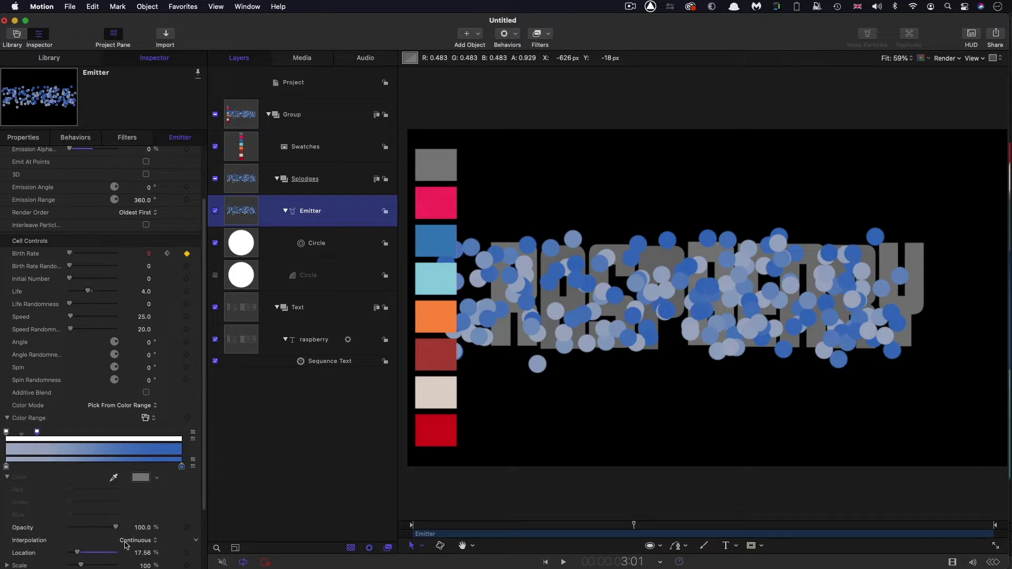
{"action": "left_click", "coordinate": [145, 553]}
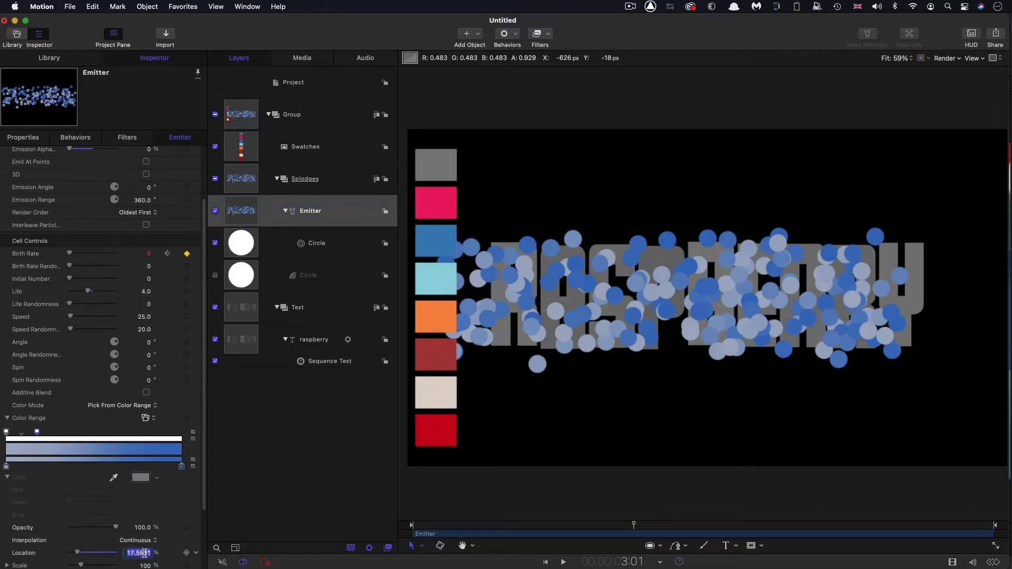
{"action": "type", "text": "15"}
{"action": "key", "text": "Return"}
Add an opacity tag at location 100% with 0% opacity and lower the gradient's starting opacity tag to 0%
{"action": "left_click", "coordinate": [171, 432]}
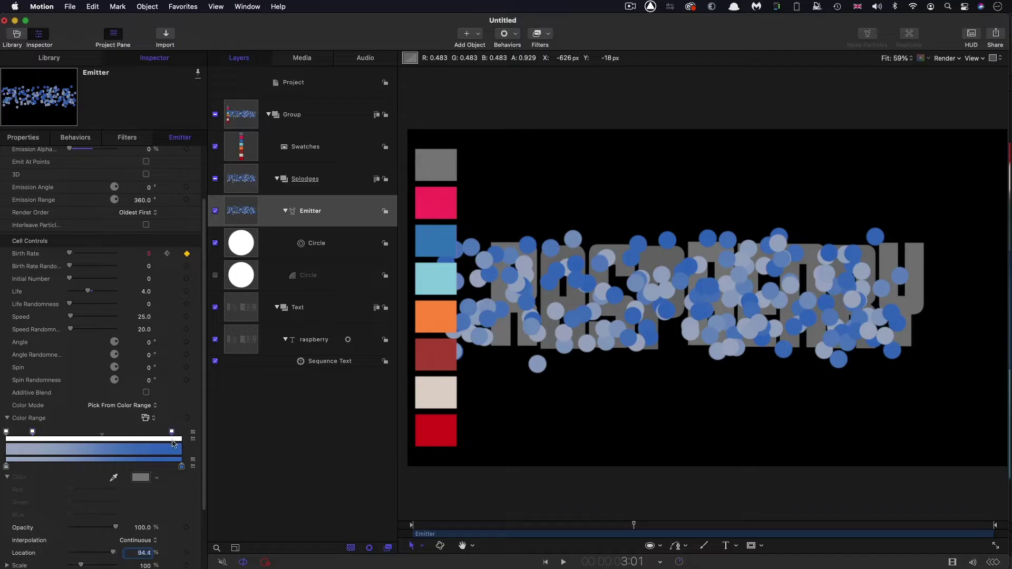
{"action": "left_click", "coordinate": [131, 554]}
{"action": "type", "text": "100"}
{"action": "key", "text": "Return"}
{"action": "left_click_drag", "start_coordinate": [116, 527], "coordinate": [3, 535]}
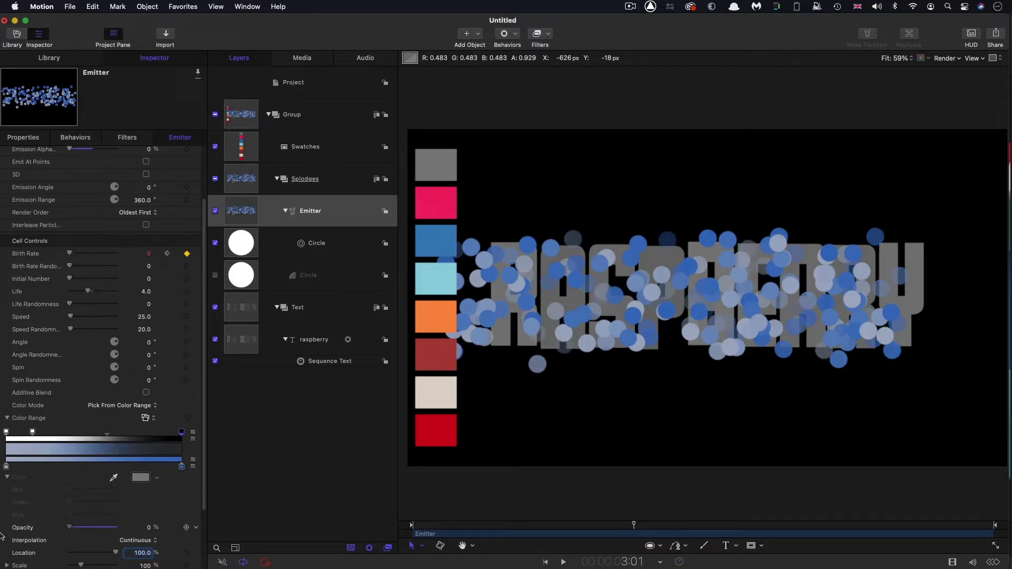
{"action": "left_click", "coordinate": [7, 432]}
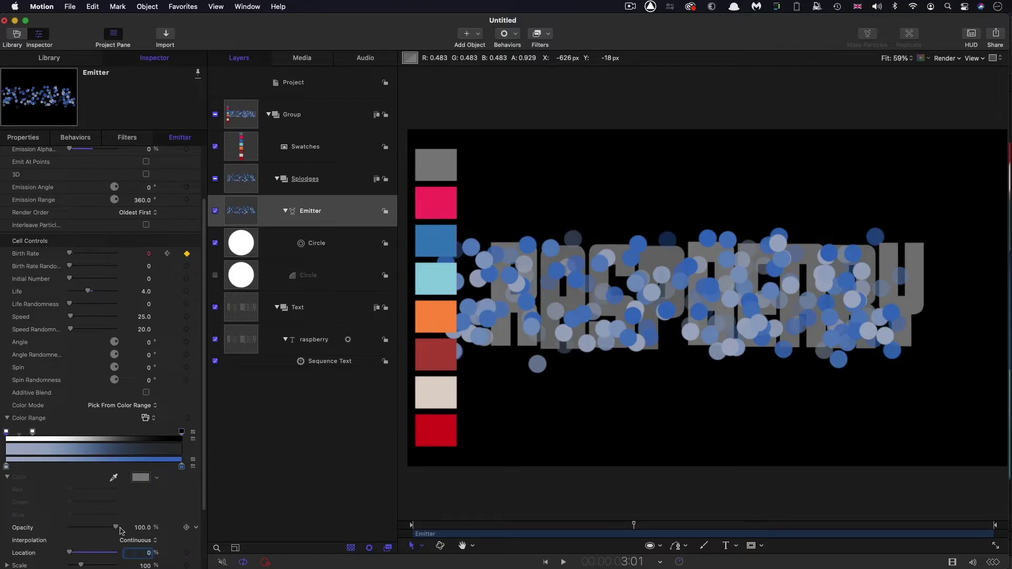
{"action": "left_click_drag", "start_coordinate": [116, 528], "coordinate": [2, 514]}
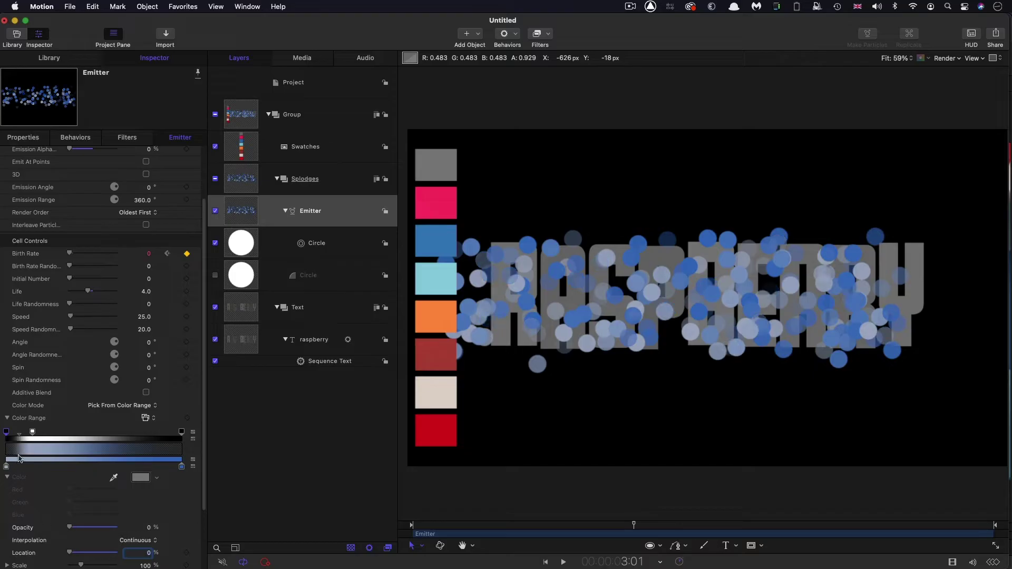
Set the Middle value between the 15% opacity tag and the end tag to 5%
{"action": "left_click", "coordinate": [32, 433]}
{"action": "left_click", "coordinate": [107, 435]}
{"action": "scroll", "coordinate": [119, 490], "scroll_direction": "down", "scroll_amount": 5}
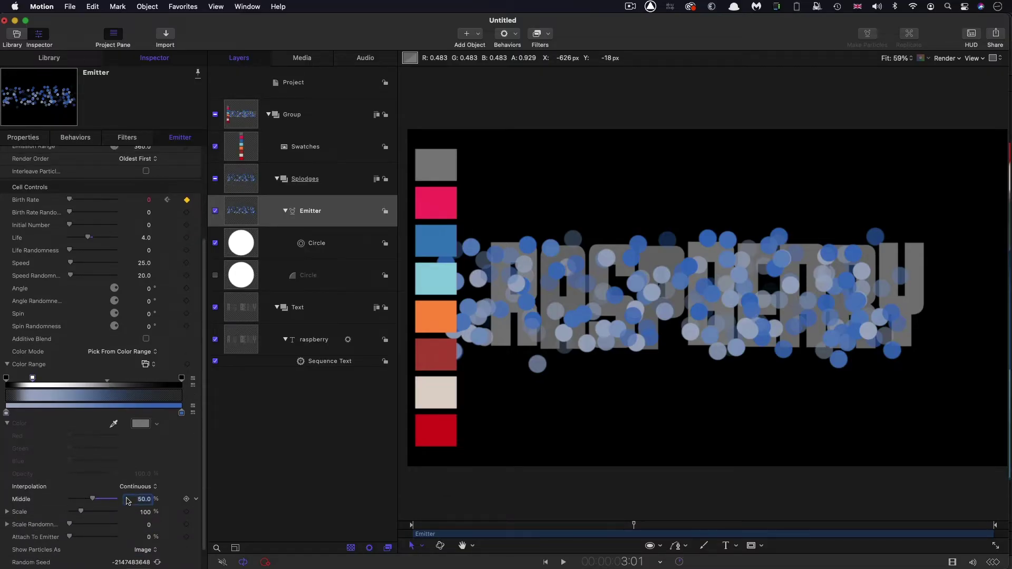
{"action": "left_click", "coordinate": [140, 500]}
{"action": "type", "text": "5"}
{"action": "key", "text": "Return"}
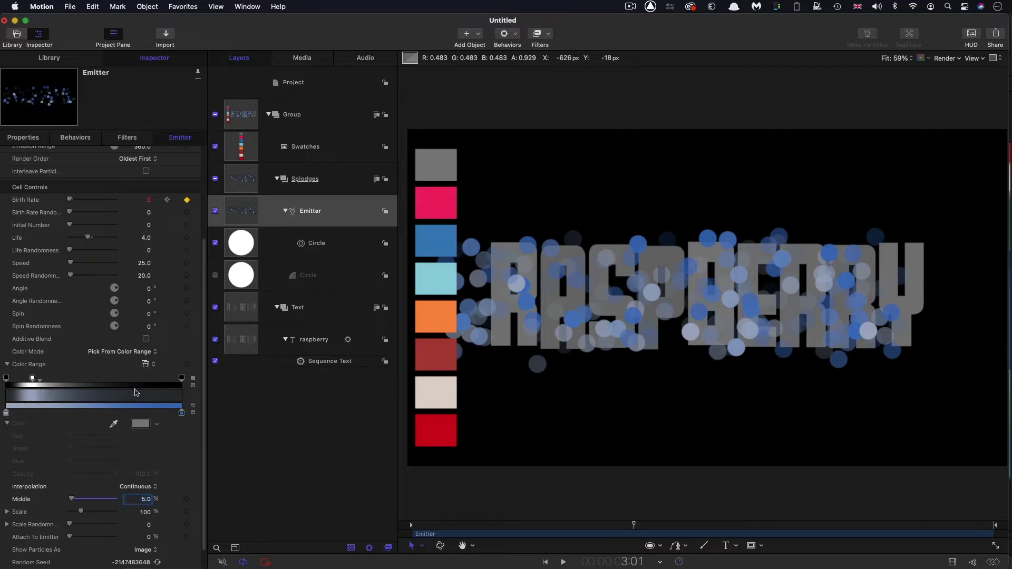
Recolor the gradient's first color tag by sampling the gray swatch in the canvas, and remove the blue end tag
{"action": "left_click", "coordinate": [7, 413]}
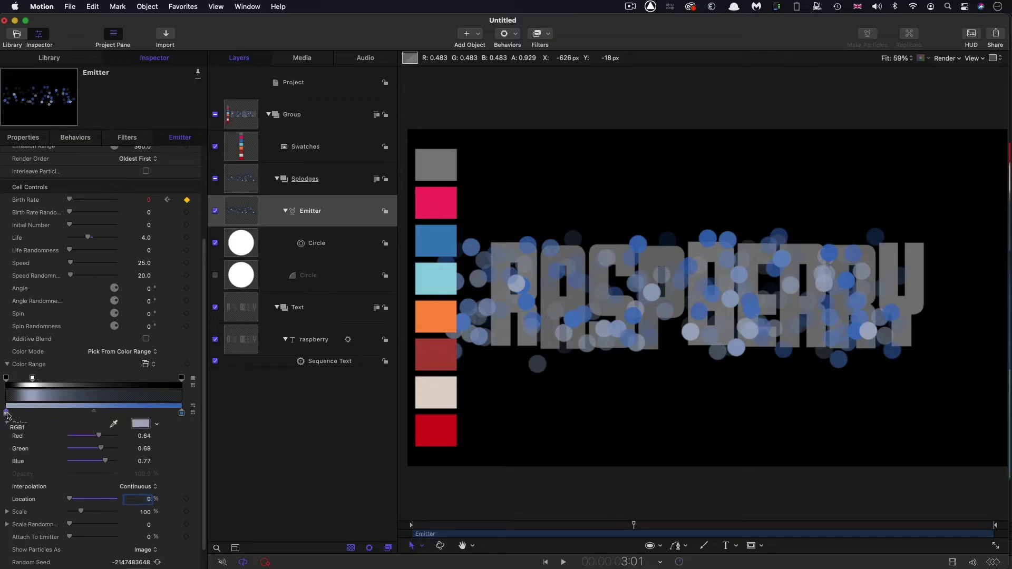
{"action": "left_click", "coordinate": [140, 423]}
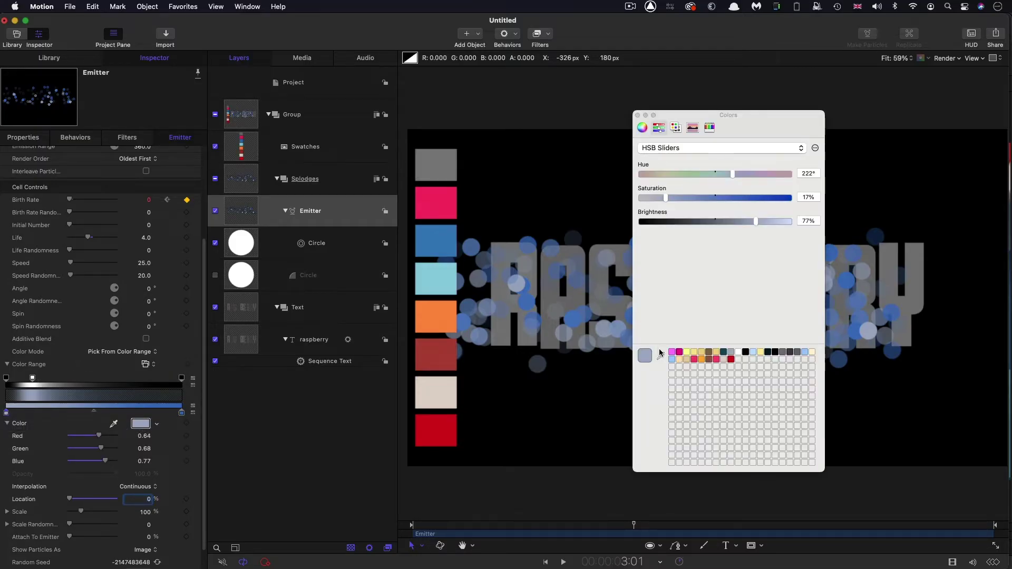
{"action": "left_click", "coordinate": [660, 356]}
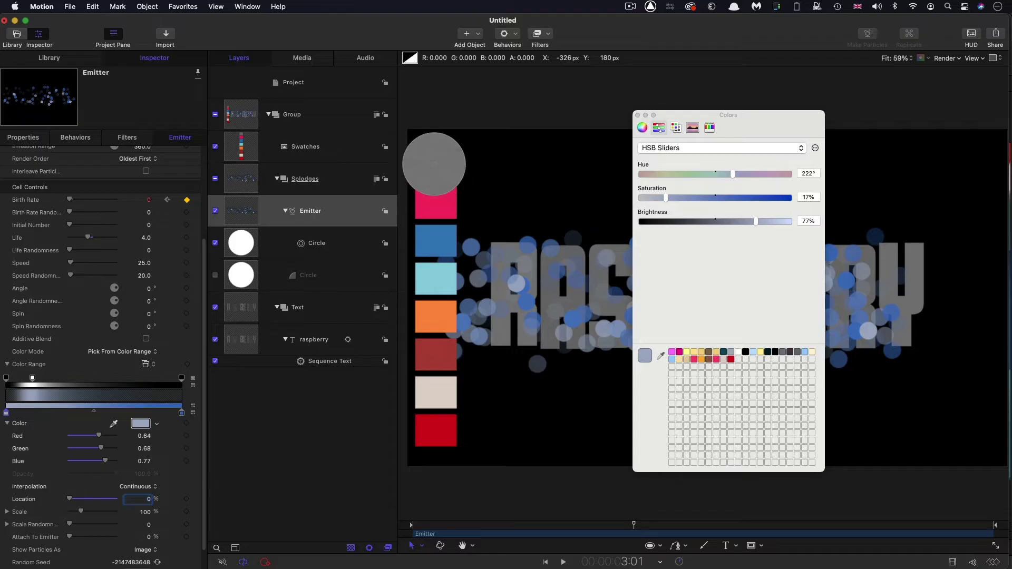
{"action": "left_click", "coordinate": [434, 164]}
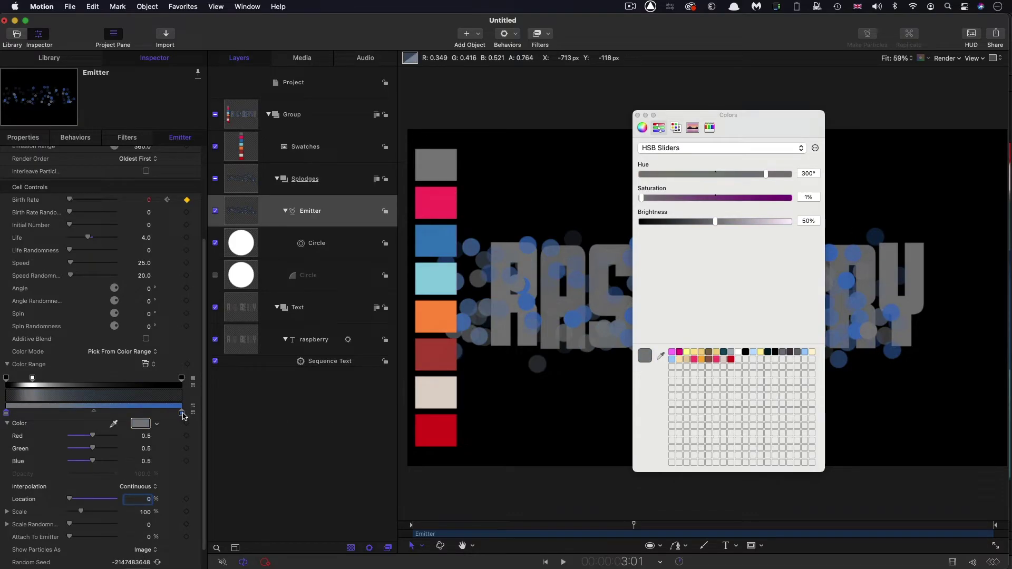
{"action": "left_click_drag", "start_coordinate": [183, 416], "coordinate": [194, 446]}
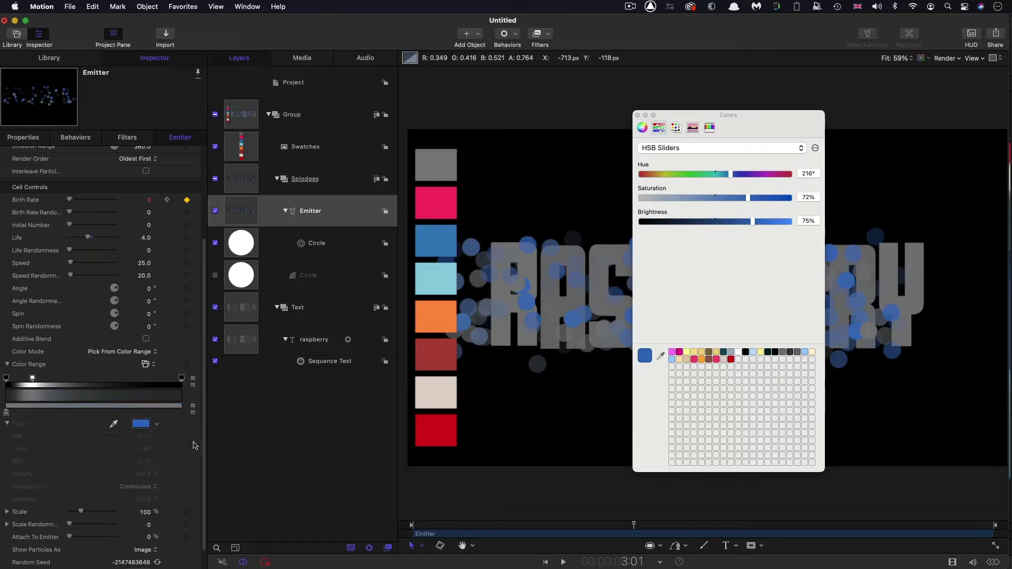
Duplicate the gray color tag to location 50% and again to the end of the Color Range gradient
{"action": "left_click", "coordinate": [6, 414]}
{"action": "left_click_drag", "start_coordinate": [7, 413], "coordinate": [88, 413]}
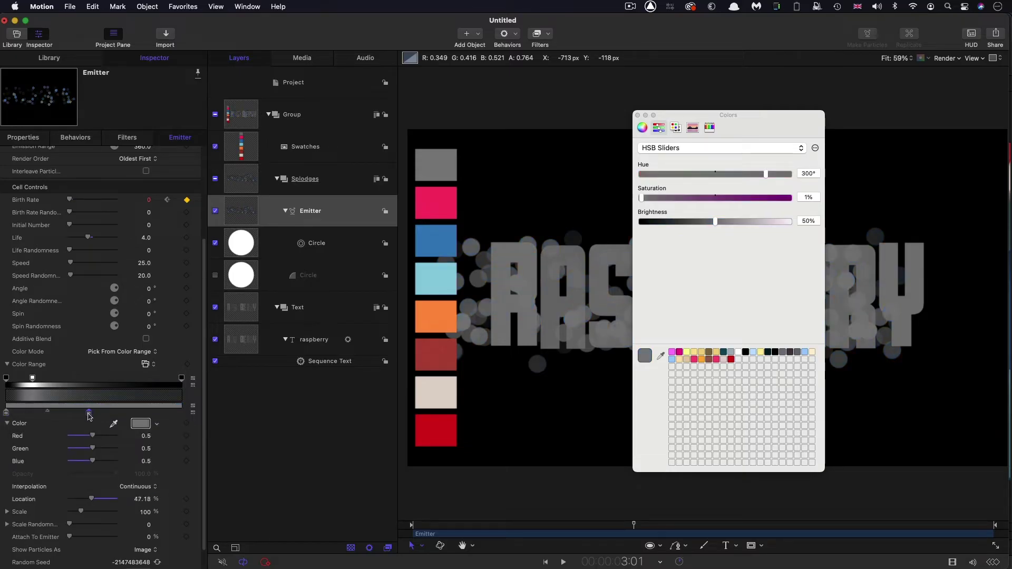
{"action": "left_click", "coordinate": [139, 498]}
{"action": "type", "text": "50"}
{"action": "key", "text": "Return"}
{"action": "left_click_drag", "start_coordinate": [94, 413], "coordinate": [187, 422]}
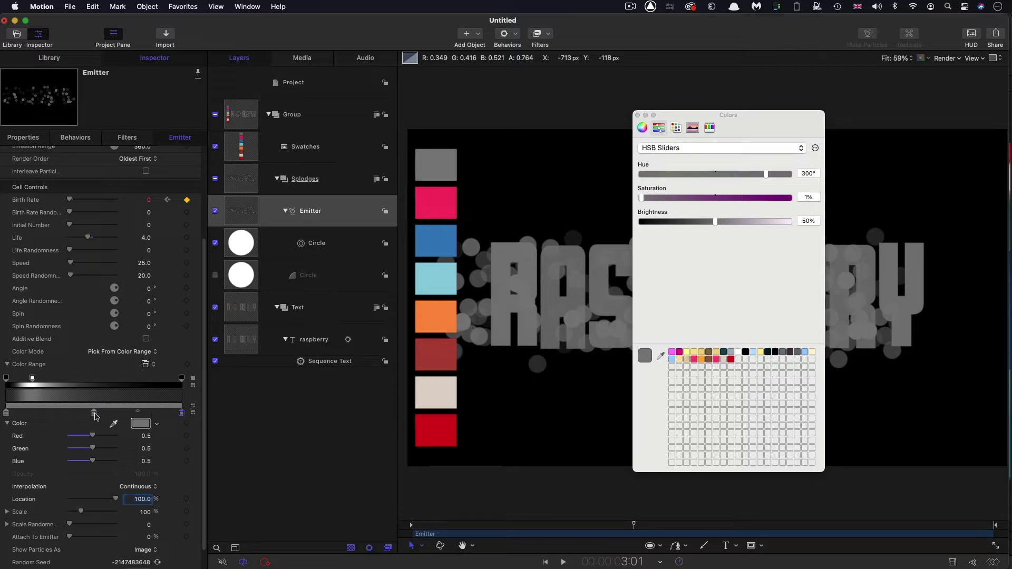
Set the brightness of the middle gray color tag to 47%
{"action": "left_click", "coordinate": [813, 219]}
{"action": "double_click", "coordinate": [809, 220]}
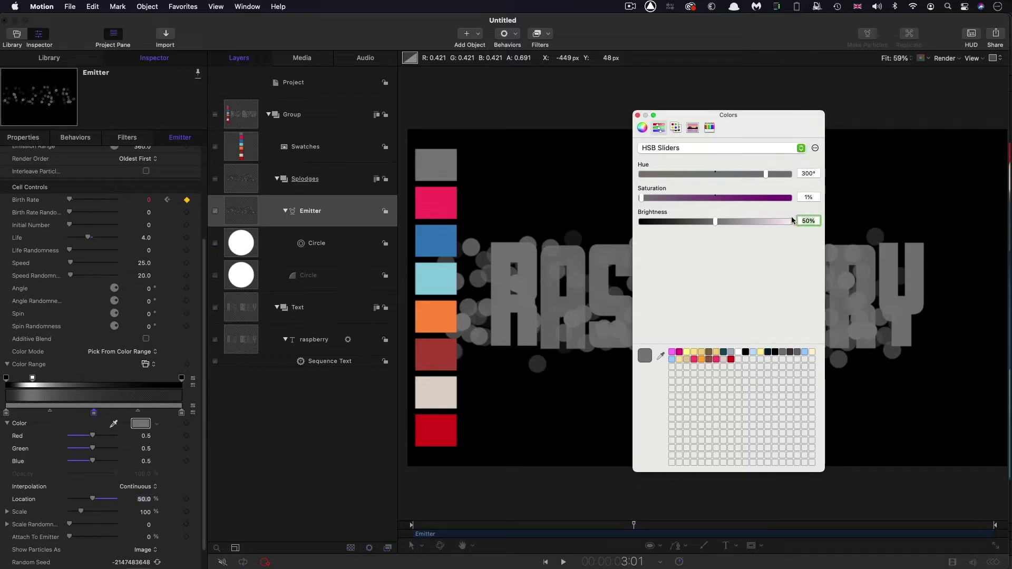
{"action": "type", "text": "47"}
{"action": "key", "text": "Return"}
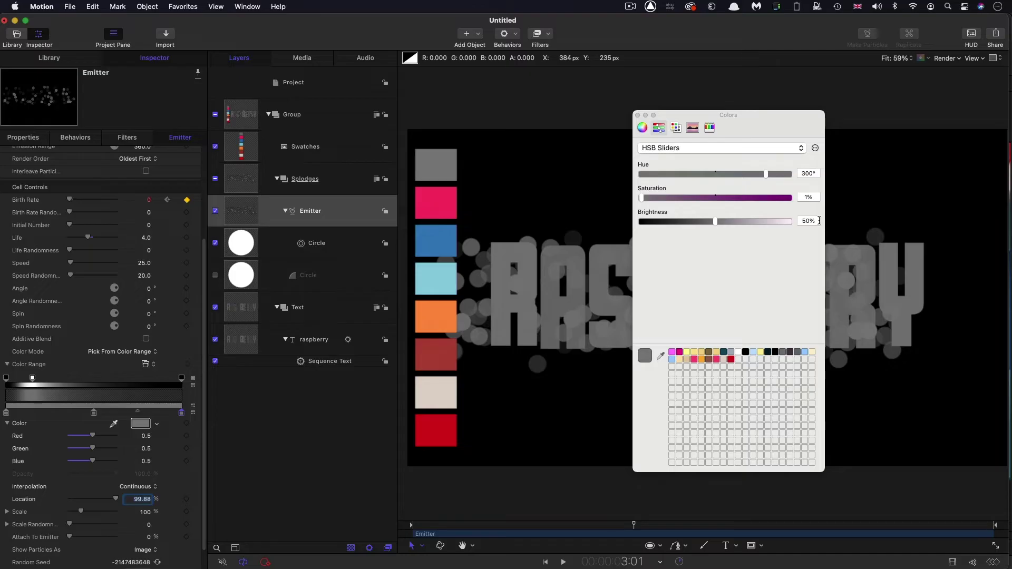
Set the brightness of the end gray color tag to 43% and close the color picker
{"action": "left_click", "coordinate": [819, 220]}
{"action": "double_click", "coordinate": [819, 220]}
{"action": "type", "text": "43"}
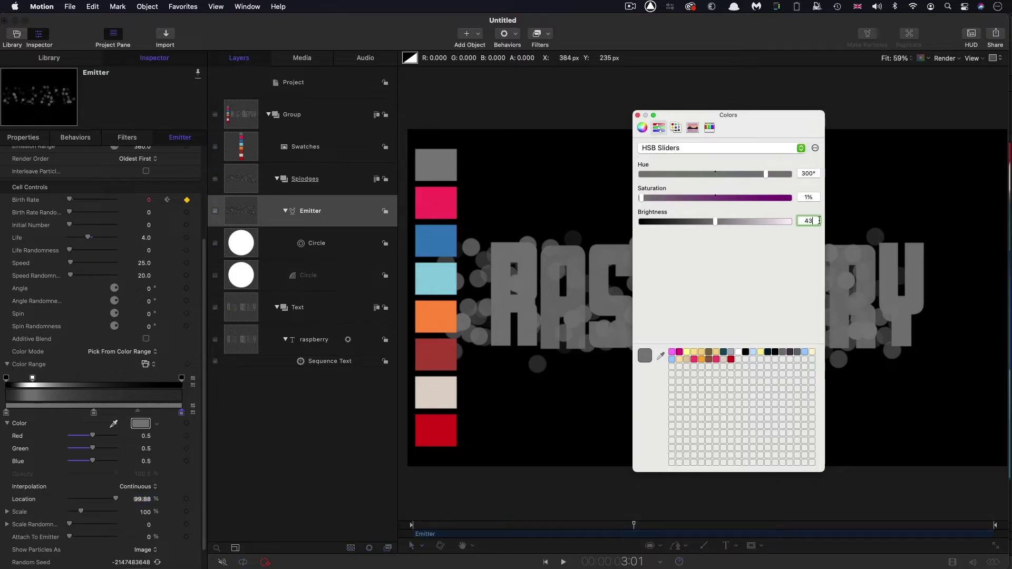
{"action": "key", "text": "Return"}
{"action": "key", "text": "Escape"}
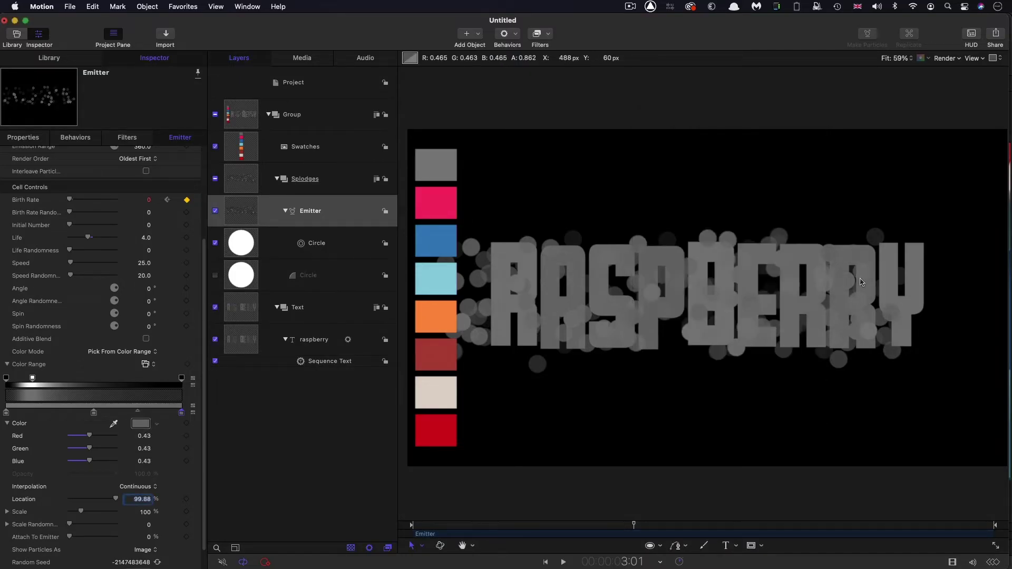
Set the emitter's Scale Randomness to 50
{"action": "scroll", "coordinate": [105, 421], "scroll_direction": "down", "scroll_amount": 2}
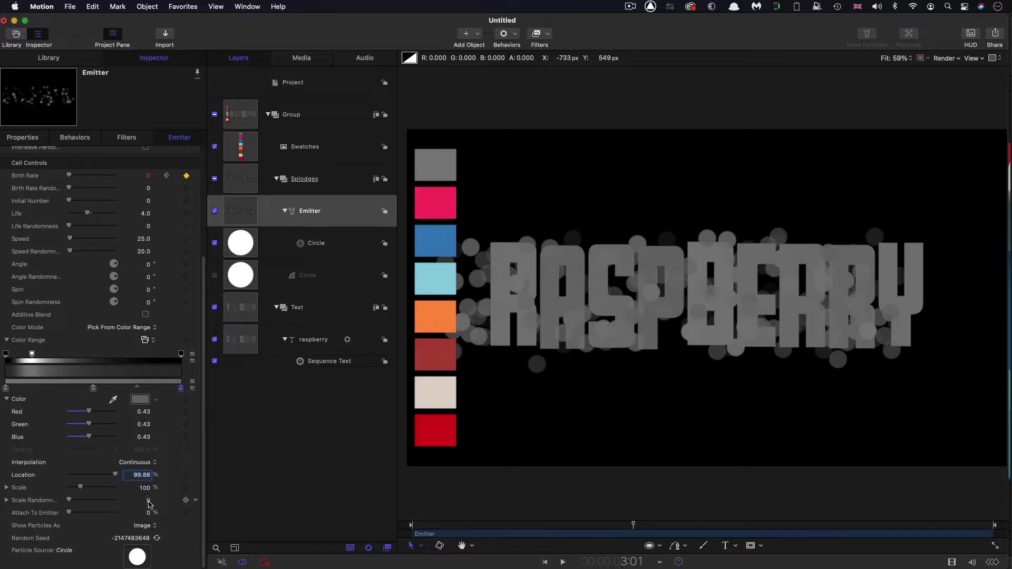
{"action": "left_click", "coordinate": [148, 500]}
{"action": "type", "text": "50"}
{"action": "key", "text": "Return"}
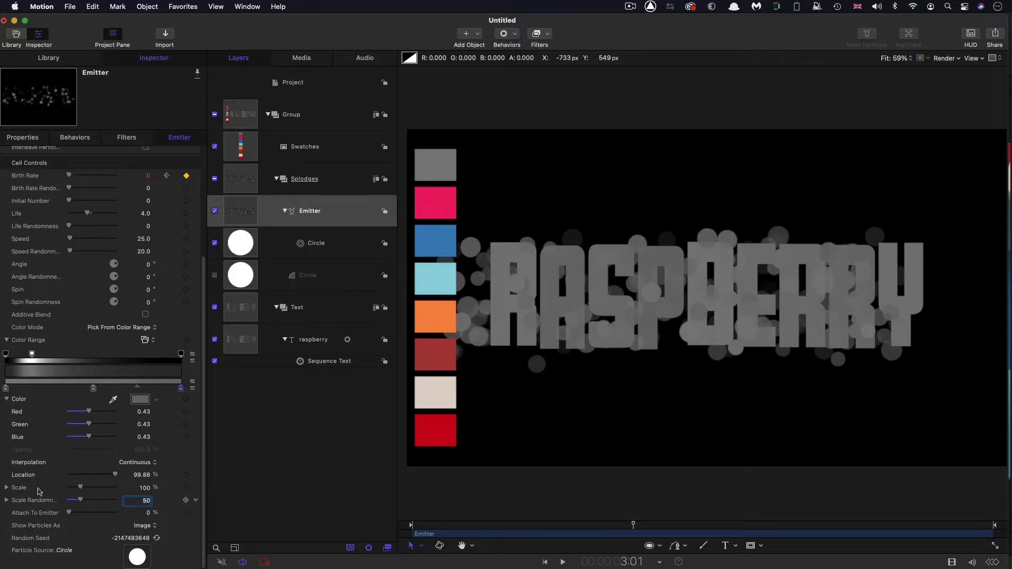
Apply the Drift Attracted To simulation behavior to the emitter and assign the Text group as its target object
{"action": "left_click", "coordinate": [245, 210]}
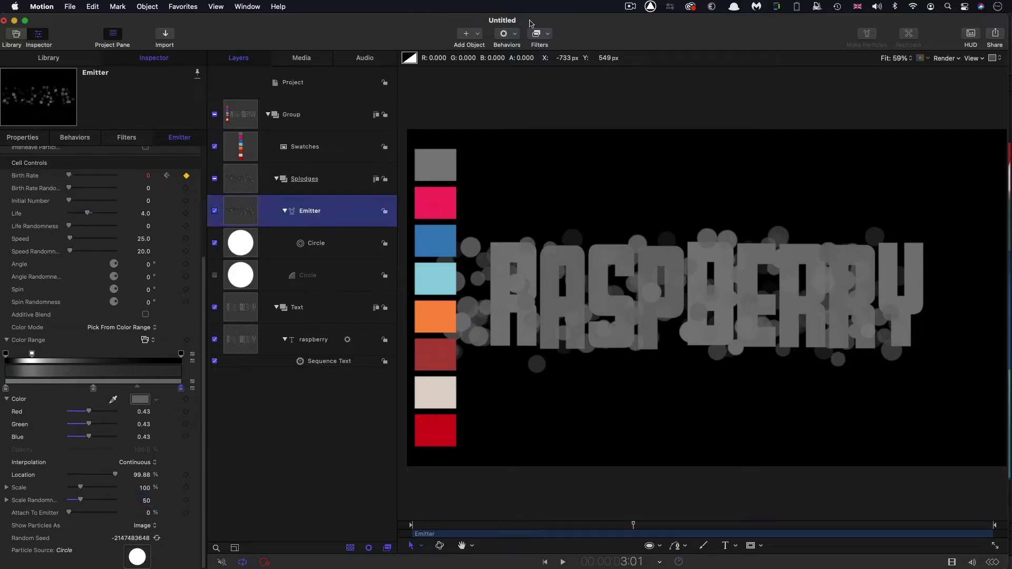
{"action": "left_click", "coordinate": [516, 35]}
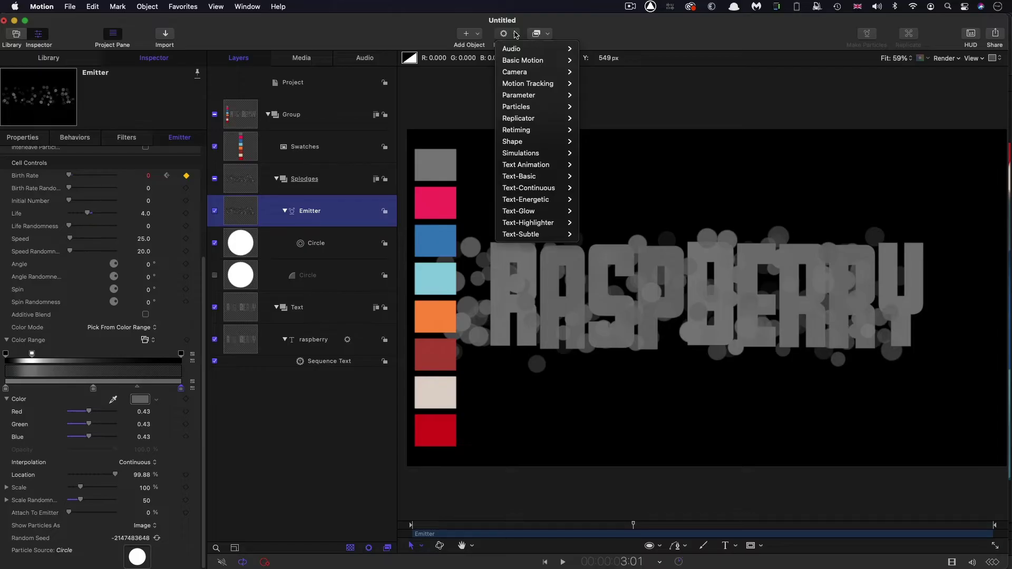
{"action": "mouse_move", "coordinate": [527, 153]}
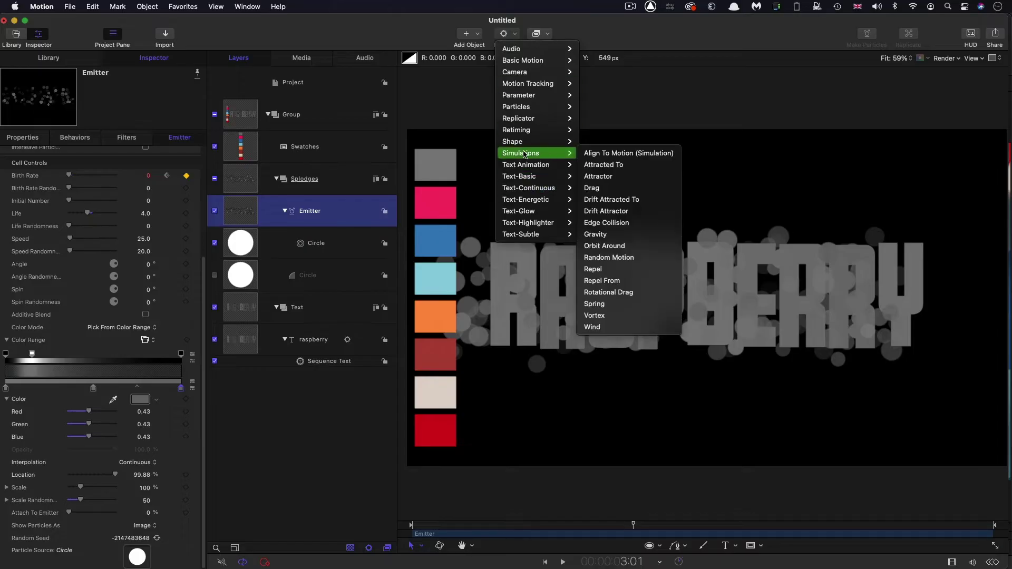
{"action": "left_click", "coordinate": [628, 204]}
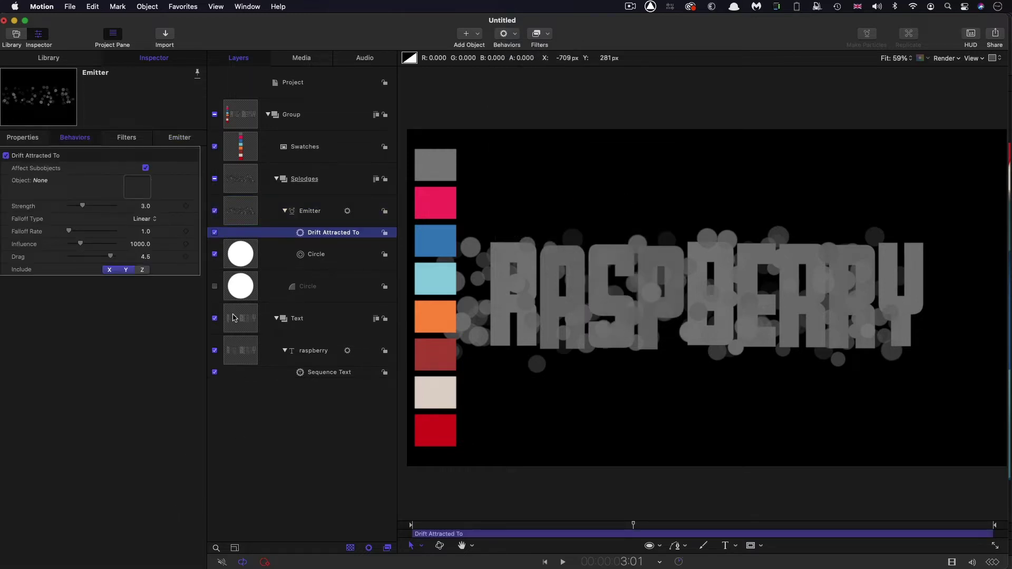
{"action": "left_click_drag", "start_coordinate": [240, 326], "coordinate": [138, 188]}
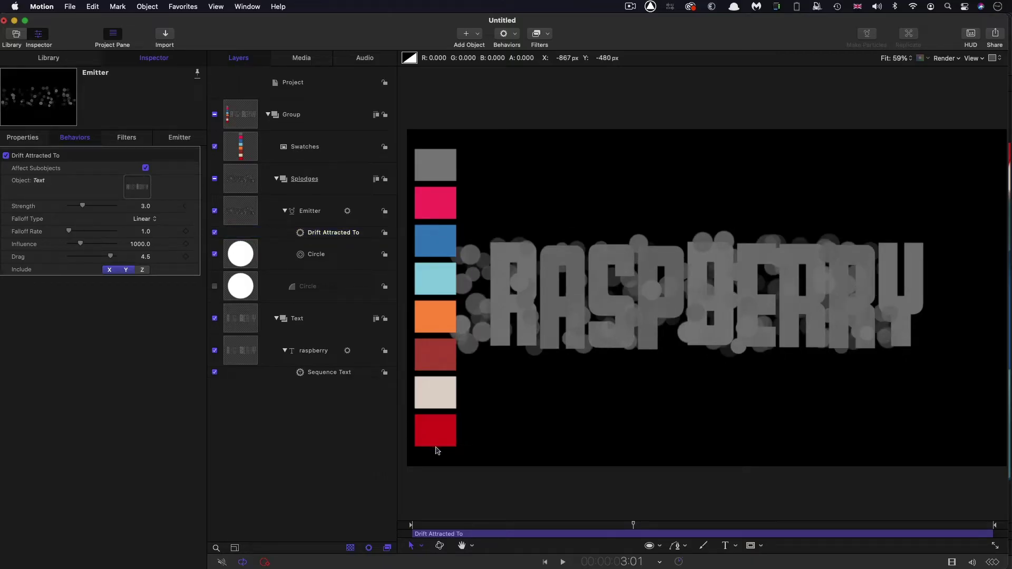
Add a Strength keyframe with a value of 0 to the Drift Attracted To behavior at the start of the project
{"action": "left_click_drag", "start_coordinate": [634, 525], "coordinate": [344, 524]}
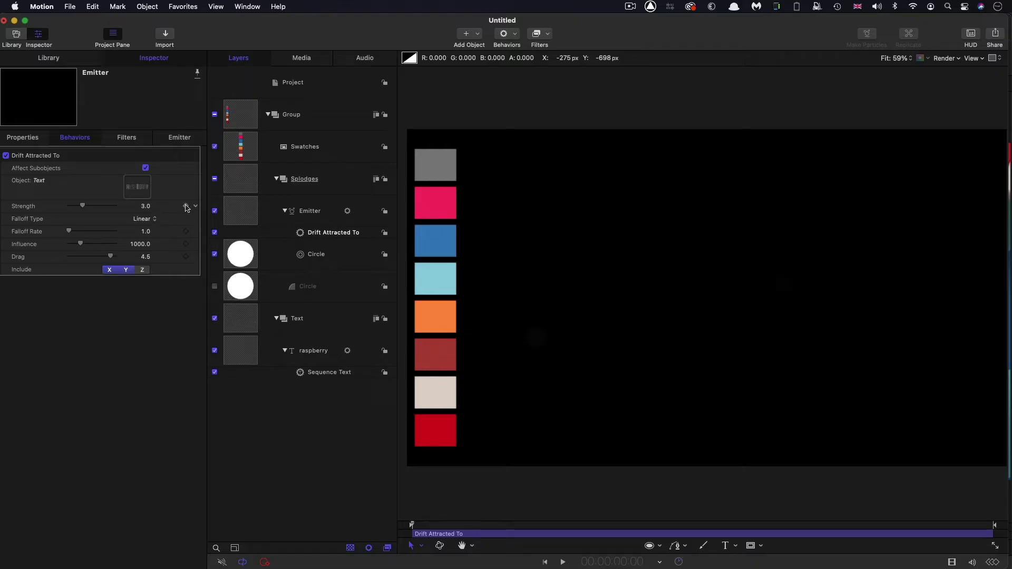
{"action": "left_click", "coordinate": [186, 207]}
{"action": "left_click_drag", "start_coordinate": [82, 206], "coordinate": [3, 207]}
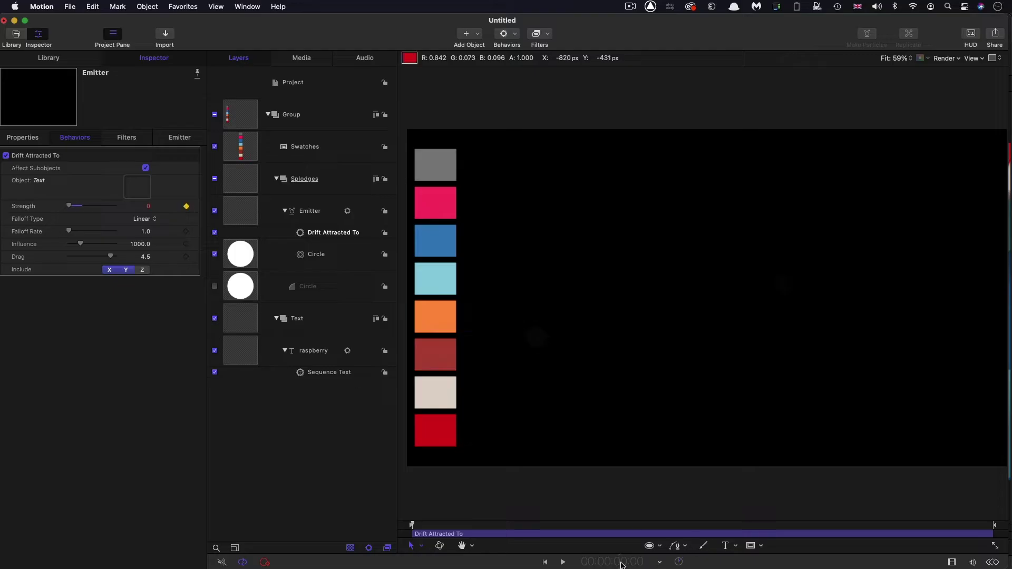
Raise the Drift Attracted To behavior's Strength at 5:00 and scrub back through the animation
{"action": "left_click", "coordinate": [621, 563]}
{"action": "type", "text": "500"}
{"action": "key", "text": "Return"}
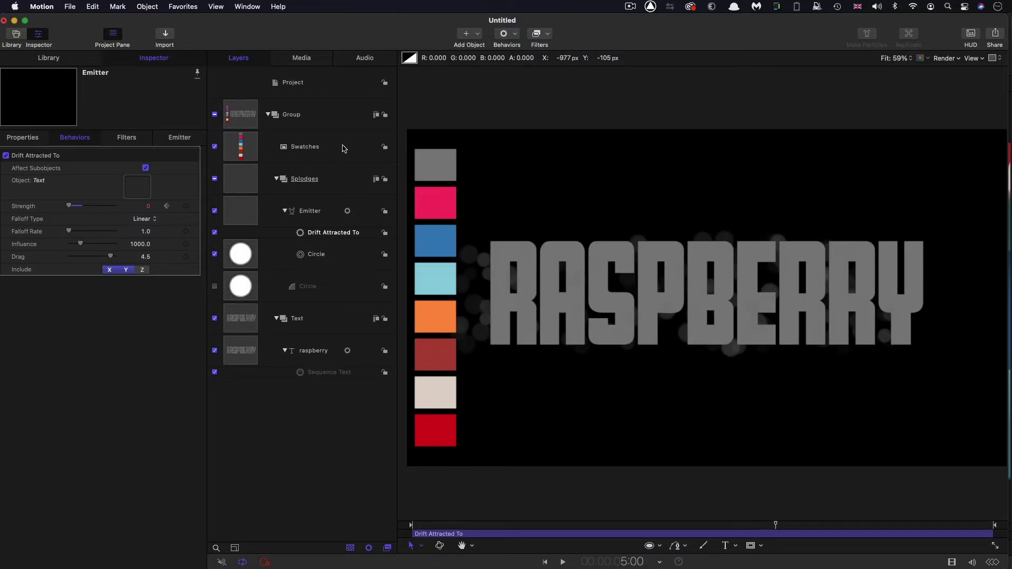
{"action": "left_click_drag", "start_coordinate": [145, 206], "coordinate": [151, 205]}
{"action": "left_click_drag", "start_coordinate": [773, 524], "coordinate": [680, 542]}
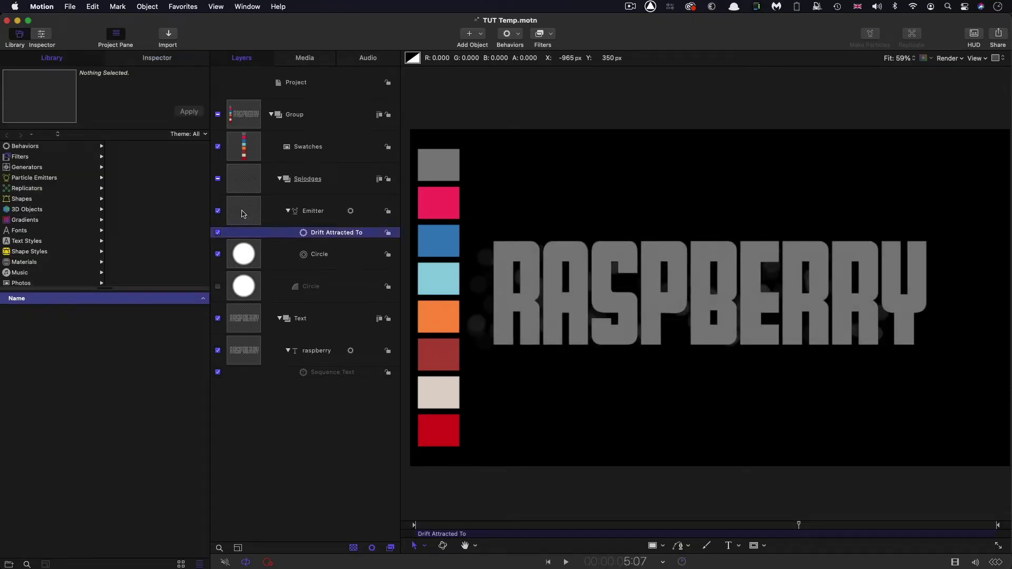
Apply the Scale Over Life particle behavior to the emitter, set its Increment Type to Custom and display the Custom Scale curve
{"action": "left_click", "coordinate": [242, 213]}
{"action": "left_click", "coordinate": [507, 34]}
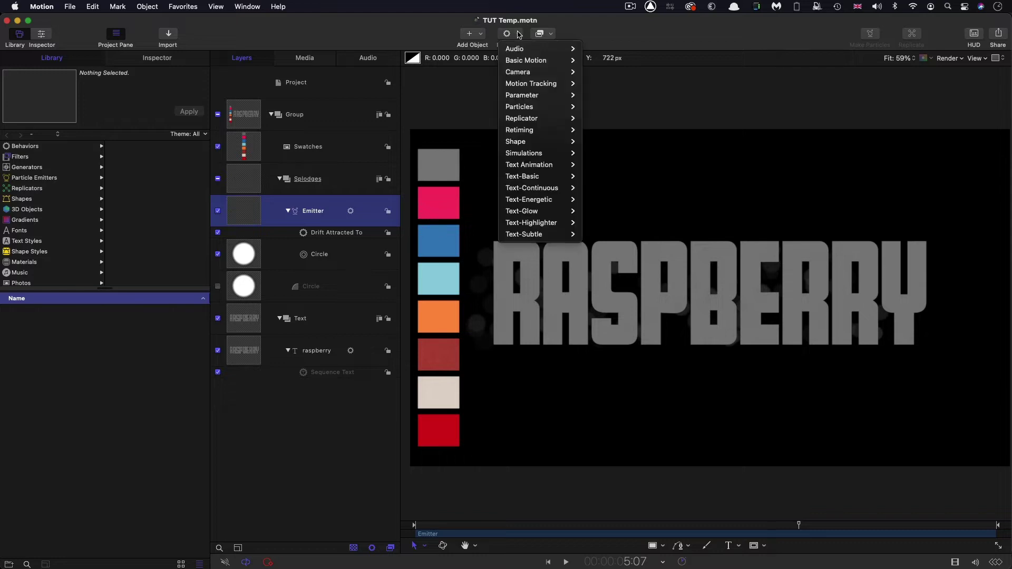
{"action": "mouse_move", "coordinate": [532, 106]}
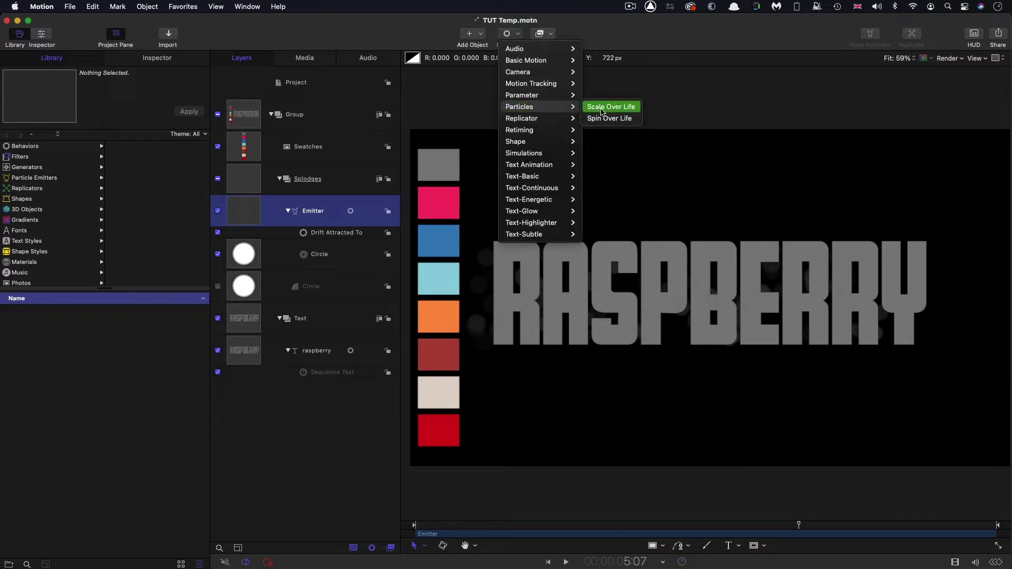
{"action": "left_click", "coordinate": [608, 106]}
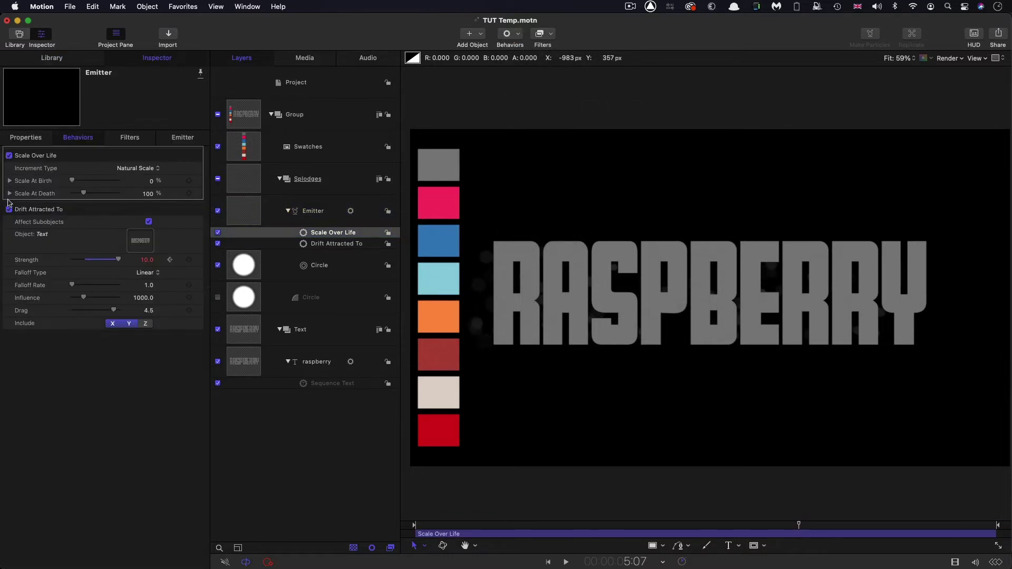
{"action": "left_click", "coordinate": [136, 168]}
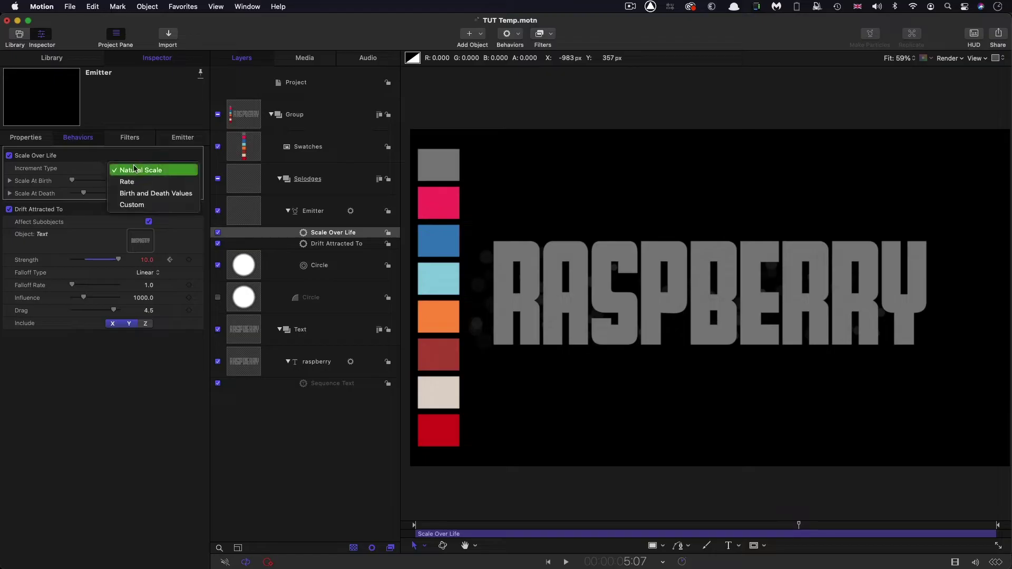
{"action": "left_click", "coordinate": [133, 206]}
{"action": "left_click", "coordinate": [9, 182]}
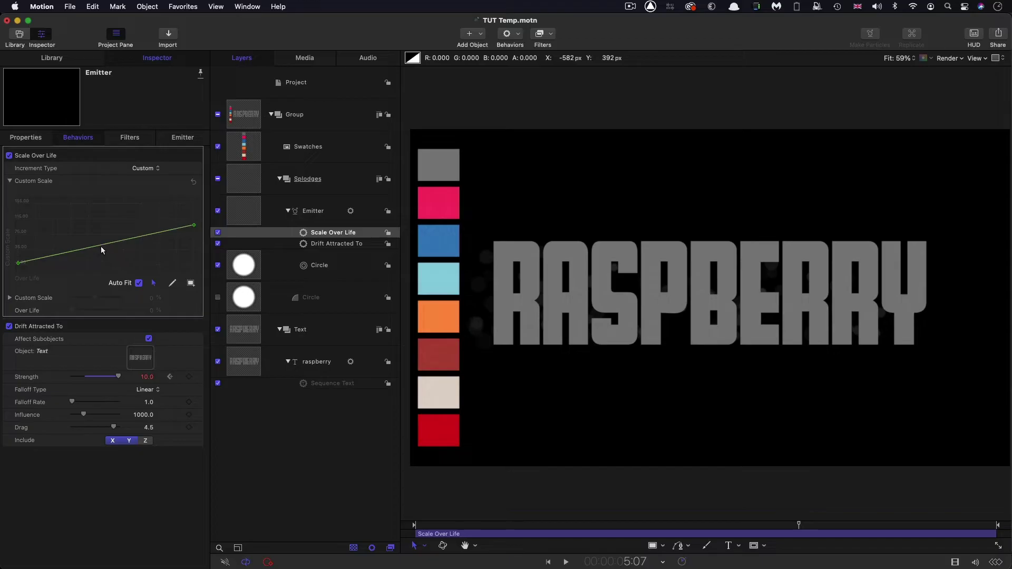
Add a middle keyframe to the Custom Scale curve at 50% Over Life with a Custom Scale of 150%
{"action": "double_click", "coordinate": [101, 246]}
{"action": "left_click", "coordinate": [144, 311]}
{"action": "type", "text": "50"}
{"action": "key", "text": "Return"}
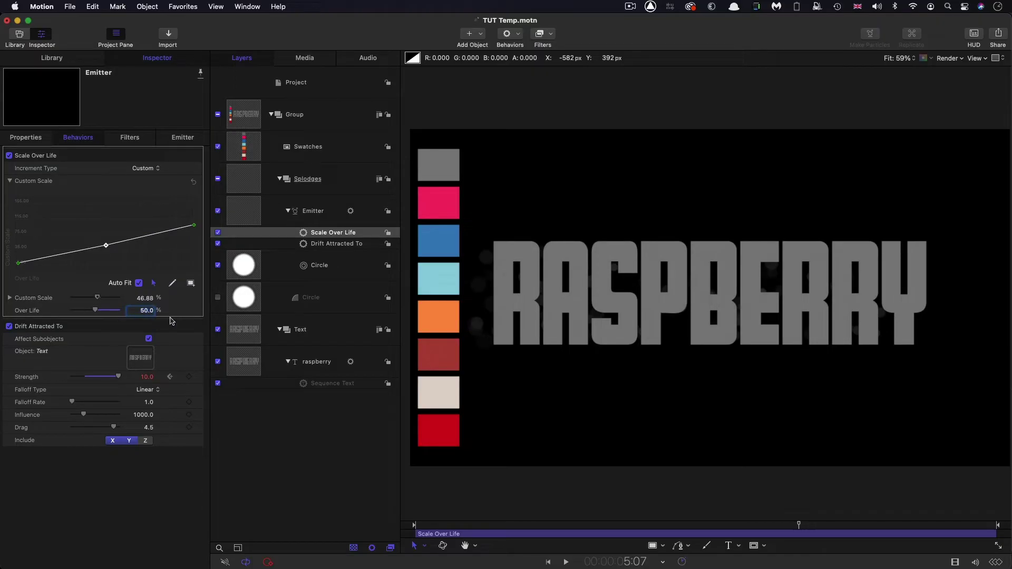
{"action": "left_click", "coordinate": [143, 298]}
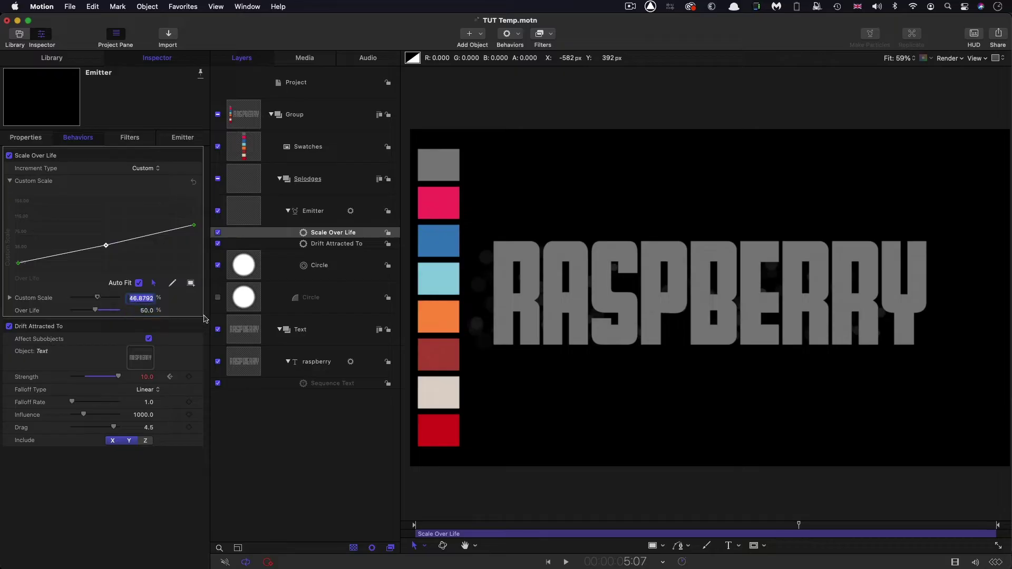
{"action": "type", "text": "140"}
Set the Custom Scale curve's first keyframe to 100% and its last keyframe to 0%
{"action": "left_click", "coordinate": [18, 263]}
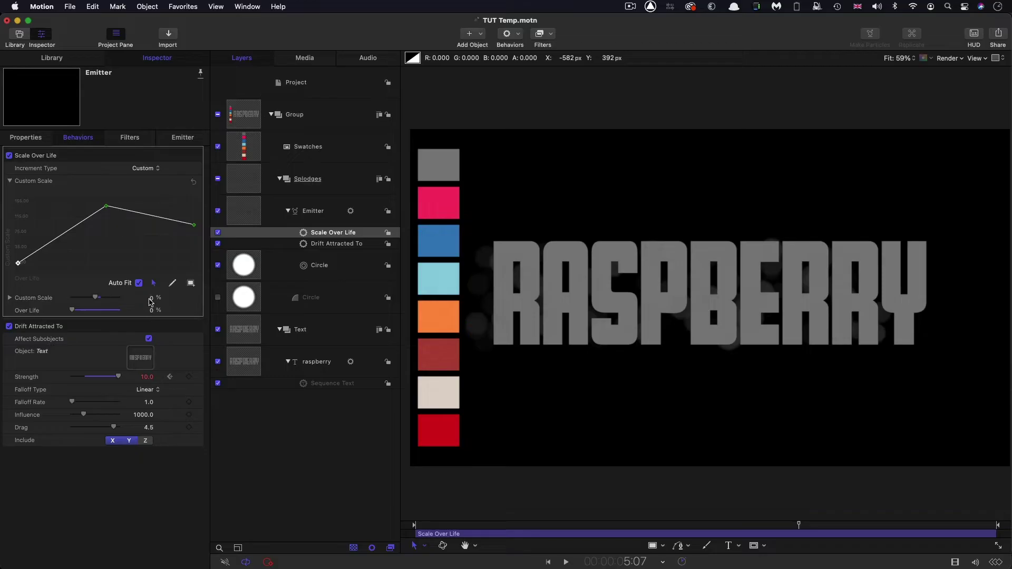
{"action": "left_click", "coordinate": [150, 300]}
{"action": "type", "text": "100"}
{"action": "key", "text": "Return"}
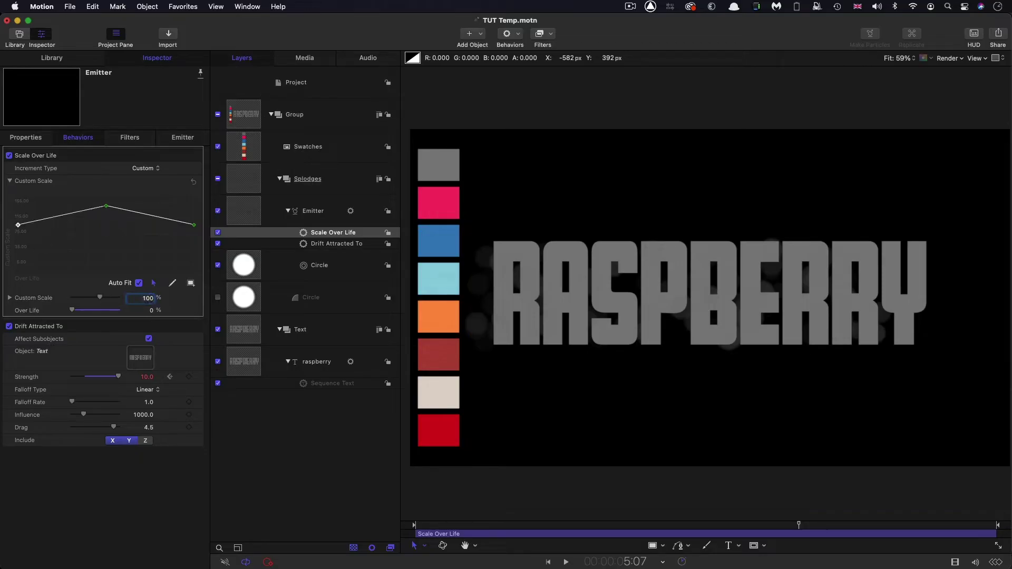
{"action": "left_click", "coordinate": [194, 225]}
{"action": "left_click", "coordinate": [150, 310]}
{"action": "left_click", "coordinate": [149, 298]}
{"action": "type", "text": "0"}
{"action": "key", "text": "Return"}
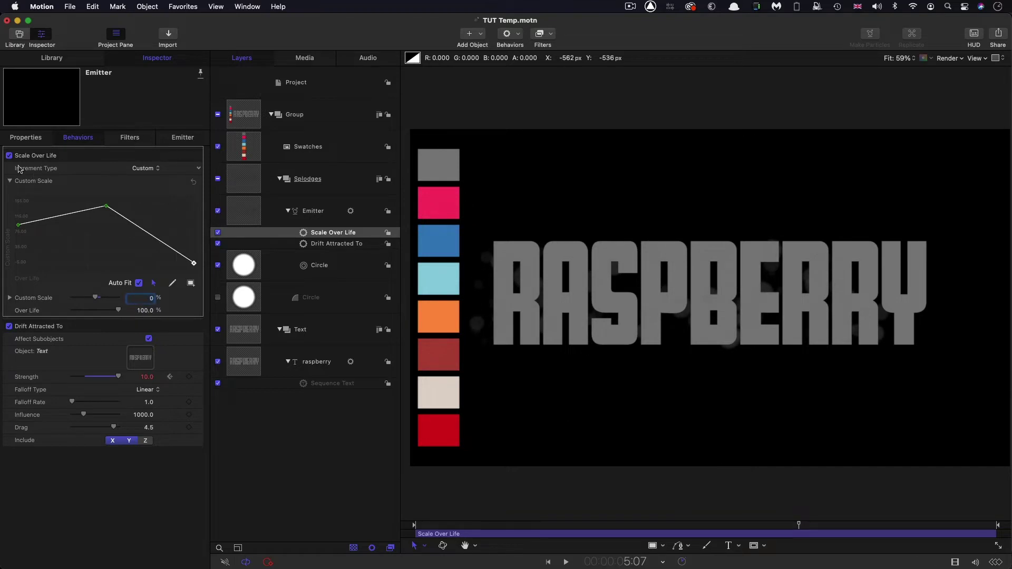
Select all three keyframes of the Custom Scale curve and apply Ease Both to them
{"action": "left_click", "coordinate": [83, 215]}
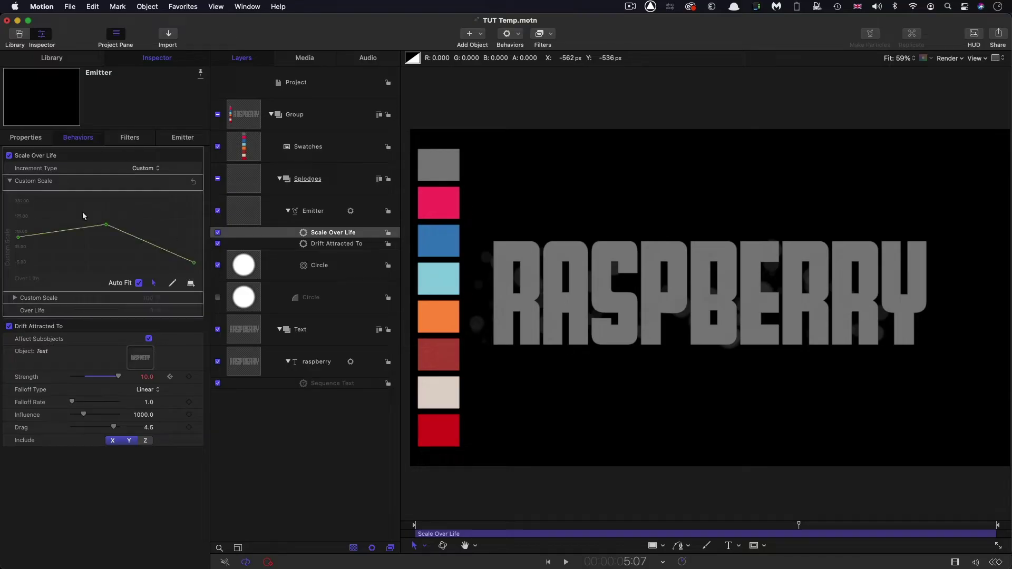
{"action": "left_click_drag", "start_coordinate": [193, 209], "coordinate": [7, 271]}
{"action": "right_click", "coordinate": [106, 225]}
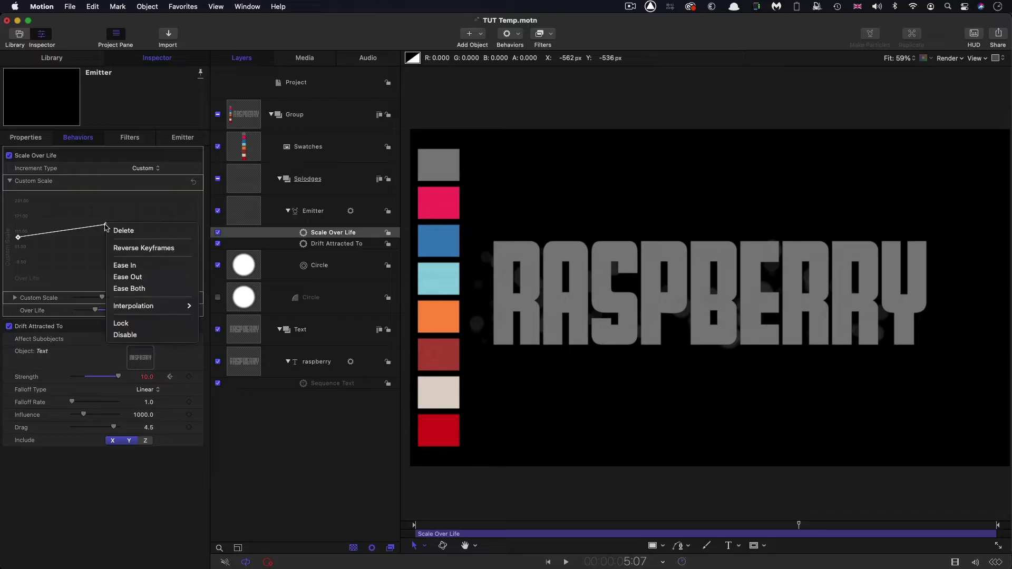
{"action": "left_click", "coordinate": [130, 289]}
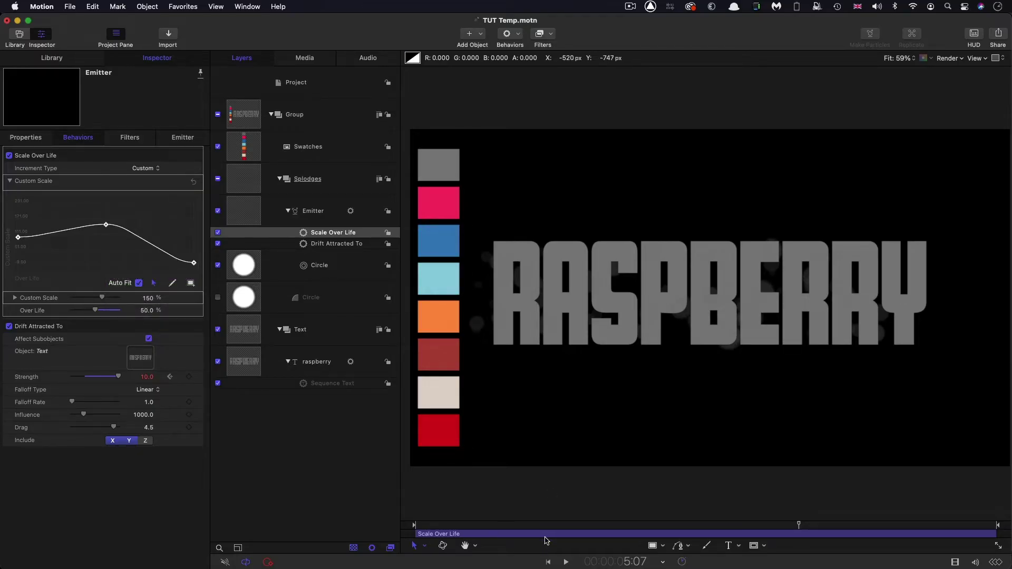
Rename the top-level group containing the swatches, splodges and text as Goop
{"action": "left_click", "coordinate": [247, 119]}
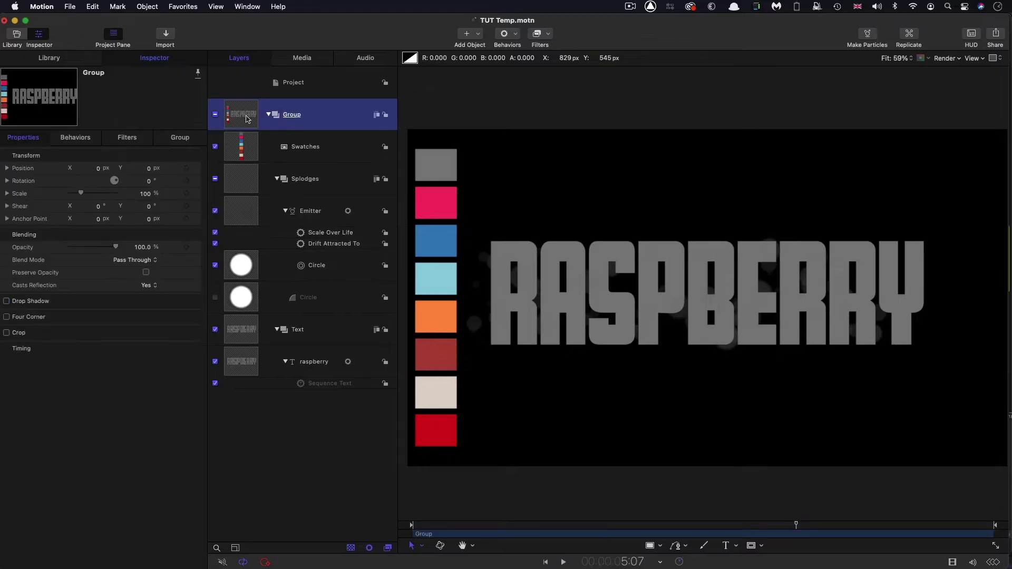
{"action": "double_click", "coordinate": [298, 115]}
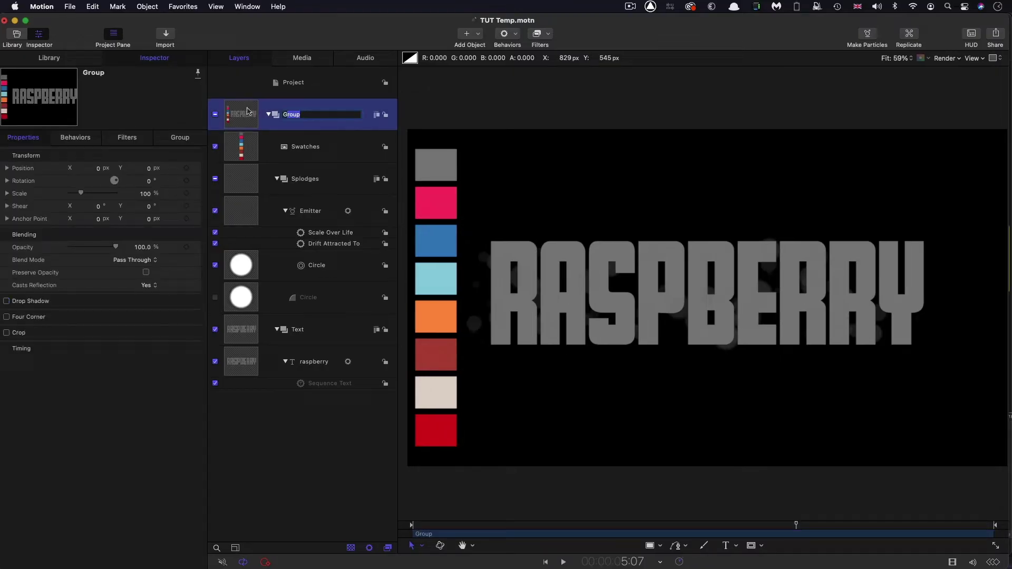
{"action": "type", "text": "G"}
{"action": "key", "text": "Return"}
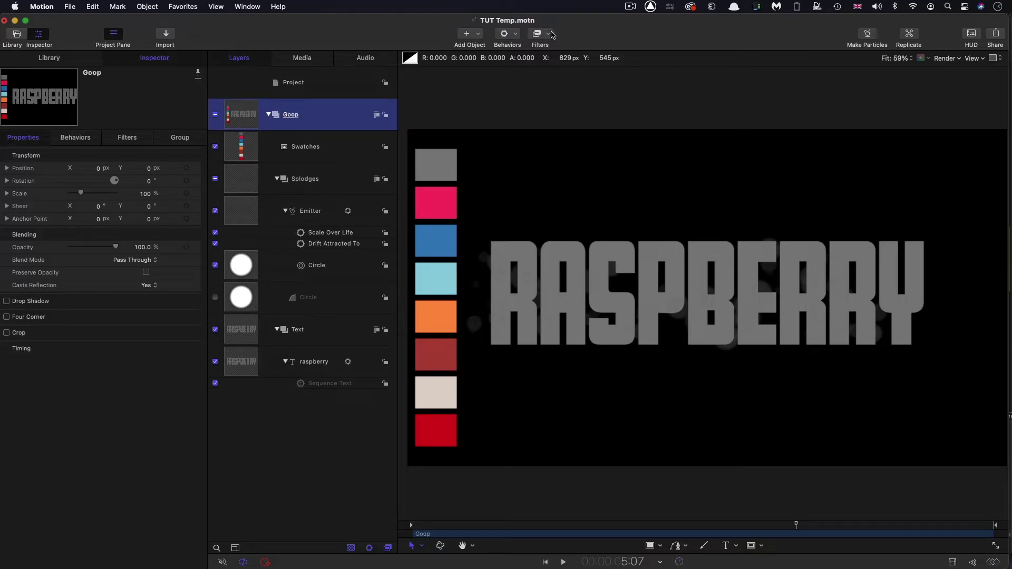
Add a Gaussian Blur filter and a Levels color filter to the Goop group
{"action": "left_click", "coordinate": [547, 35]}
{"action": "mouse_move", "coordinate": [596, 60]}
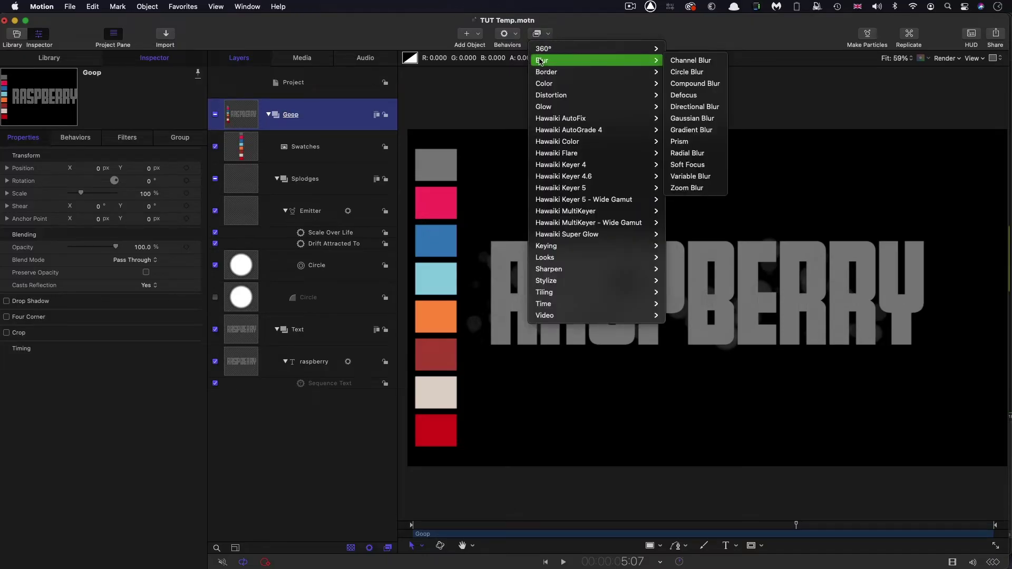
{"action": "left_click", "coordinate": [690, 118]}
{"action": "left_click", "coordinate": [548, 33]}
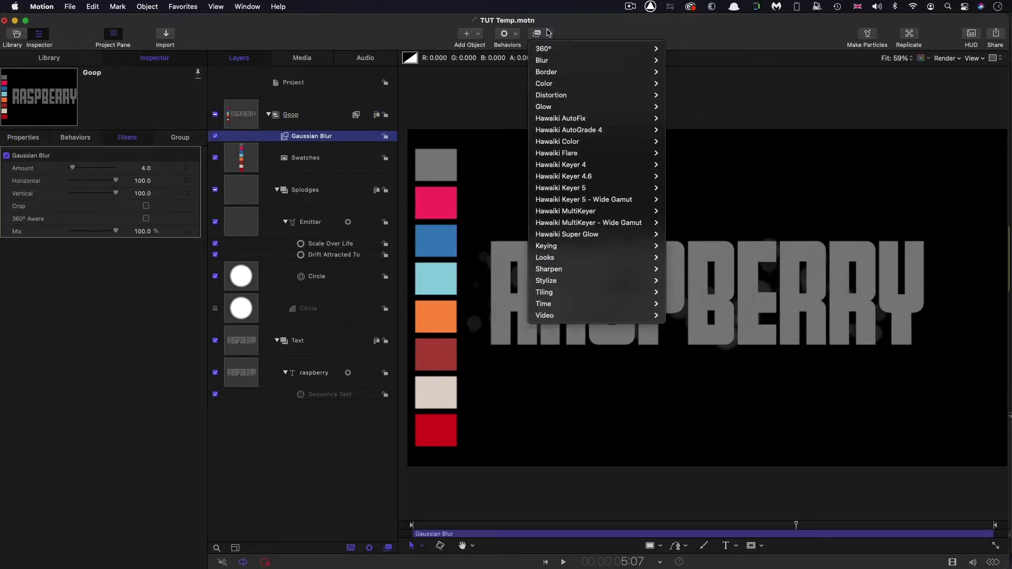
{"action": "mouse_move", "coordinate": [558, 85]}
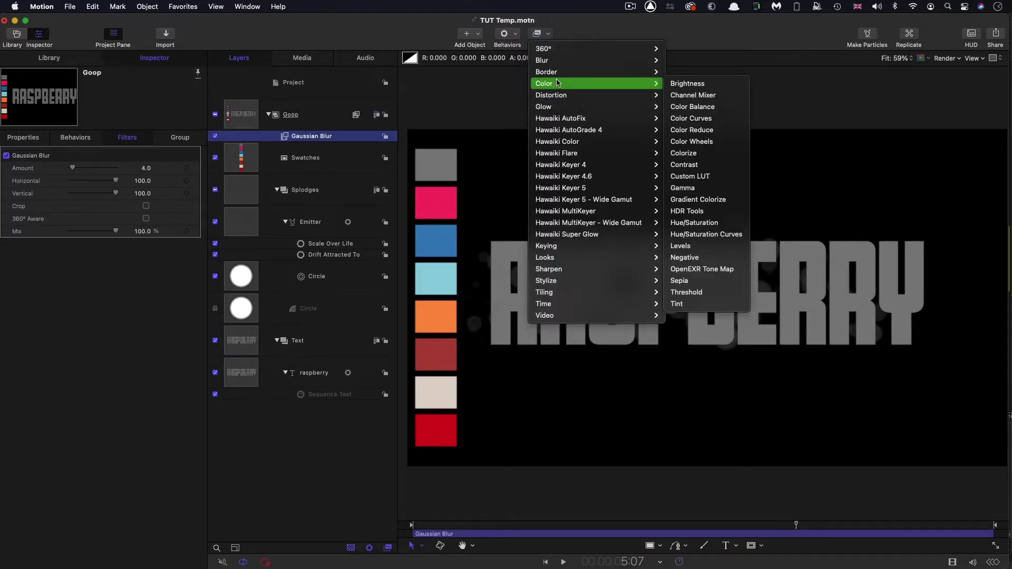
{"action": "left_click", "coordinate": [681, 246]}
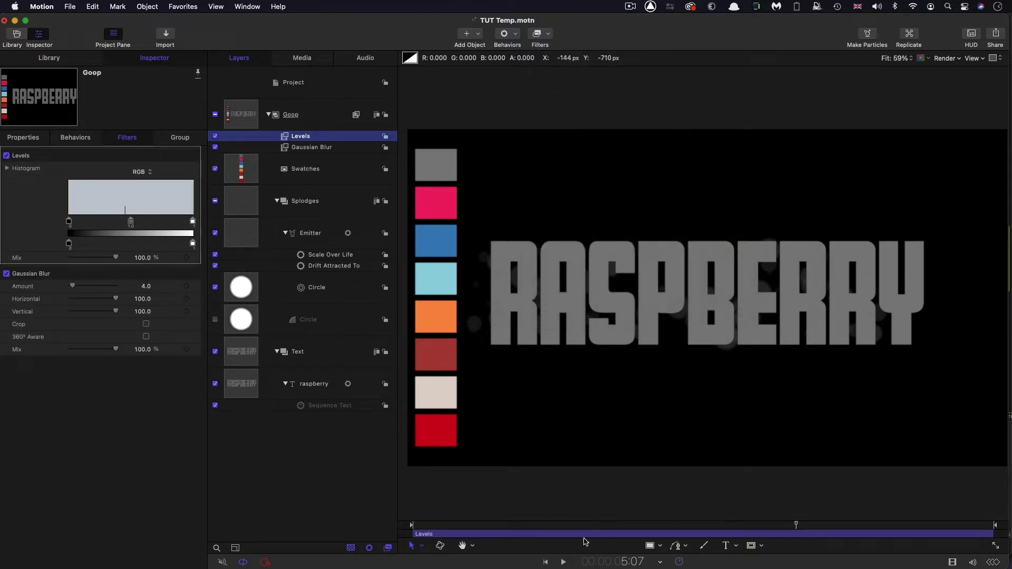
Add a keyframe at 2:15 for the Gaussian Blur's Amount with a value of 150
{"action": "left_click", "coordinate": [613, 562]}
{"action": "type", "text": "215"}
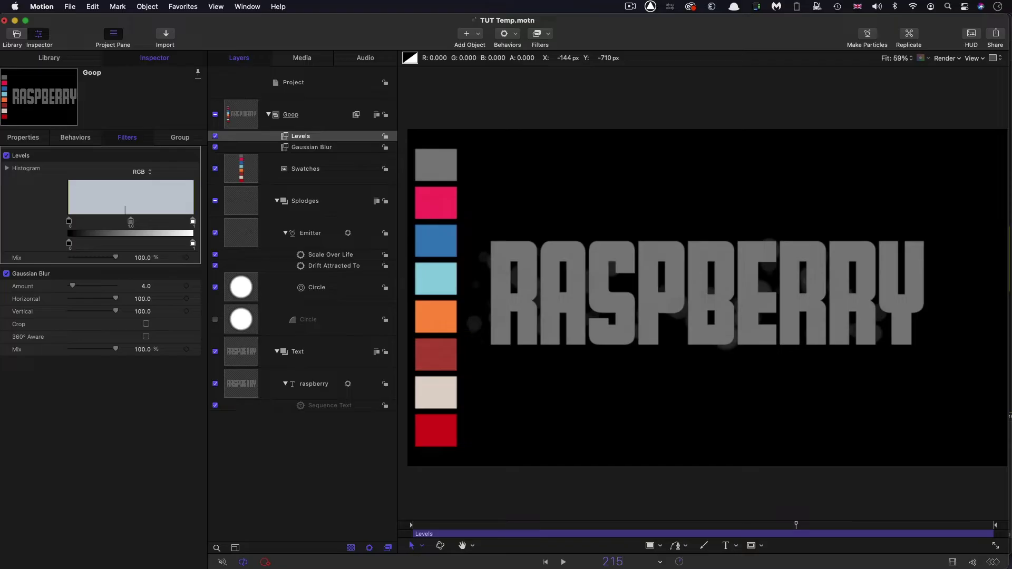
{"action": "key", "text": "Return"}
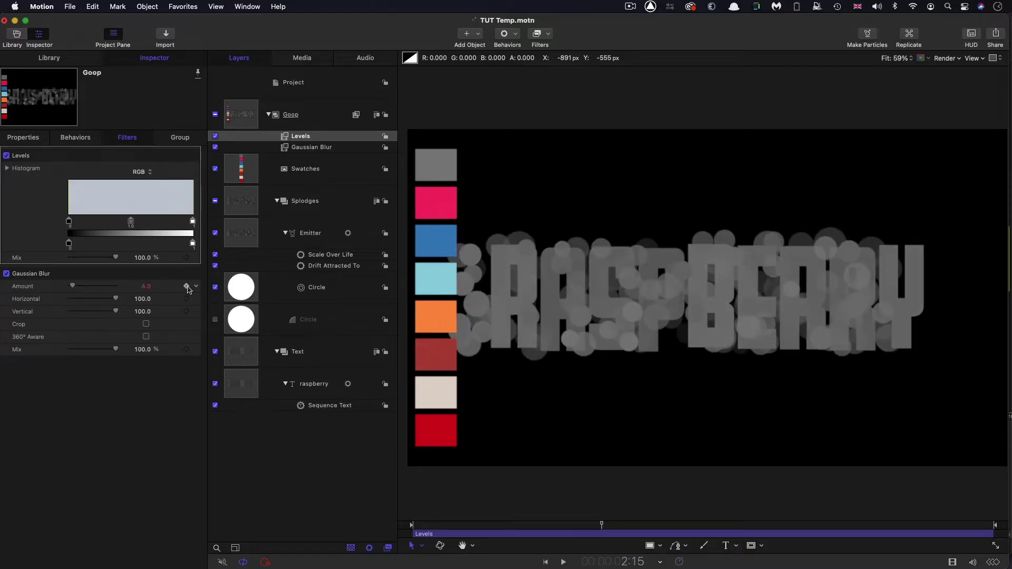
{"action": "left_click", "coordinate": [186, 286]}
{"action": "left_click", "coordinate": [146, 286]}
{"action": "key", "text": "BackSpace"}
{"action": "type", "text": "150"}
{"action": "key", "text": "Return"}
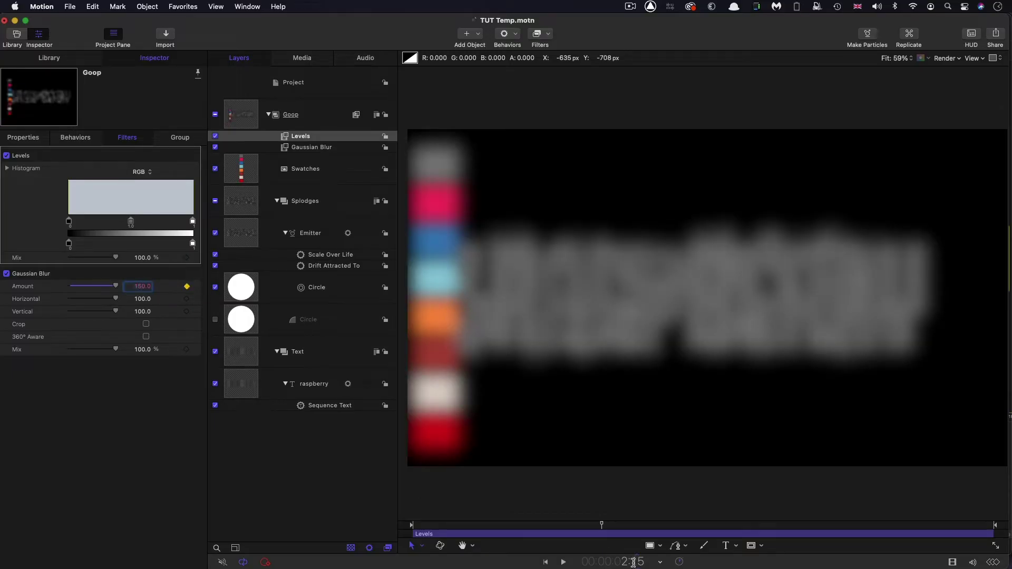
Set the Gaussian Blur's Amount to 8 at 4:00
{"action": "left_click", "coordinate": [633, 562]}
{"action": "type", "text": "400"}
{"action": "key", "text": "Return"}
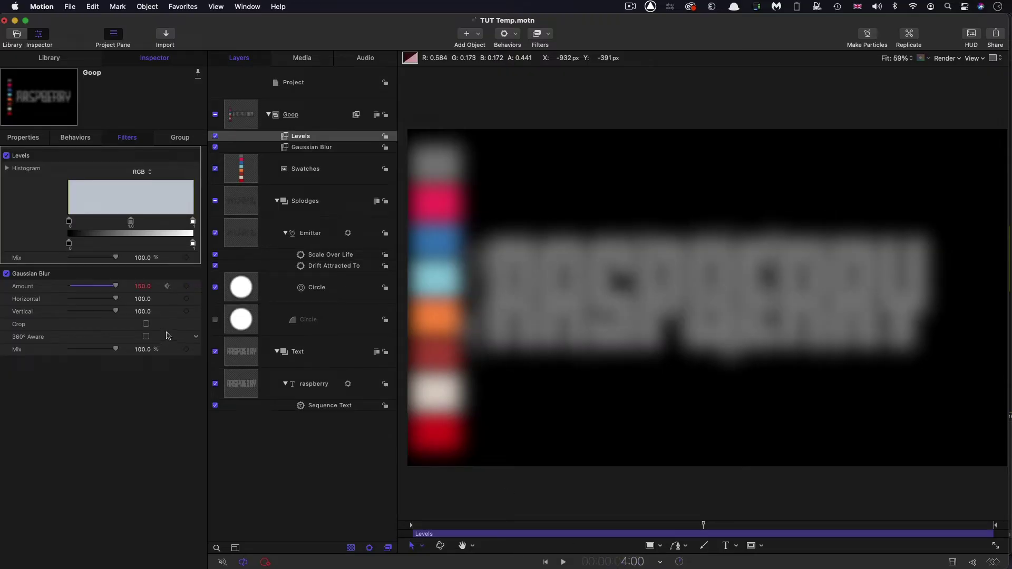
{"action": "left_click", "coordinate": [142, 286]}
{"action": "key", "text": "Return"}
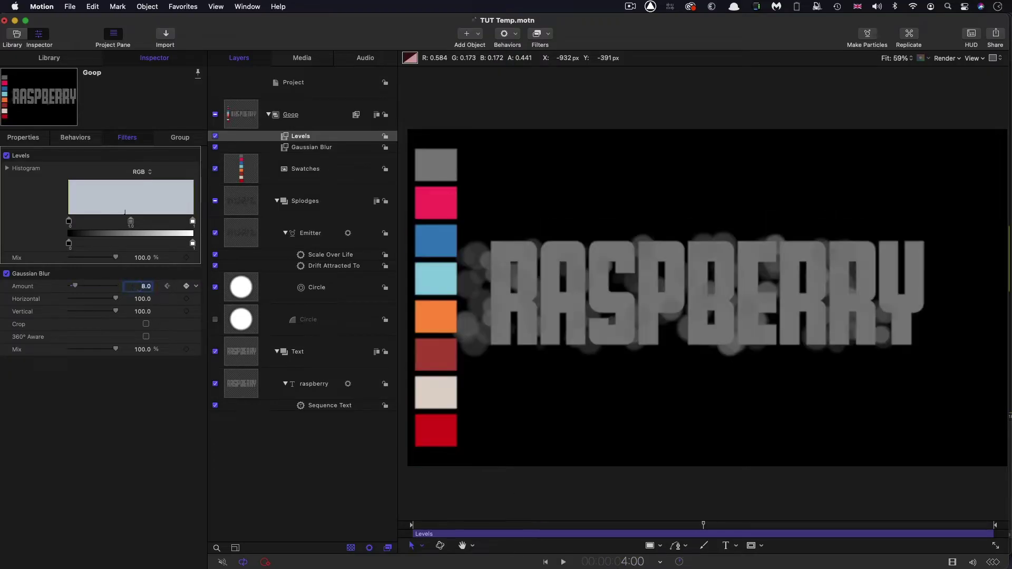
Show the Gaussian Blur's animated Amount curve in the Keyframe Editor and apply Ease Both to its two keyframes
{"action": "left_click", "coordinate": [196, 286]}
{"action": "left_click", "coordinate": [245, 324]}
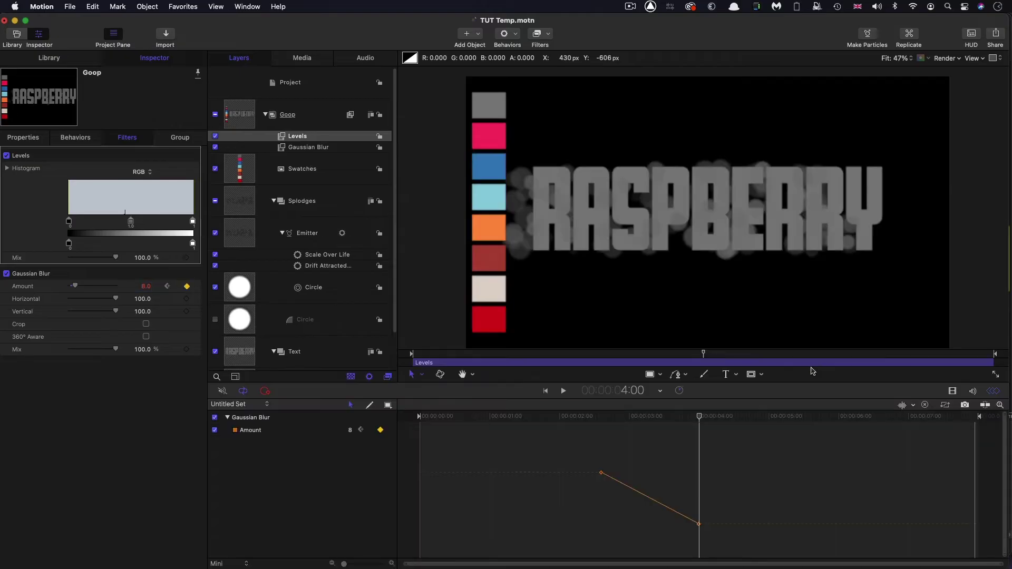
{"action": "left_click", "coordinate": [252, 404]}
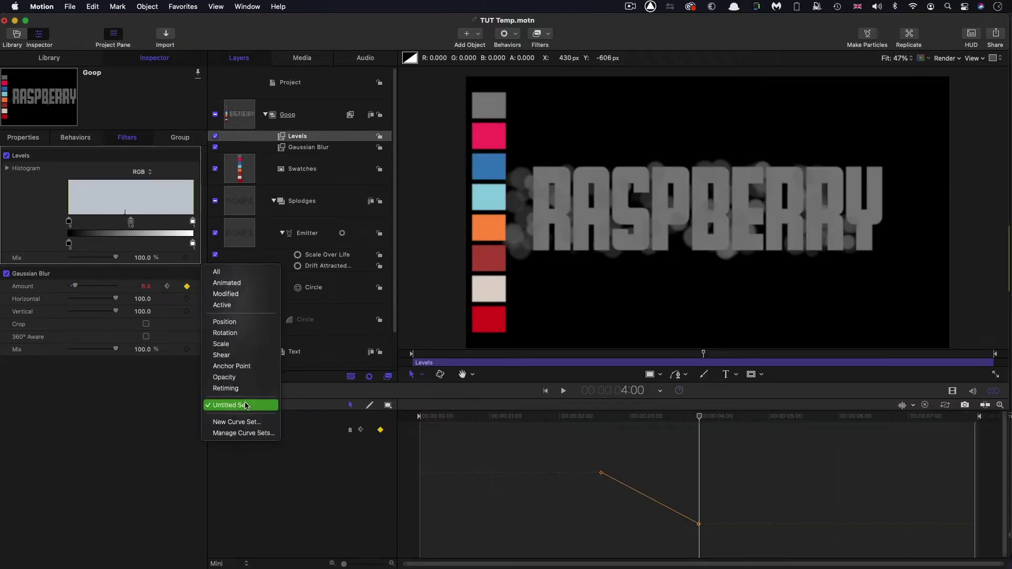
{"action": "left_click", "coordinate": [227, 283]}
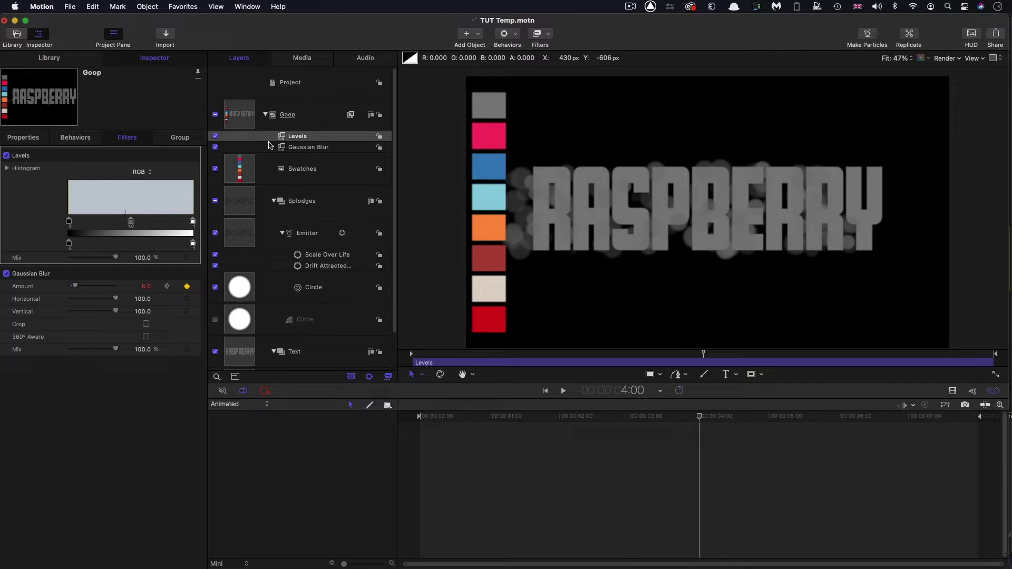
{"action": "left_click", "coordinate": [287, 147]}
{"action": "left_click_drag", "start_coordinate": [534, 448], "coordinate": [749, 554]}
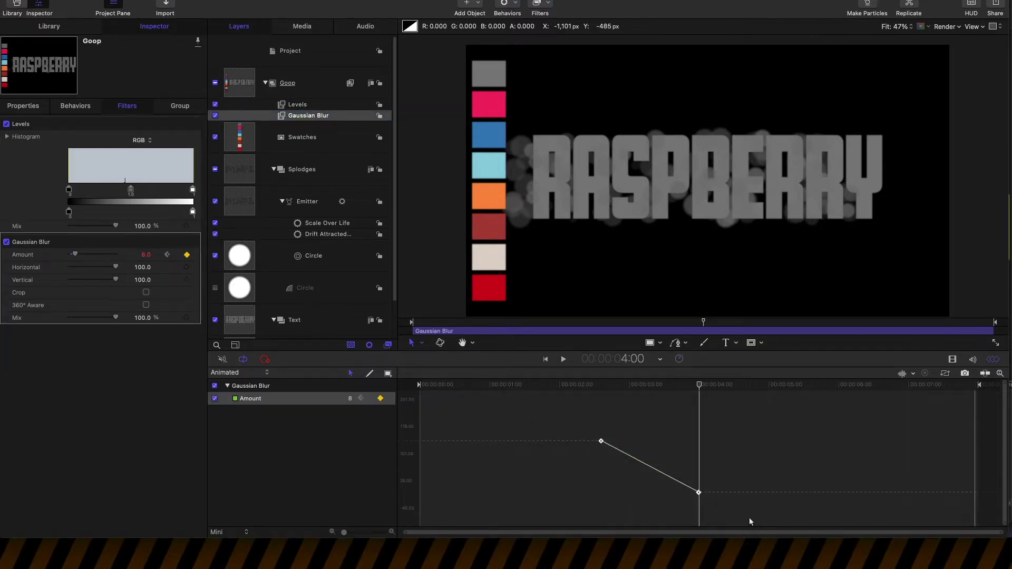
{"action": "right_click", "coordinate": [600, 441]}
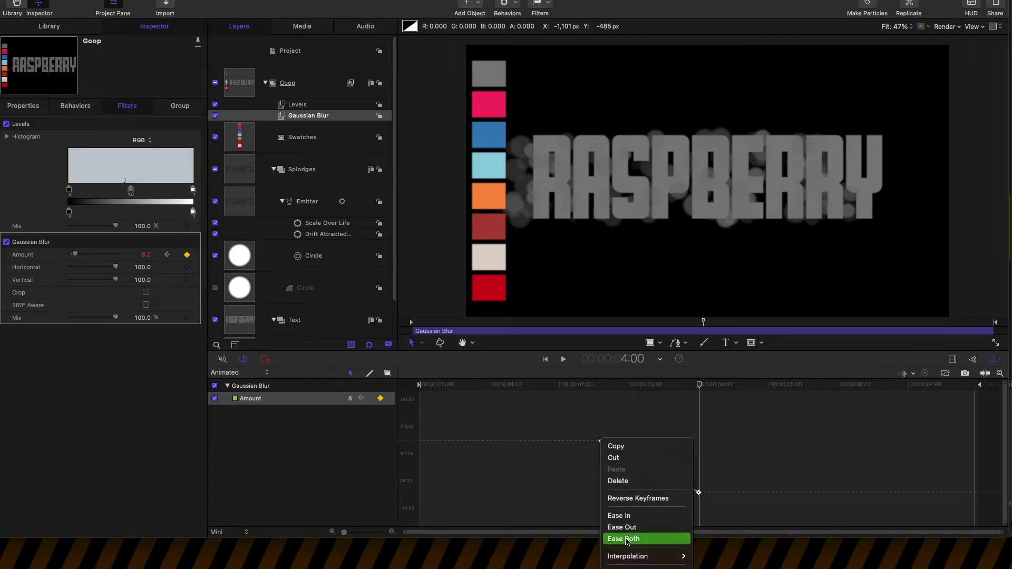
{"action": "left_click", "coordinate": [626, 539]}
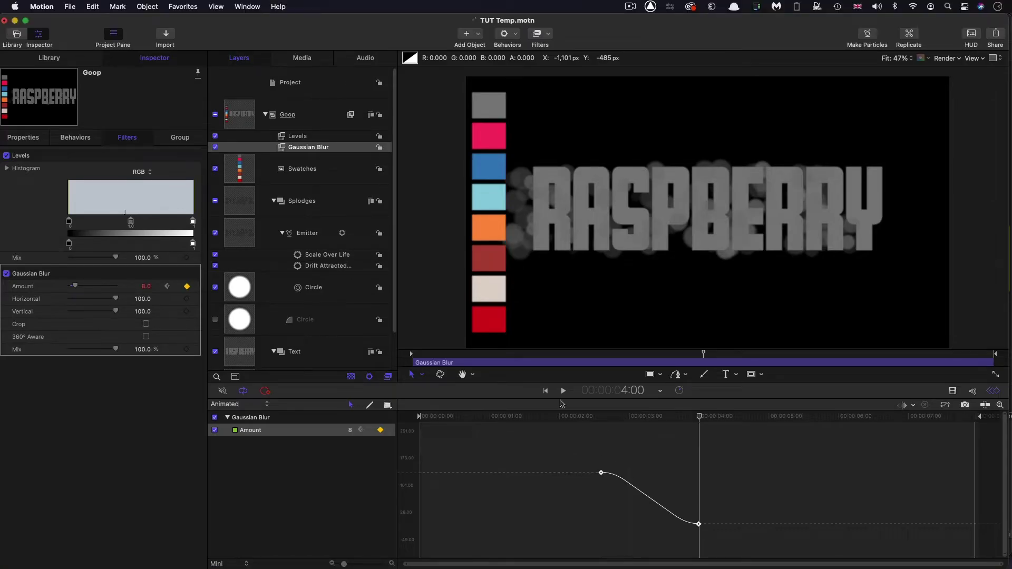
Set the Goop group's Levels filter Opacity Black In to 0.3 and White In to 0.32
{"action": "left_click", "coordinate": [293, 137]}
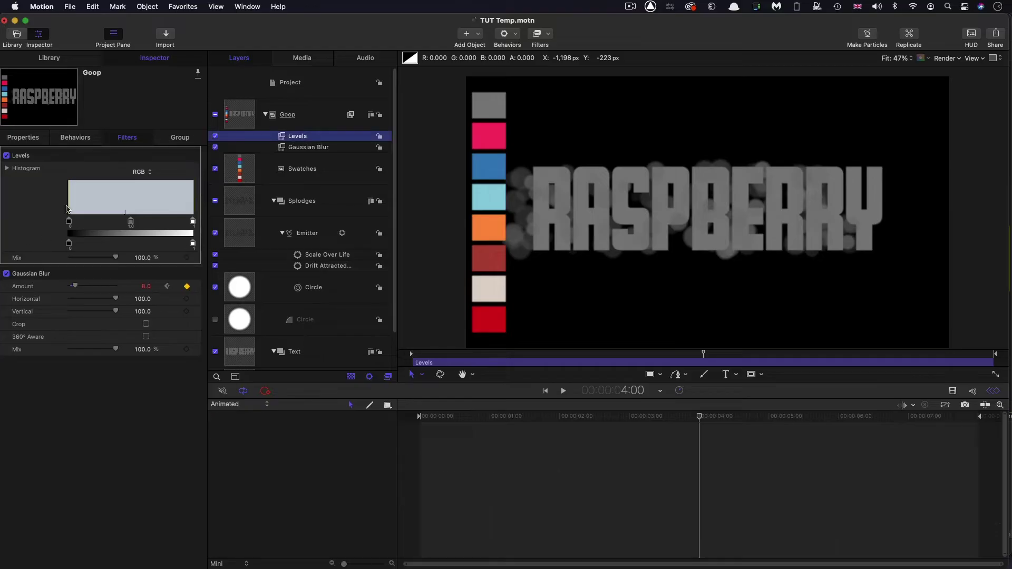
{"action": "left_click", "coordinate": [7, 169]}
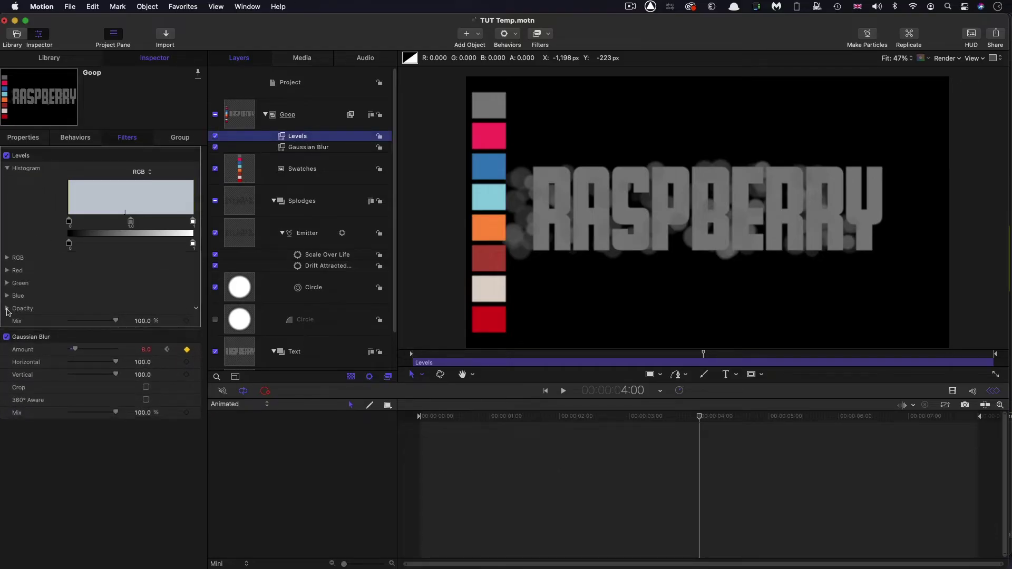
{"action": "left_click", "coordinate": [8, 308]}
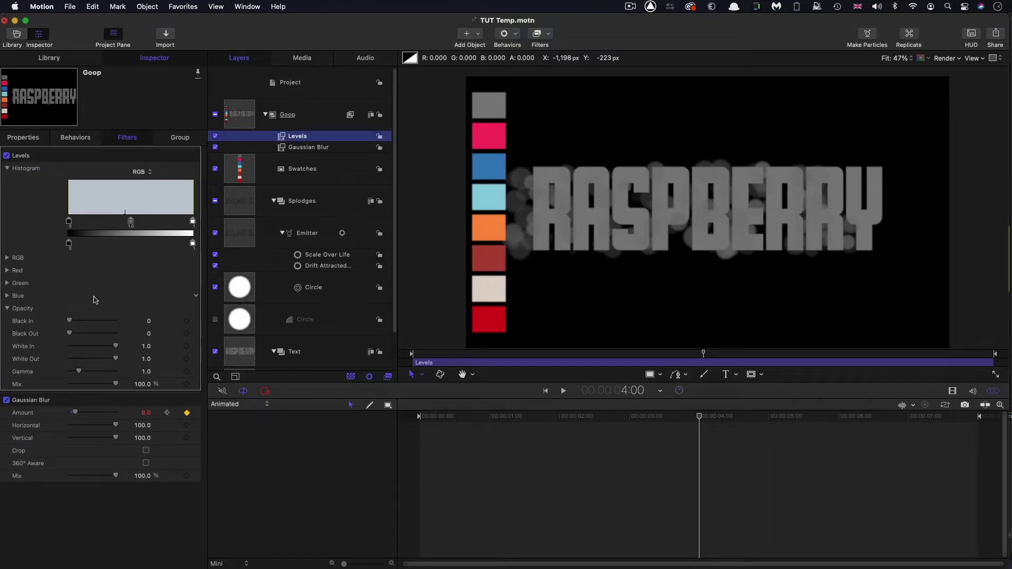
{"action": "left_click", "coordinate": [149, 321]}
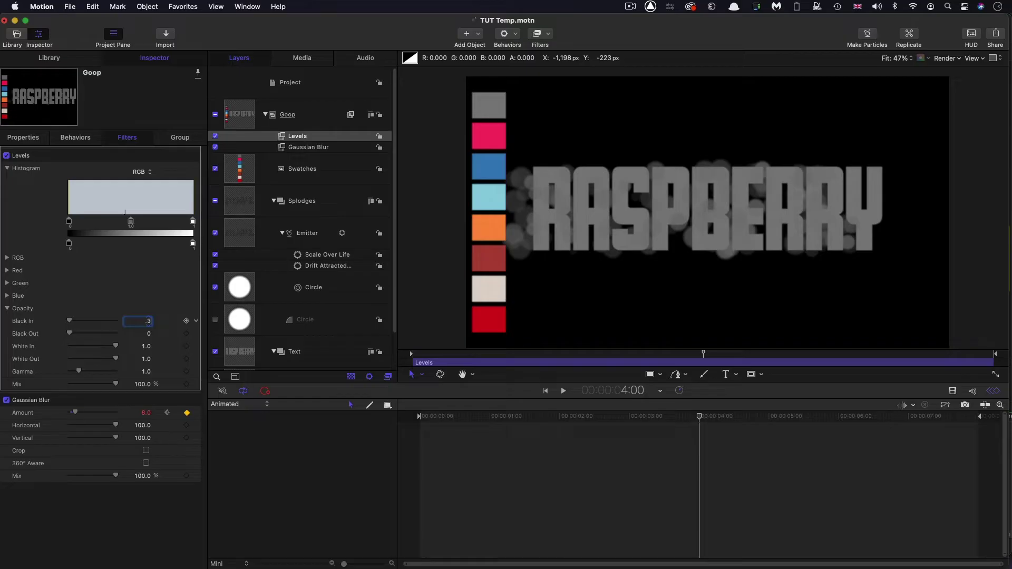
{"action": "type", "text": ".3"}
{"action": "key", "text": "Return"}
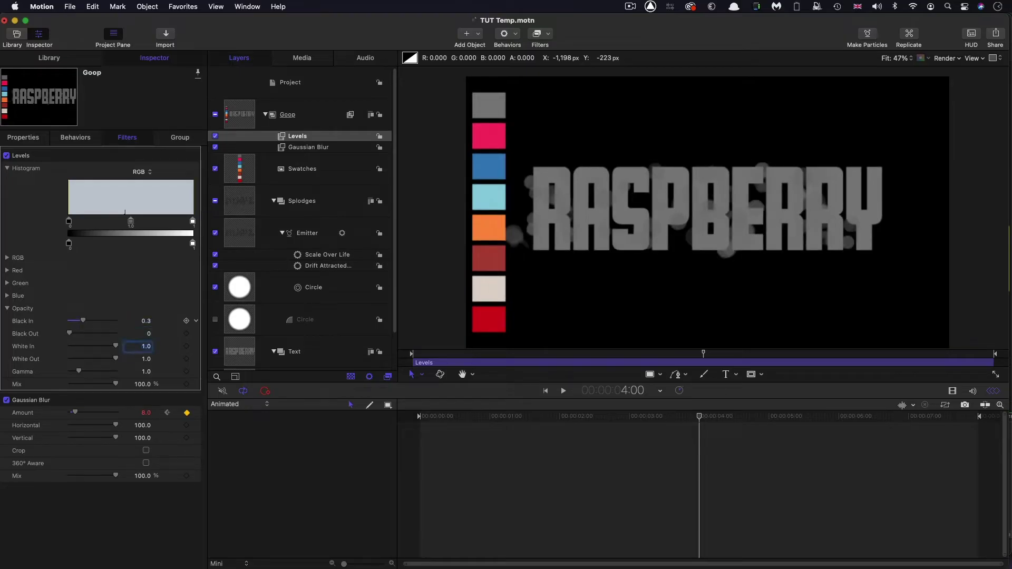
{"action": "key", "text": "Return"}
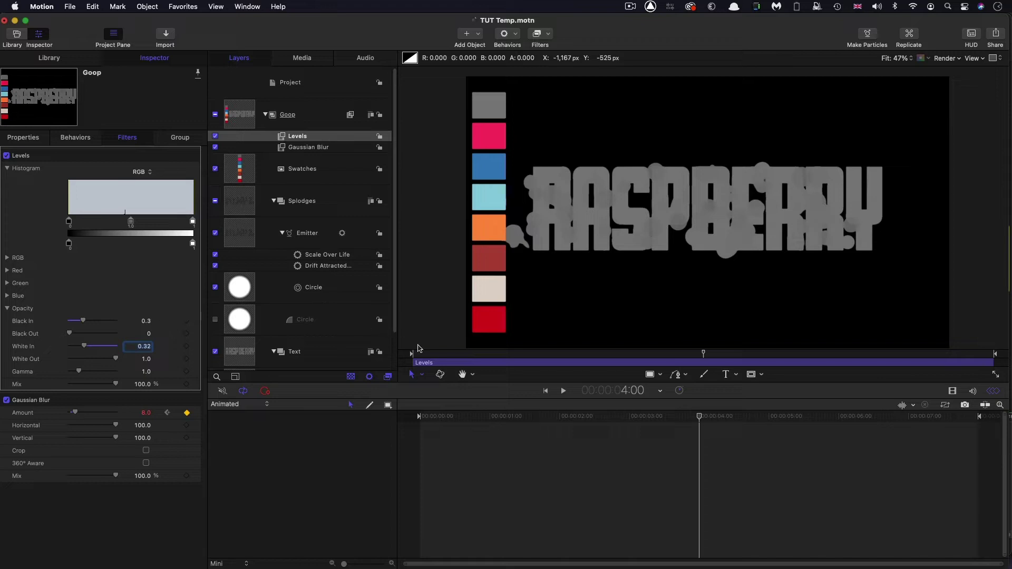
Compare the goop with the Levels filter off and on at 3:15, then check the frame at 3:07
{"action": "mouse_move", "coordinate": [683, 418]}
{"action": "left_mouse_down"}
{"action": "mouse_move", "coordinate": [639, 417]}
{"action": "mouse_move", "coordinate": [670, 416]}
{"action": "left_mouse_up"}
{"action": "left_click", "coordinate": [215, 136]}
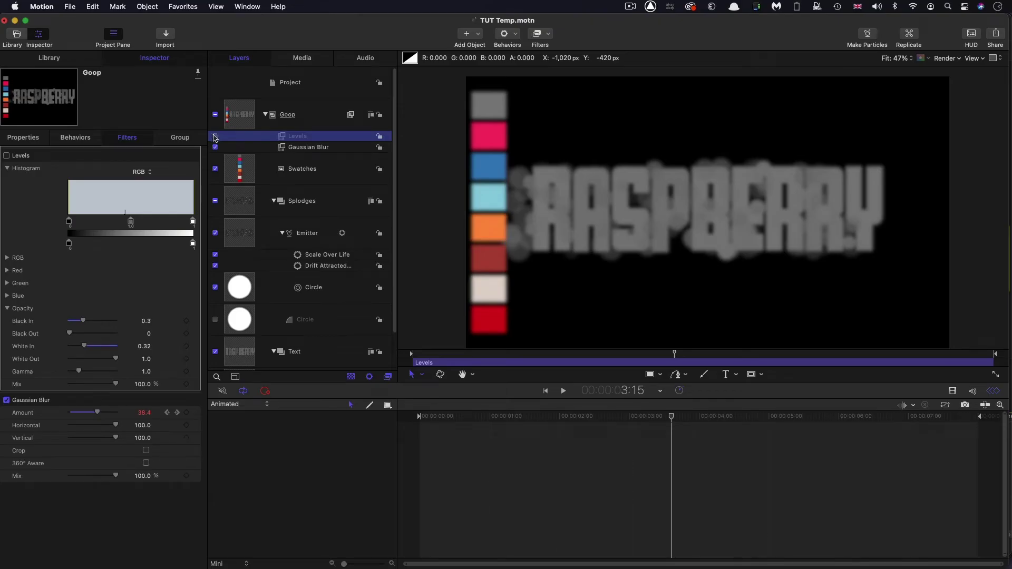
{"action": "left_click", "coordinate": [214, 136]}
{"action": "left_click_drag", "start_coordinate": [671, 416], "coordinate": [648, 417]}
Move the Swatches image out of the Goop group into its own group above it and hide that group
{"action": "left_click", "coordinate": [302, 169]}
{"action": "left_click_drag", "start_coordinate": [302, 168], "coordinate": [269, 130]}
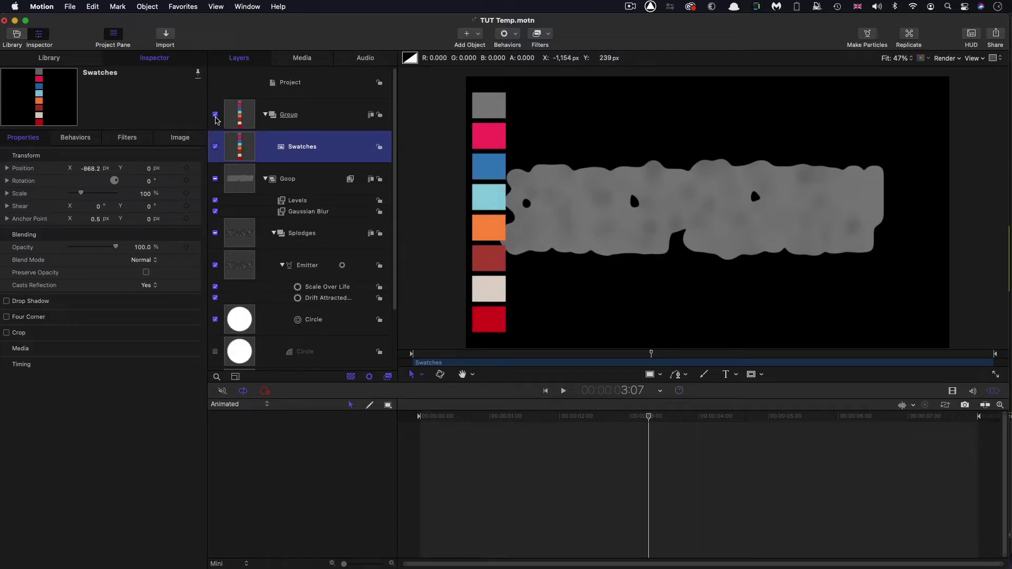
{"action": "left_click", "coordinate": [215, 114]}
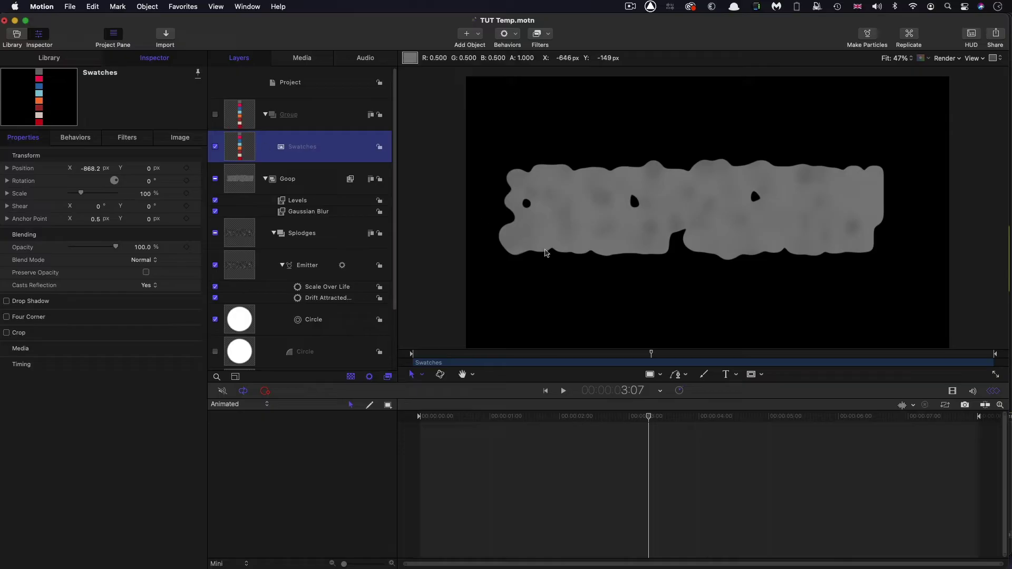
Close the Keyframe Editor and add a Stylize Indent filter to the Goop group
{"action": "left_click", "coordinate": [240, 182]}
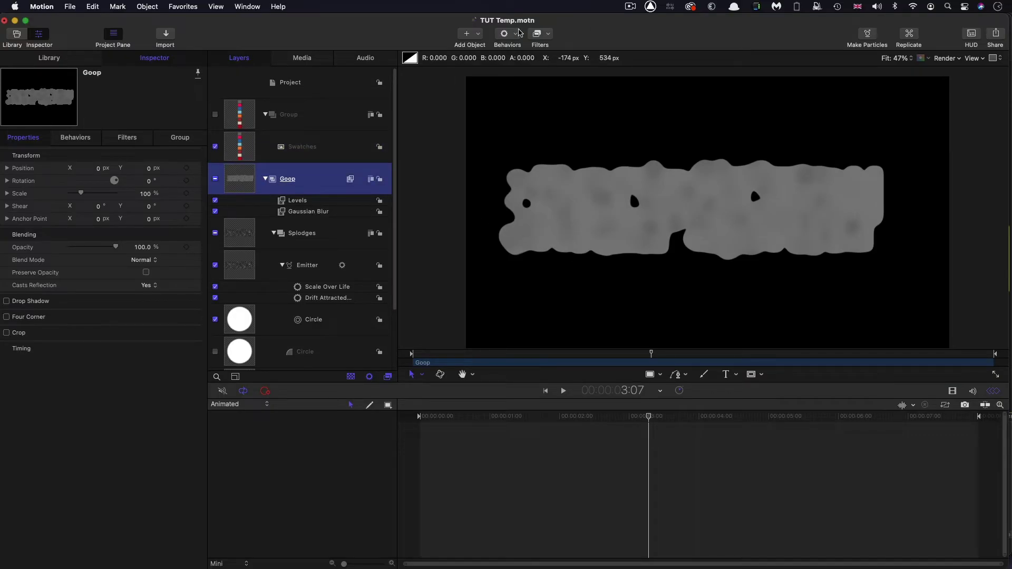
{"action": "key", "text": "super+8"}
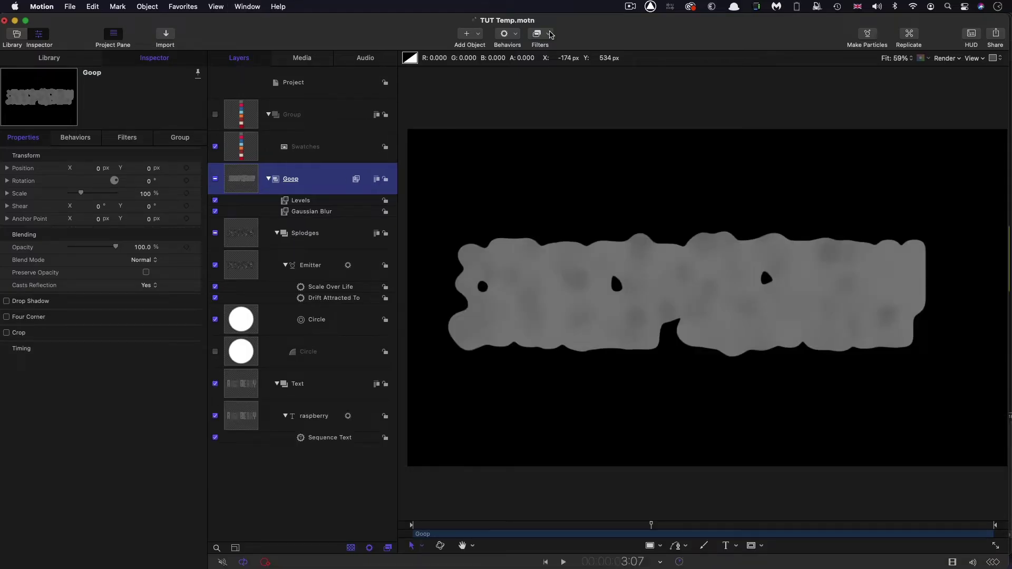
{"action": "left_click", "coordinate": [550, 34]}
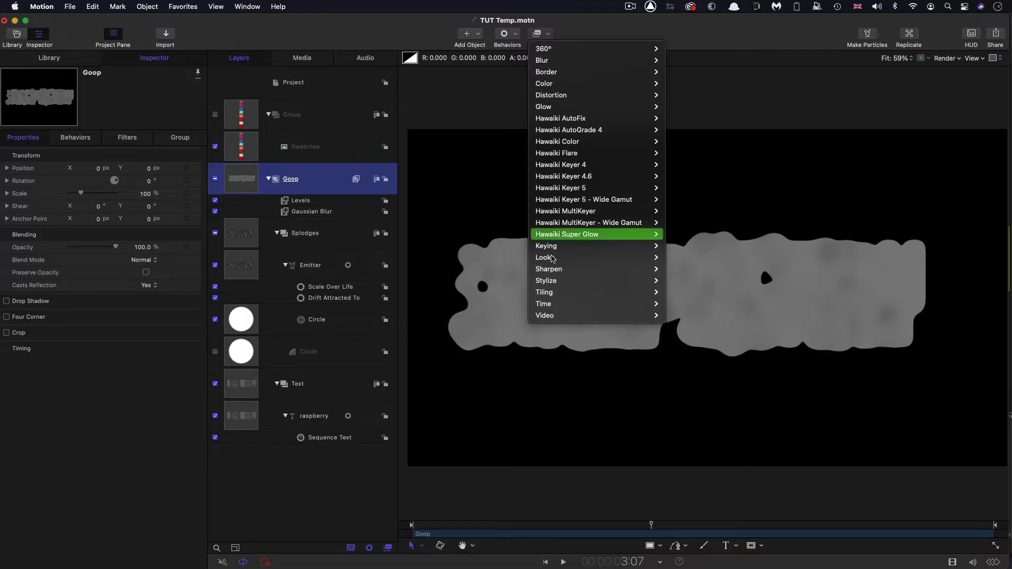
{"action": "mouse_move", "coordinate": [552, 279]}
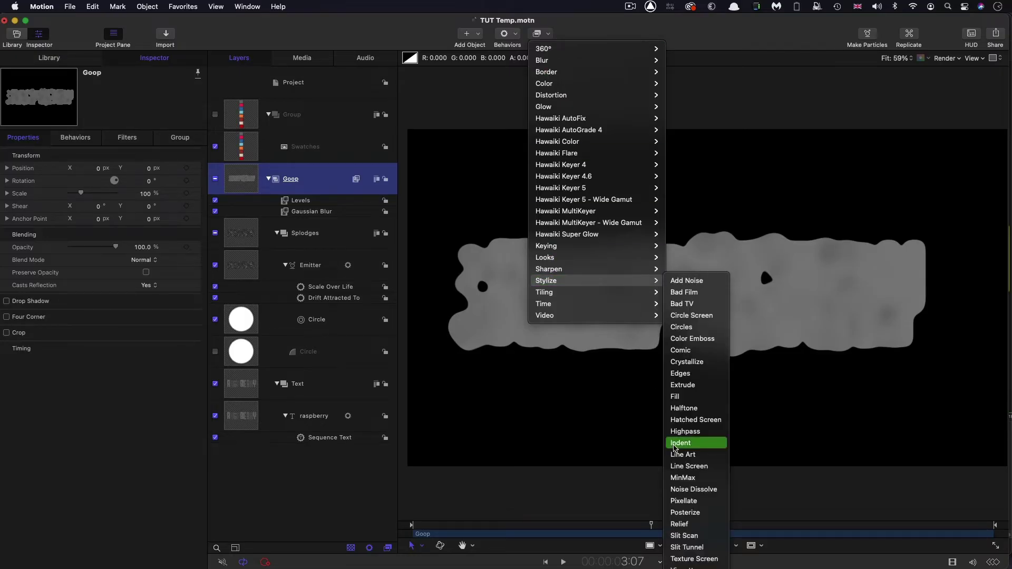
{"action": "left_click", "coordinate": [674, 445]}
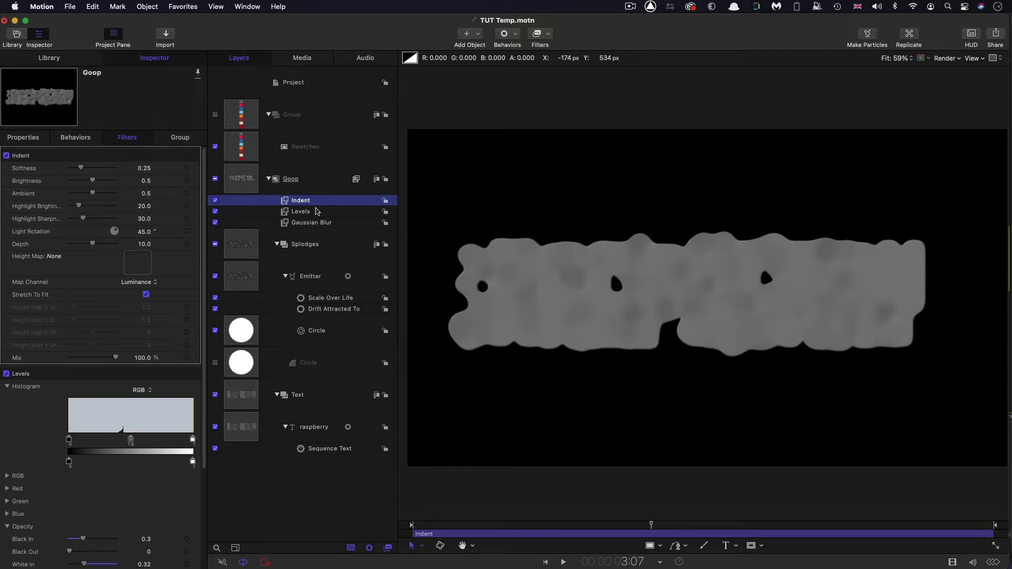
Set the Indent filter's Softness to 1.0 and keyframe it at 2:15
{"action": "left_click", "coordinate": [618, 561]}
{"action": "type", "text": "215"}
{"action": "key", "text": "Return"}
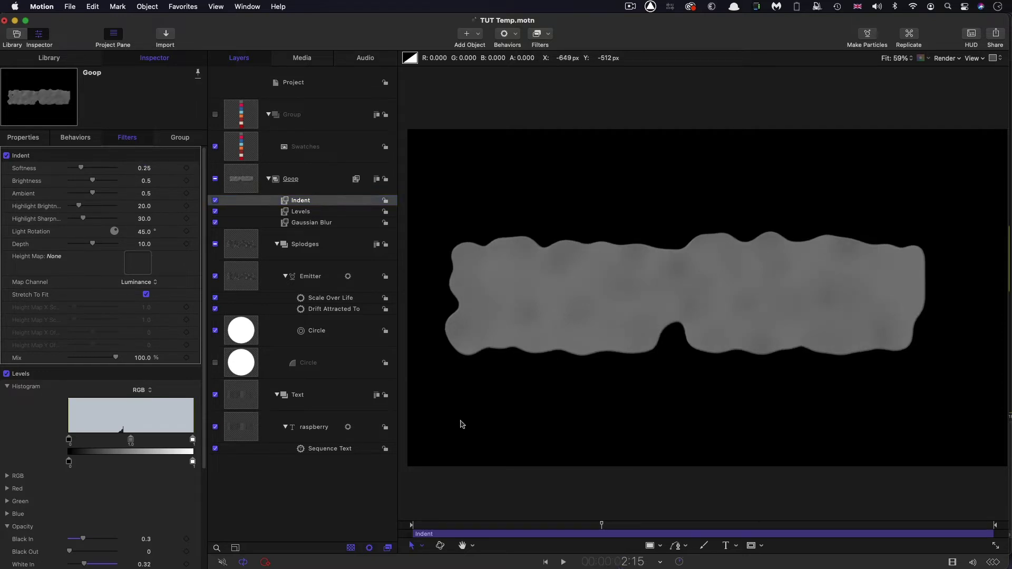
{"action": "left_click_drag", "start_coordinate": [88, 170], "coordinate": [203, 177]}
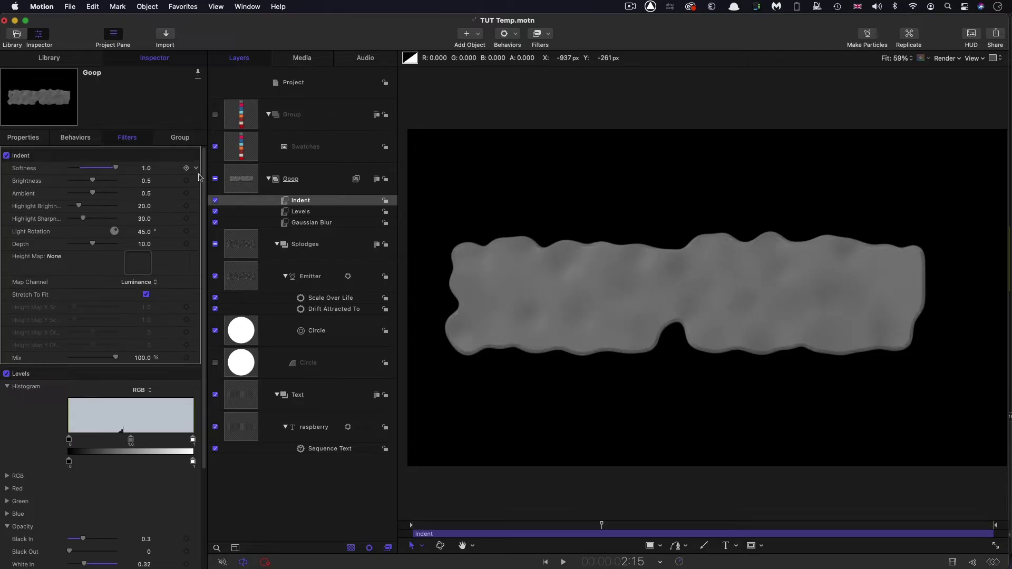
{"action": "left_click", "coordinate": [187, 168]}
Set the Indent filter's Softness to 0.5 at 4:00
{"action": "left_click", "coordinate": [610, 562]}
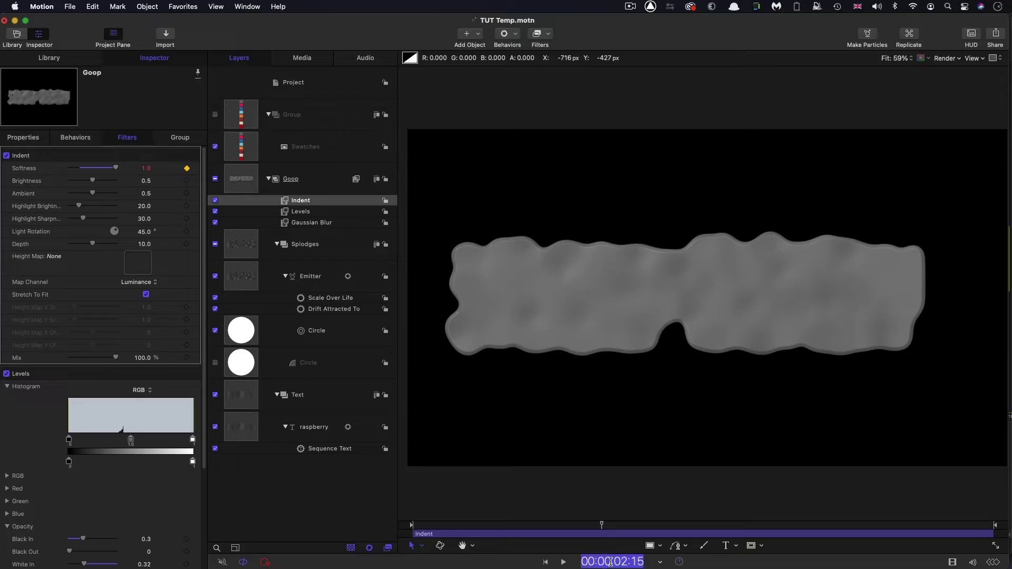
{"action": "type", "text": "400"}
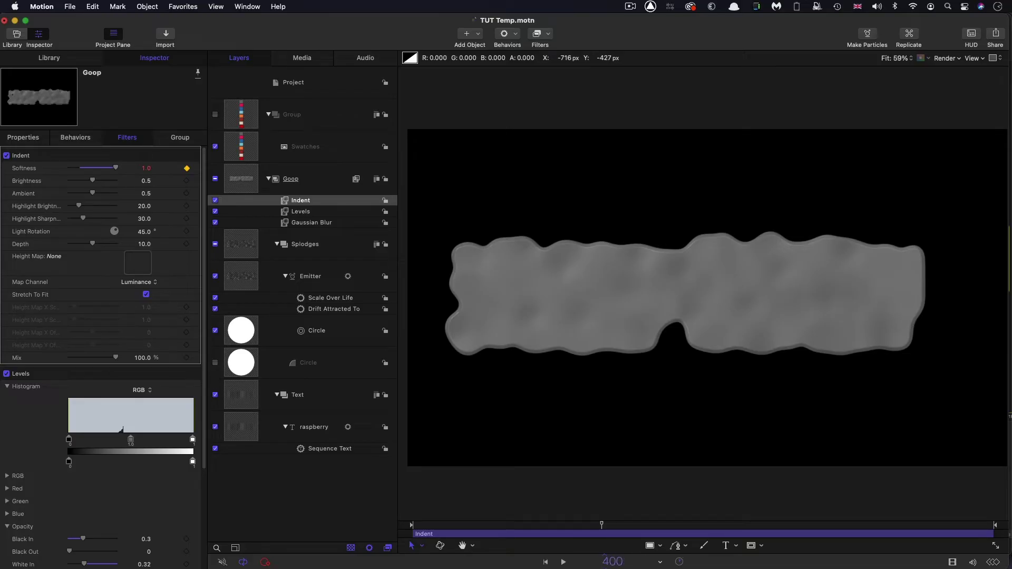
{"action": "key", "text": "Return"}
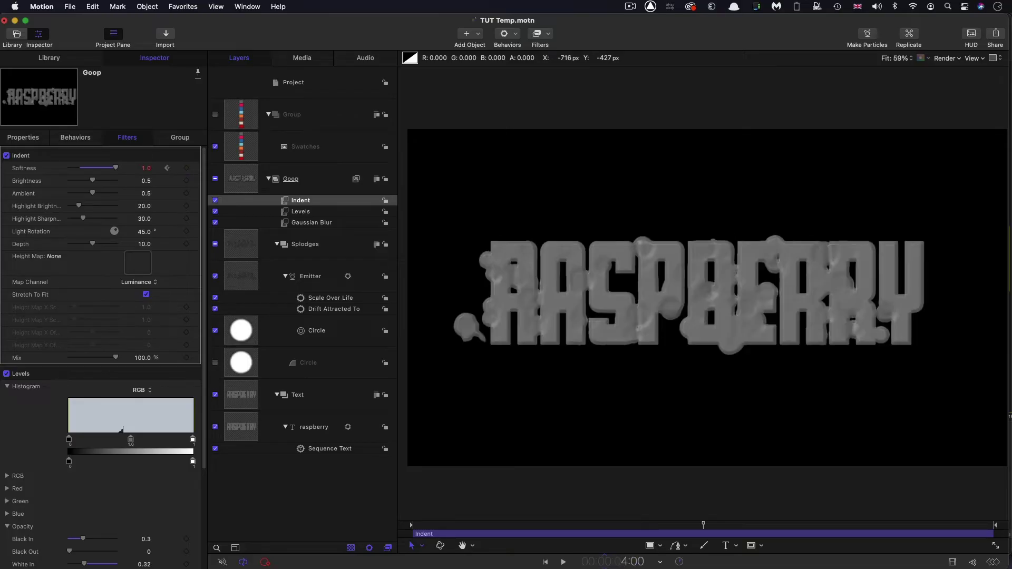
{"action": "left_click", "coordinate": [144, 169]}
{"action": "type", "text": "0.5"}
{"action": "key", "text": "Return"}
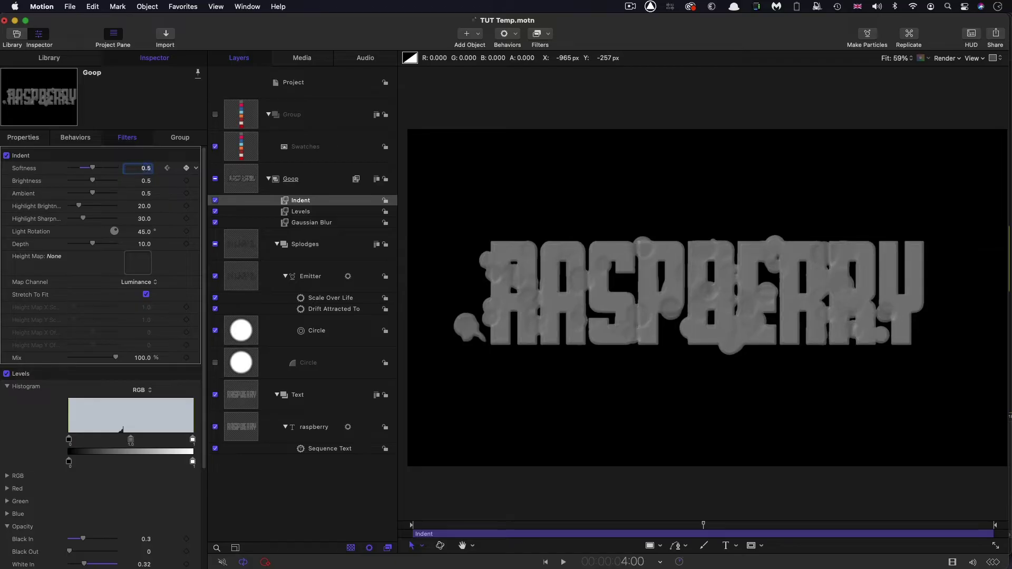
Apply Ease Both to the two Softness keyframes in the Keyframe Editor, then close the editor
{"action": "key", "text": "super+8"}
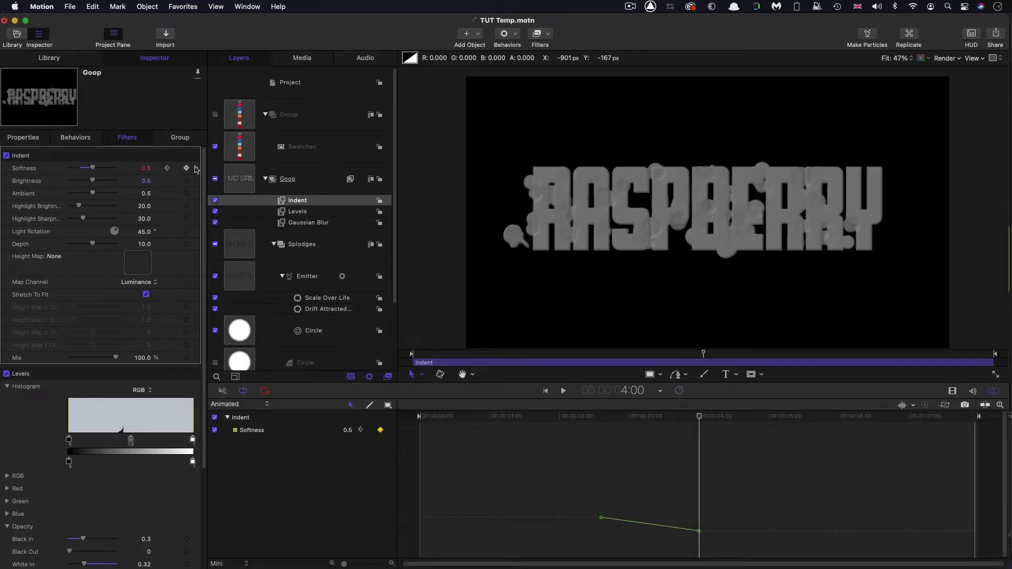
{"action": "left_click_drag", "start_coordinate": [572, 479], "coordinate": [727, 564]}
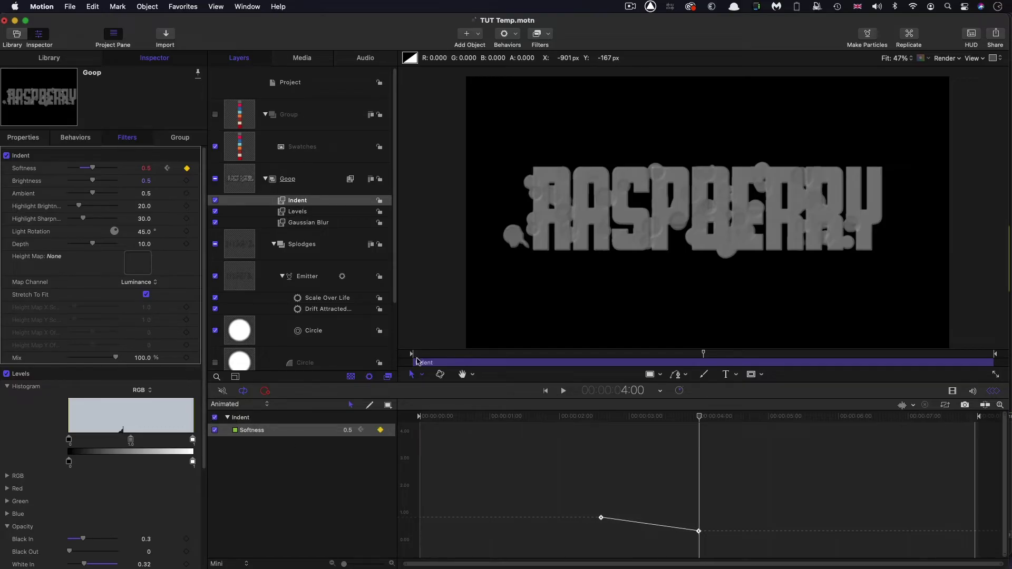
{"action": "left_click_drag", "start_coordinate": [556, 477], "coordinate": [738, 555]}
{"action": "right_click", "coordinate": [698, 530]}
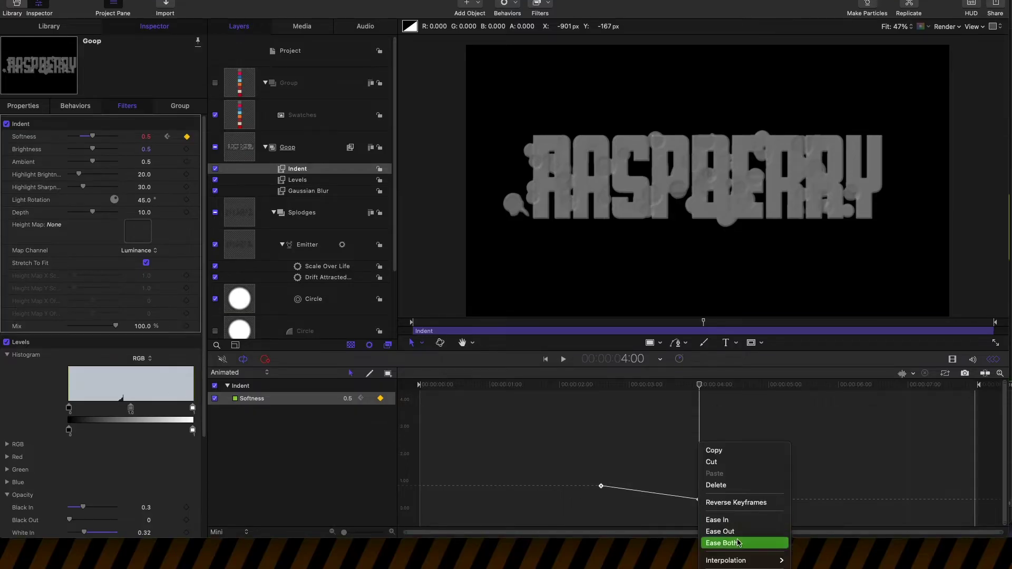
{"action": "left_click", "coordinate": [738, 543]}
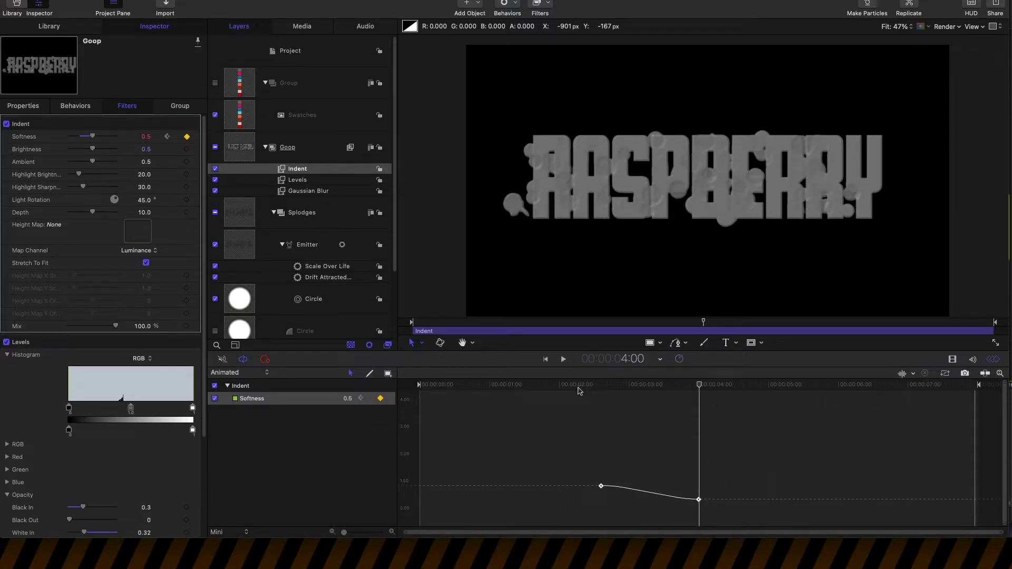
{"action": "key", "text": "super+8"}
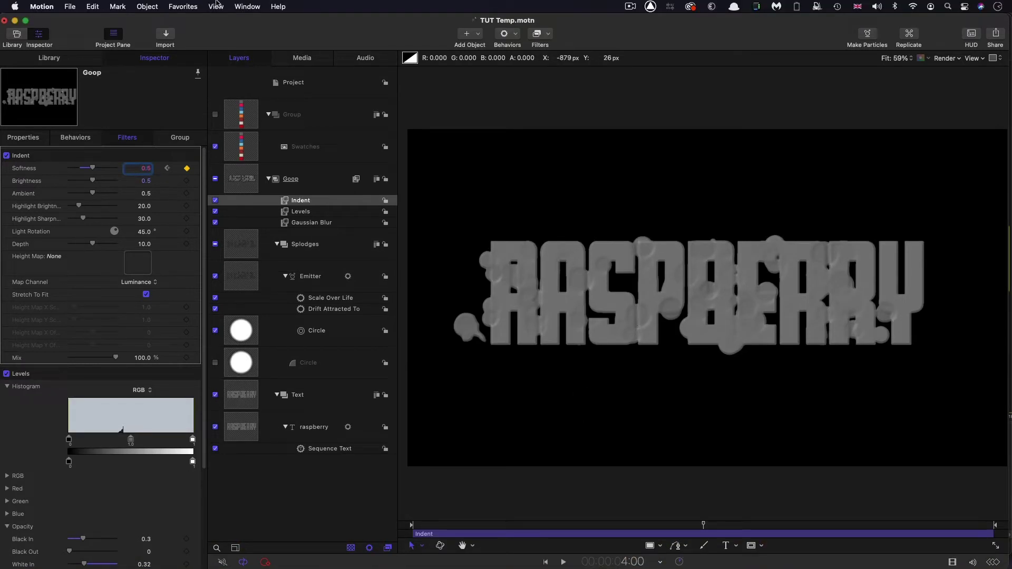
{"action": "left_click", "coordinate": [236, 5]}
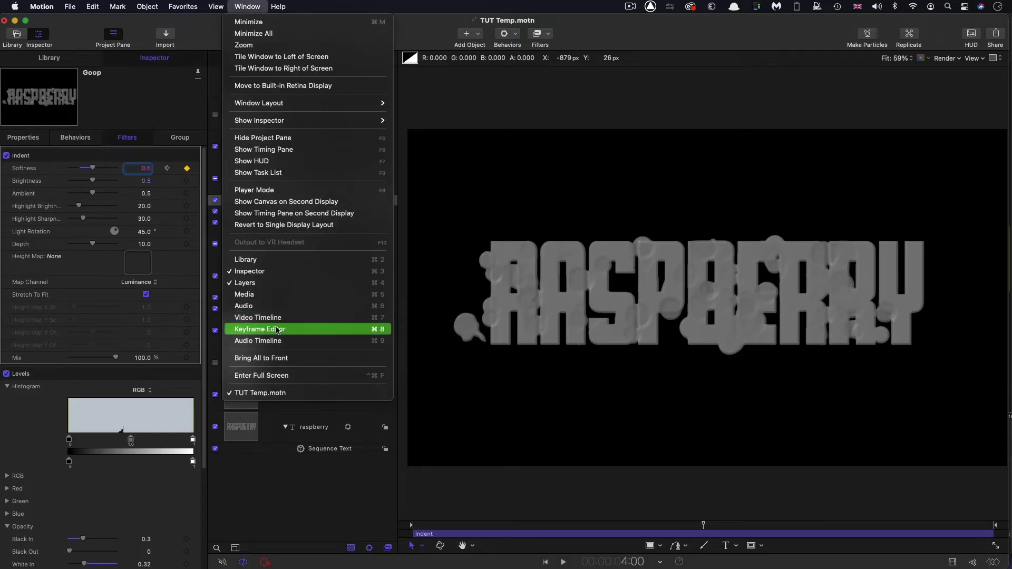
{"action": "left_click", "coordinate": [258, 4]}
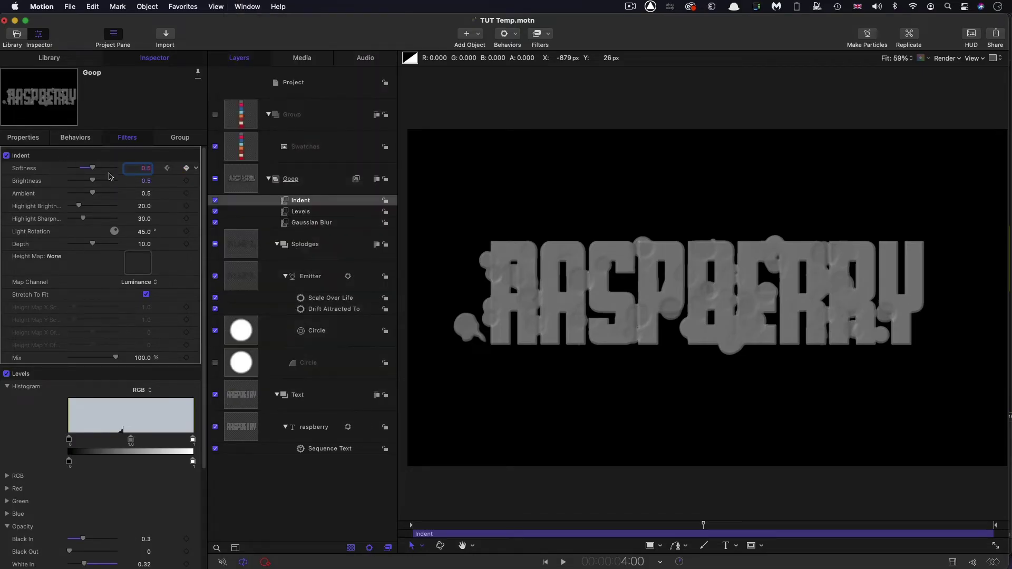
Set the Indent filter's Brightness and Ambient both to 1.0
{"action": "left_click", "coordinate": [147, 181]}
{"action": "type", "text": "1"}
{"action": "key", "text": "Return"}
{"action": "key", "text": "Tab"}
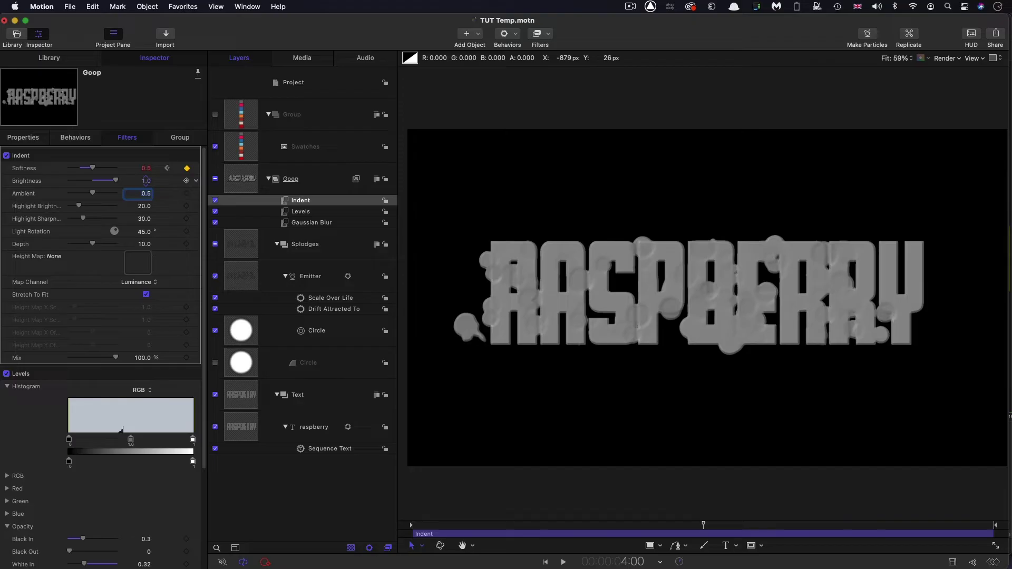
{"action": "type", "text": "1"}
{"action": "key", "text": "Return"}
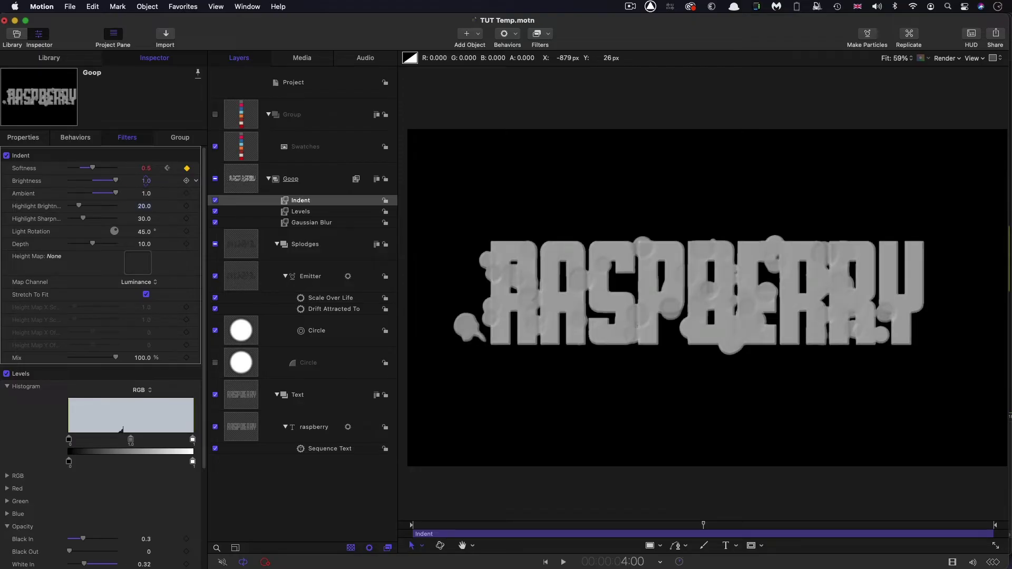
Set the Indent filter's Highlight Brightness to 50, Highlight Sharpness to 20 and Depth to 5
{"action": "key", "text": "Tab"}
{"action": "type", "text": "50"}
{"action": "key", "text": "Tab"}
{"action": "type", "text": "20"}
{"action": "key", "text": "Return"}
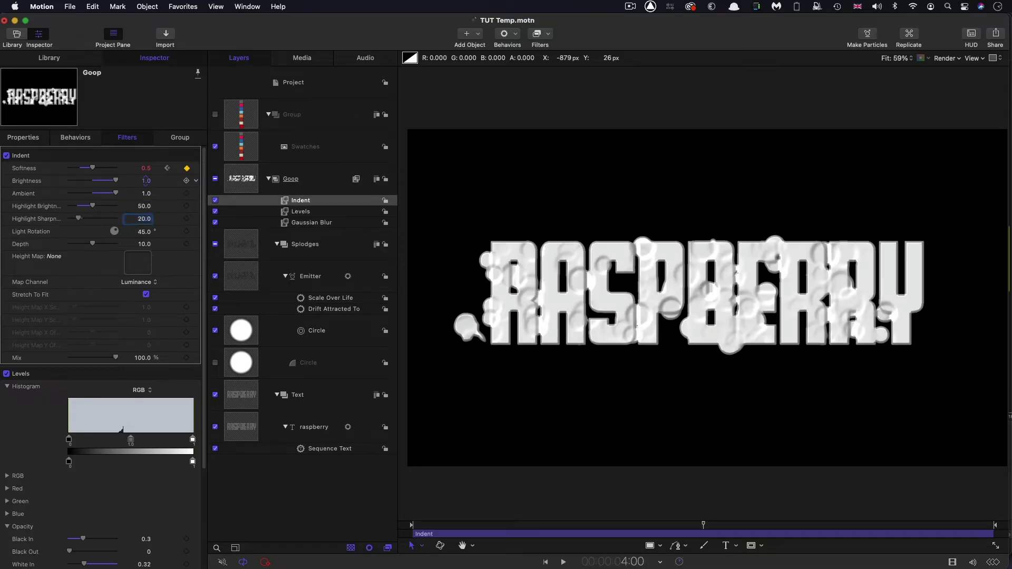
{"action": "key", "text": "Tab"}
{"action": "key", "text": "Tab"}
{"action": "key", "text": "Return"}
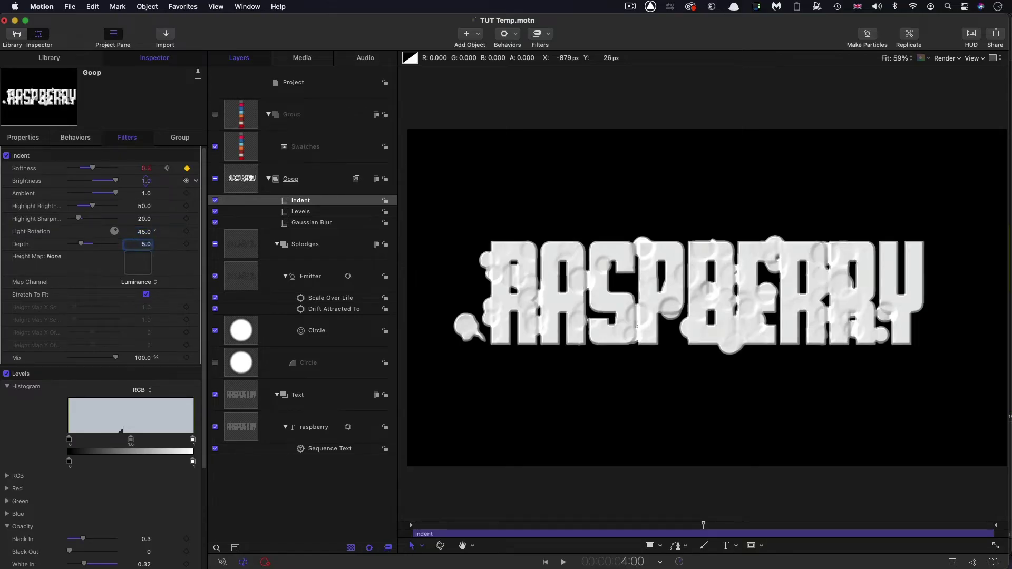
Play the title animation from the start and inspect the embossed goop at 2:23
{"action": "left_click_drag", "start_coordinate": [509, 525], "coordinate": [397, 528]}
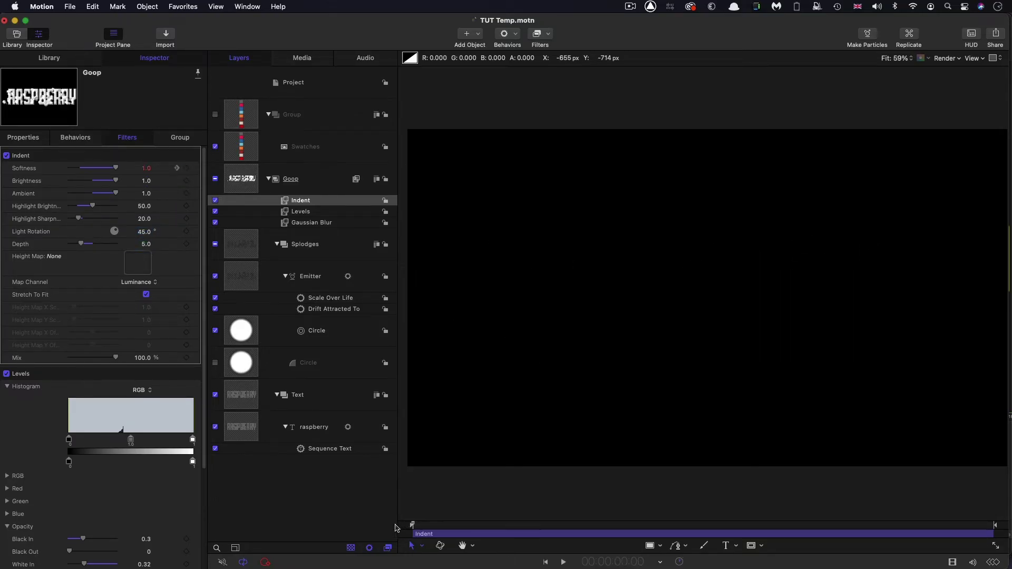
{"action": "key", "text": "space"}
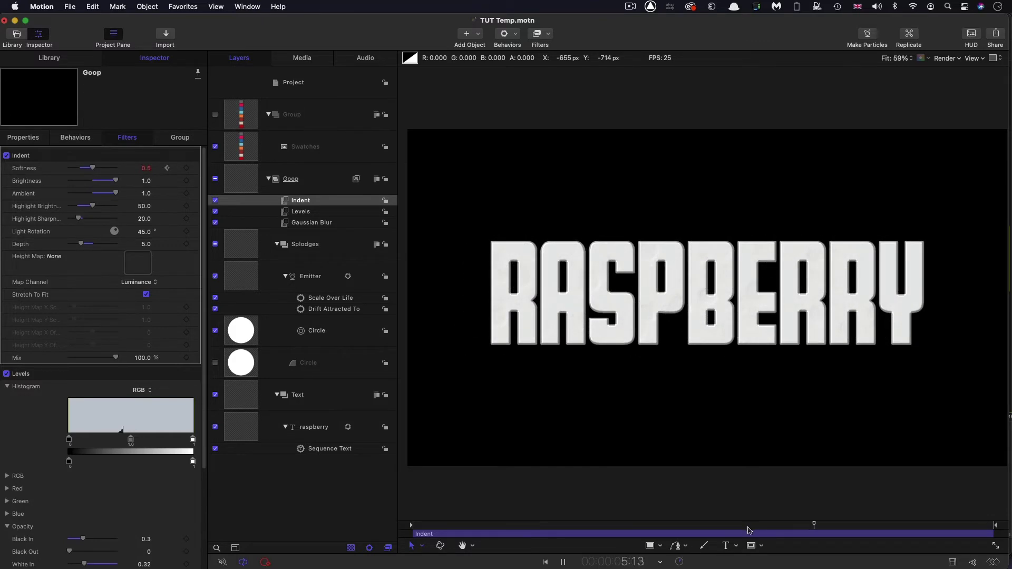
{"action": "key", "text": "space"}
{"action": "left_click_drag", "start_coordinate": [656, 527], "coordinate": [625, 530]}
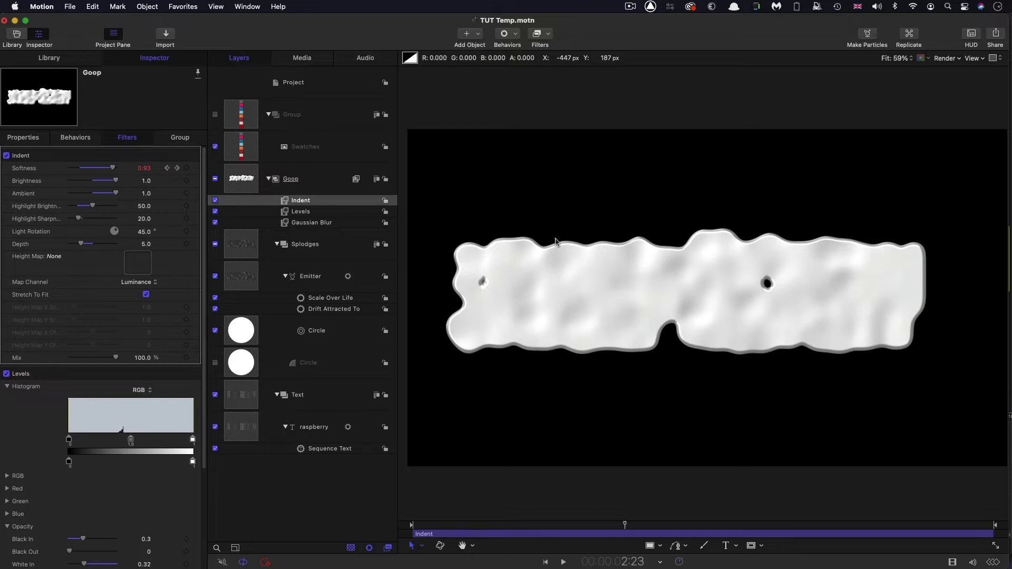
Duplicate the Goop group's Gaussian Blur filter and move the copy to the top of the filter stack, above Indent
{"action": "left_click", "coordinate": [294, 223]}
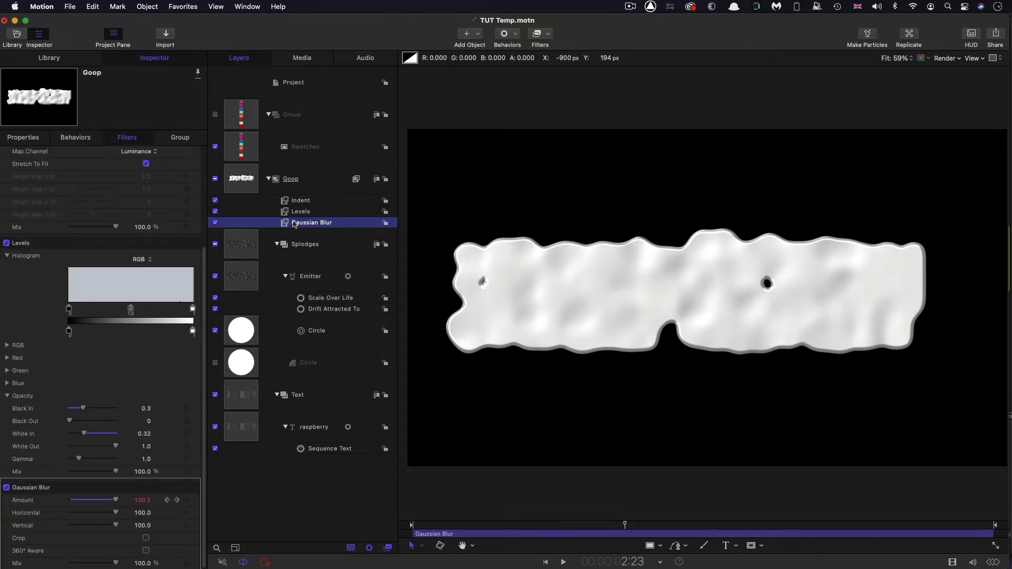
{"action": "right_click", "coordinate": [294, 223]}
{"action": "left_click", "coordinate": [318, 260]}
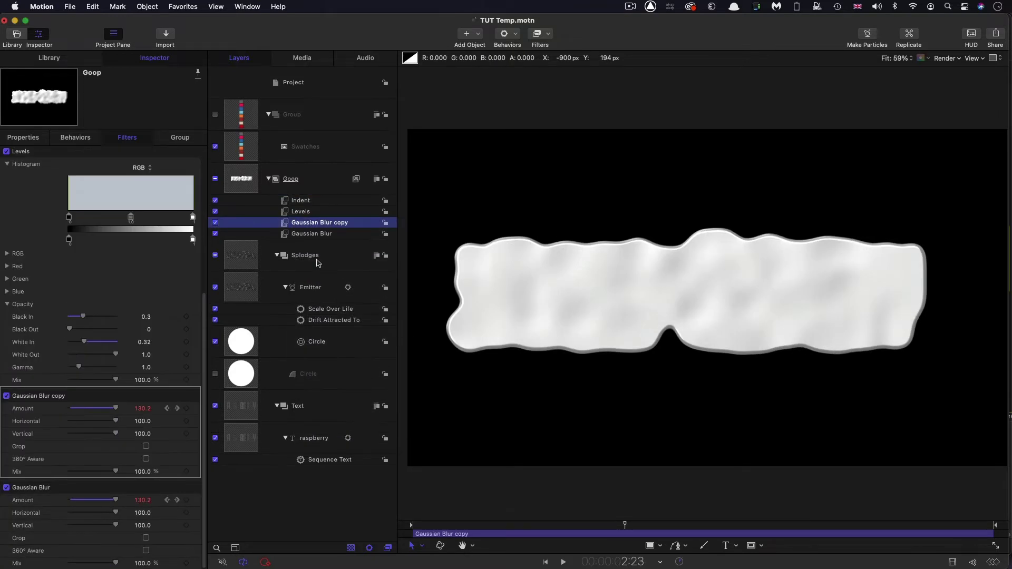
{"action": "key", "text": "super+shift+bracketright"}
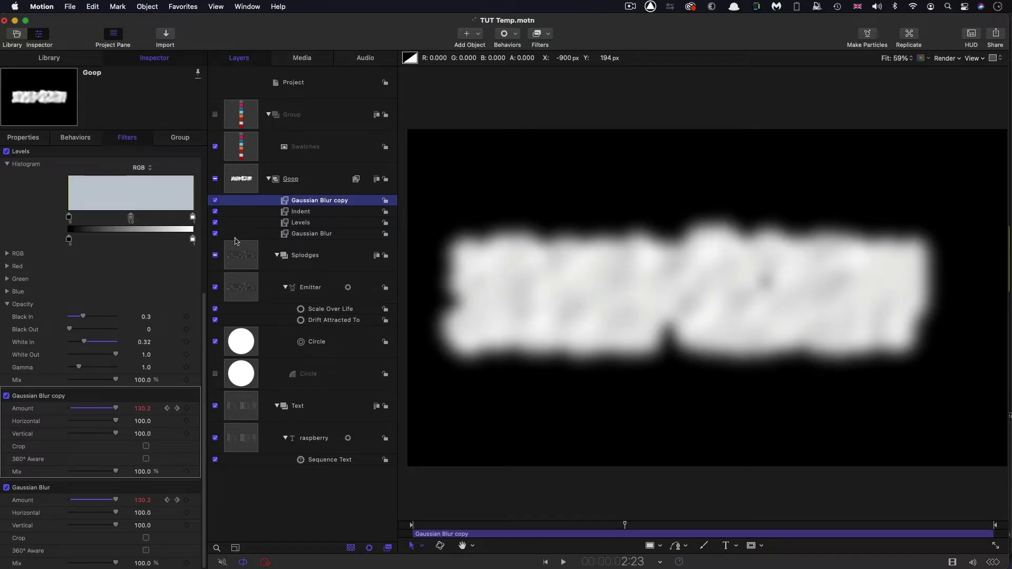
Set the Gaussian Blur copy's Amount to 50 at its first keyframe, 2:15
{"action": "scroll", "coordinate": [150, 208], "scroll_direction": "up", "scroll_amount": 10}
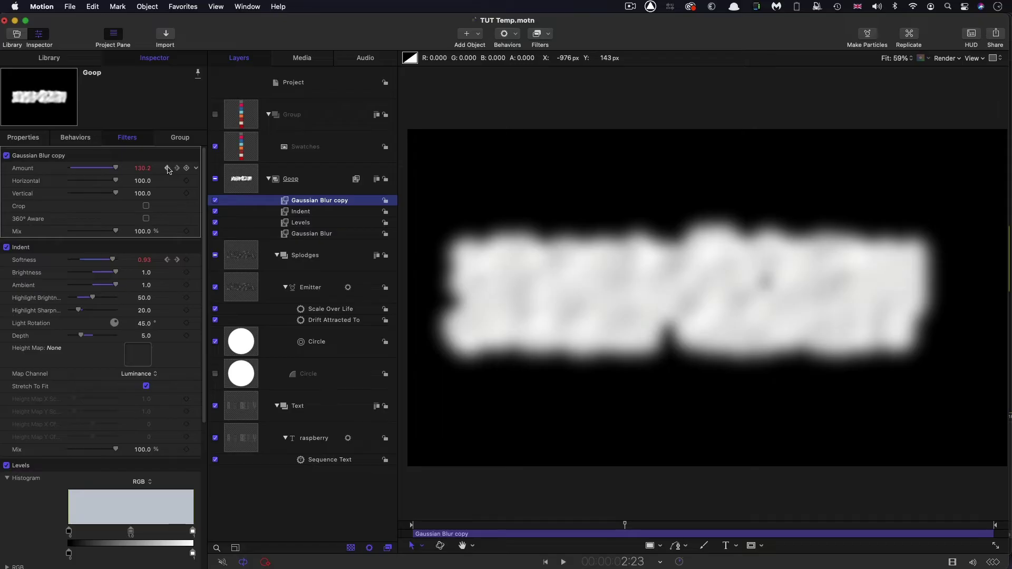
{"action": "left_click", "coordinate": [167, 168]}
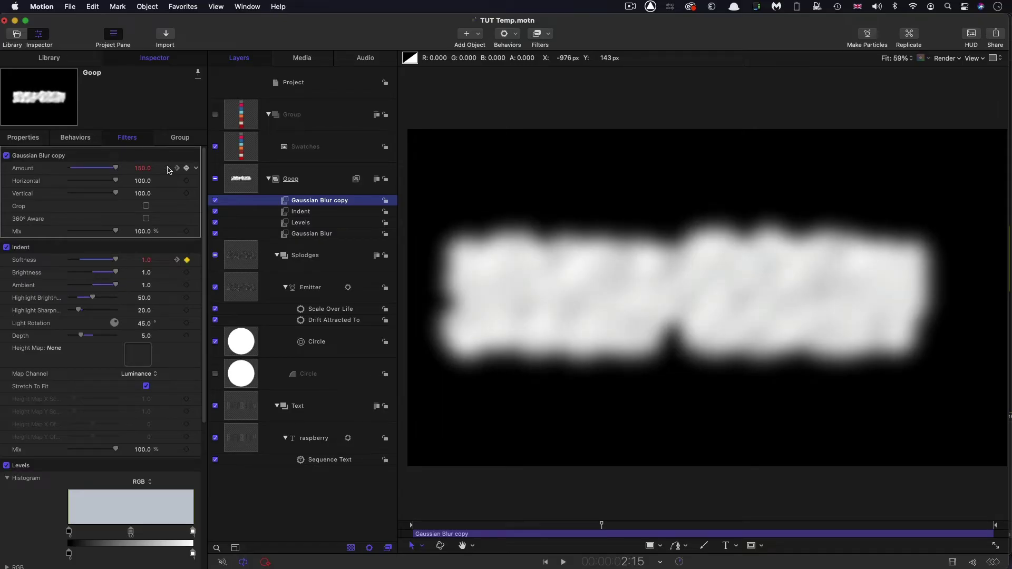
{"action": "left_click", "coordinate": [142, 168]}
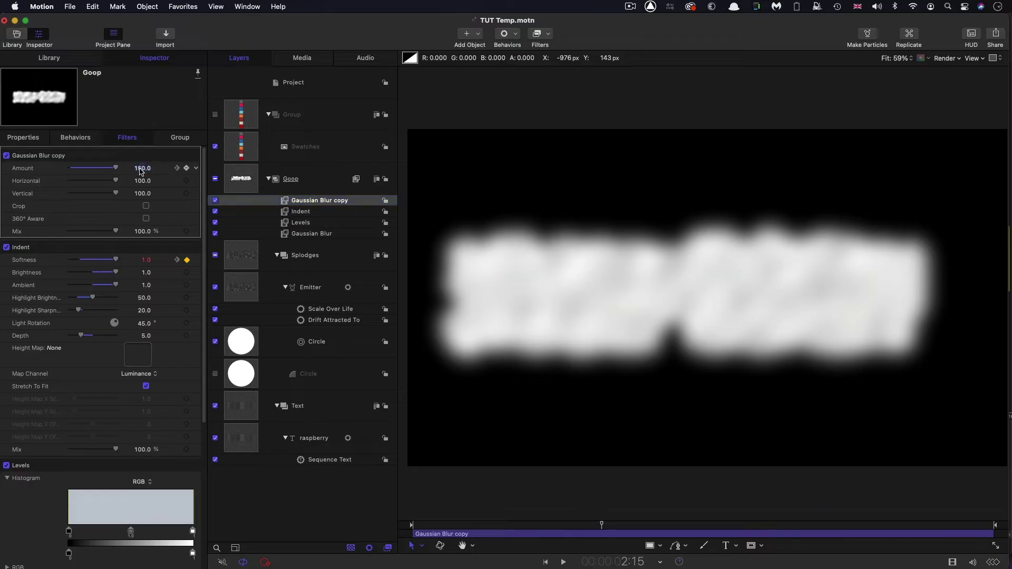
{"action": "type", "text": "50"}
{"action": "key", "text": "Return"}
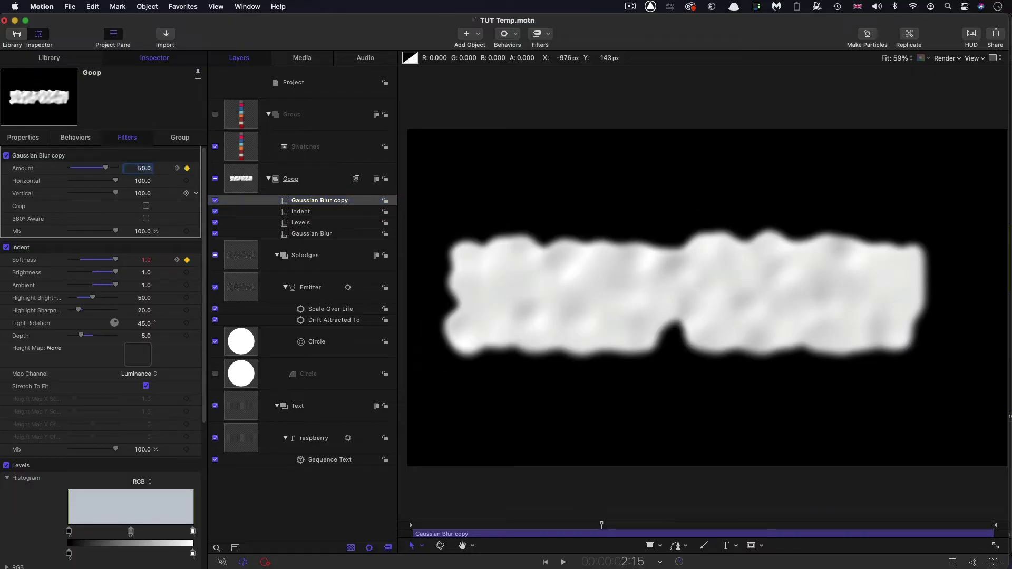
Set the Gaussian Blur copy's Amount to 16 at its last keyframe, 4:00
{"action": "left_click", "coordinate": [178, 168]}
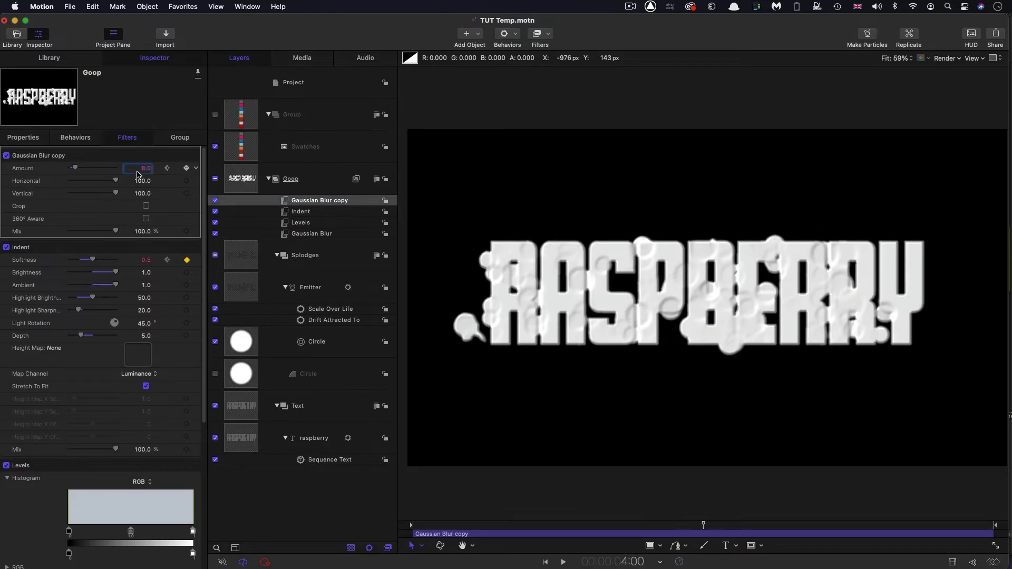
{"action": "left_click", "coordinate": [137, 169]}
{"action": "type", "text": "18"}
{"action": "key", "text": "Return"}
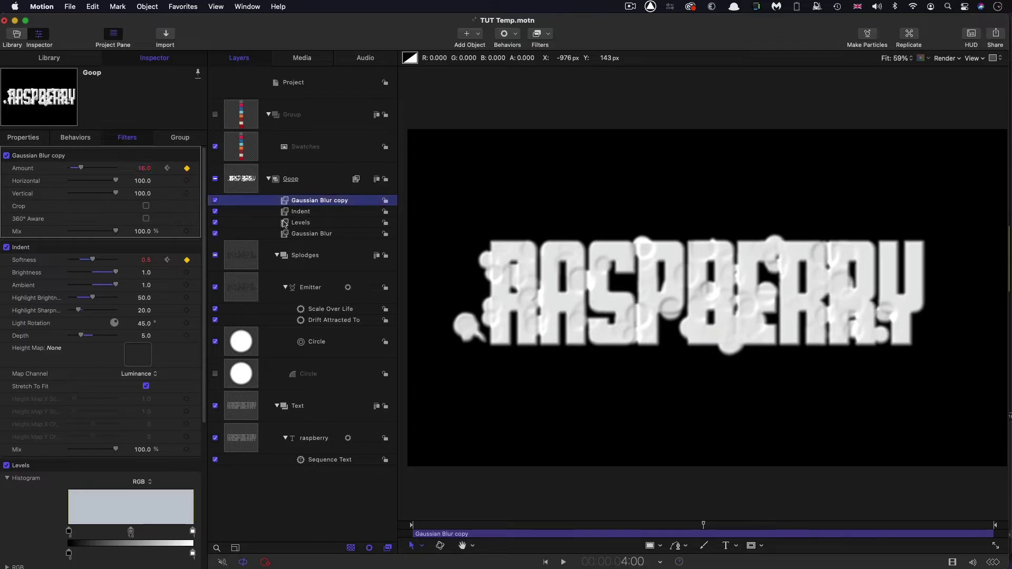
Duplicate the Levels filter and bring the copy forward to the top of the stack, above Gaussian Blur copy
{"action": "left_click", "coordinate": [283, 224]}
{"action": "right_click", "coordinate": [283, 224]}
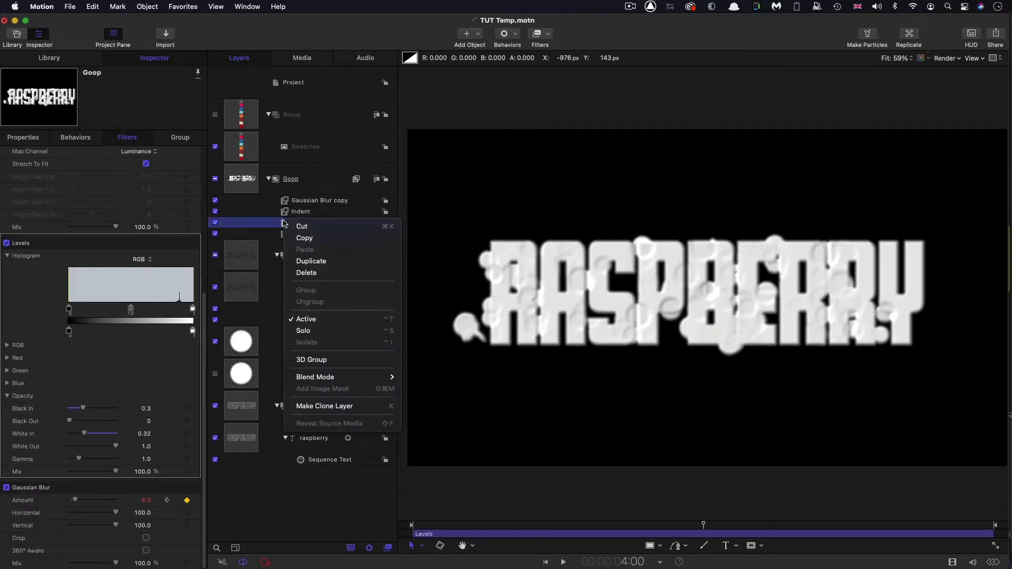
{"action": "left_click", "coordinate": [309, 260]}
{"action": "key", "text": "super+bracketright"}
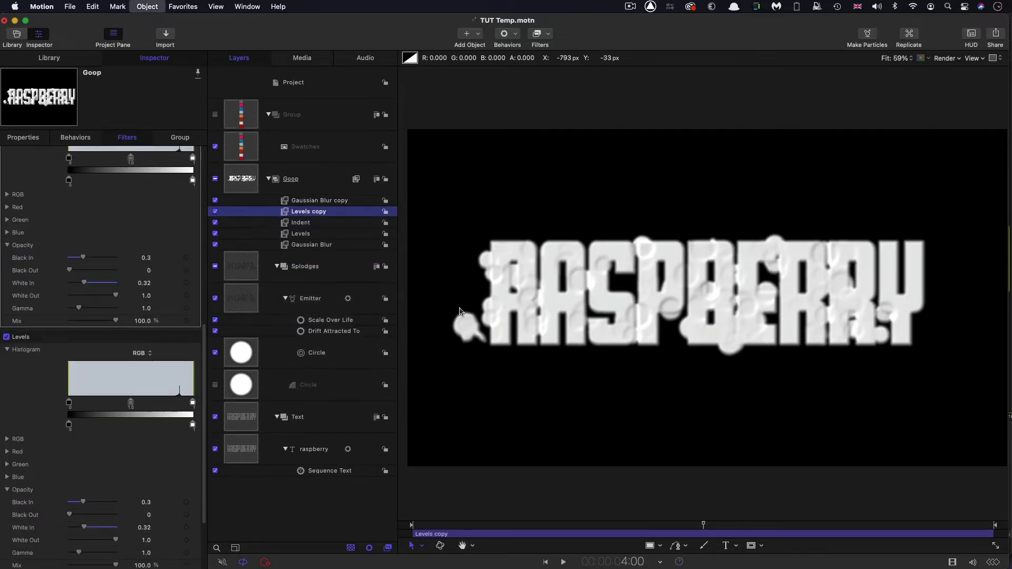
{"action": "key", "text": "super+bracketright"}
Set the Opacity White In value of Levels copy to 0.45
{"action": "scroll", "coordinate": [102, 228], "scroll_direction": "up", "scroll_amount": 5}
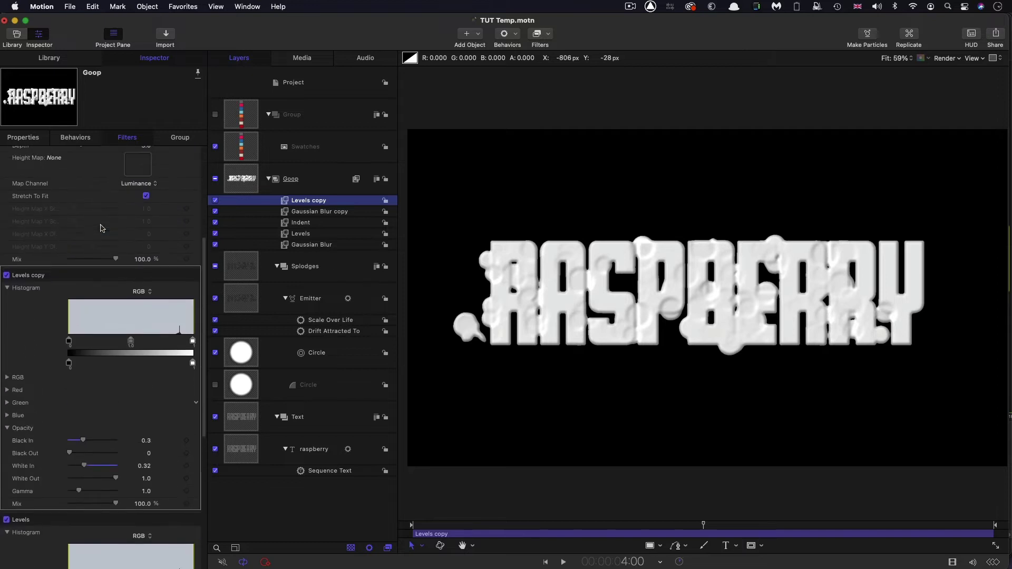
{"action": "scroll", "coordinate": [102, 228], "scroll_direction": "down", "scroll_amount": 2}
{"action": "scroll", "coordinate": [102, 228], "scroll_direction": "down", "scroll_amount": 5}
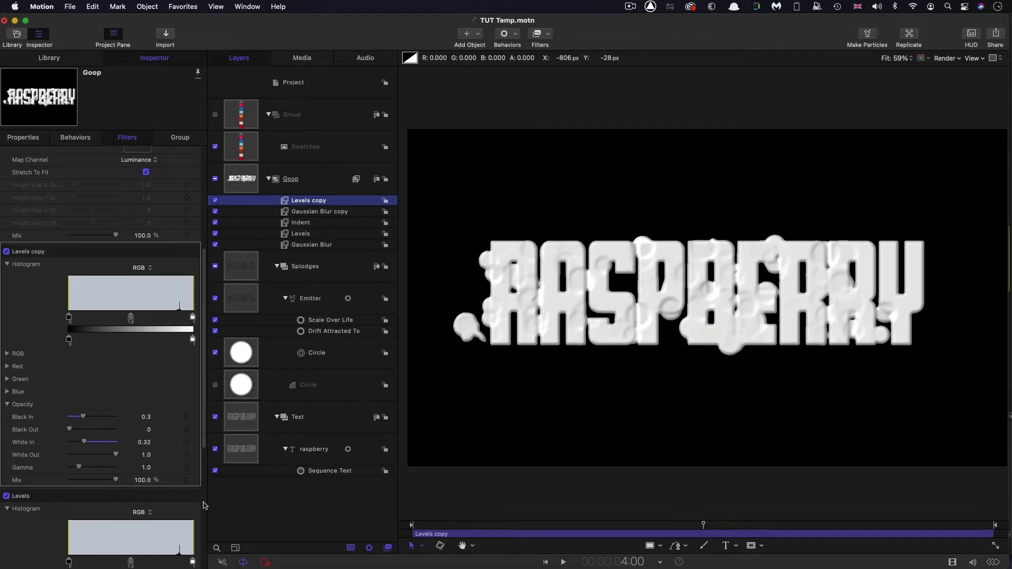
{"action": "left_click", "coordinate": [144, 443]}
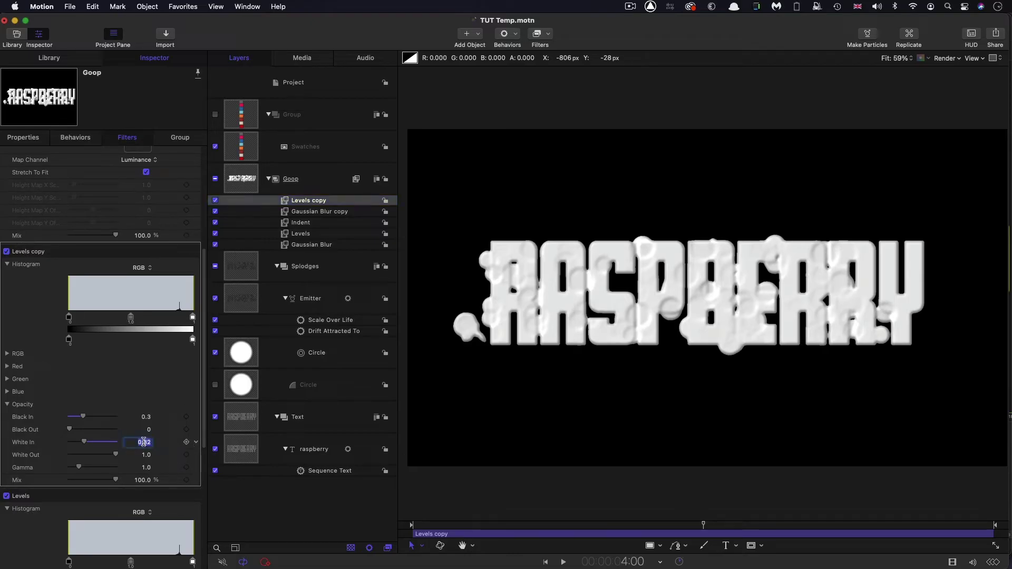
{"action": "key", "text": "BackSpace"}
{"action": "type", "text": ".45"}
{"action": "key", "text": "Return"}
Play the title animation from the start to check the softened goop edges
{"action": "left_click", "coordinate": [420, 525]}
{"action": "key", "text": "space"}
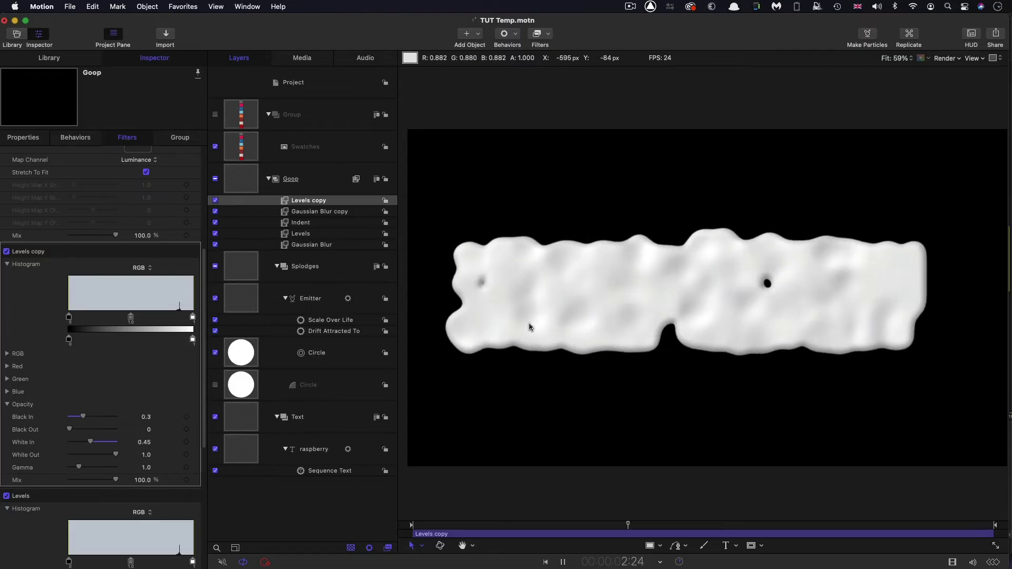
{"action": "key", "text": "space"}
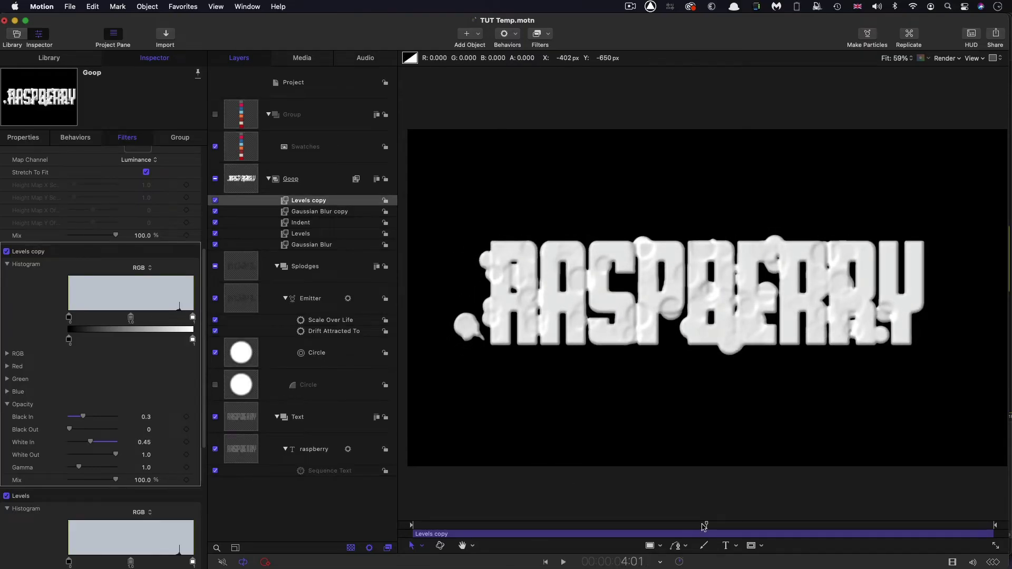
Compare the goop at 1:11 with Gaussian Blur copy and Levels copy switched off and on, ending at frame 2:04
{"action": "left_click_drag", "start_coordinate": [703, 525], "coordinate": [517, 525]}
{"action": "left_click", "coordinate": [217, 211], "text": "shift"}
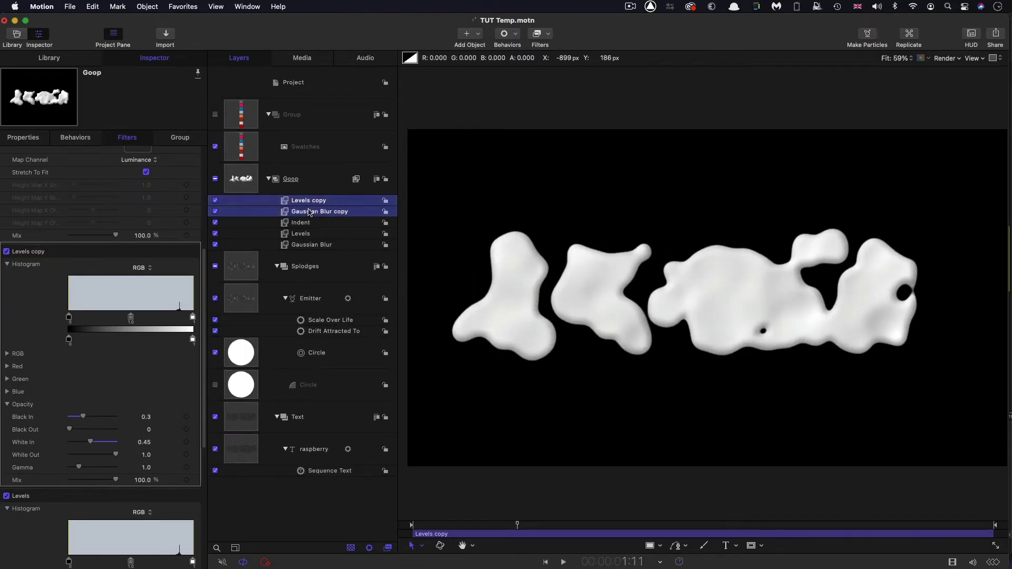
{"action": "left_click", "coordinate": [215, 211]}
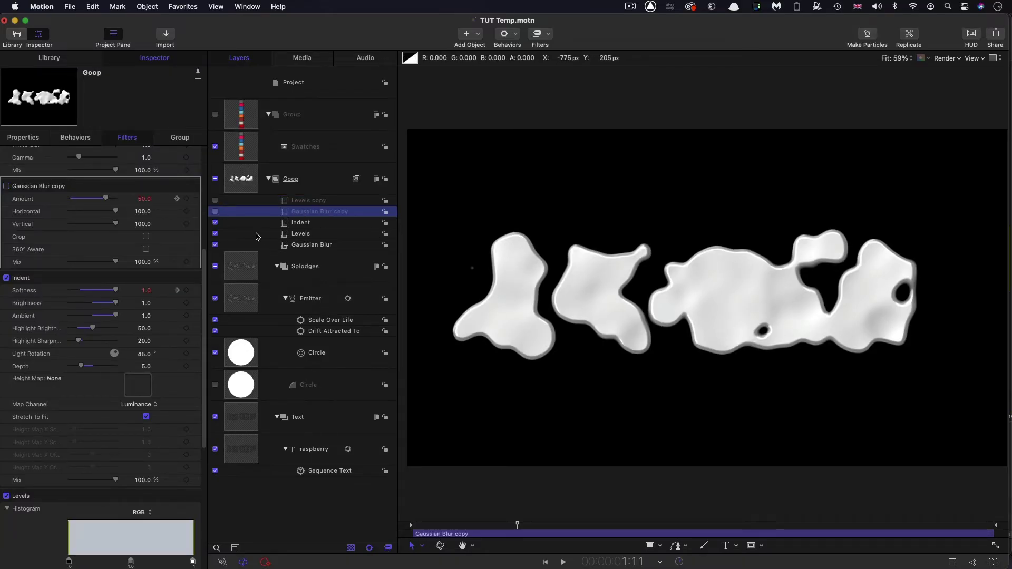
{"action": "left_click", "coordinate": [215, 211]}
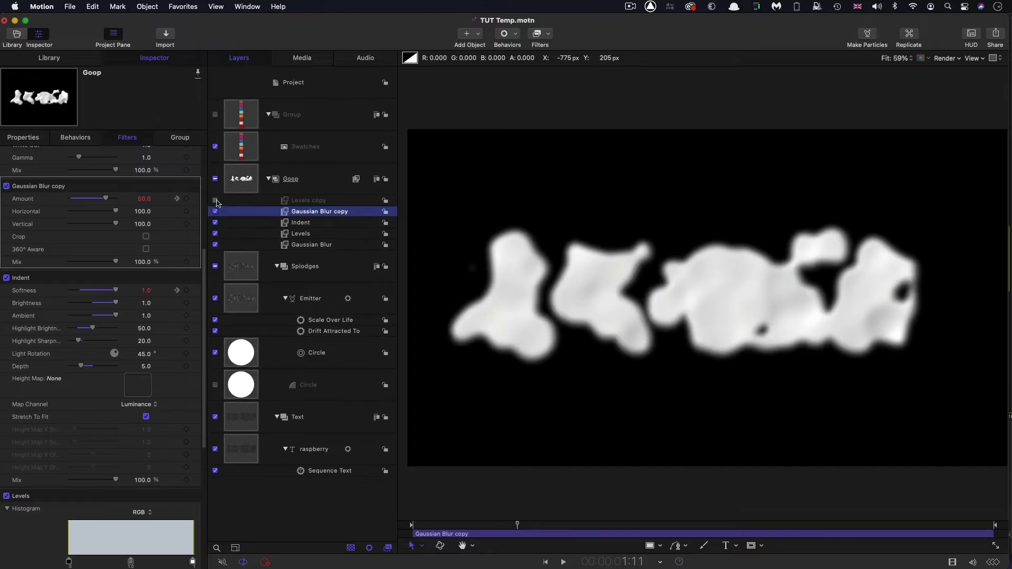
{"action": "left_click_drag", "start_coordinate": [516, 526], "coordinate": [571, 528]}
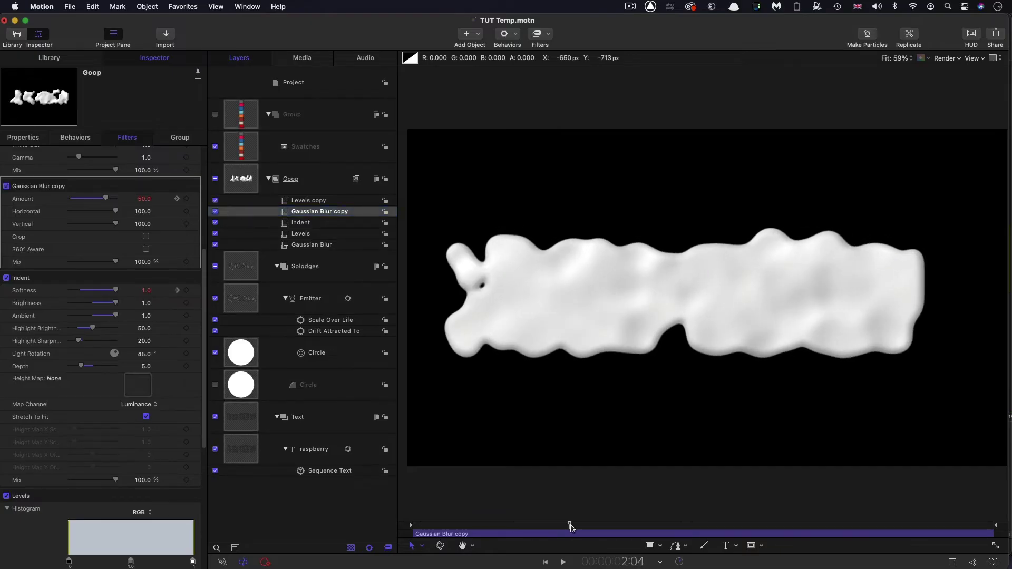
Add a Colorize filter to the Goop group
{"action": "left_click", "coordinate": [234, 177]}
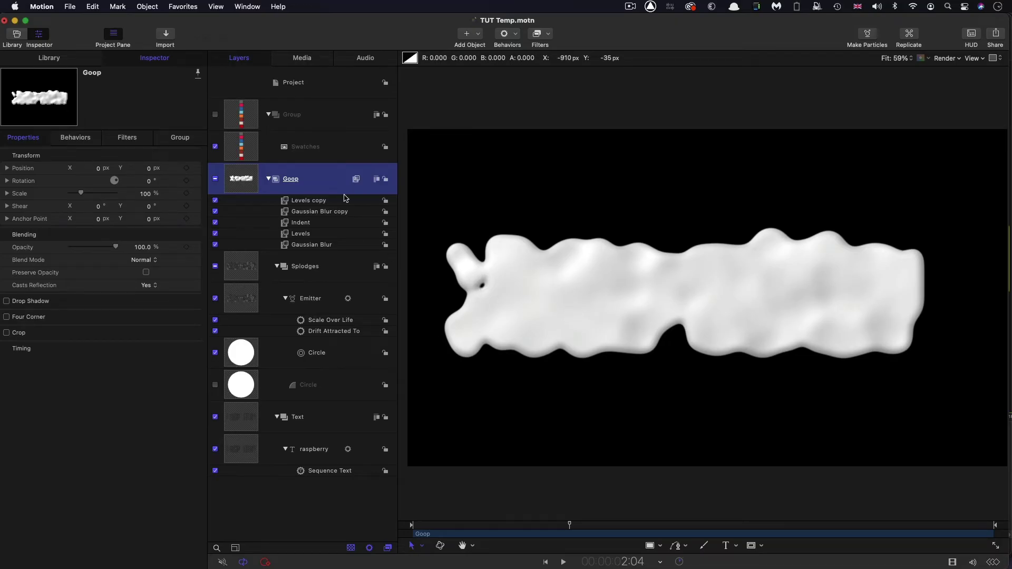
{"action": "left_click", "coordinate": [538, 33]}
{"action": "mouse_move", "coordinate": [547, 82]}
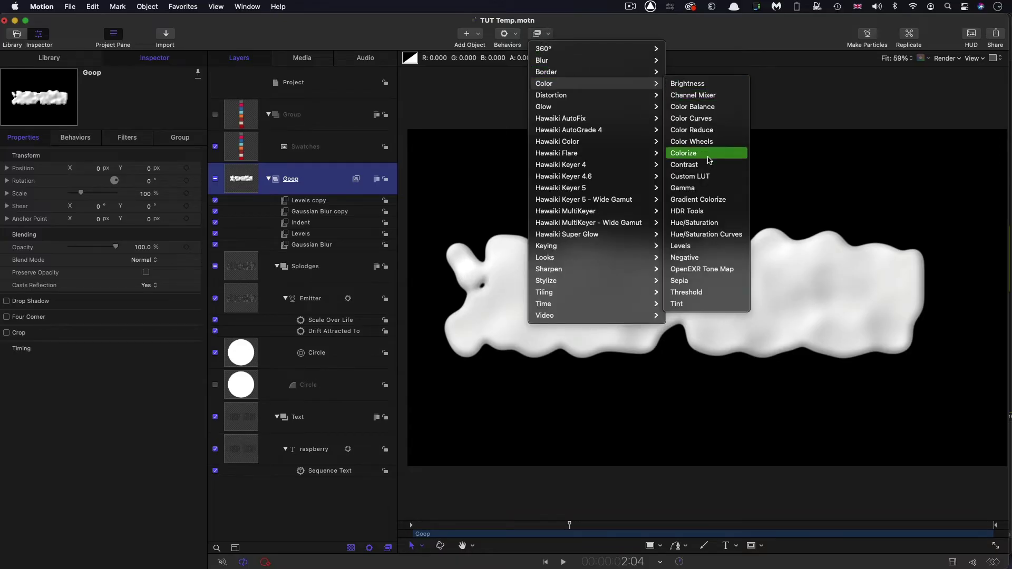
{"action": "left_click", "coordinate": [683, 153]}
Set Colorize's Remap White To color by sampling the pink swatch, hide the swatches again, and scrub to 2:24
{"action": "left_click", "coordinate": [215, 115]}
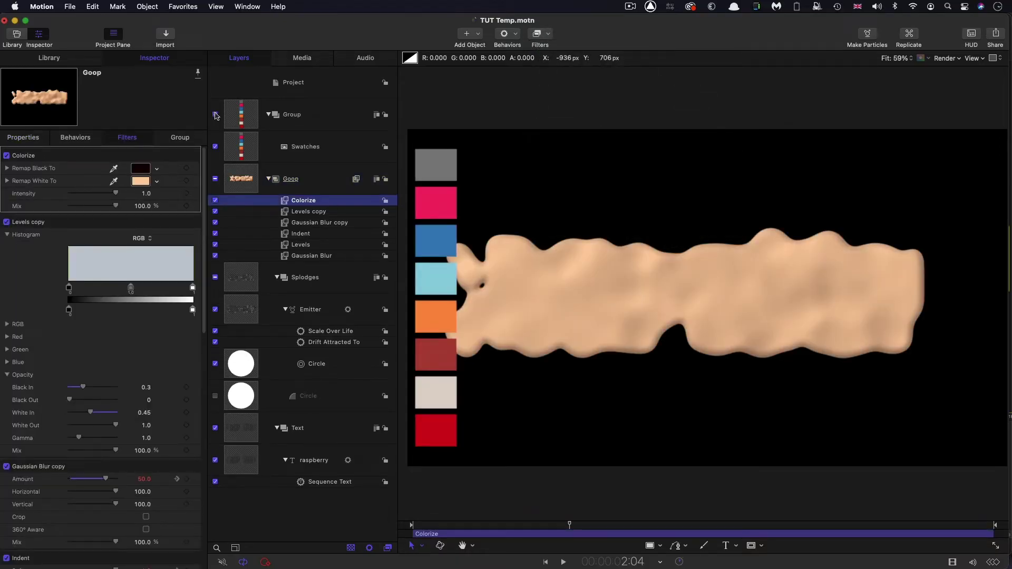
{"action": "left_click", "coordinate": [113, 182]}
{"action": "left_click", "coordinate": [433, 199]}
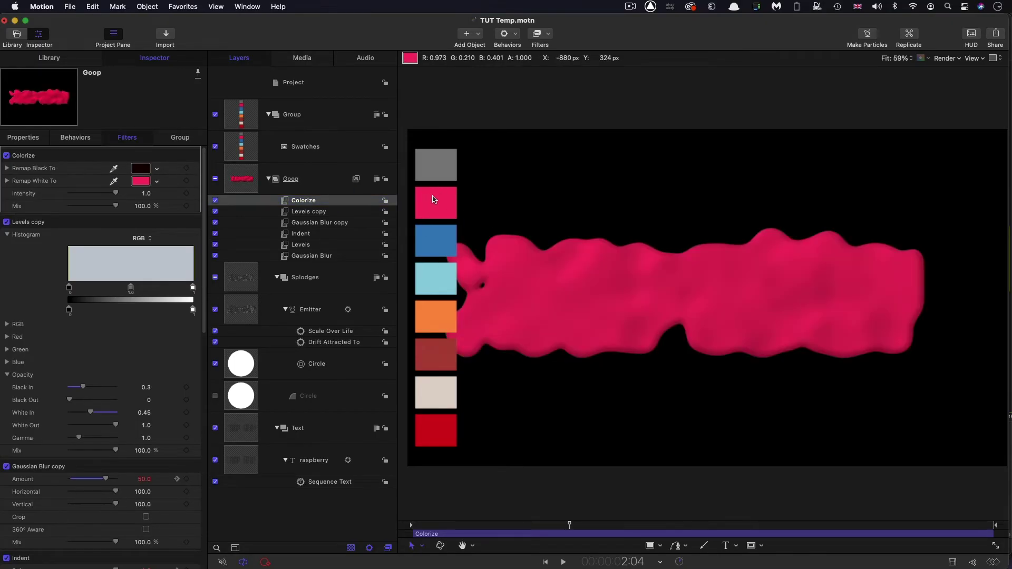
{"action": "left_click", "coordinate": [216, 114]}
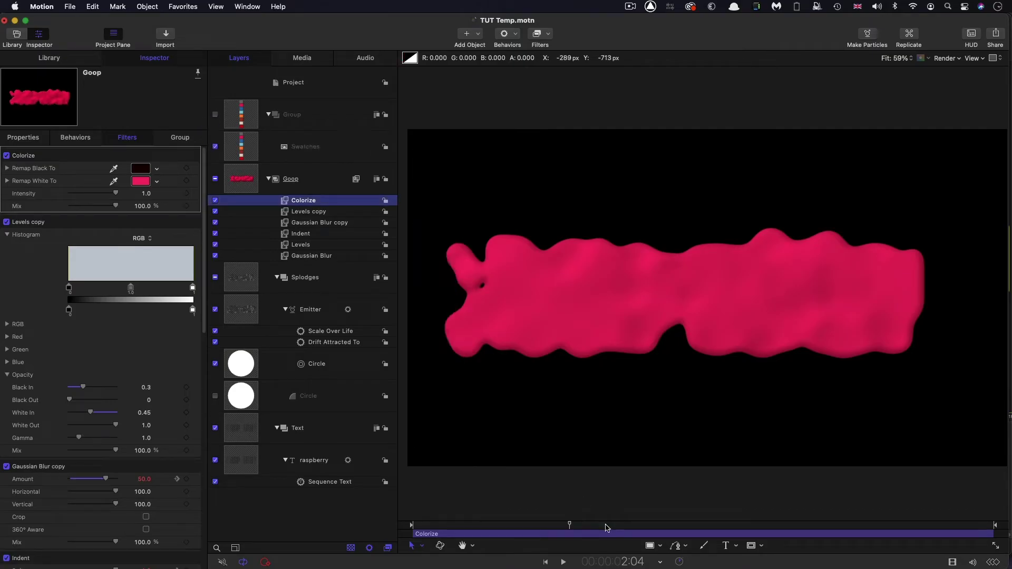
{"action": "left_click_drag", "start_coordinate": [574, 527], "coordinate": [628, 524]}
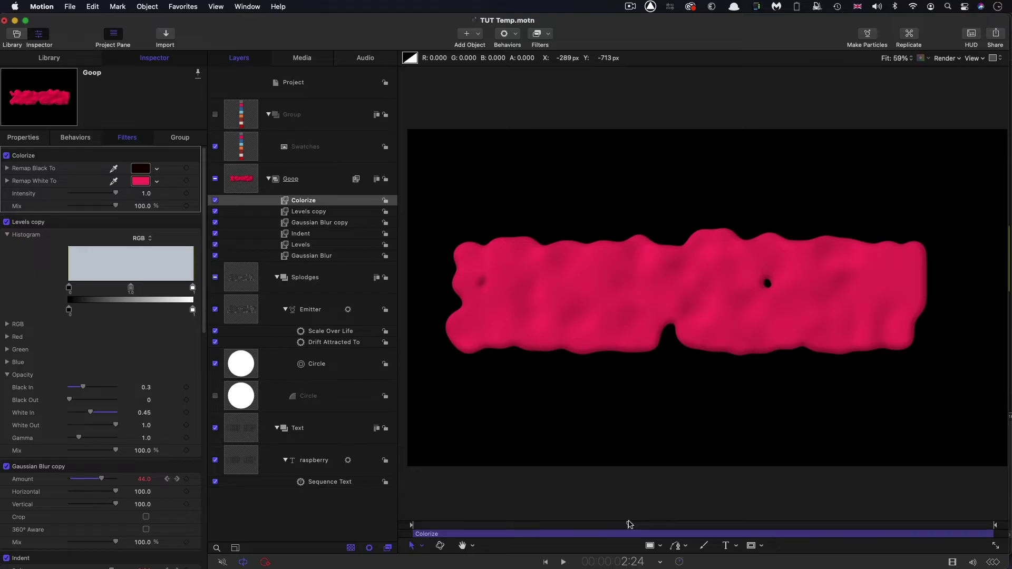
Create a new empty group at project level and send it to the back, below the Goop group
{"action": "left_click", "coordinate": [727, 348]}
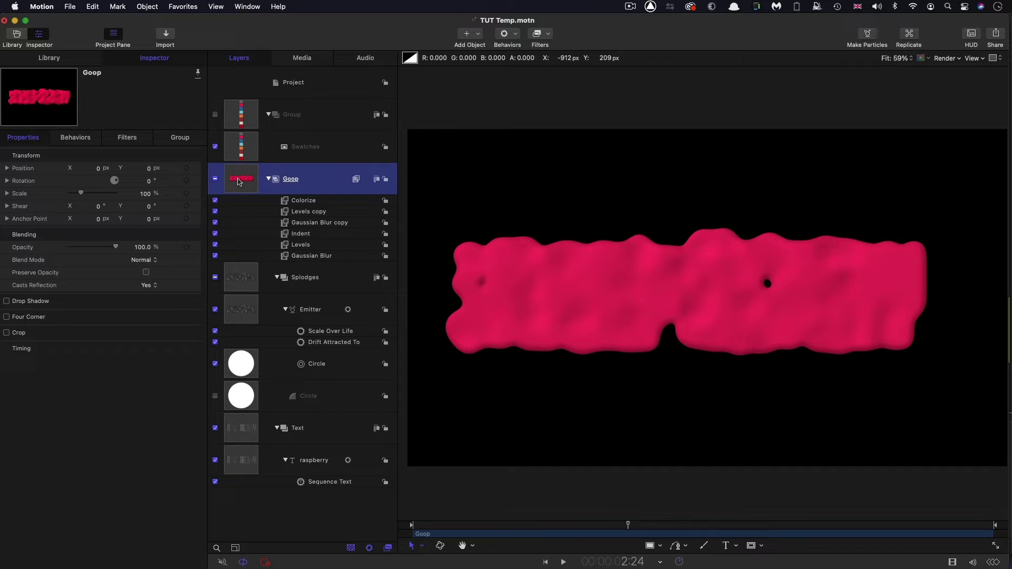
{"action": "left_click", "coordinate": [307, 84]}
{"action": "left_click", "coordinate": [147, 6]}
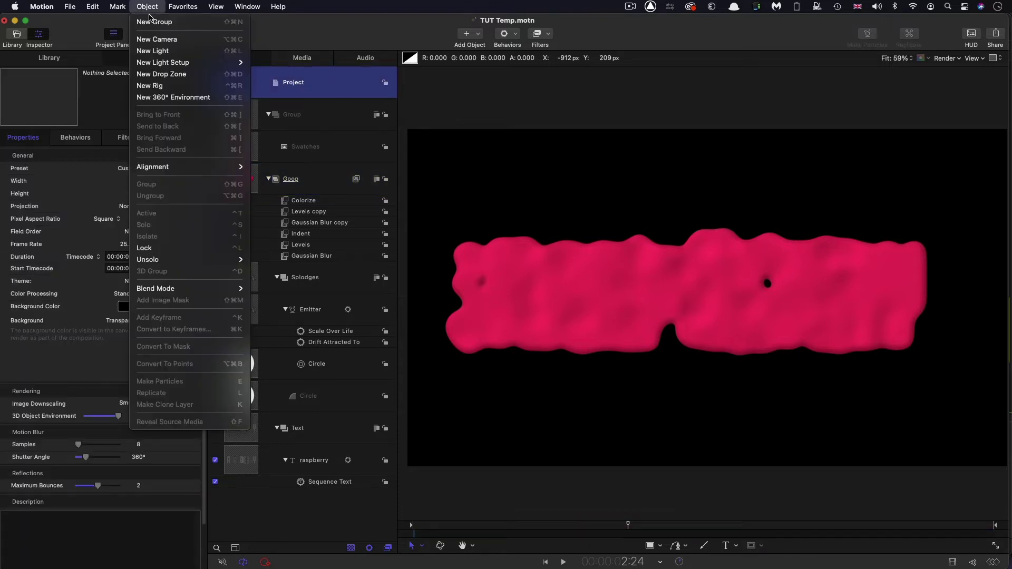
{"action": "left_click", "coordinate": [150, 21]}
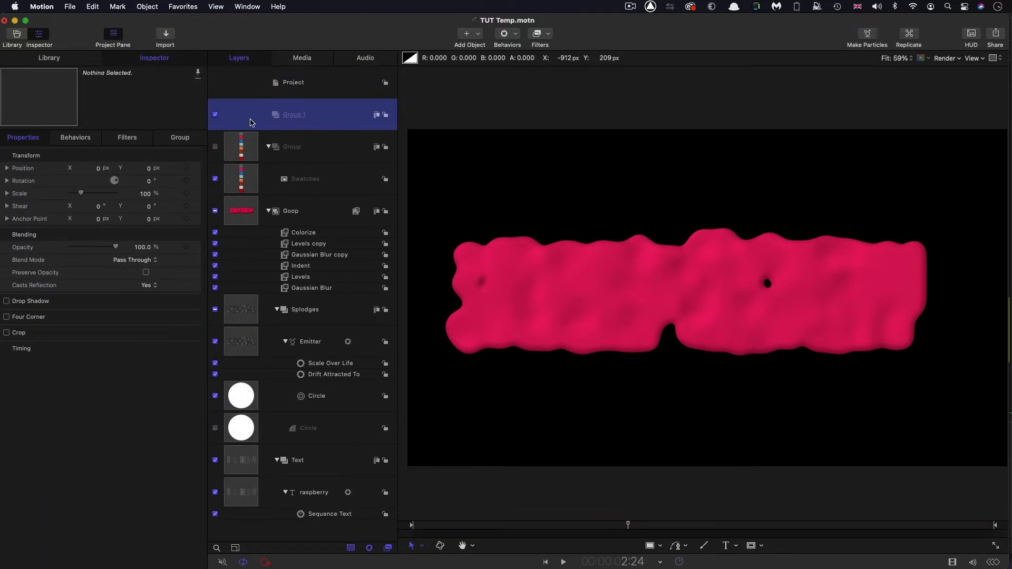
{"action": "key", "text": "super+shift+bracketleft"}
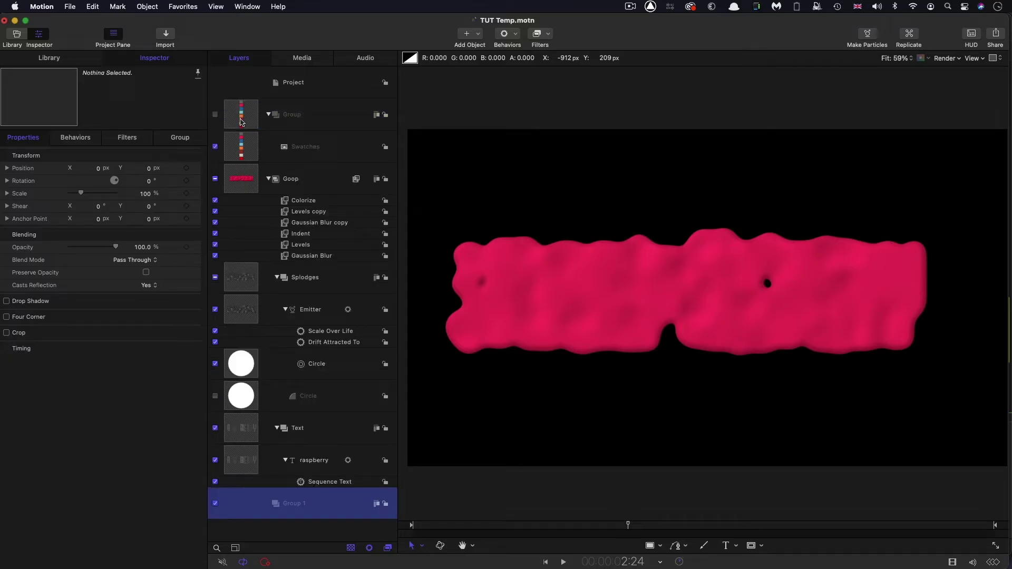
{"action": "left_click", "coordinate": [147, 7]}
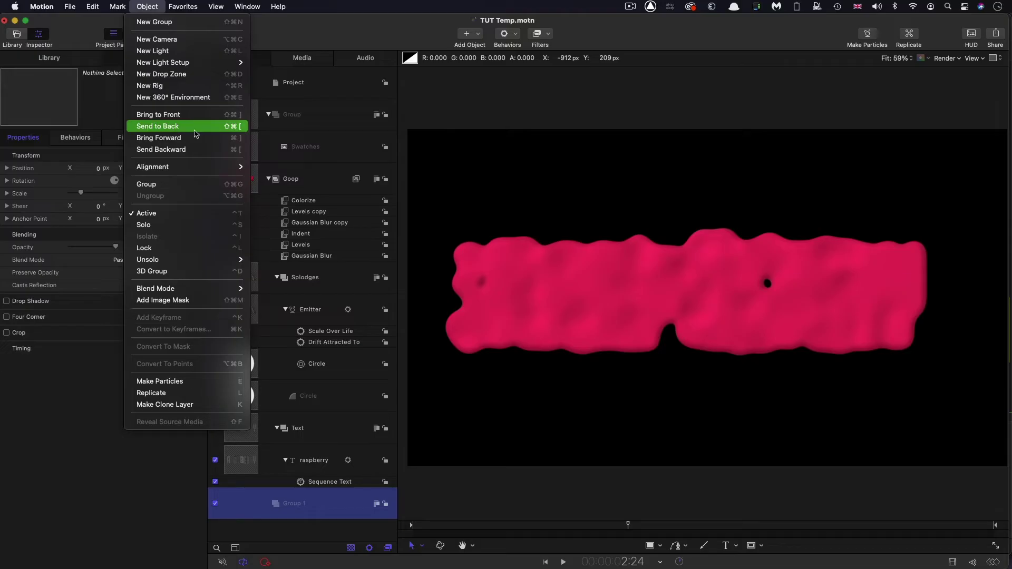
{"action": "left_click", "coordinate": [238, 129]}
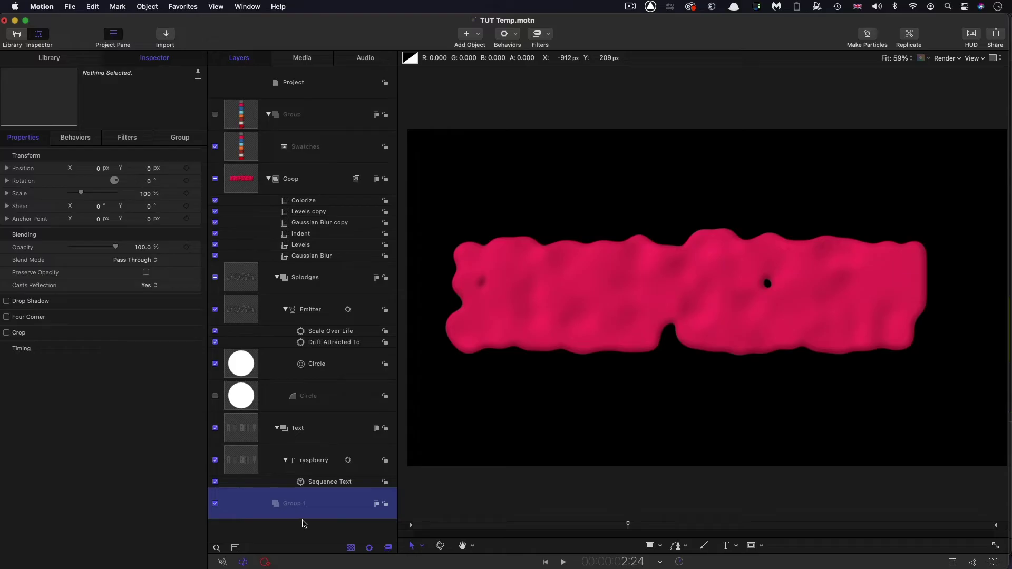
Add the Two Color Ray generator from the library to the new background group
{"action": "left_click", "coordinate": [53, 61]}
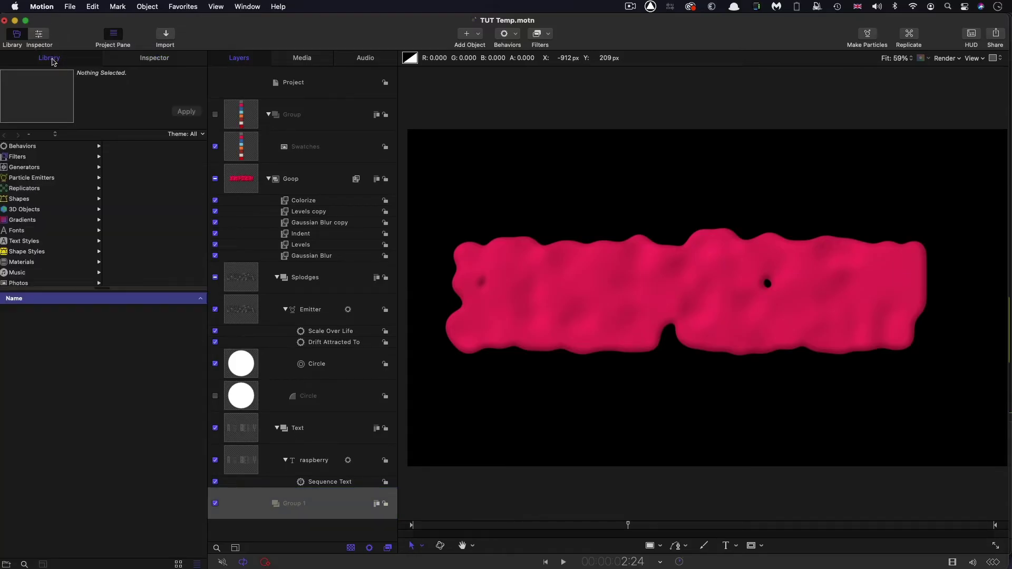
{"action": "left_click", "coordinate": [21, 167]}
{"action": "scroll", "coordinate": [15, 550], "scroll_direction": "down", "scroll_amount": 10}
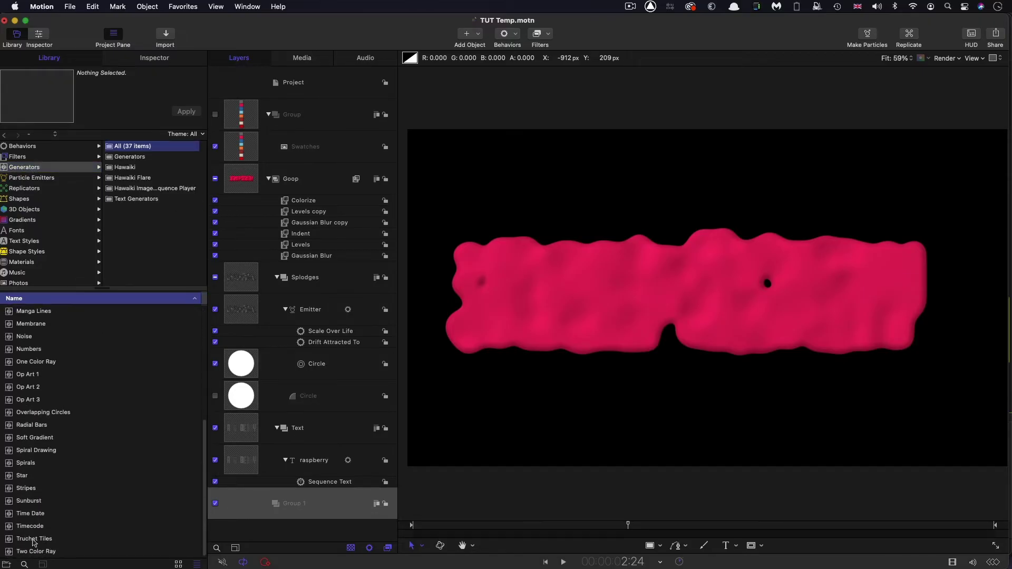
{"action": "left_click", "coordinate": [8, 552]}
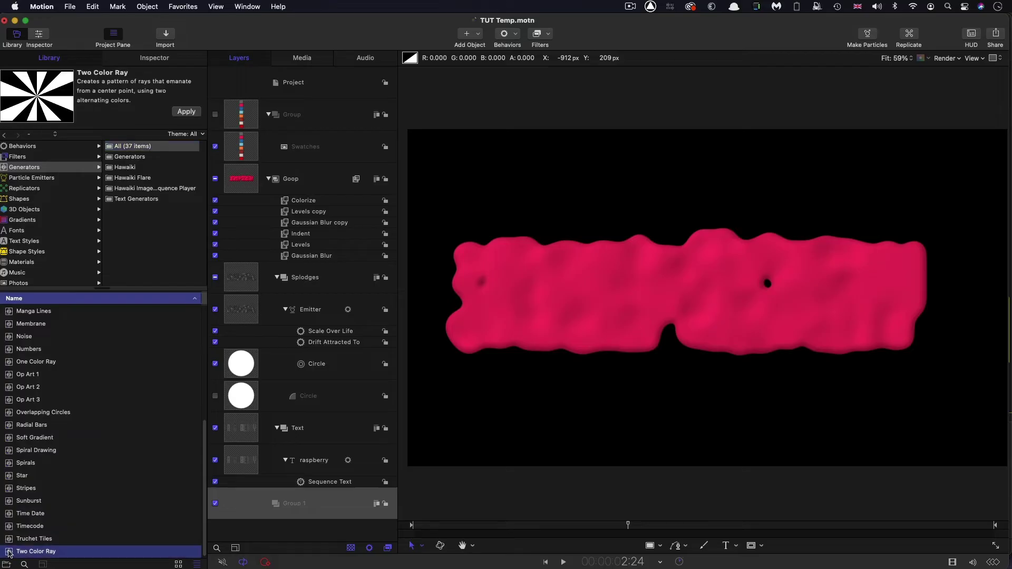
{"action": "left_click_drag", "start_coordinate": [10, 552], "coordinate": [323, 509]}
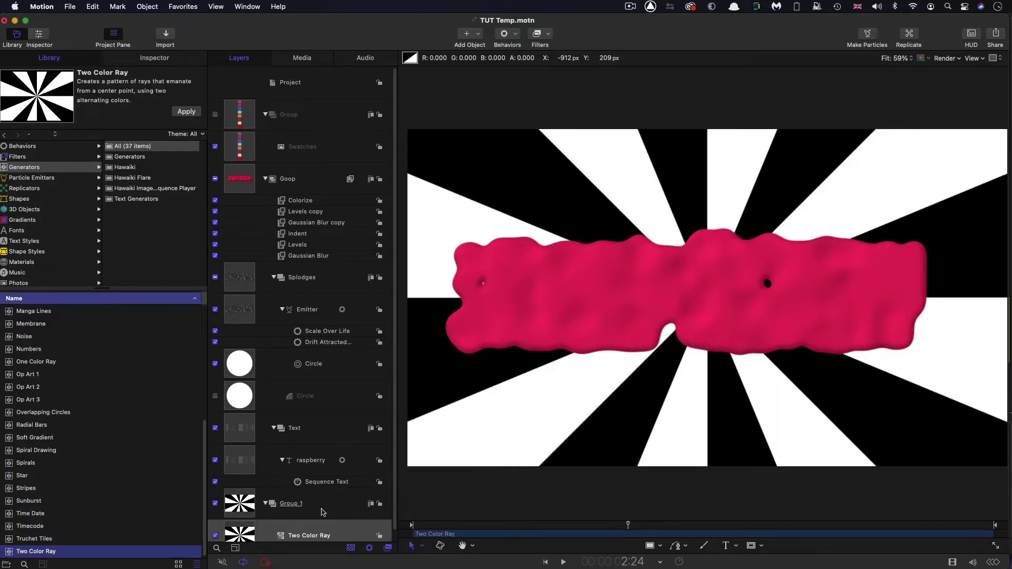
Show the color swatches group and bring up the Two Color Ray generator's color settings
{"action": "key", "text": "super+3"}
{"action": "left_click", "coordinate": [218, 116]}
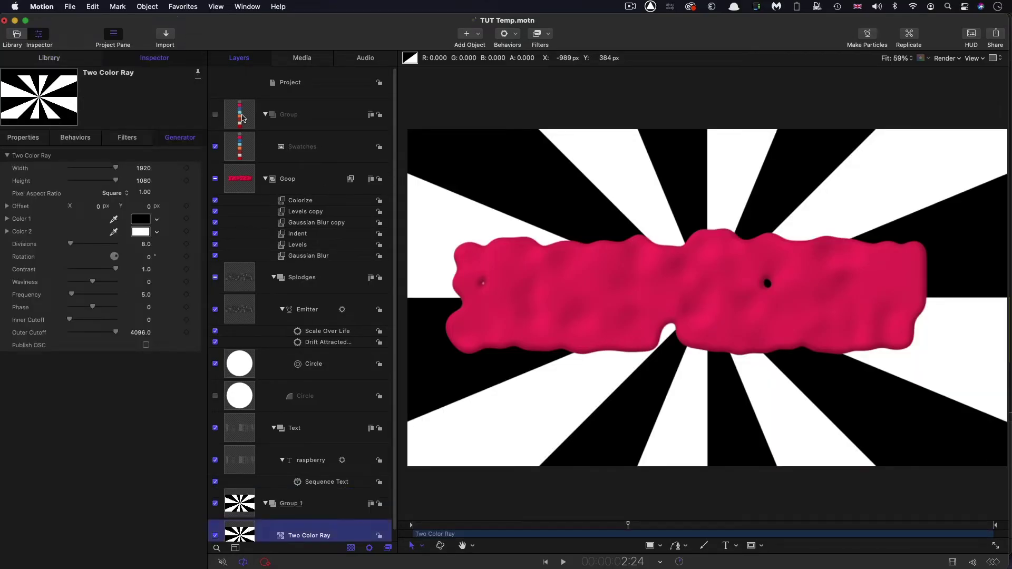
{"action": "left_click", "coordinate": [215, 116]}
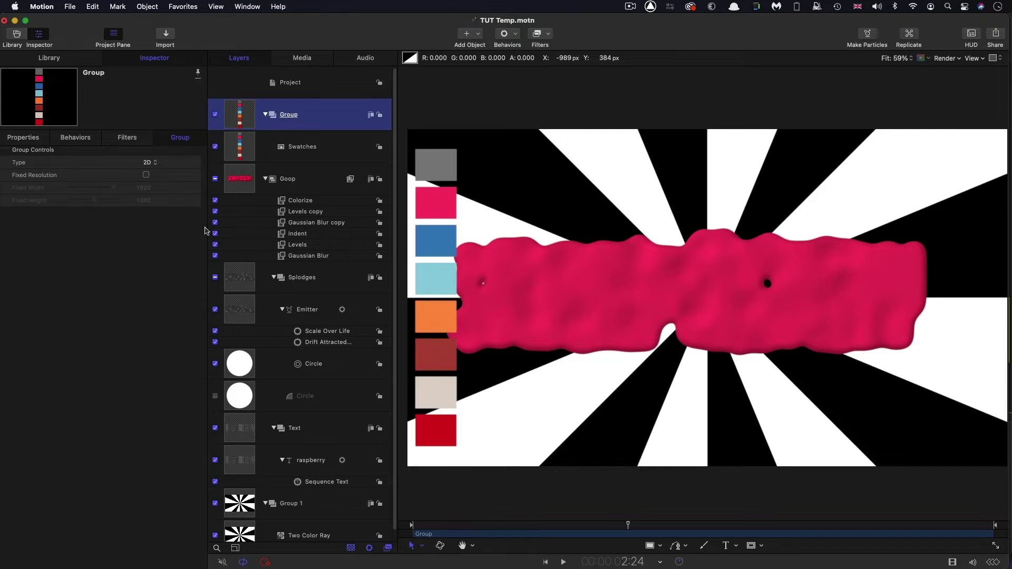
{"action": "scroll", "coordinate": [293, 293], "scroll_direction": "down", "scroll_amount": 1}
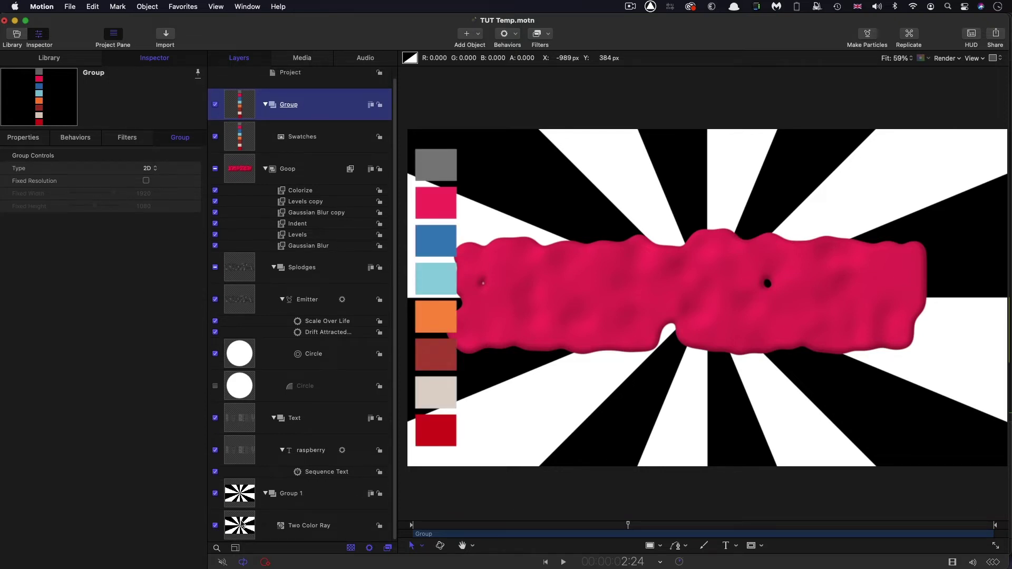
{"action": "left_click", "coordinate": [241, 526]}
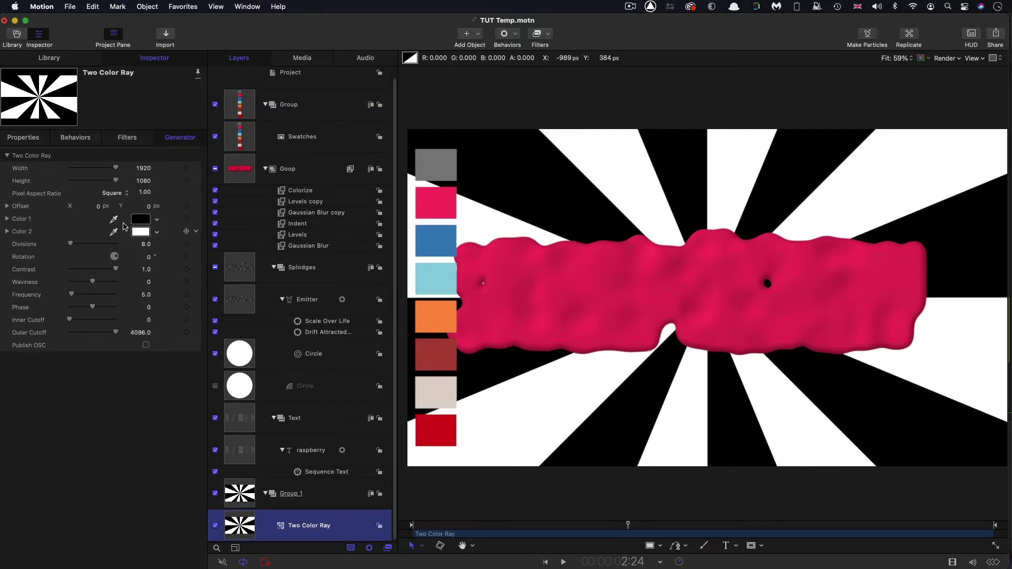
Sample the blue swatch for the Two Color Ray's Color 1 and the light blue swatch for Color 2, and hide the swatches group
{"action": "left_click", "coordinate": [113, 219]}
{"action": "left_click", "coordinate": [432, 228]}
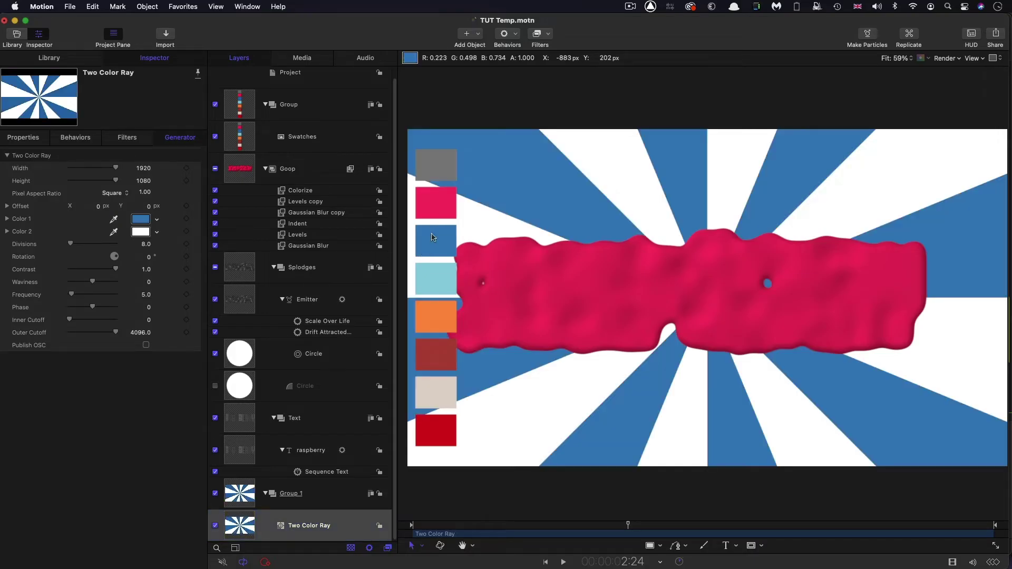
{"action": "left_click", "coordinate": [113, 232]}
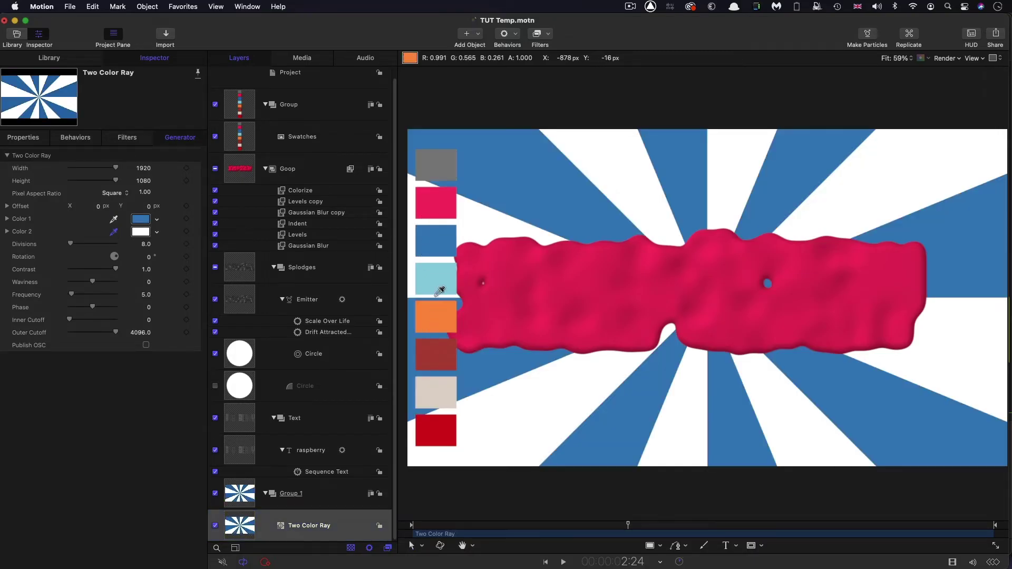
{"action": "left_click", "coordinate": [435, 281]}
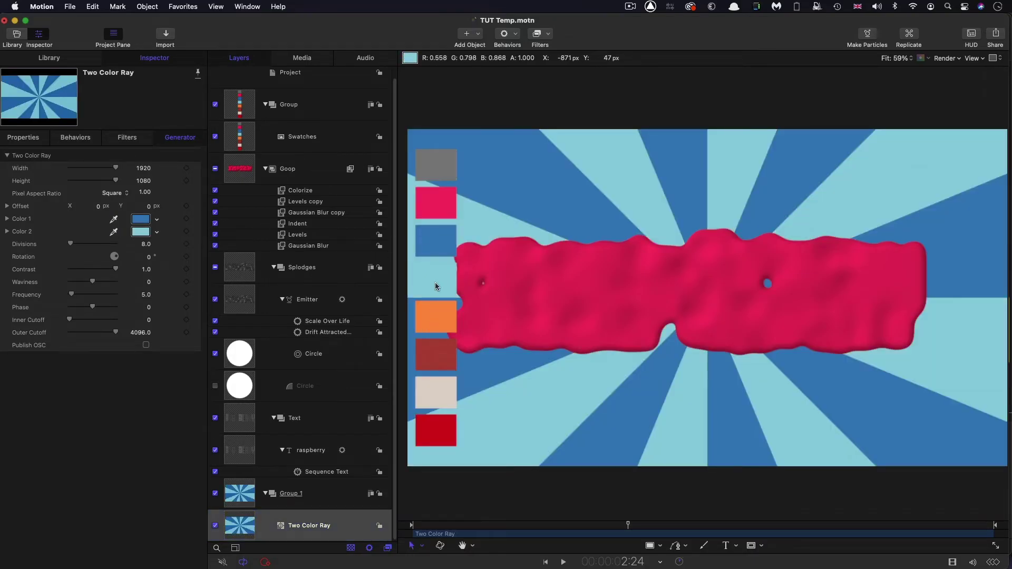
{"action": "left_click", "coordinate": [215, 104]}
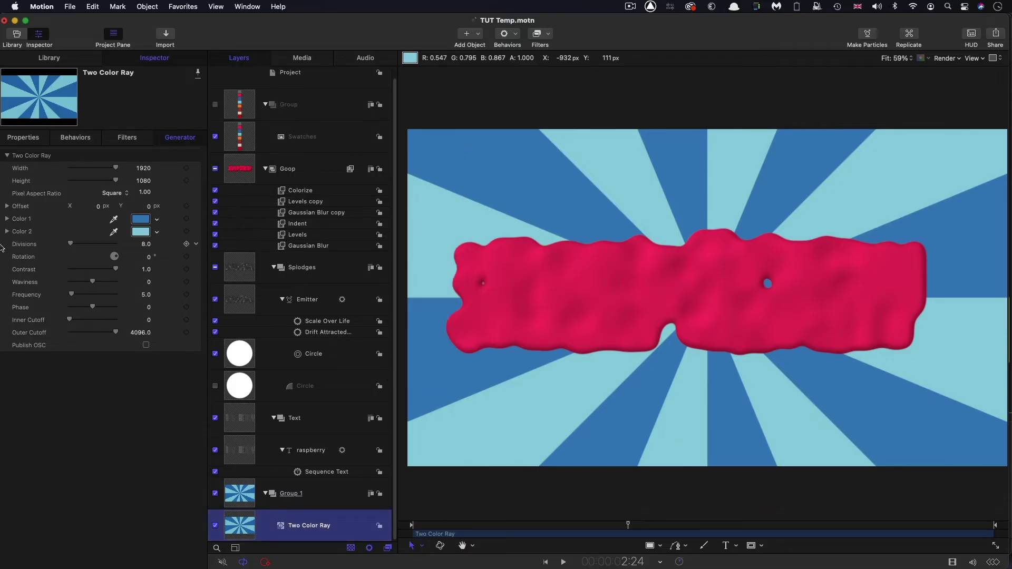
Set the Two Color Ray generator's Waviness to 10
{"action": "left_click", "coordinate": [149, 283]}
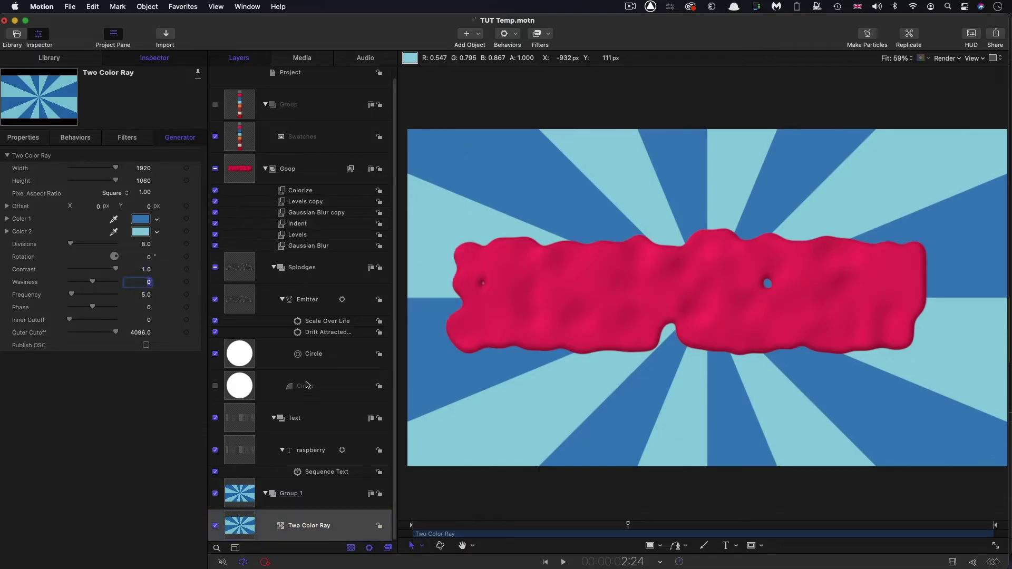
{"action": "type", "text": "10"}
{"action": "key", "text": "Return"}
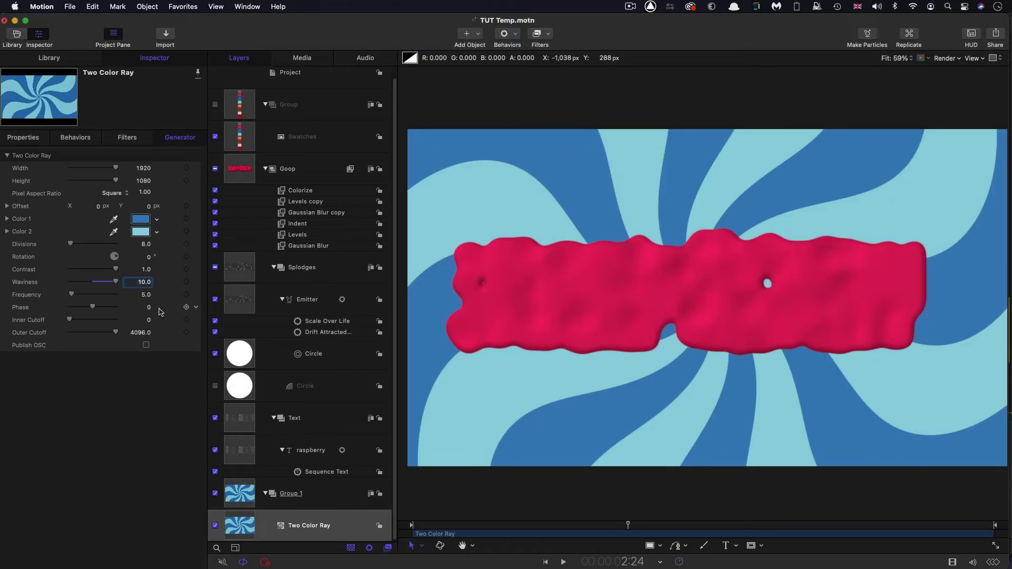
Add a Ramp parameter behavior to the Two Color Ray's Phase
{"action": "left_click_drag", "start_coordinate": [151, 310], "coordinate": [151, 310]}
{"action": "right_click", "coordinate": [195, 308]}
{"action": "mouse_move", "coordinate": [250, 414]}
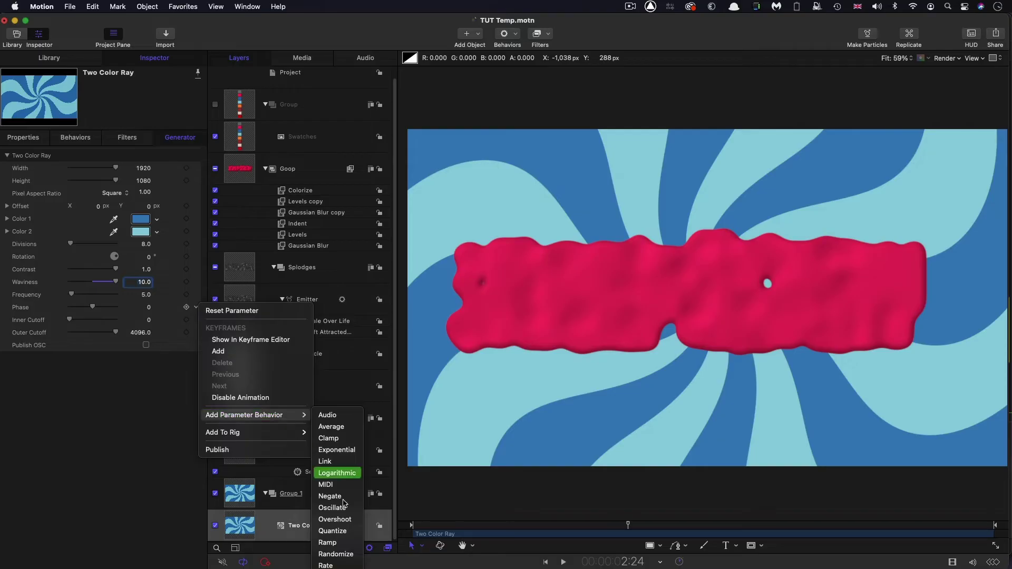
{"action": "left_click", "coordinate": [337, 542]}
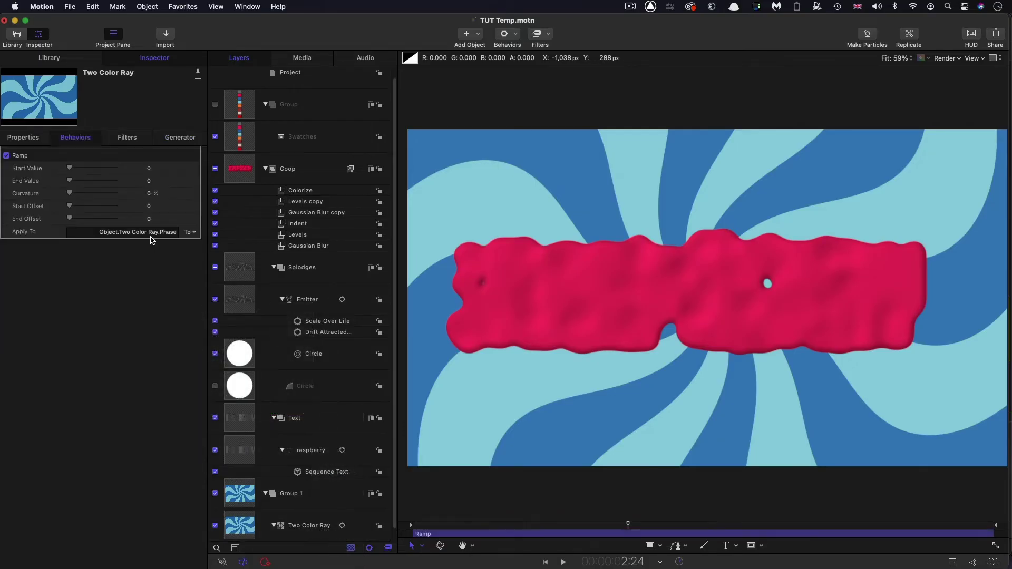
Set the Ramp behavior's End Value to 10 and play the animation from the start
{"action": "left_click", "coordinate": [149, 181]}
{"action": "type", "text": "10"}
{"action": "key", "text": "Return"}
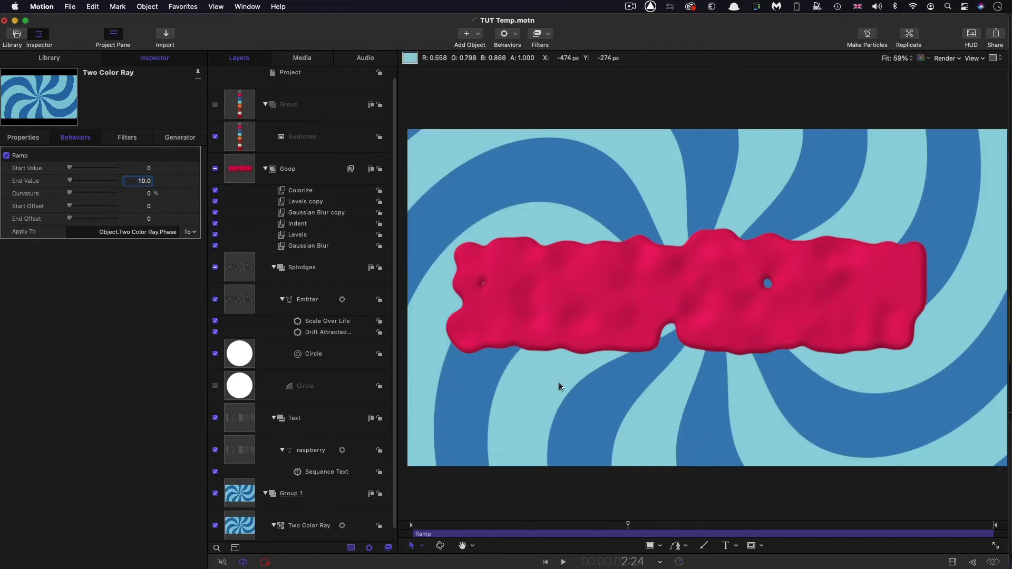
{"action": "key", "text": "Home"}
{"action": "key", "text": "space"}
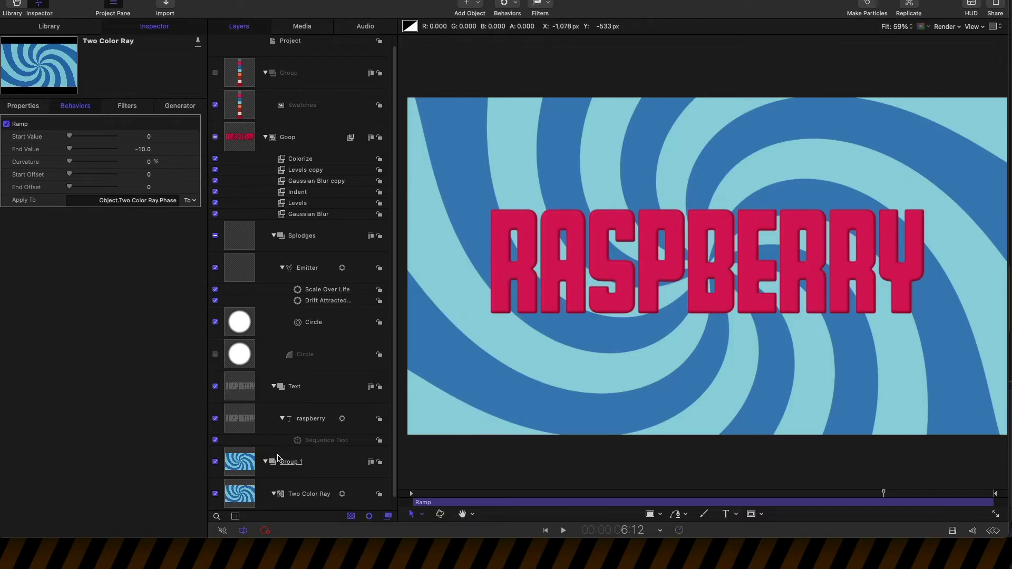
Apply a Vignette filter to the Two Color Ray layer and set its Darken amount to 0.55
{"action": "scroll", "coordinate": [280, 448], "scroll_direction": "down", "scroll_amount": 1}
{"action": "left_click", "coordinate": [235, 486]}
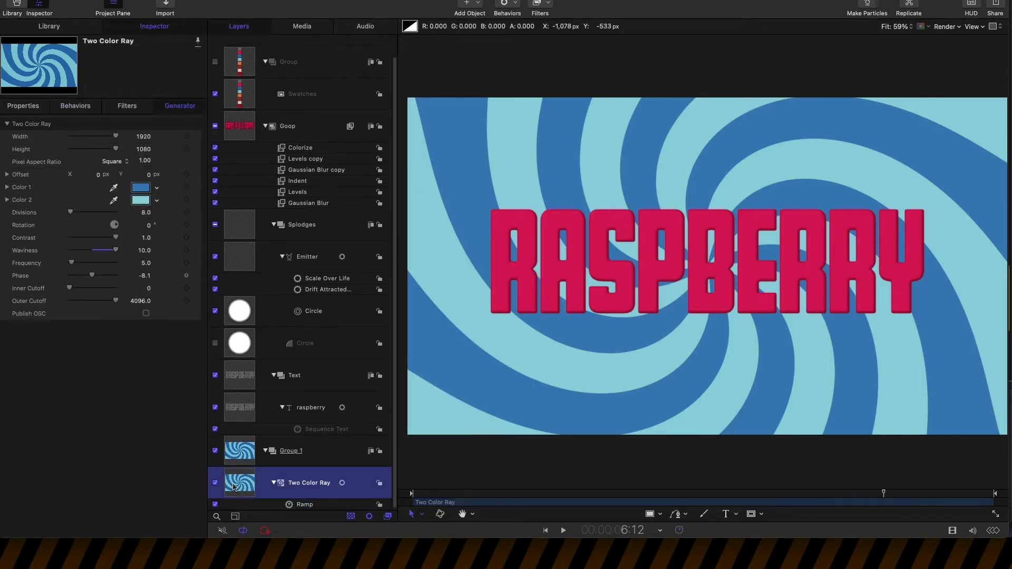
{"action": "left_click", "coordinate": [548, 6]}
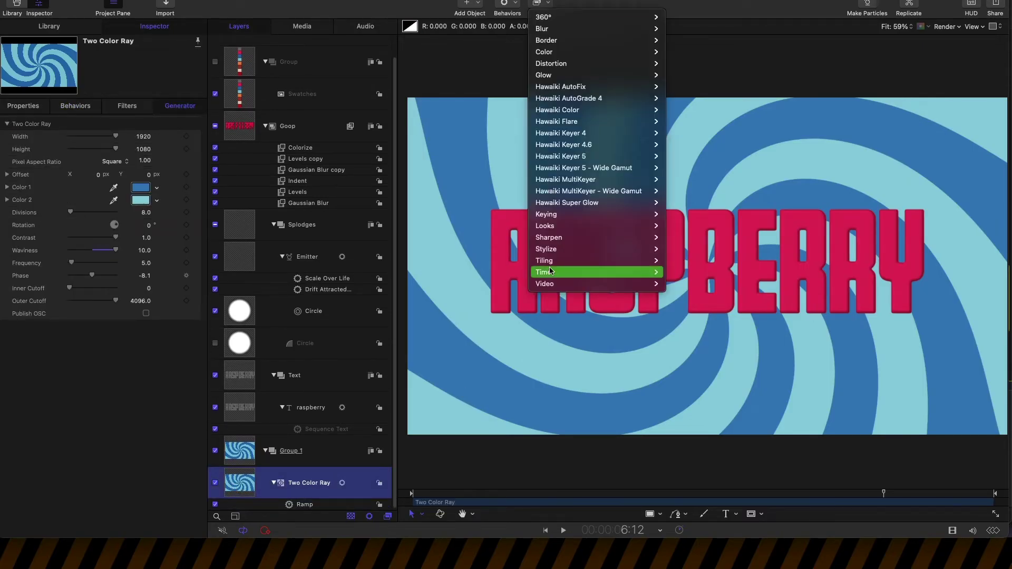
{"action": "mouse_move", "coordinate": [553, 249]}
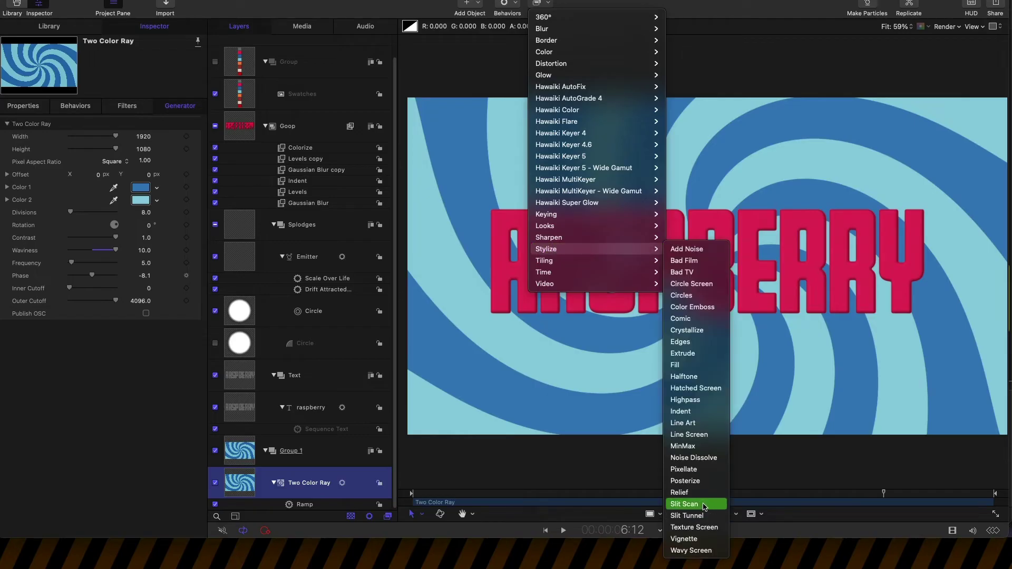
{"action": "left_click", "coordinate": [683, 538]}
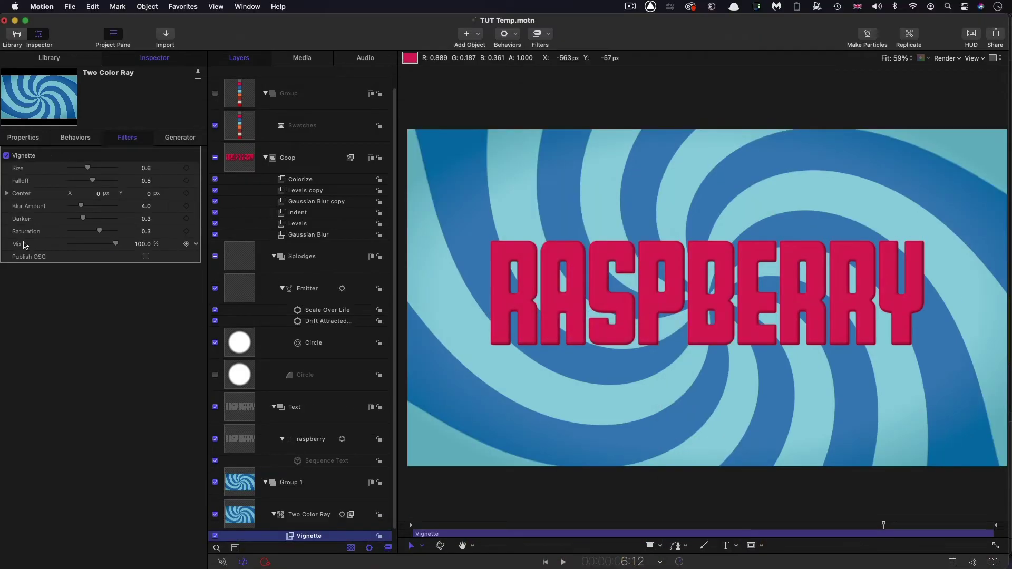
{"action": "left_click", "coordinate": [146, 218]}
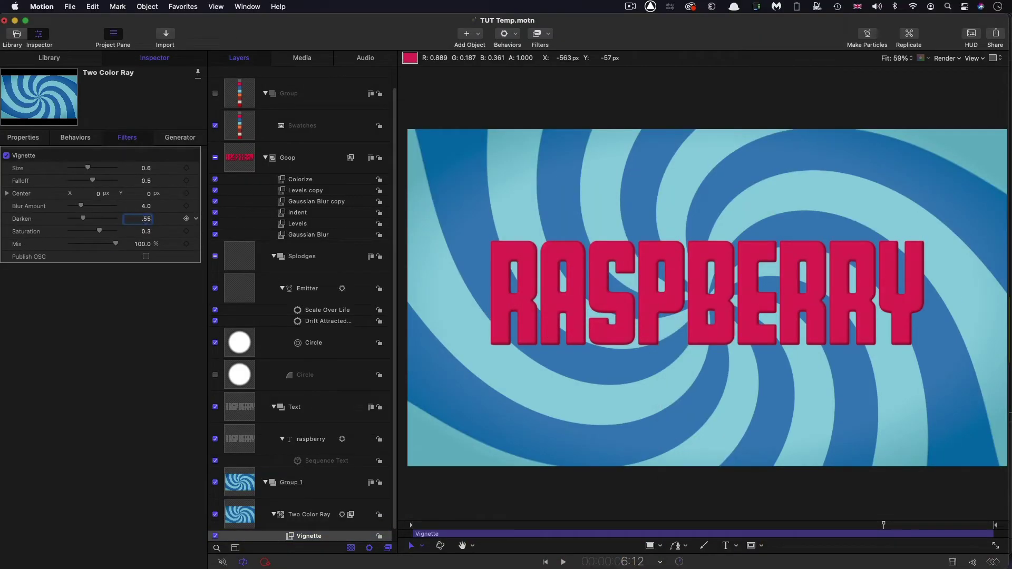
{"action": "key", "text": "Return"}
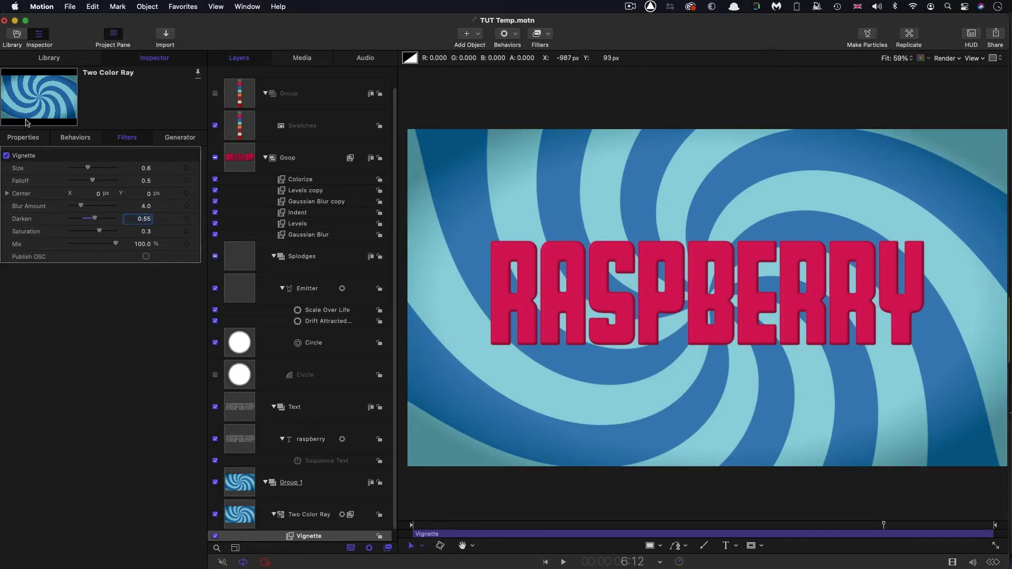
Add a Lens Flare generator to Group 1, above the Two Color Ray layer
{"action": "left_click", "coordinate": [37, 59]}
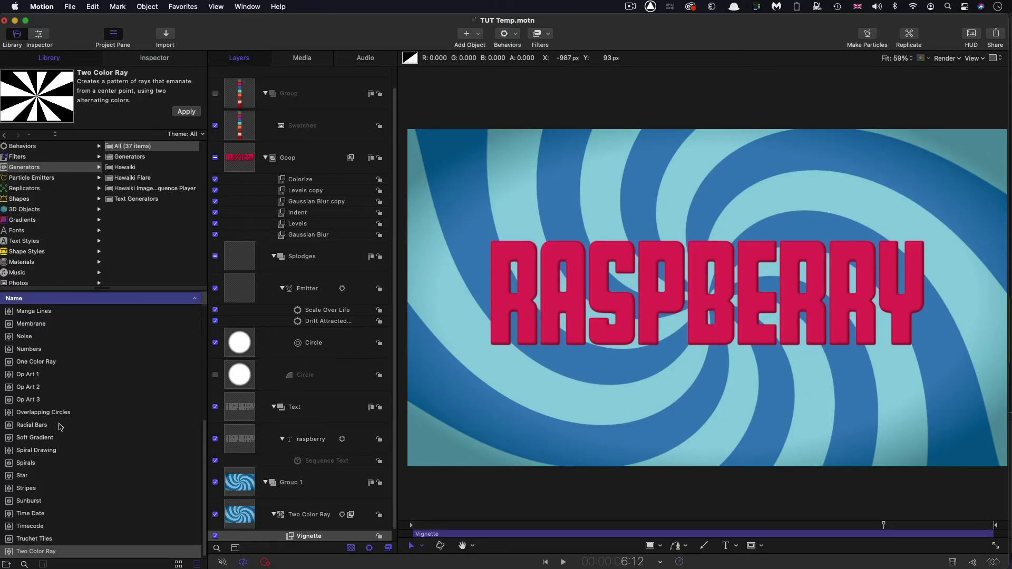
{"action": "scroll", "coordinate": [59, 426], "scroll_direction": "up", "scroll_amount": 5}
{"action": "left_click", "coordinate": [8, 382]}
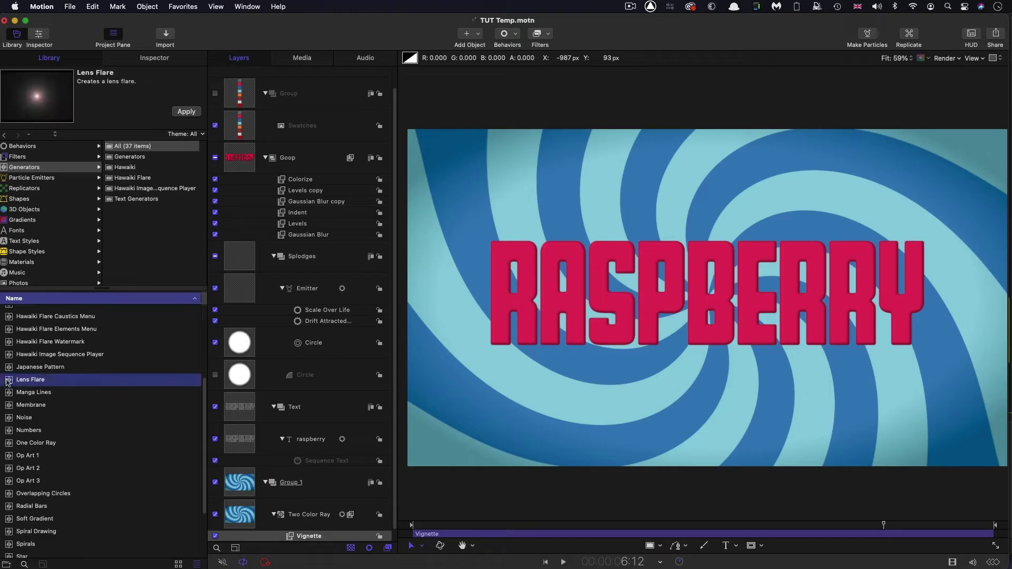
{"action": "left_click_drag", "start_coordinate": [8, 382], "coordinate": [250, 496]}
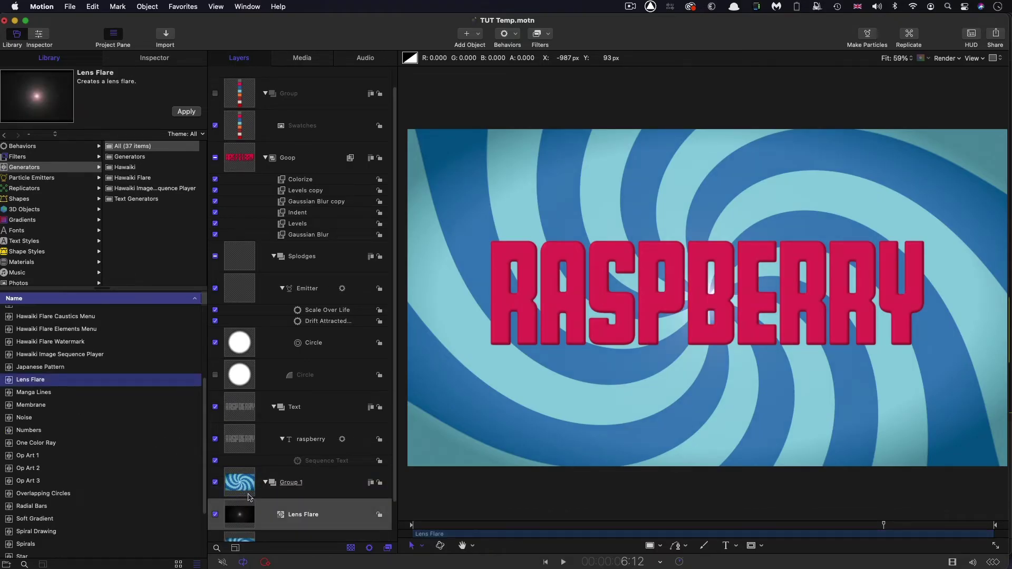
Set the Lens Flare's Intensity to 4
{"action": "left_click", "coordinate": [167, 60]}
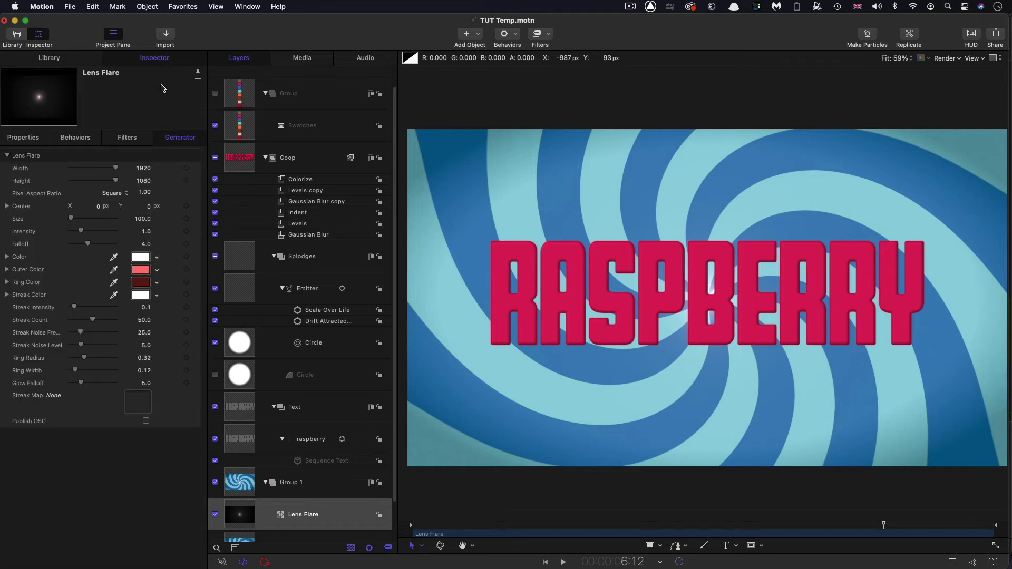
{"action": "left_click", "coordinate": [145, 232]}
{"action": "type", "text": "4"}
{"action": "key", "text": "Return"}
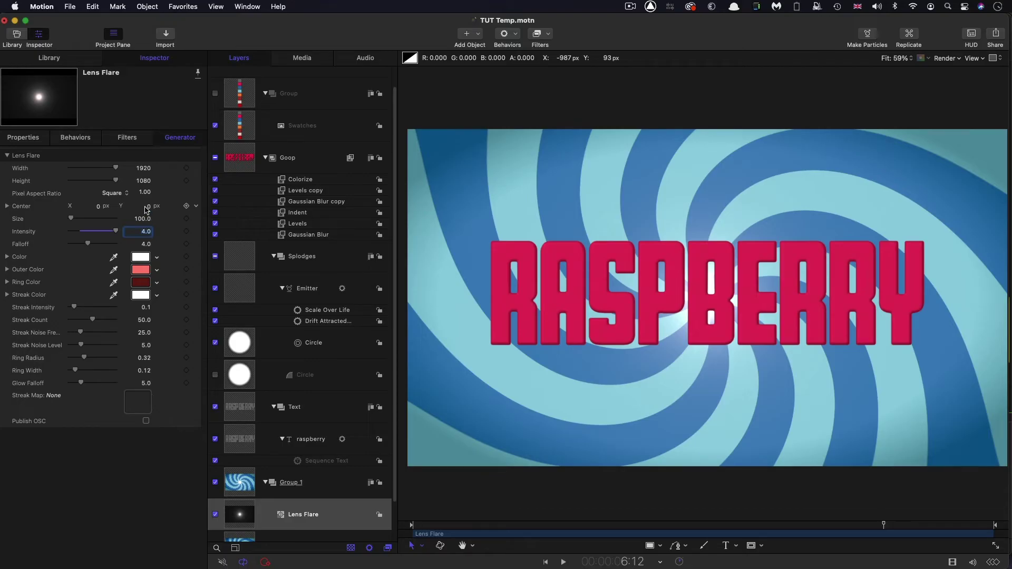
Position the Lens Flare's Center at X -240 px and Y 600 px
{"action": "left_click", "coordinate": [99, 211]}
{"action": "type", "text": "-240"}
{"action": "key", "text": "Tab"}
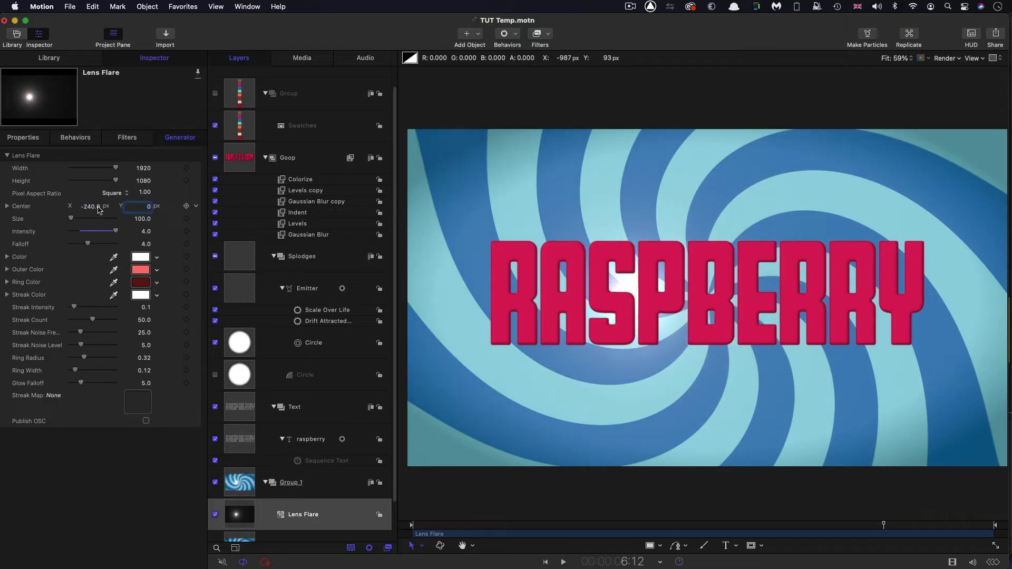
{"action": "type", "text": "600"}
{"action": "key", "text": "Return"}
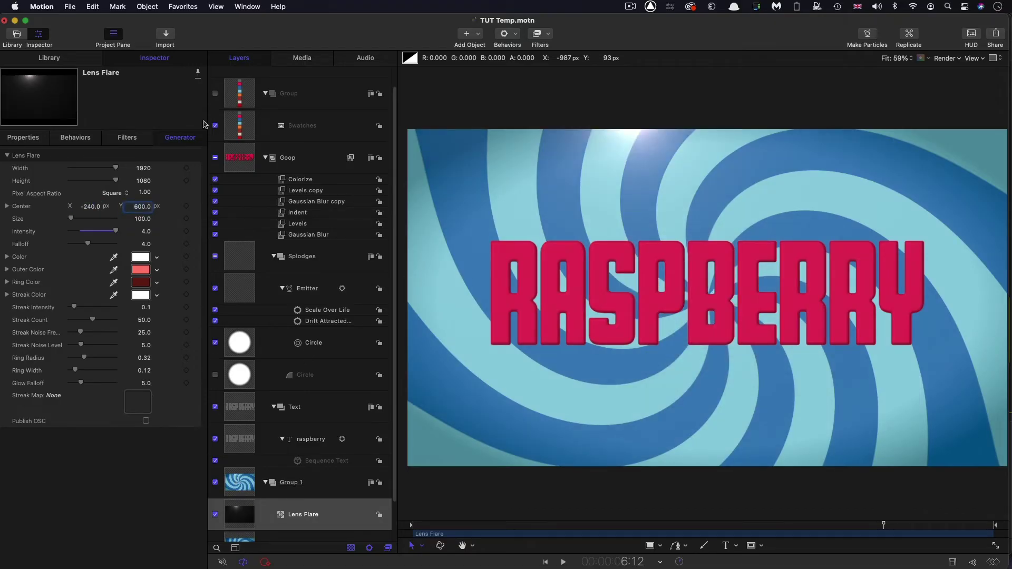
Toggle the Lens Flare layer off and on to compare the background with and without it
{"action": "left_click", "coordinate": [215, 514]}
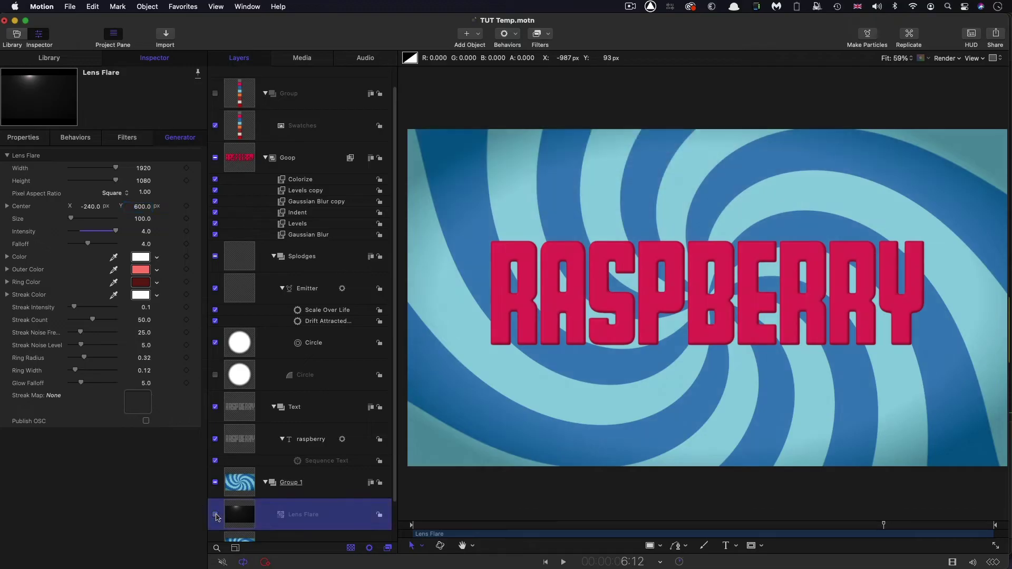
{"action": "left_click", "coordinate": [216, 514]}
{"action": "left_click", "coordinate": [215, 515]}
{"action": "left_click", "coordinate": [216, 515]}
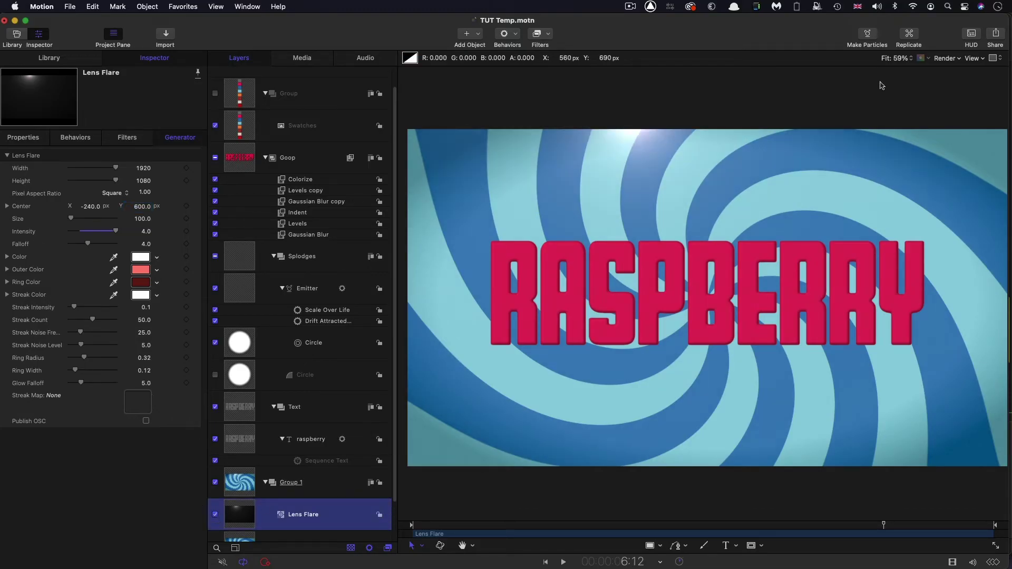
Put the Goop group inside a new group and name that group Master
{"action": "left_click", "coordinate": [234, 158]}
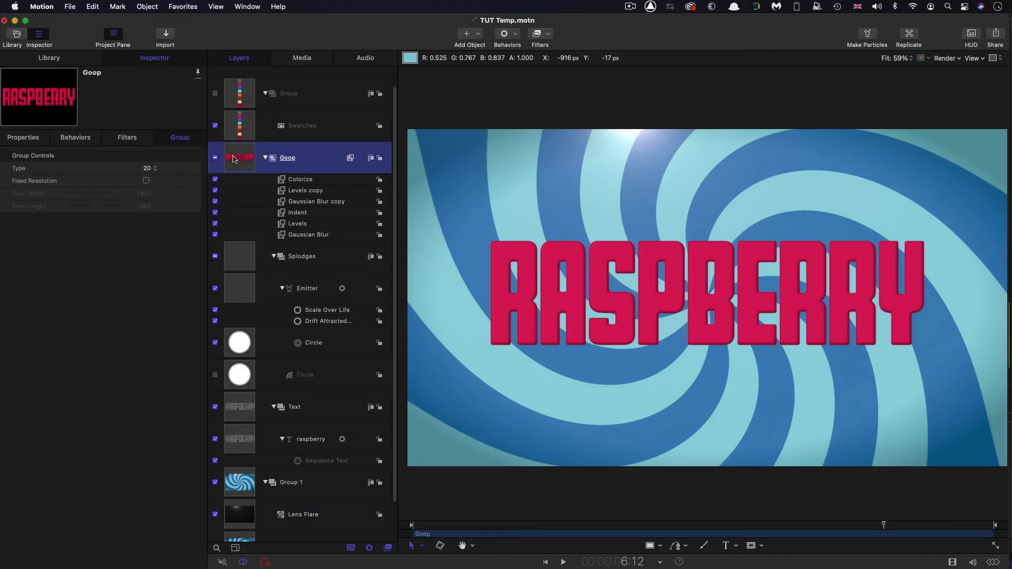
{"action": "right_click", "coordinate": [235, 154]}
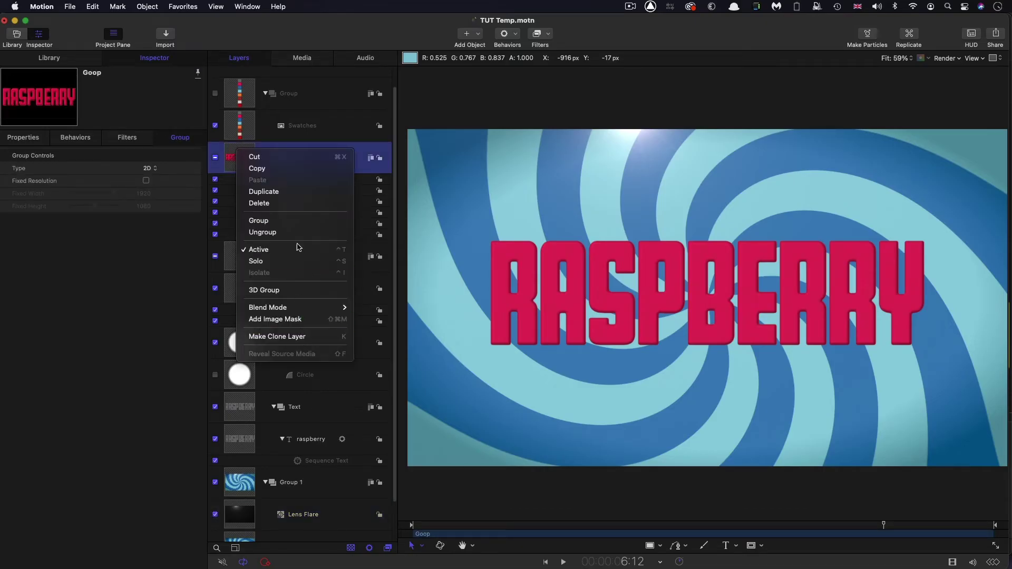
{"action": "left_click", "coordinate": [294, 221]}
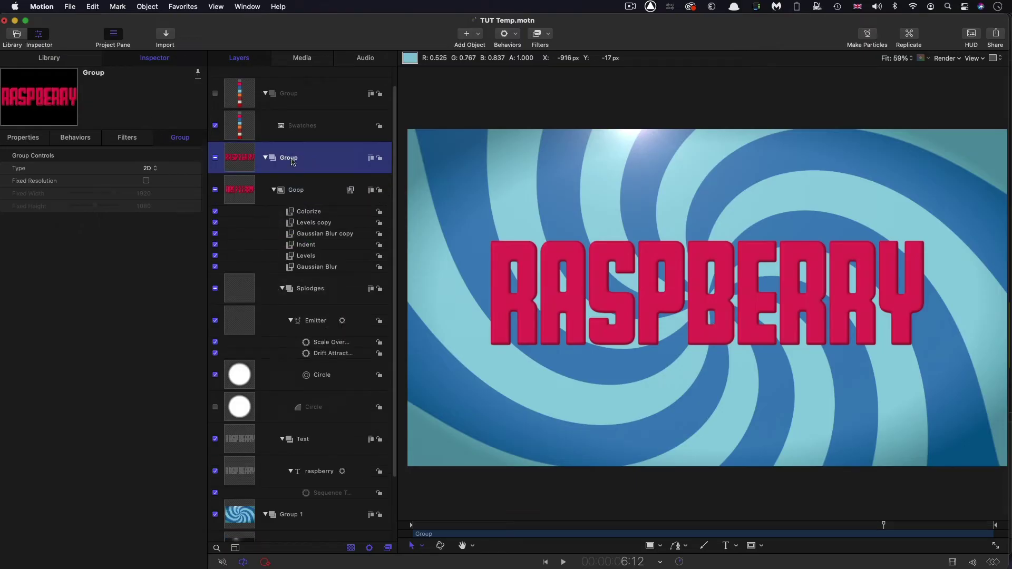
{"action": "double_click", "coordinate": [290, 158]}
{"action": "type", "text": "Master"}
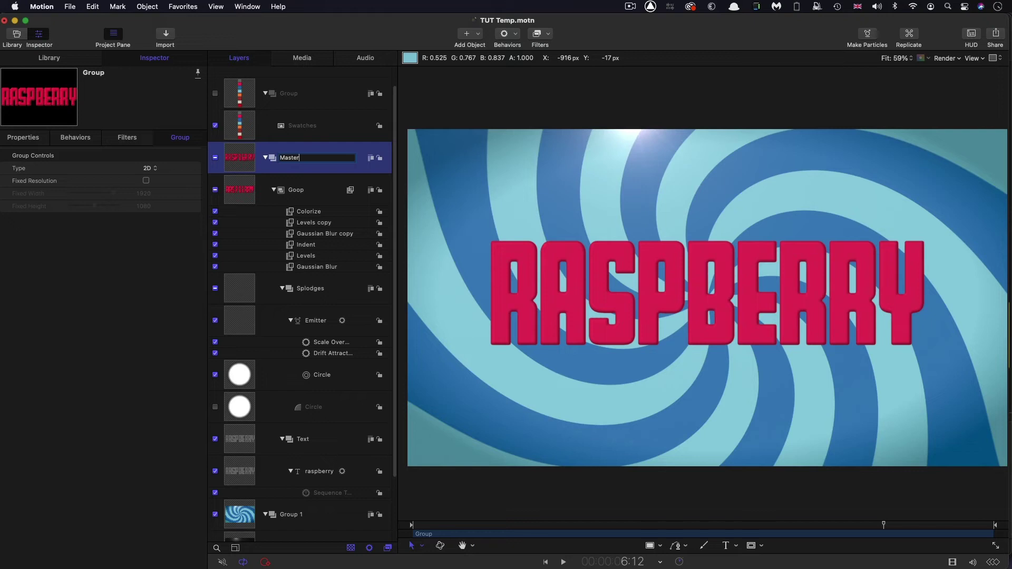
{"action": "key", "text": "Return"}
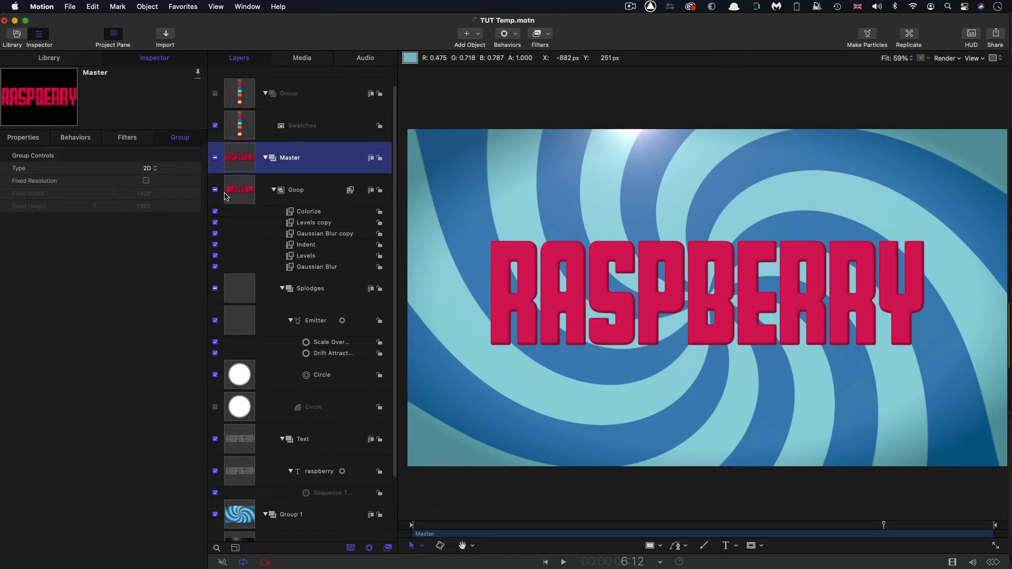
Enable Fixed Resolution on the Master group and apply an Extrude filter to it
{"action": "left_click", "coordinate": [146, 181]}
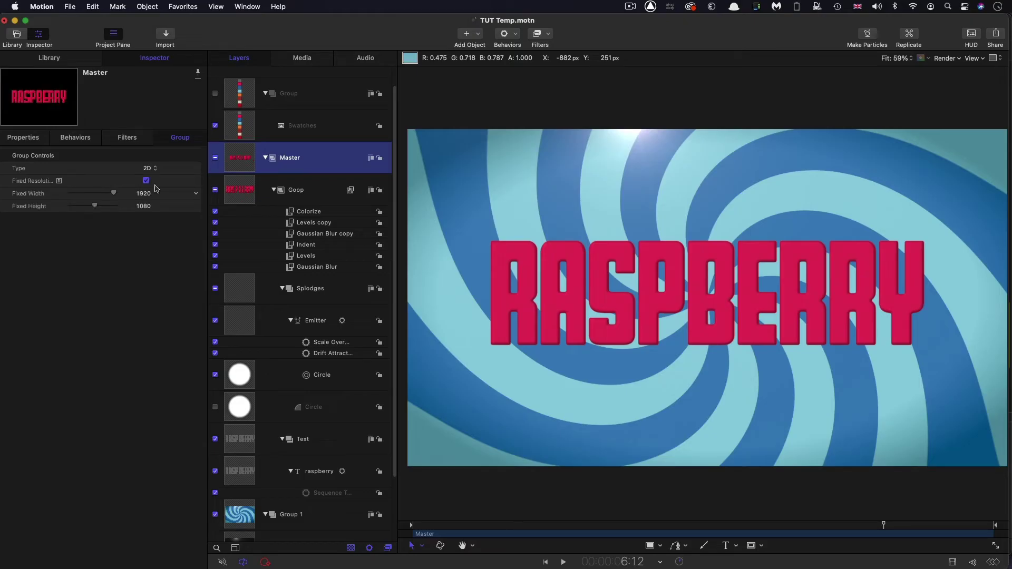
{"action": "left_click", "coordinate": [546, 34]}
{"action": "mouse_move", "coordinate": [574, 282]}
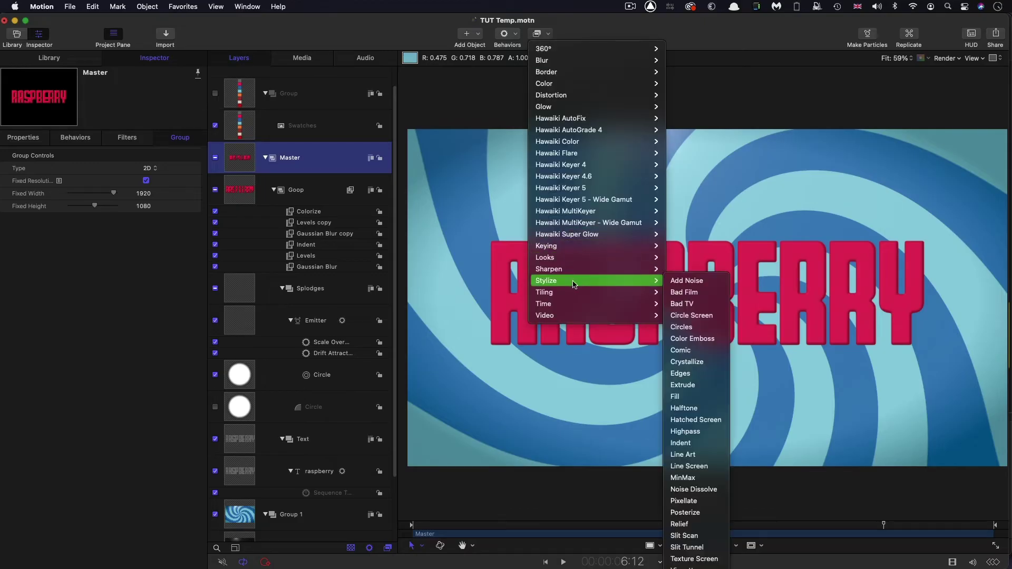
{"action": "left_click", "coordinate": [714, 385]}
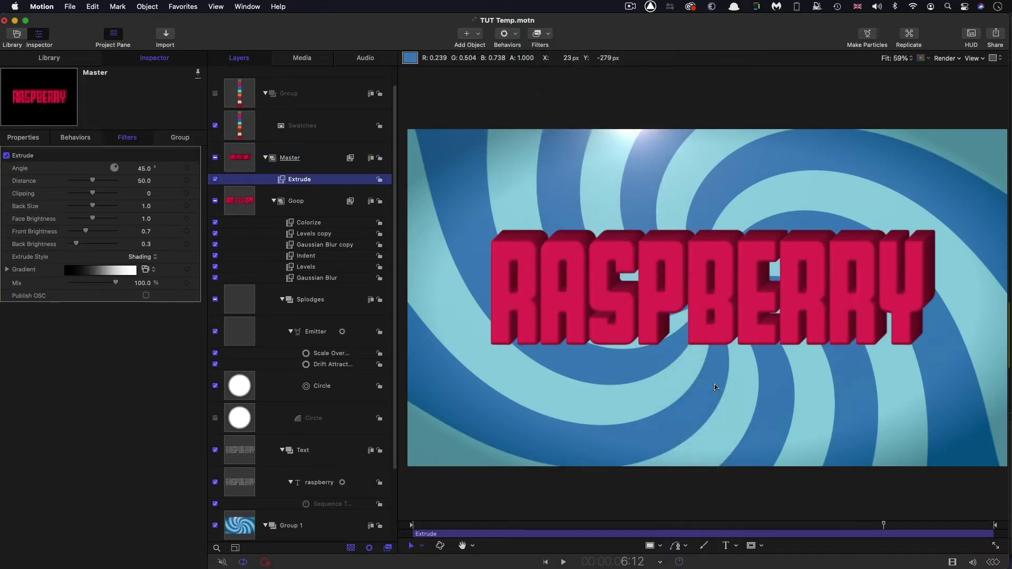
Set the Extrude filter's Angle to 270°
{"action": "left_click", "coordinate": [144, 167]}
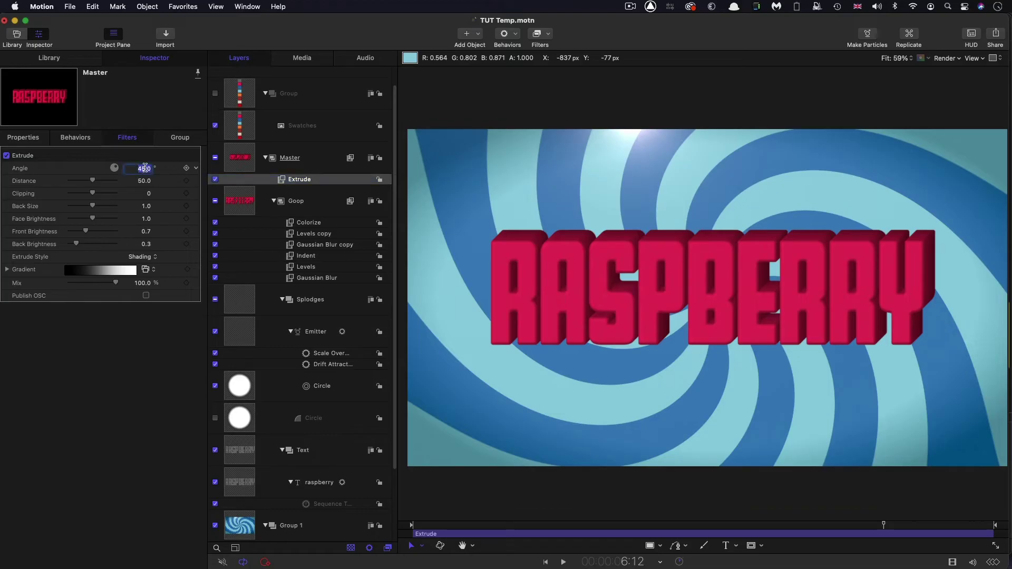
{"action": "type", "text": "270"}
{"action": "key", "text": "Return"}
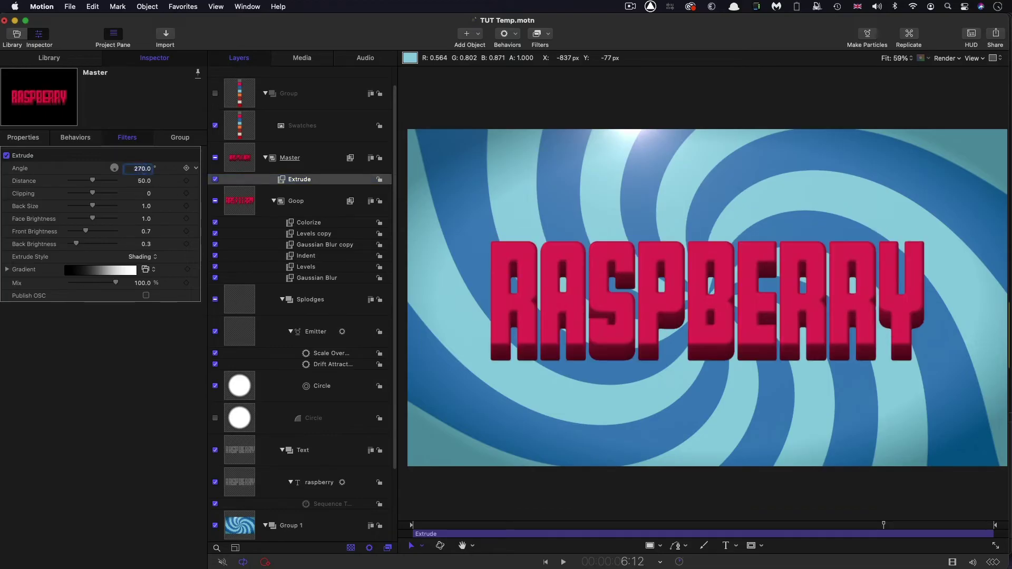
Set the Extrude filter's Distance to 10 and toggle the filter off and on to compare the effect
{"action": "left_click", "coordinate": [143, 181]}
{"action": "type", "text": "10"}
{"action": "key", "text": "Return"}
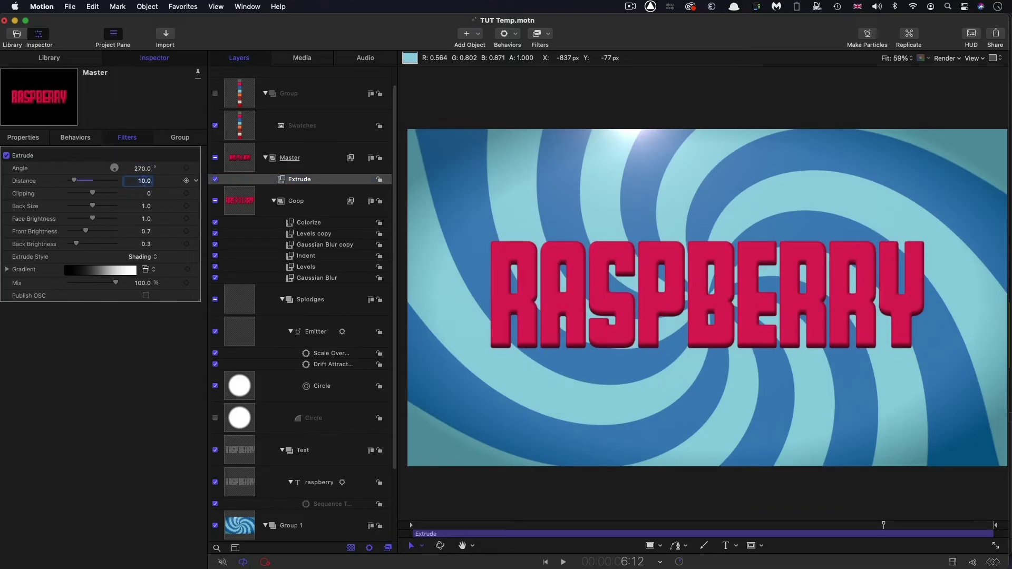
{"action": "left_click", "coordinate": [215, 179]}
{"action": "left_click", "coordinate": [215, 179]}
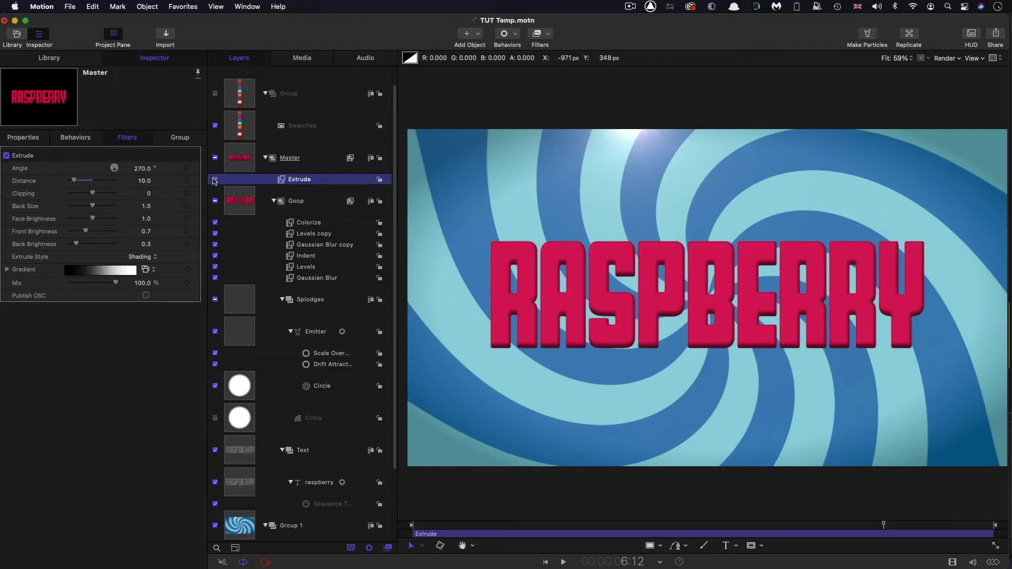
At frame 1:22, enable a Drop Shadow on the Master group and set its Opacity to 100%
{"action": "left_click", "coordinate": [545, 526]}
{"action": "mouse_move", "coordinate": [543, 525]}
{"action": "left_mouse_down"}
{"action": "mouse_move", "coordinate": [513, 525]}
{"action": "mouse_move", "coordinate": [549, 525]}
{"action": "left_mouse_up"}
{"action": "left_click", "coordinate": [244, 161]}
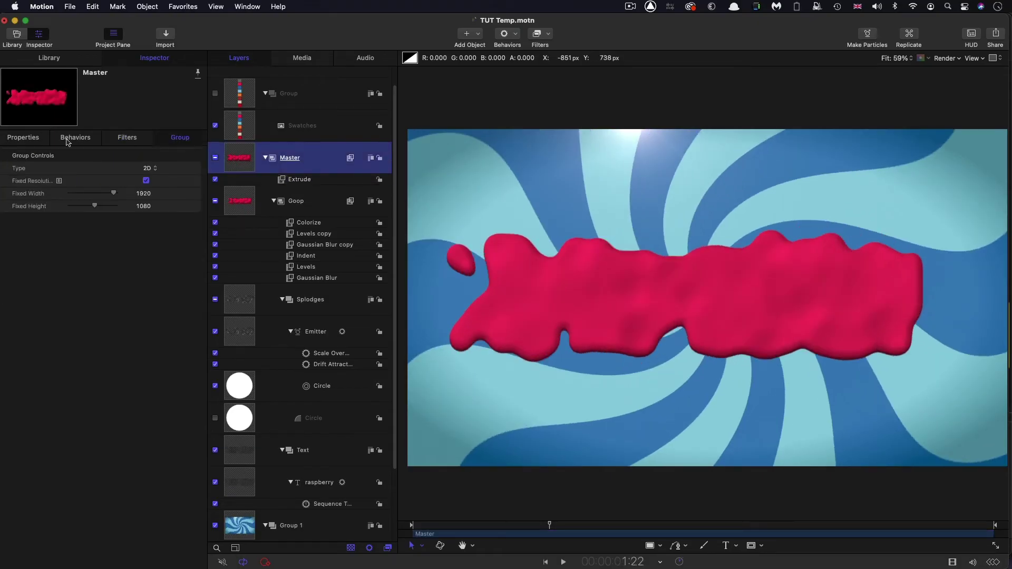
{"action": "left_click", "coordinate": [33, 140]}
{"action": "left_click", "coordinate": [6, 301]}
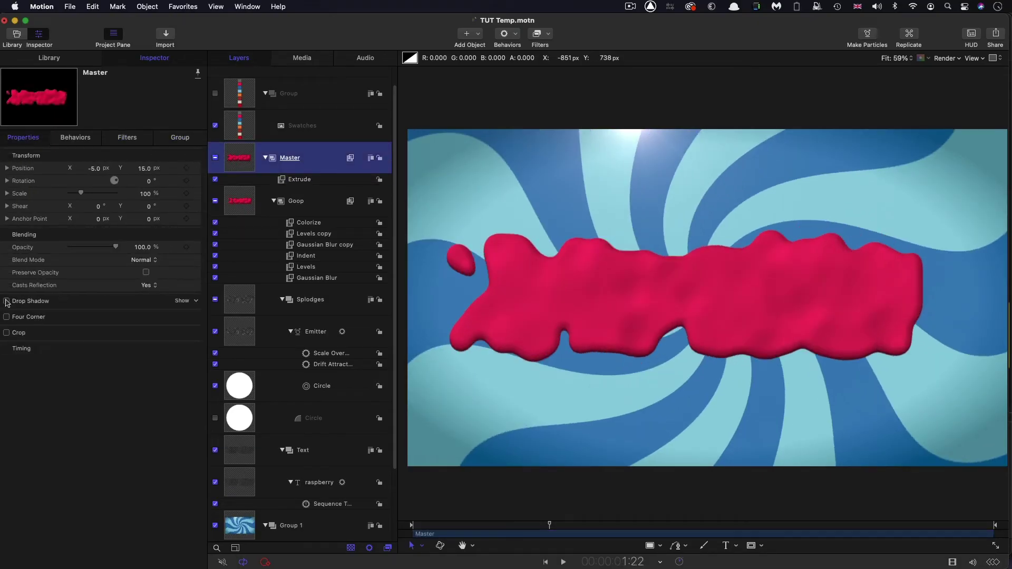
{"action": "left_click", "coordinate": [179, 302]}
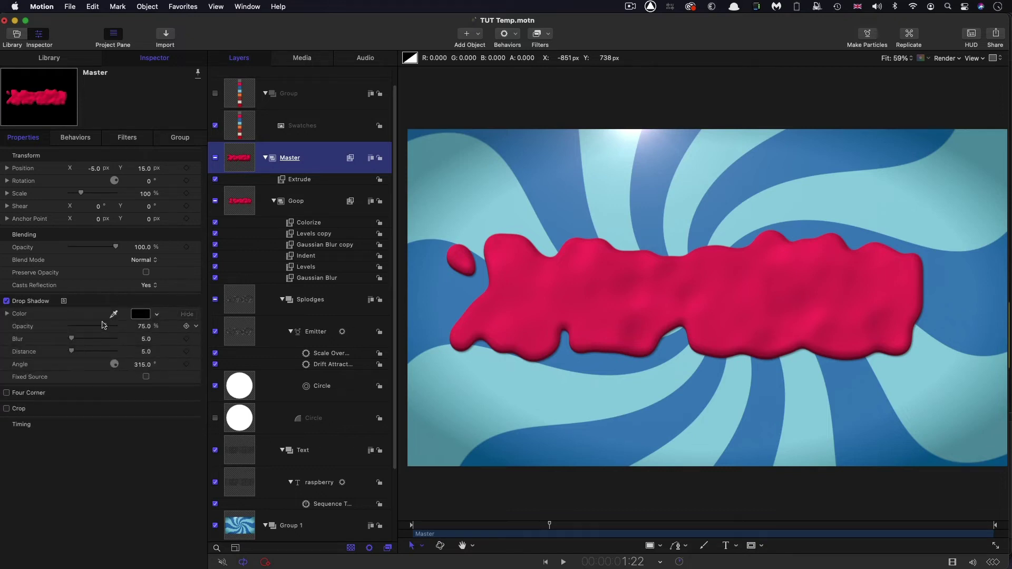
{"action": "left_click_drag", "start_coordinate": [104, 326], "coordinate": [117, 325]}
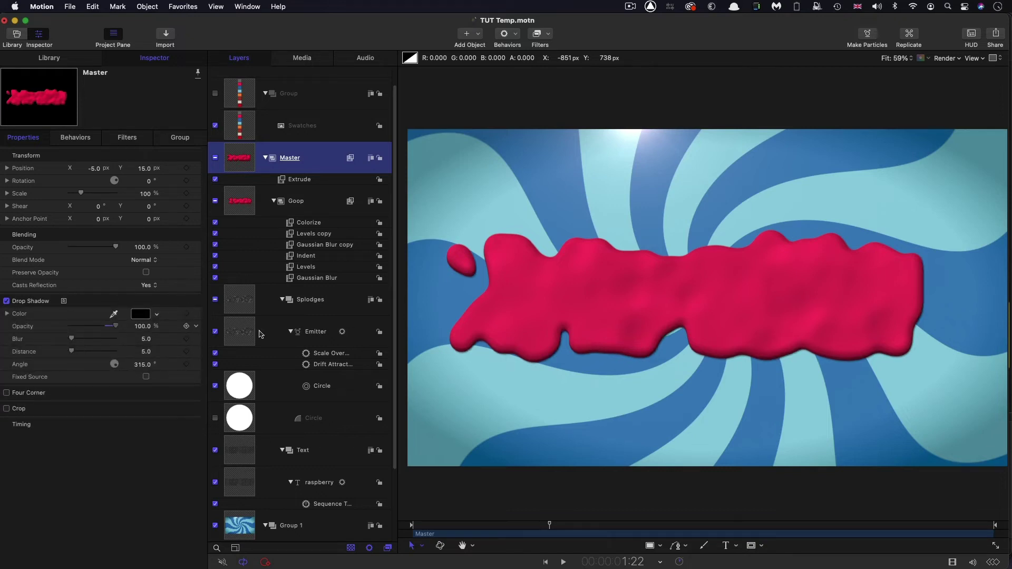
Set the Master group's Drop Shadow Blur to 20 and its Angle to 270°
{"action": "left_click", "coordinate": [145, 339]}
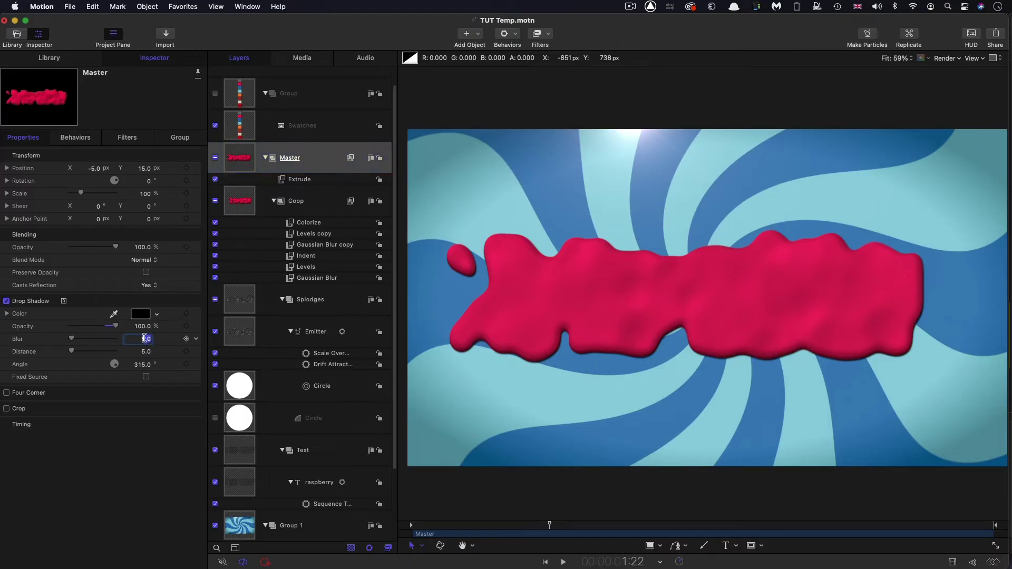
{"action": "type", "text": "20"}
{"action": "key", "text": "Tab"}
{"action": "type", "text": "27"}
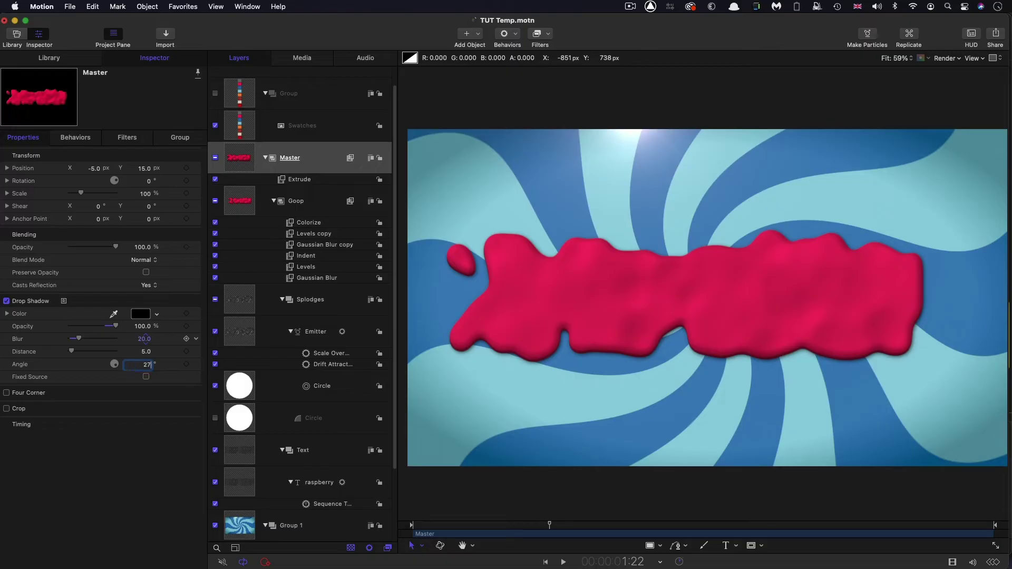
{"action": "type", "text": "0"}
{"action": "key", "text": "Return"}
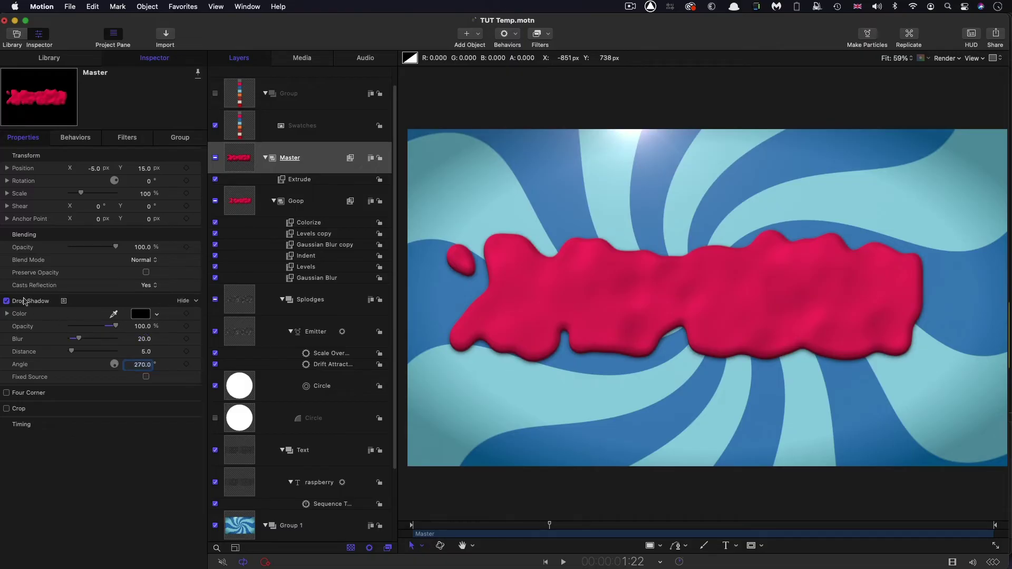
Toggle the Master group's Drop Shadow off and on to compare the title with and without it
{"action": "left_click", "coordinate": [6, 301]}
{"action": "left_click", "coordinate": [6, 301]}
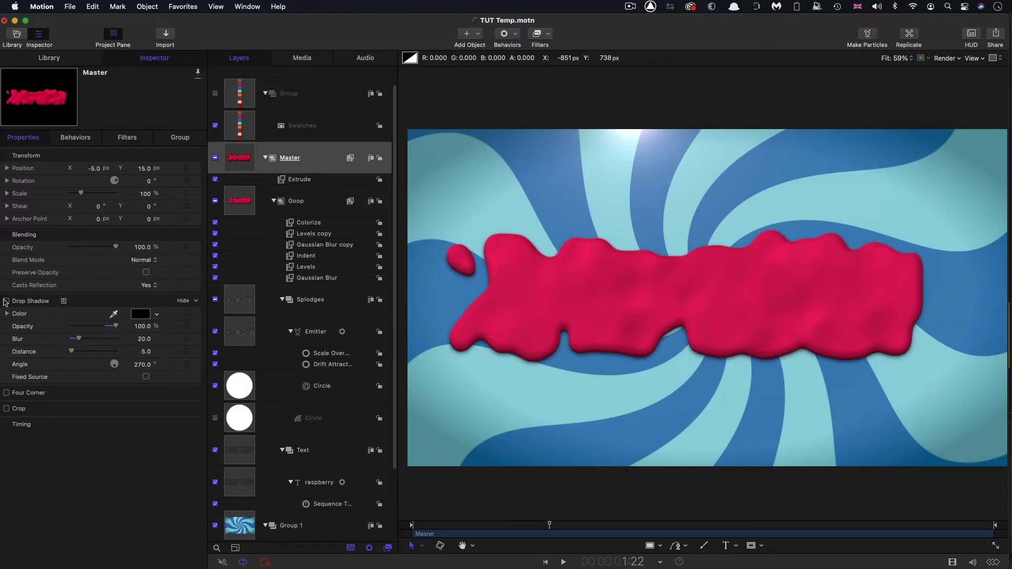
{"action": "left_click", "coordinate": [6, 301]}
{"action": "left_click", "coordinate": [6, 301]}
{"action": "left_click", "coordinate": [6, 301]}
{"action": "left_click", "coordinate": [6, 301]}
{"action": "left_click", "coordinate": [6, 301]}
Create a new group above Master and import Reflection.jpg from the Assets folder into it
{"action": "left_click", "coordinate": [237, 157]}
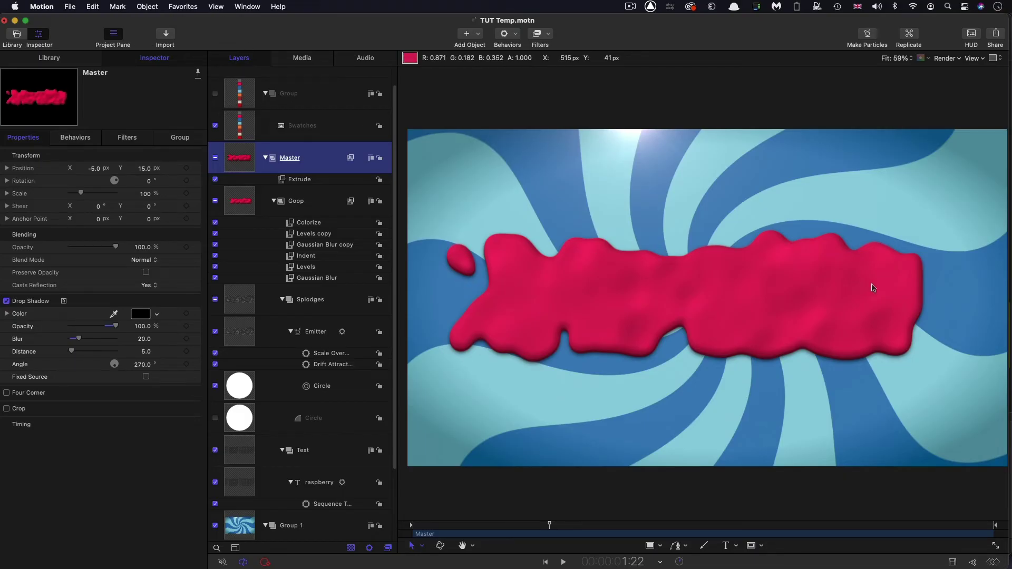
{"action": "left_click", "coordinate": [147, 6]}
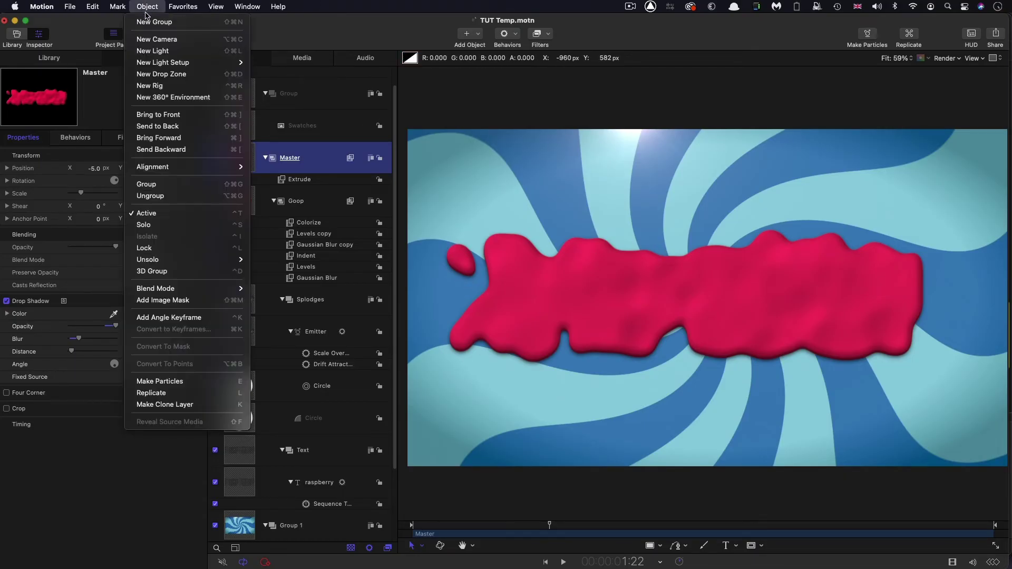
{"action": "key", "text": "Return"}
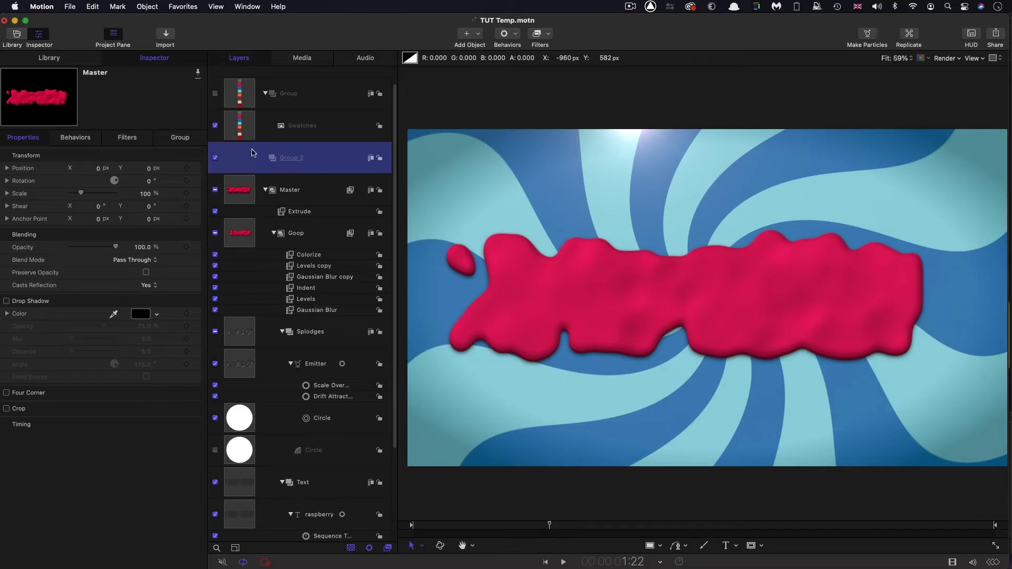
{"action": "left_click", "coordinate": [165, 34]}
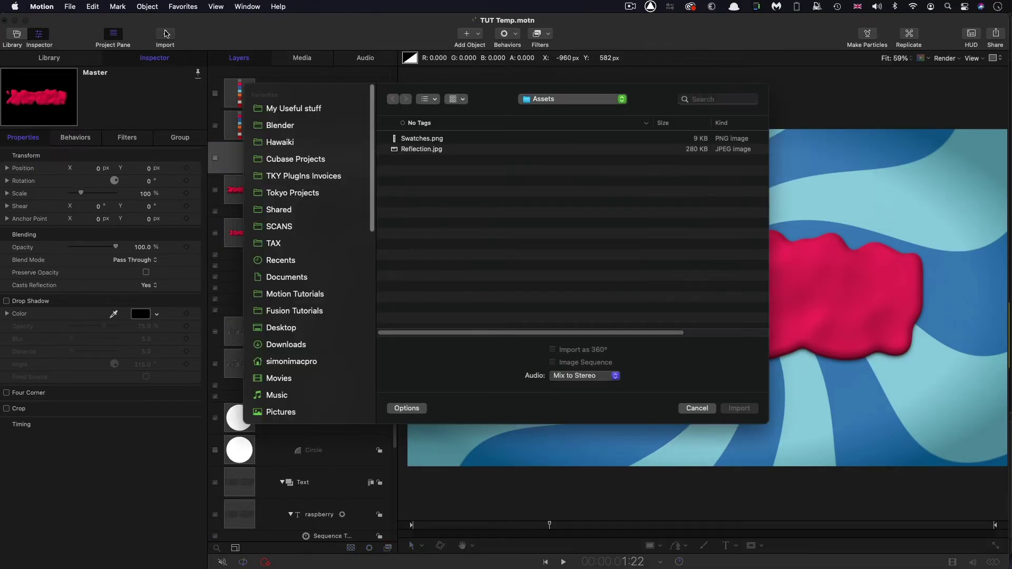
{"action": "left_click", "coordinate": [425, 150]}
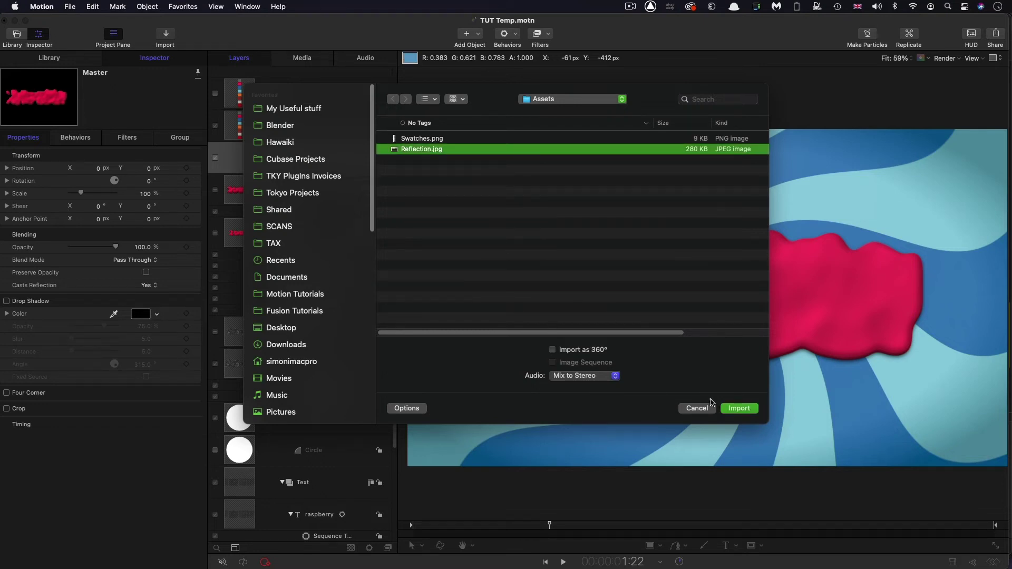
{"action": "left_click", "coordinate": [747, 410]}
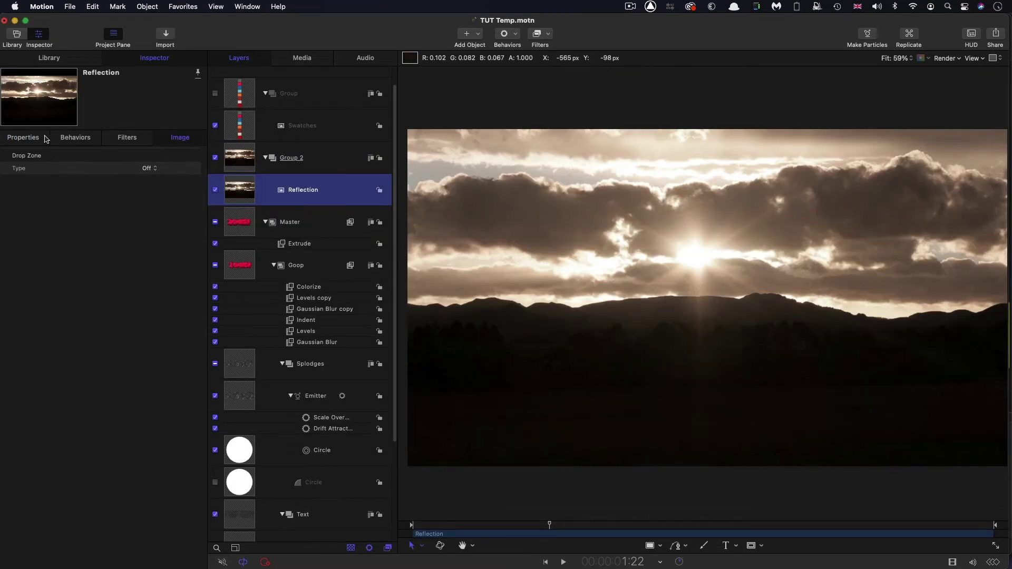
Add an Image Mask to the group containing Reflection and use the Goop group as its mask source
{"action": "left_click", "coordinate": [245, 158]}
{"action": "right_click", "coordinate": [240, 154]}
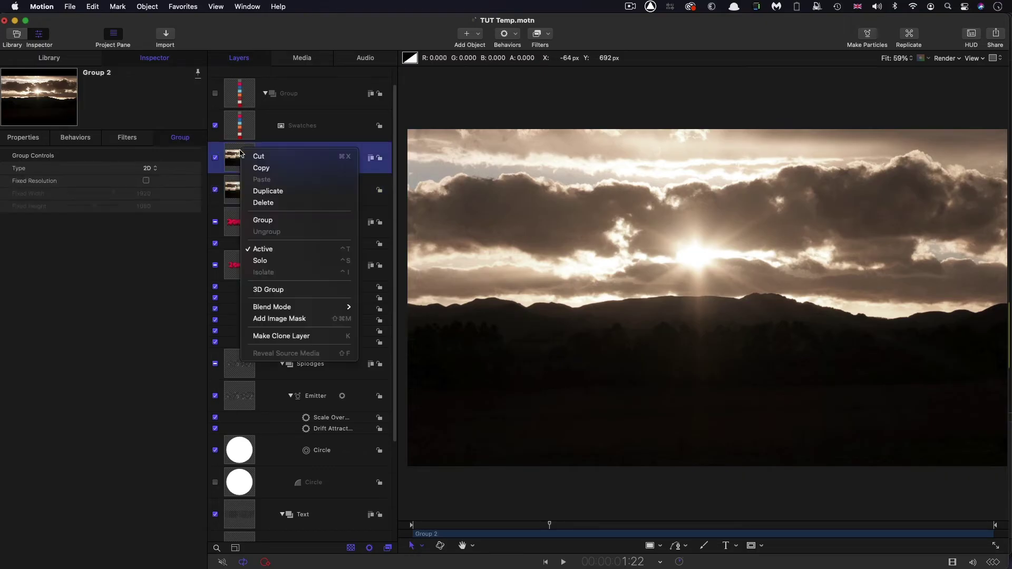
{"action": "left_click", "coordinate": [293, 320]}
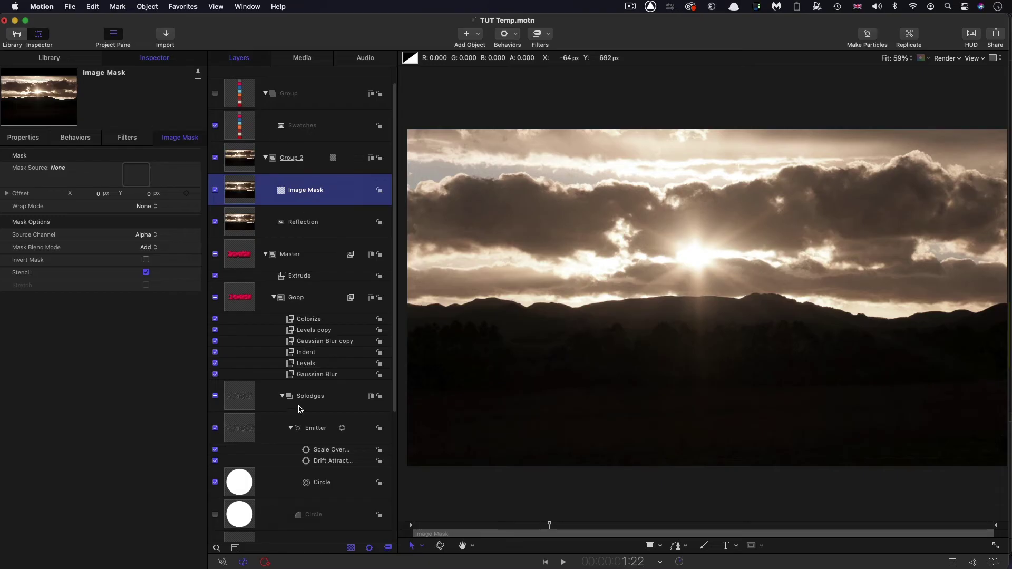
{"action": "scroll", "coordinate": [275, 485], "scroll_direction": "down", "scroll_amount": 3}
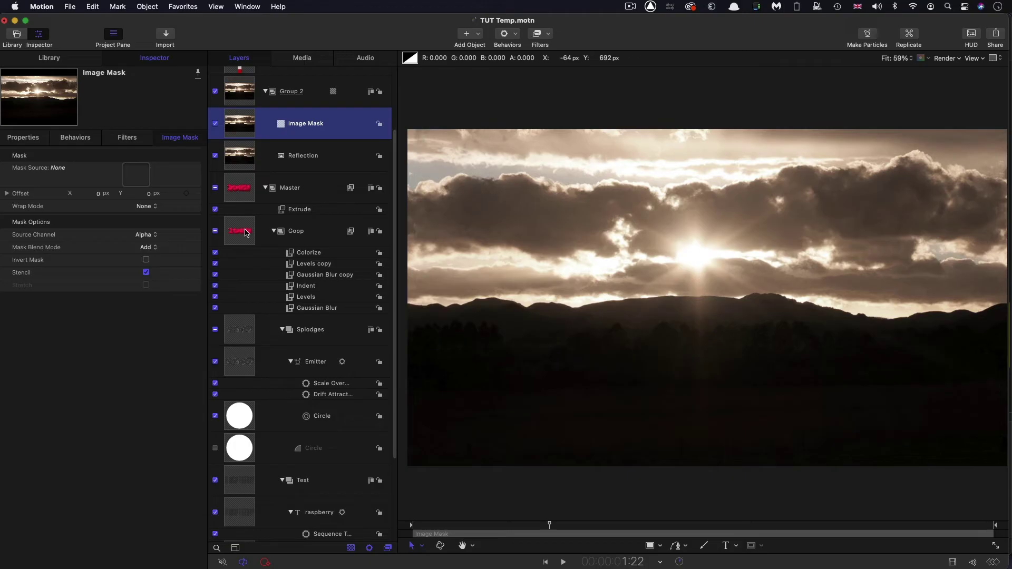
{"action": "left_click_drag", "start_coordinate": [246, 232], "coordinate": [135, 174]}
{"action": "left_click", "coordinate": [215, 232]}
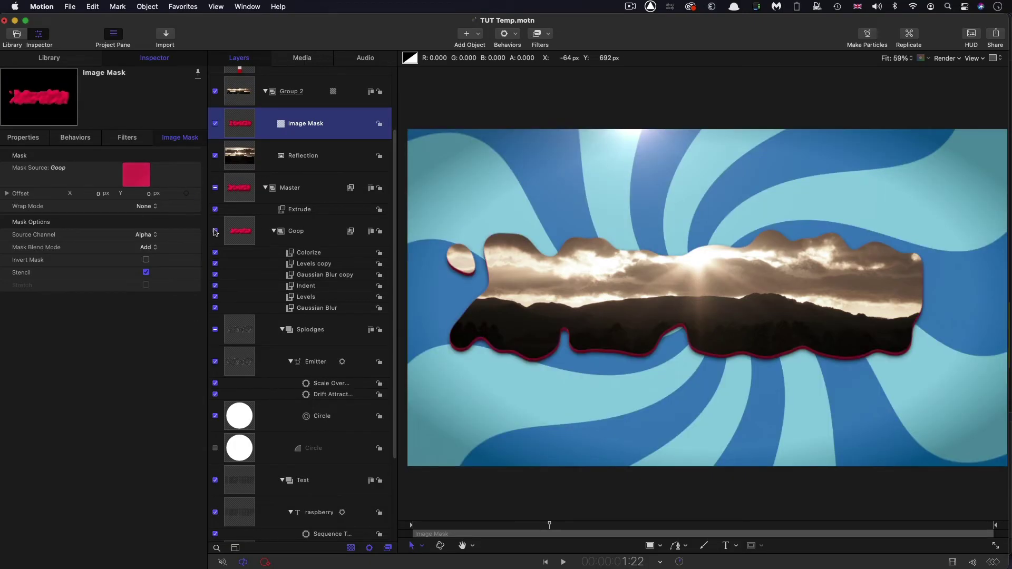
{"action": "scroll", "coordinate": [365, 305], "scroll_direction": "up", "scroll_amount": 5}
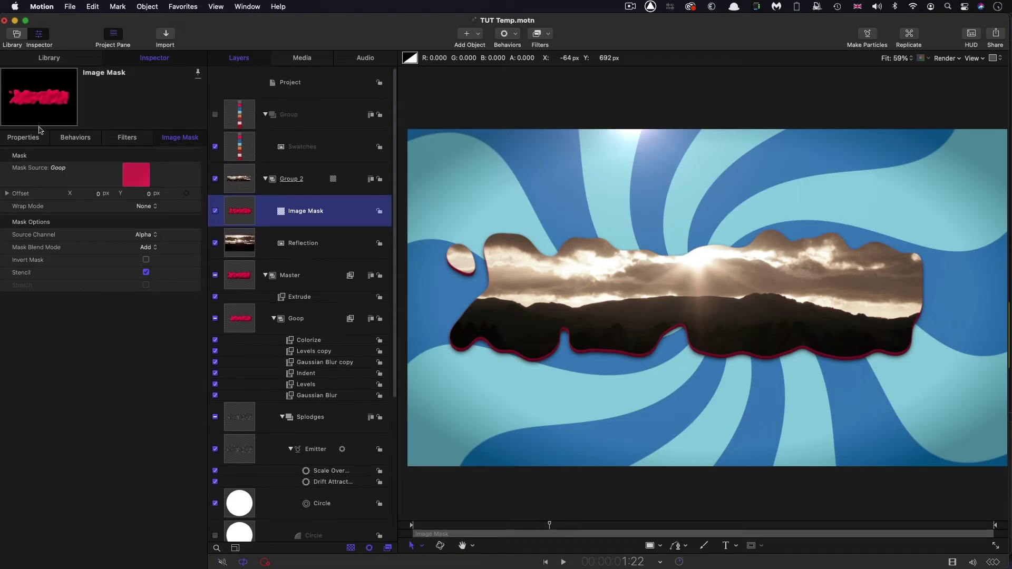
Set the Opacity of the group containing Reflection to 1%
{"action": "left_click", "coordinate": [24, 138]}
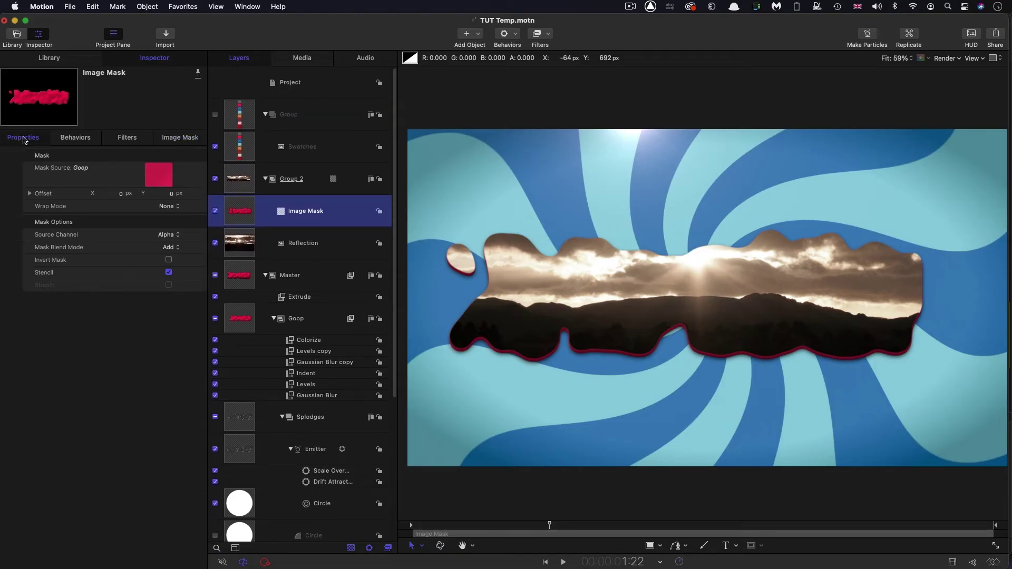
{"action": "left_click", "coordinate": [234, 185]}
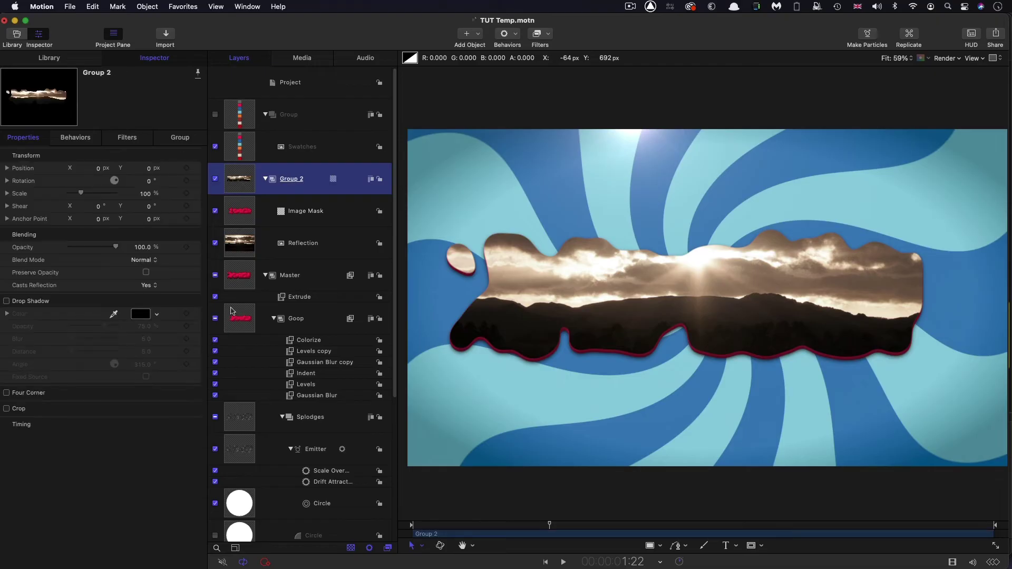
{"action": "left_click", "coordinate": [145, 246]}
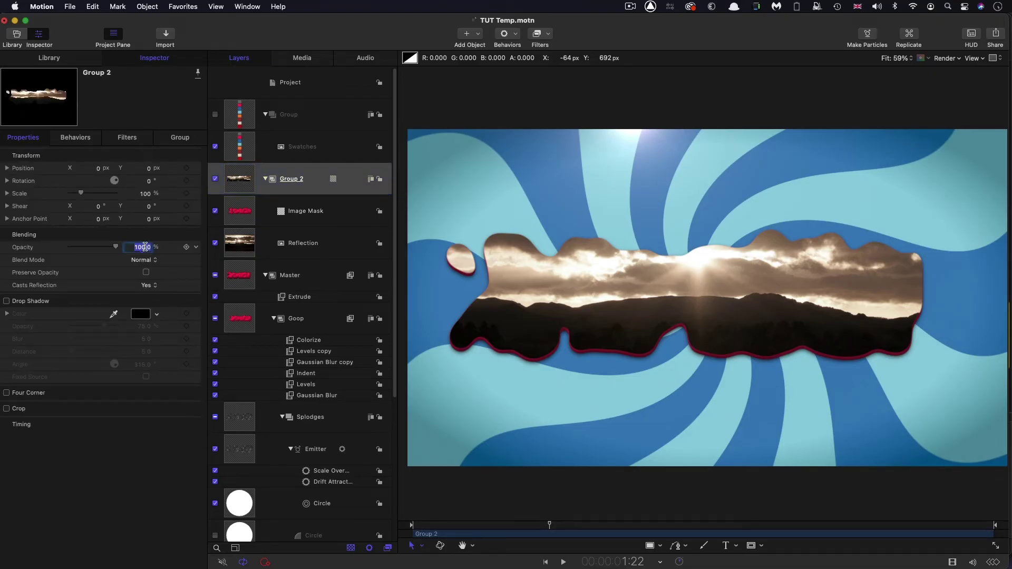
{"action": "type", "text": "1"}
{"action": "key", "text": "Return"}
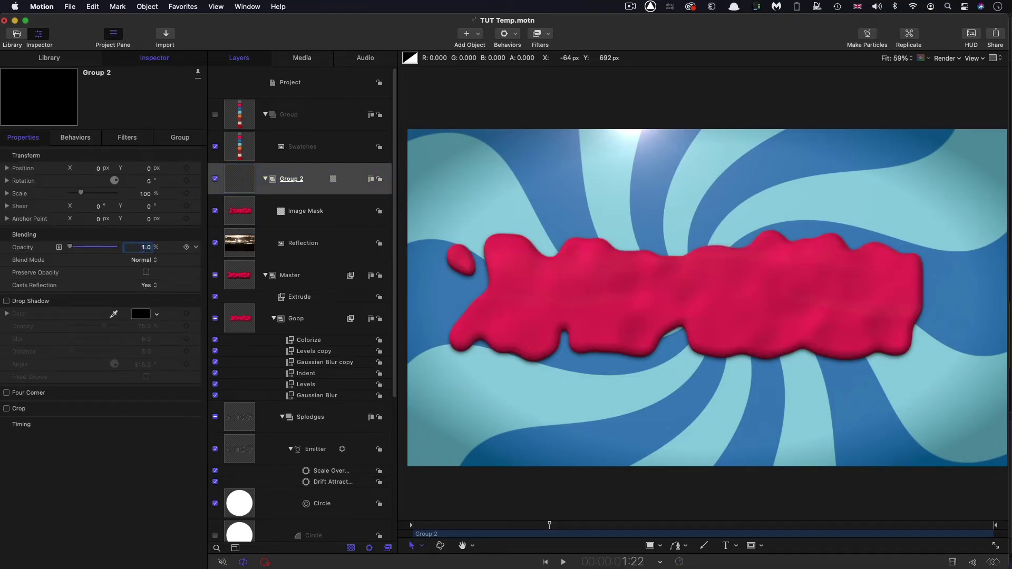
Toggle the reflection group off and on to compare the goop with and without the reflection
{"action": "left_click", "coordinate": [215, 180]}
{"action": "left_click", "coordinate": [215, 179]}
{"action": "left_click", "coordinate": [215, 179]}
{"action": "left_click", "coordinate": [215, 179]}
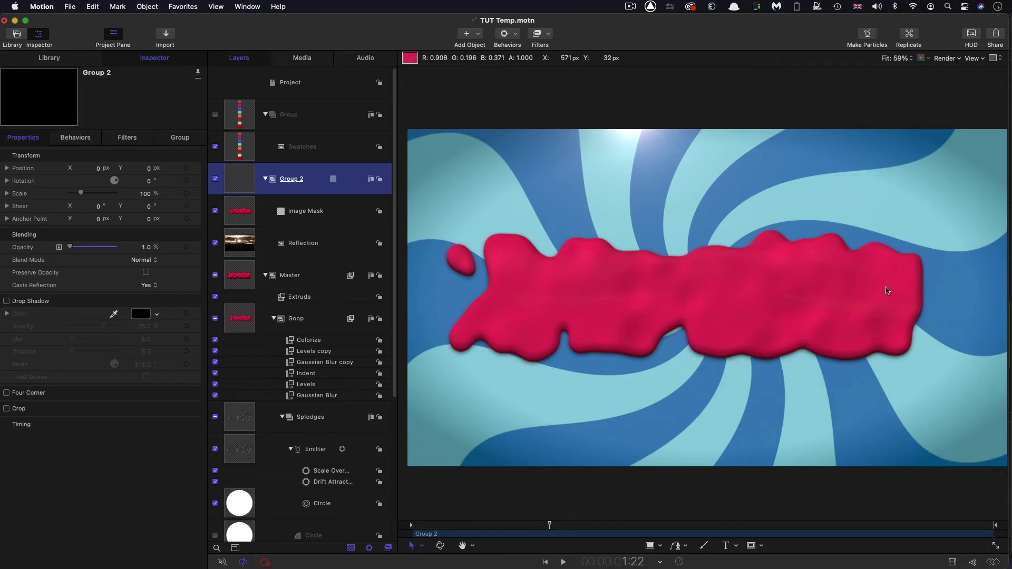
Apply the Underwater distortion filter to the Reflection layer
{"action": "left_click", "coordinate": [236, 240]}
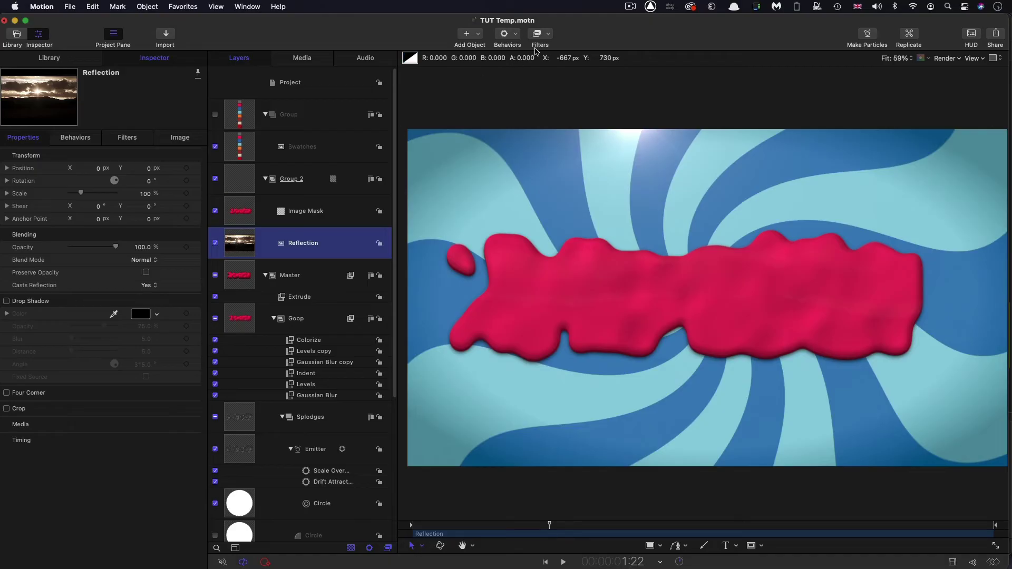
{"action": "left_click", "coordinate": [548, 35]}
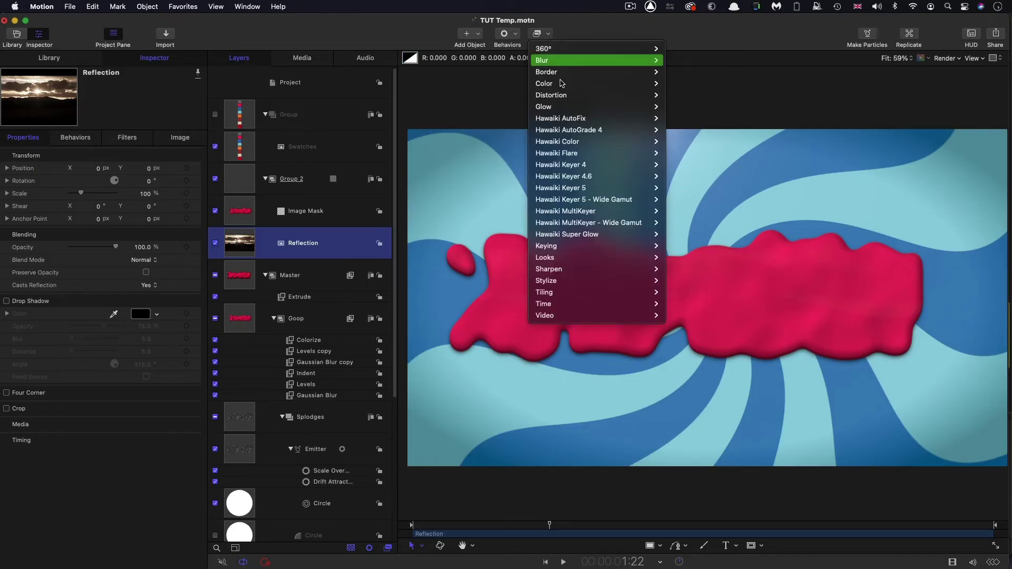
{"action": "mouse_move", "coordinate": [580, 96]}
{"action": "left_click", "coordinate": [706, 407]}
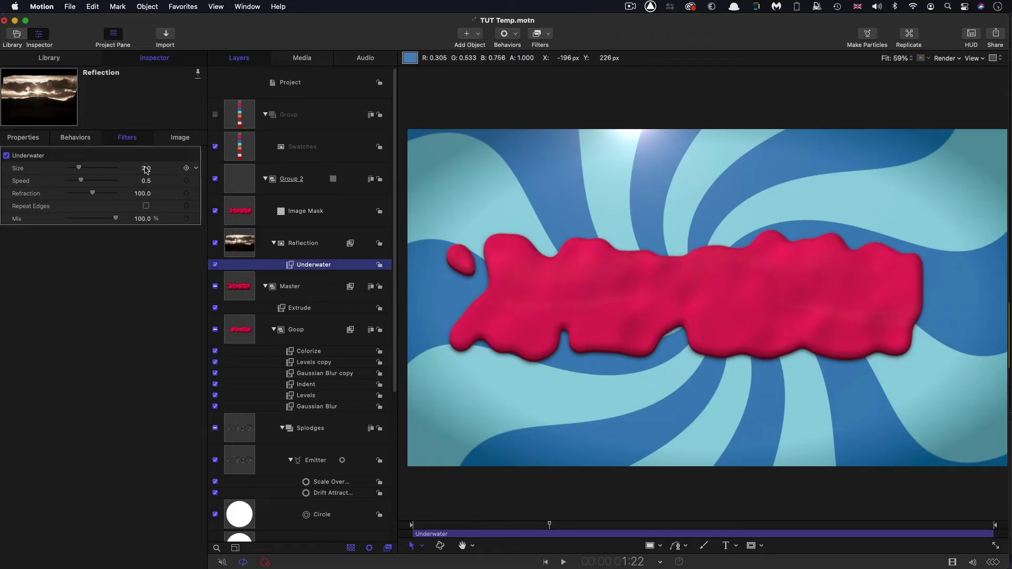
Set the Underwater filter's Size to 1 and its Speed to 0.2
{"action": "left_click", "coordinate": [146, 168]}
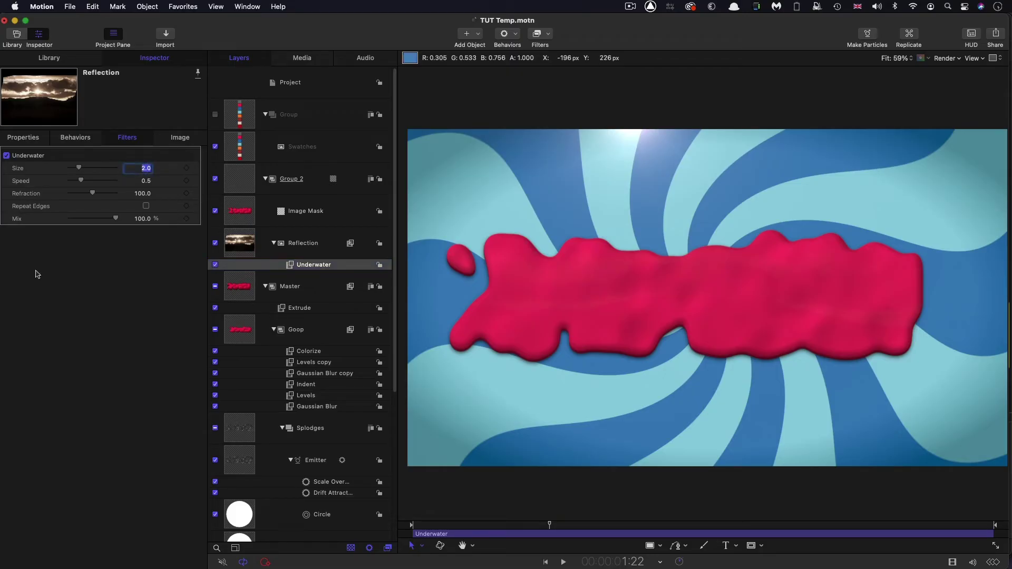
{"action": "type", "text": "1"}
{"action": "key", "text": "Return"}
{"action": "left_click", "coordinate": [145, 181]}
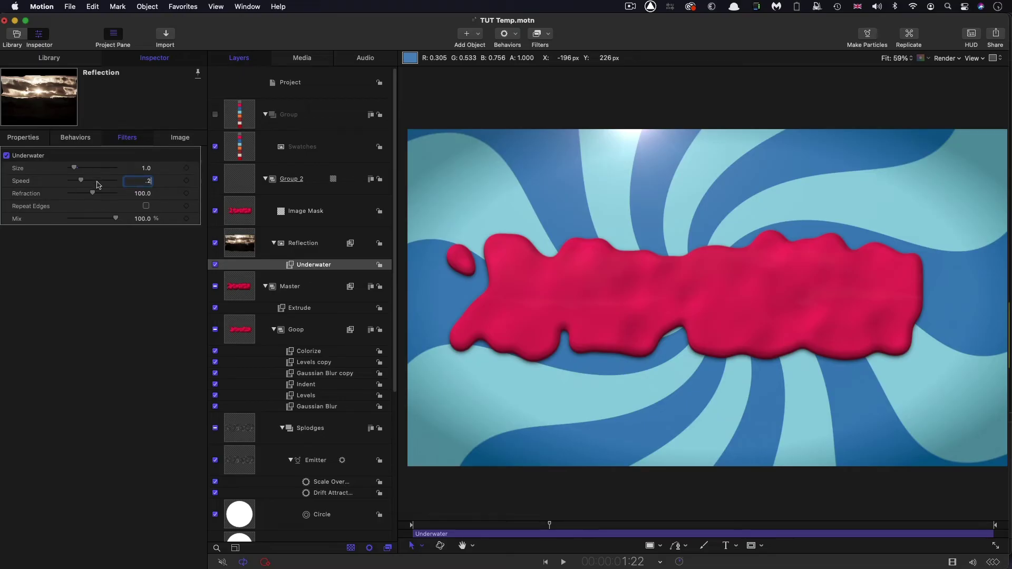
{"action": "type", "text": ".2"}
{"action": "key", "text": "Return"}
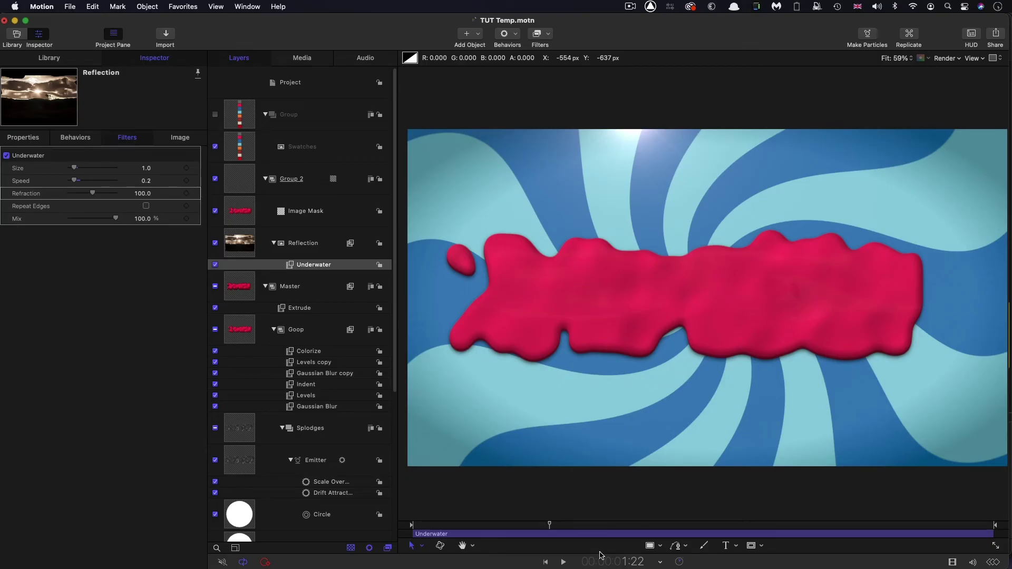
At frame 3:00, add a keyframe to the Underwater filter's Refraction with a value of 75
{"action": "left_click", "coordinate": [641, 563]}
{"action": "type", "text": "300"}
{"action": "key", "text": "Return"}
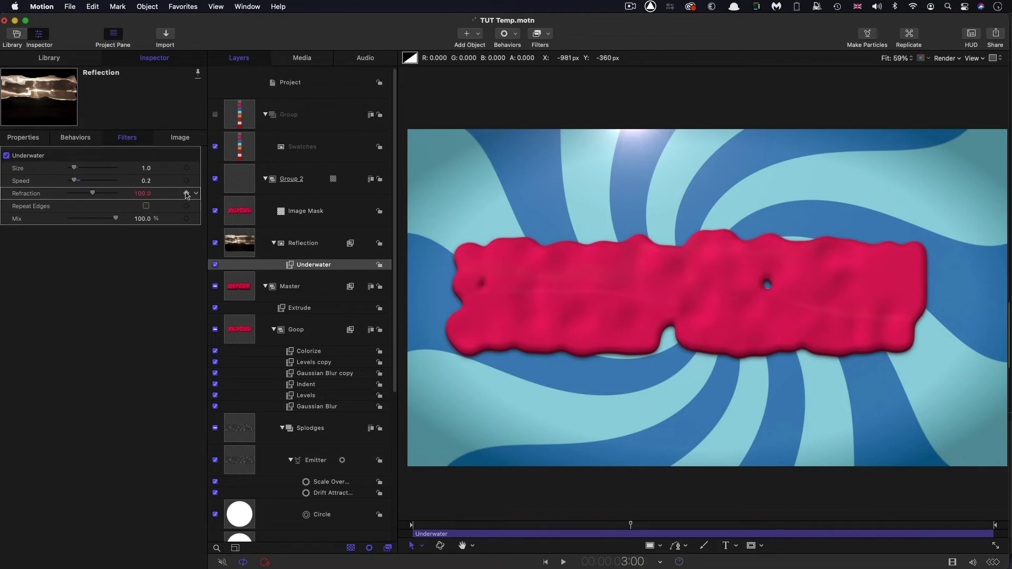
{"action": "left_click", "coordinate": [143, 193]}
{"action": "type", "text": "75"}
{"action": "key", "text": "Return"}
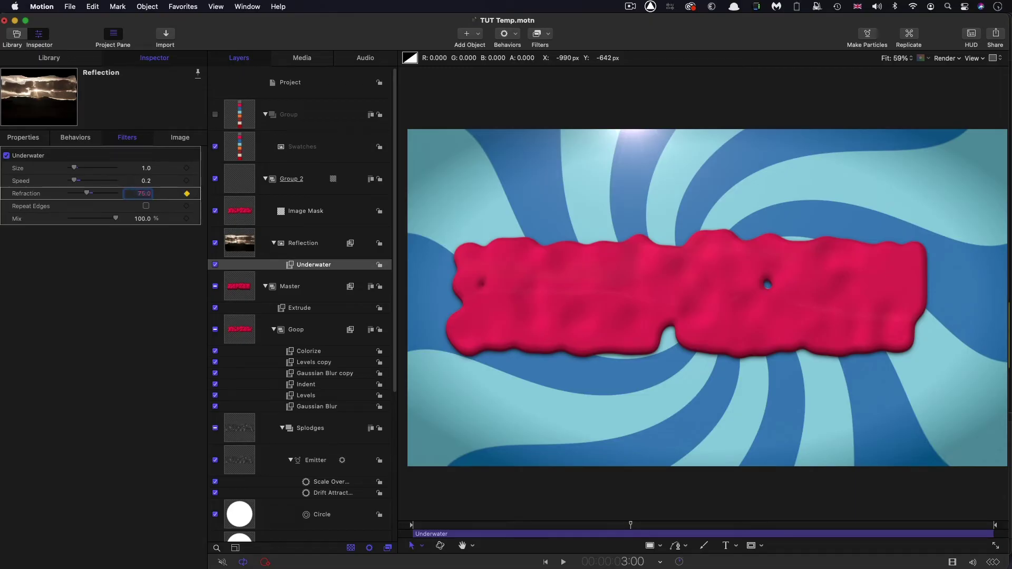
At frame 5:00, set a keyframe of 0 for the Underwater filter's Refraction
{"action": "left_click", "coordinate": [637, 561]}
{"action": "type", "text": "500"}
{"action": "key", "text": "Return"}
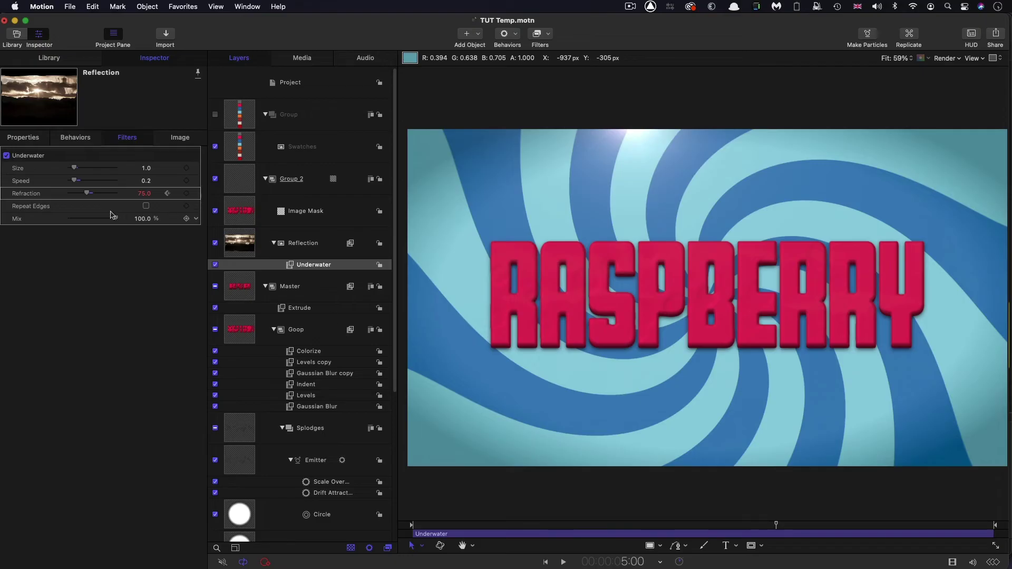
{"action": "left_click_drag", "start_coordinate": [88, 195], "coordinate": [31, 193]}
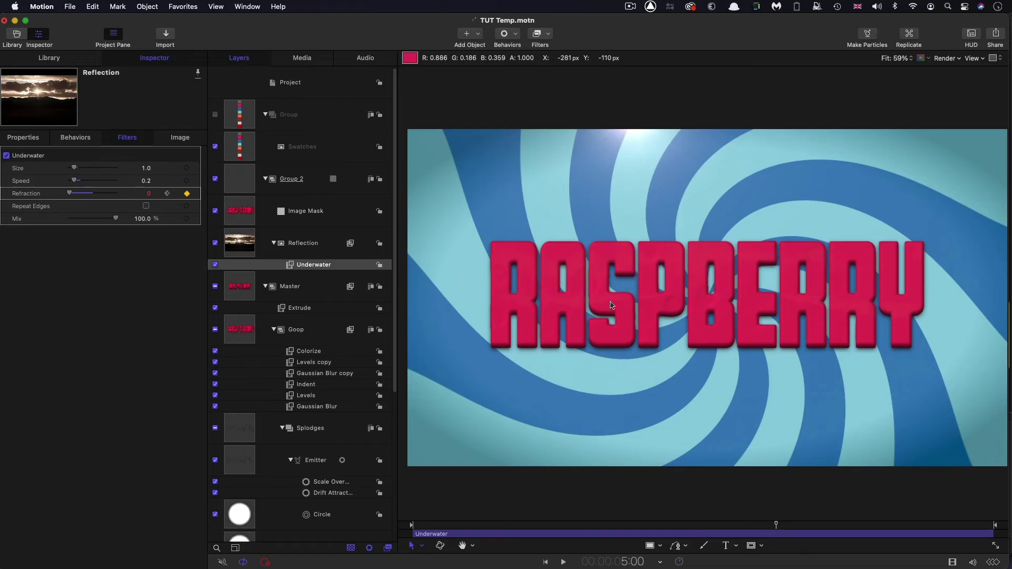
Play and scrub the animation, toggling the reflection group off and on to compare the goop with and without it
{"action": "key", "text": "space"}
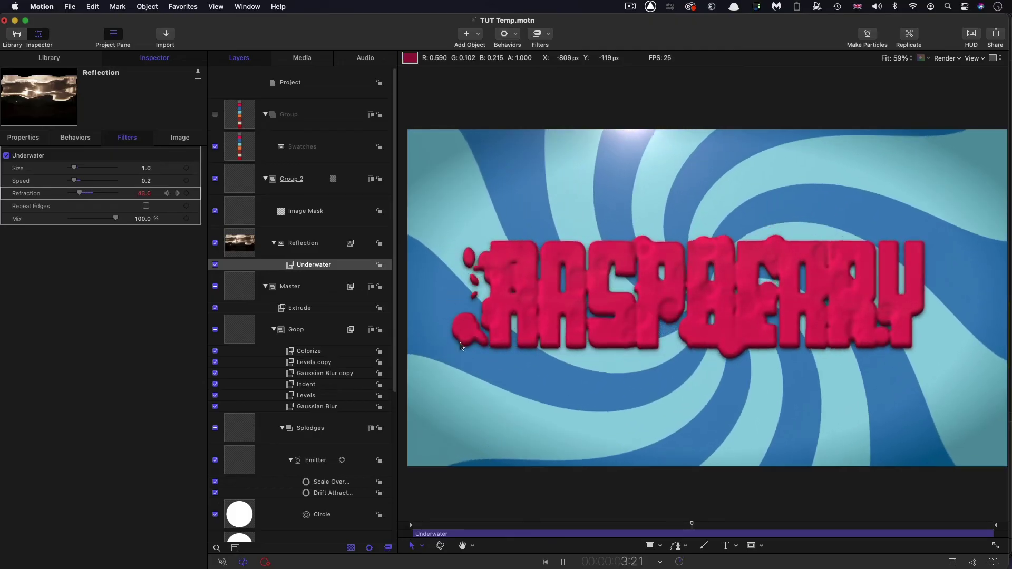
{"action": "left_click_drag", "start_coordinate": [474, 525], "coordinate": [541, 525]}
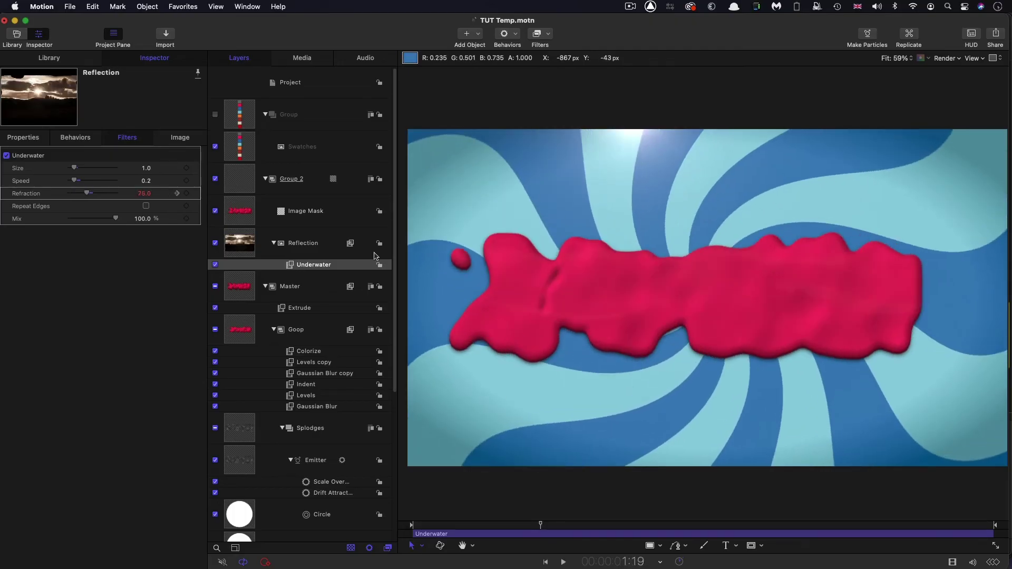
{"action": "left_click", "coordinate": [215, 178]}
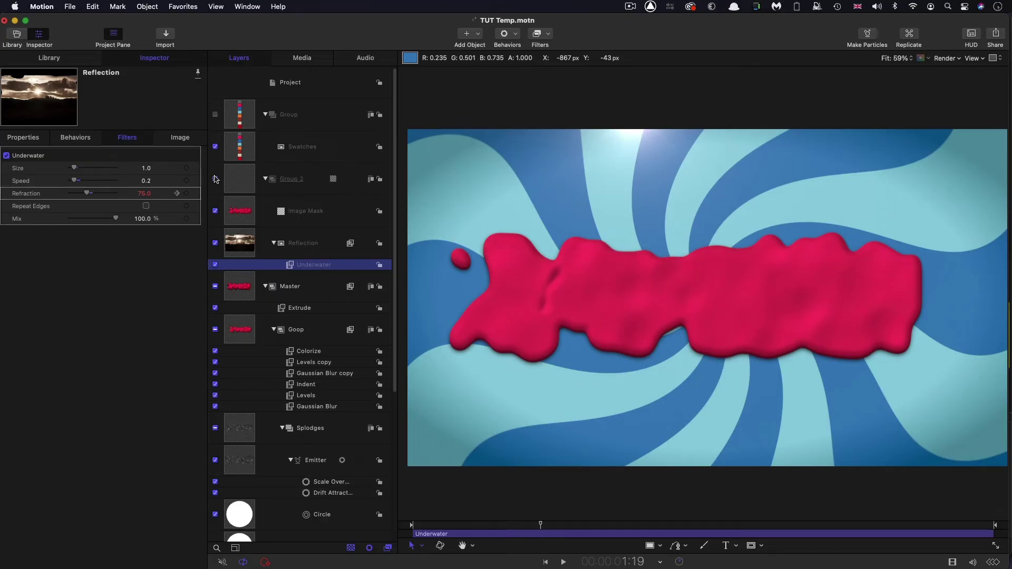
{"action": "left_click", "coordinate": [215, 178]}
{"action": "key", "text": "space"}
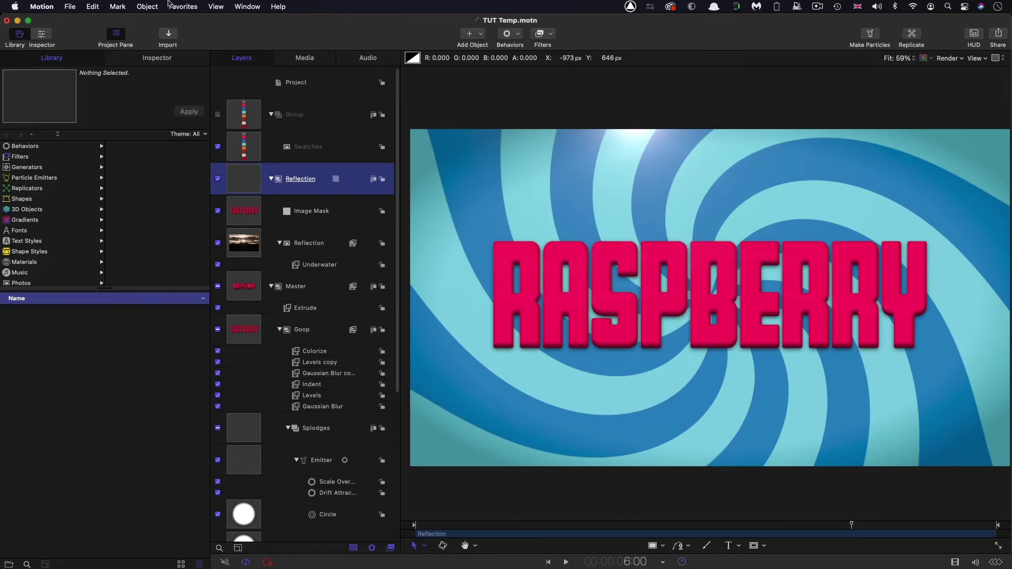
Create a new group above the Reflection group and name it Arch
{"action": "left_click", "coordinate": [152, 6]}
{"action": "left_click", "coordinate": [151, 21]}
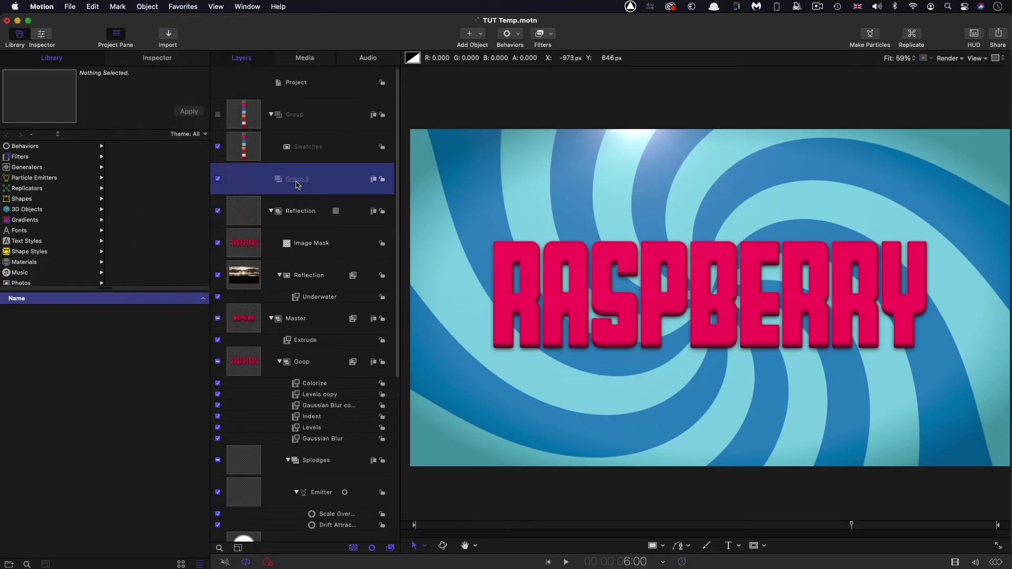
{"action": "double_click", "coordinate": [295, 179]}
{"action": "type", "text": "Arch"}
Add the Stripes generator from the library to the Arch group
{"action": "left_click", "coordinate": [35, 168]}
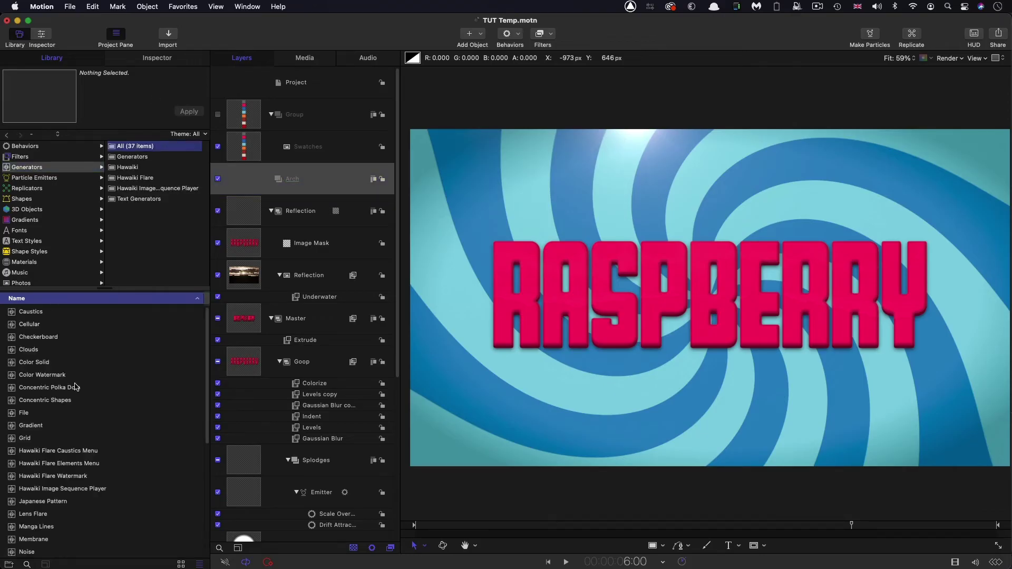
{"action": "scroll", "coordinate": [77, 387], "scroll_direction": "down", "scroll_amount": 10}
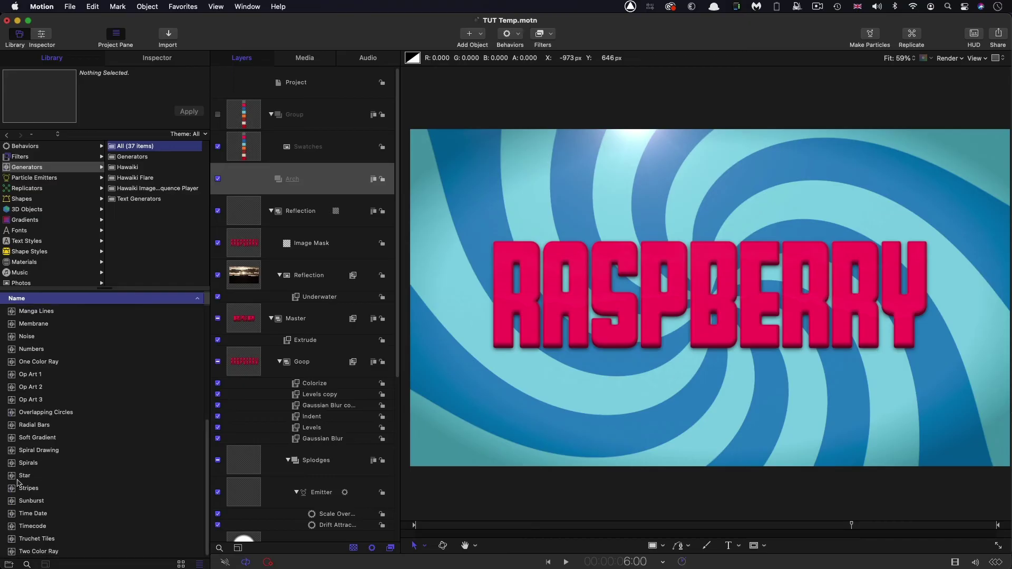
{"action": "left_click_drag", "start_coordinate": [8, 494], "coordinate": [319, 183]}
Using the temporarily shown swatches, sample the pale beige for the Stripes' Color 1 and the bright red for Color 2
{"action": "left_click", "coordinate": [218, 115]}
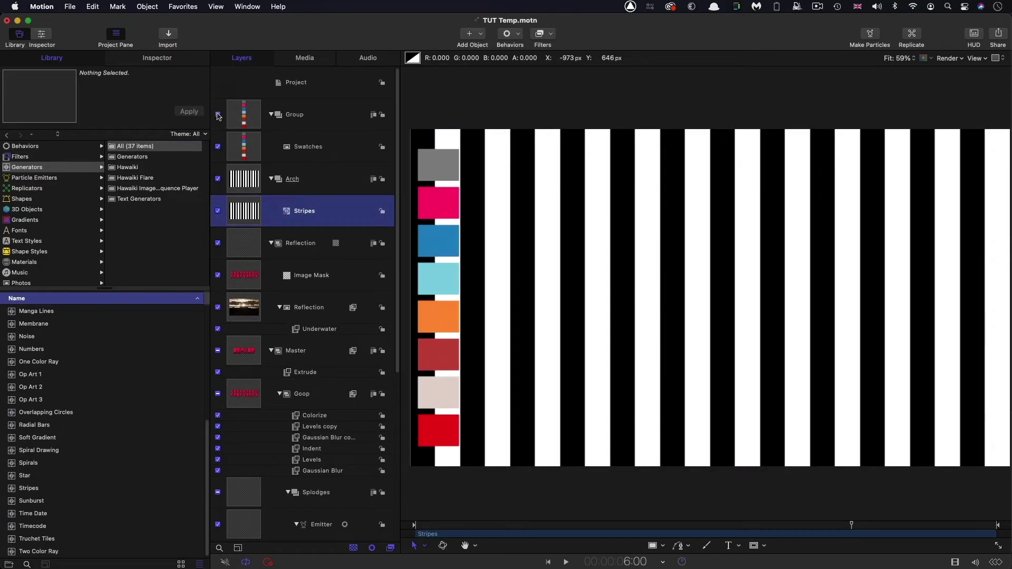
{"action": "left_click", "coordinate": [157, 58]}
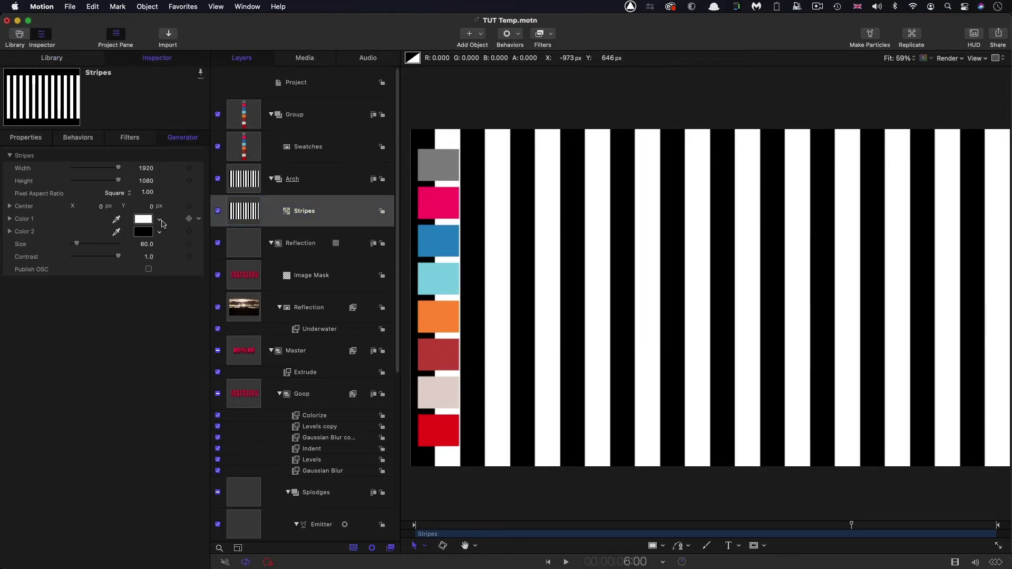
{"action": "left_click", "coordinate": [116, 219]}
{"action": "left_click", "coordinate": [433, 379]}
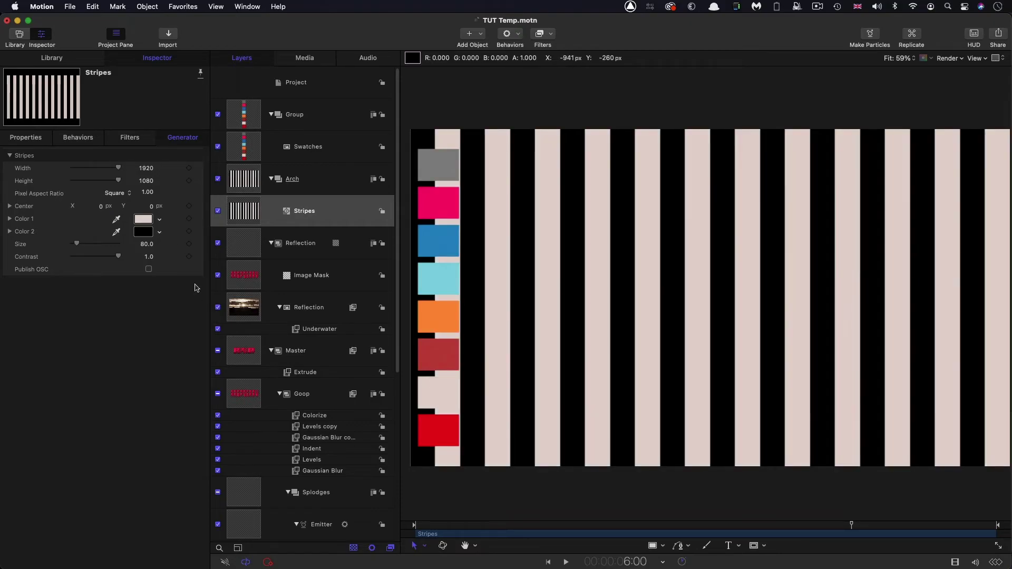
{"action": "left_click", "coordinate": [117, 232]}
{"action": "left_click", "coordinate": [454, 442]}
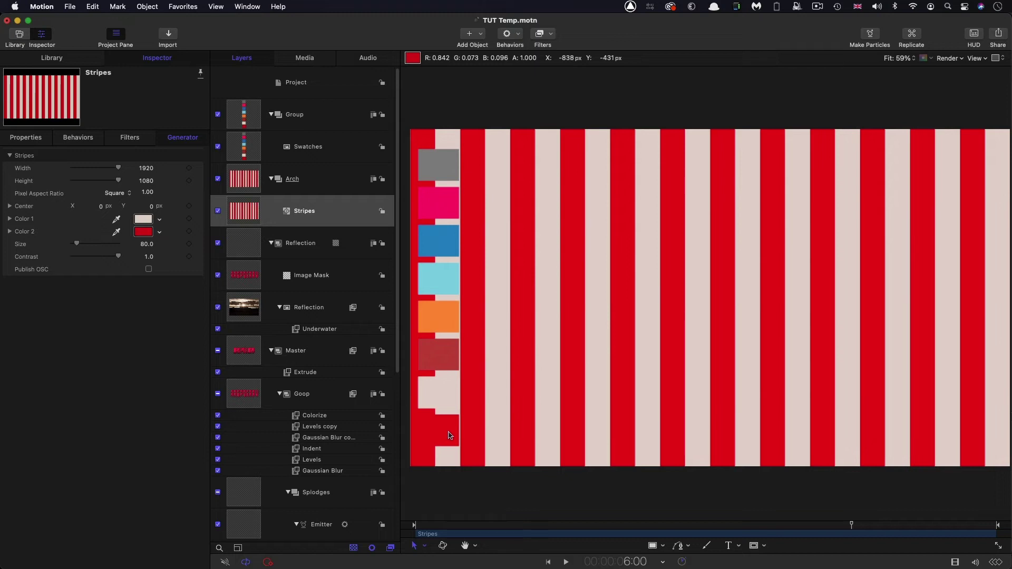
{"action": "left_click", "coordinate": [218, 115]}
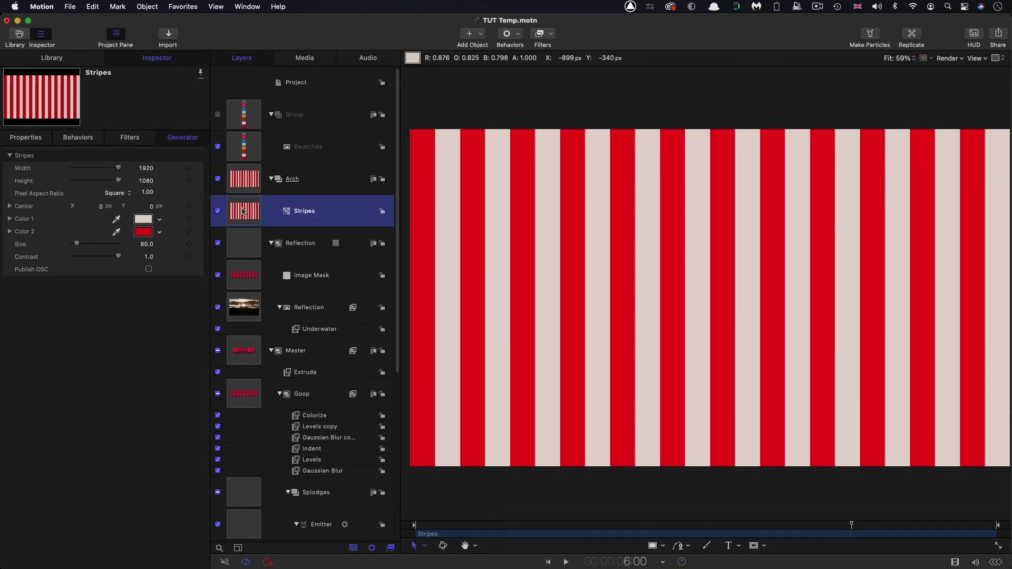
Set the Stripes generator's Height to 270
{"action": "left_click", "coordinate": [143, 183]}
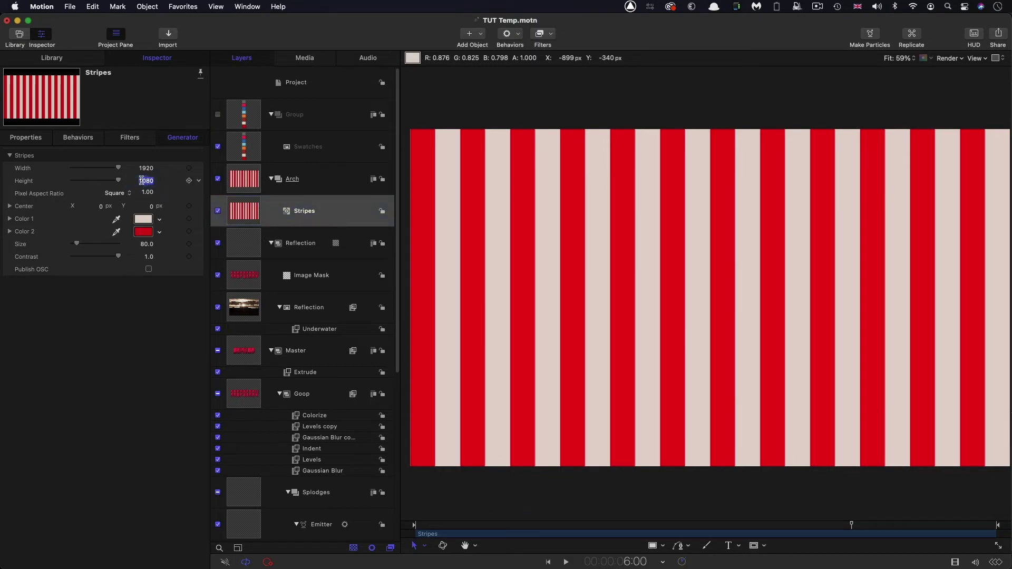
{"action": "type", "text": "270"}
{"action": "key", "text": "Return"}
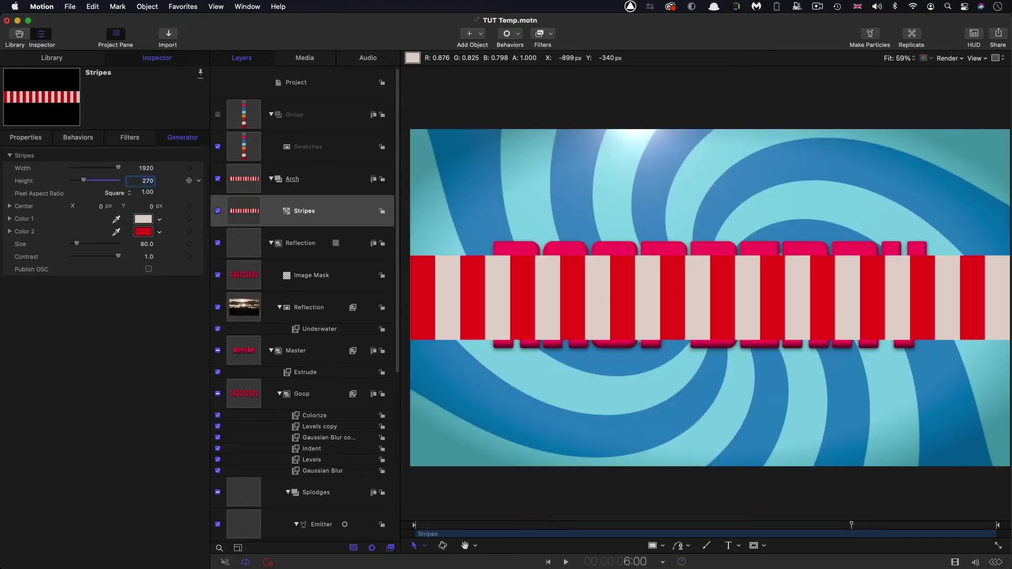
Set the X position of the Stripes layer to -500 px
{"action": "left_click", "coordinate": [23, 138]}
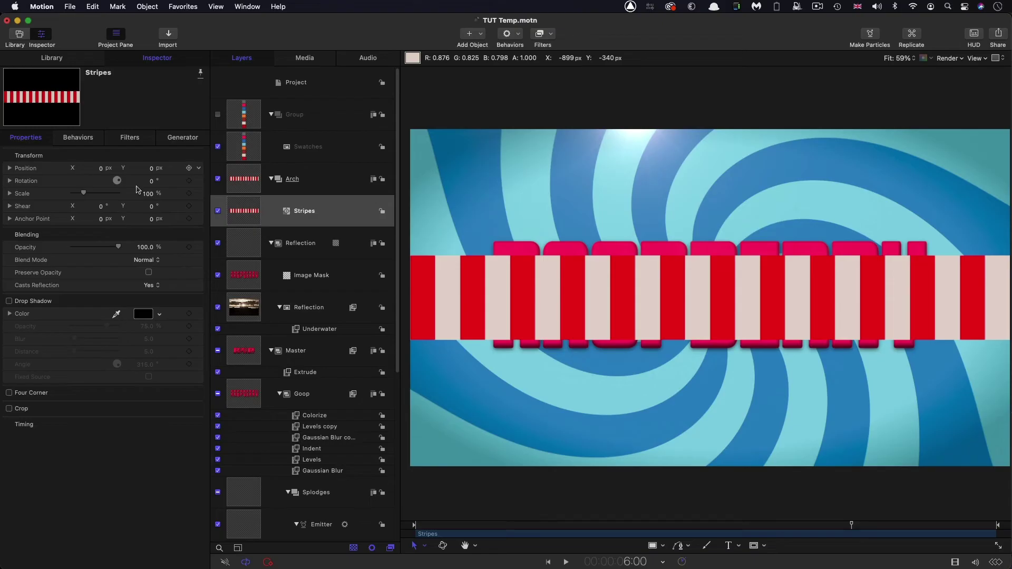
{"action": "left_click", "coordinate": [101, 168]}
{"action": "type", "text": "-500"}
{"action": "key", "text": "Tab"}
Rotate the Stripes layer -40° around X and 90° around Z
{"action": "left_click", "coordinate": [9, 181]}
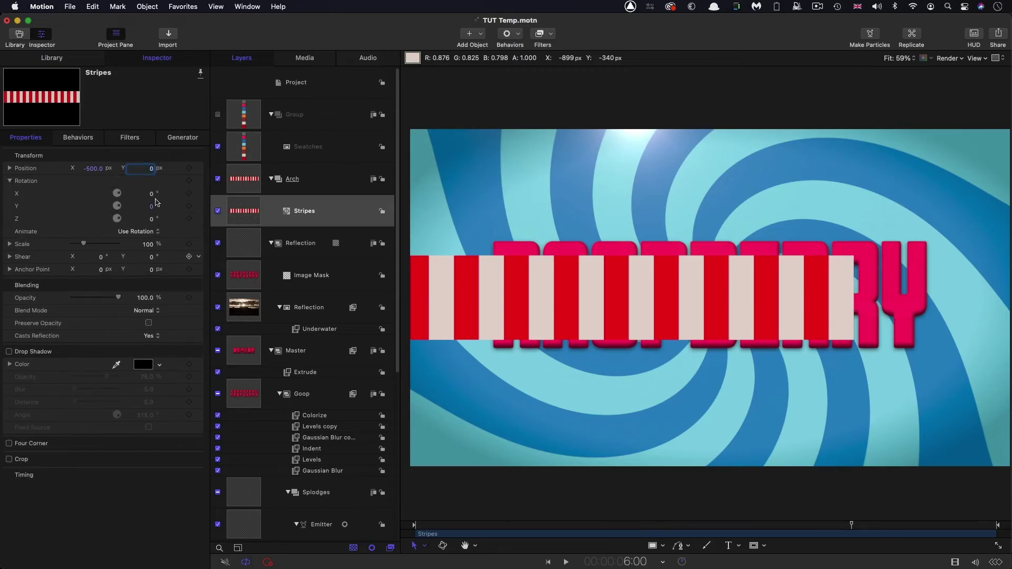
{"action": "left_click", "coordinate": [151, 196]}
{"action": "key", "text": "Return"}
{"action": "key", "text": "Tab"}
{"action": "key", "text": "Tab"}
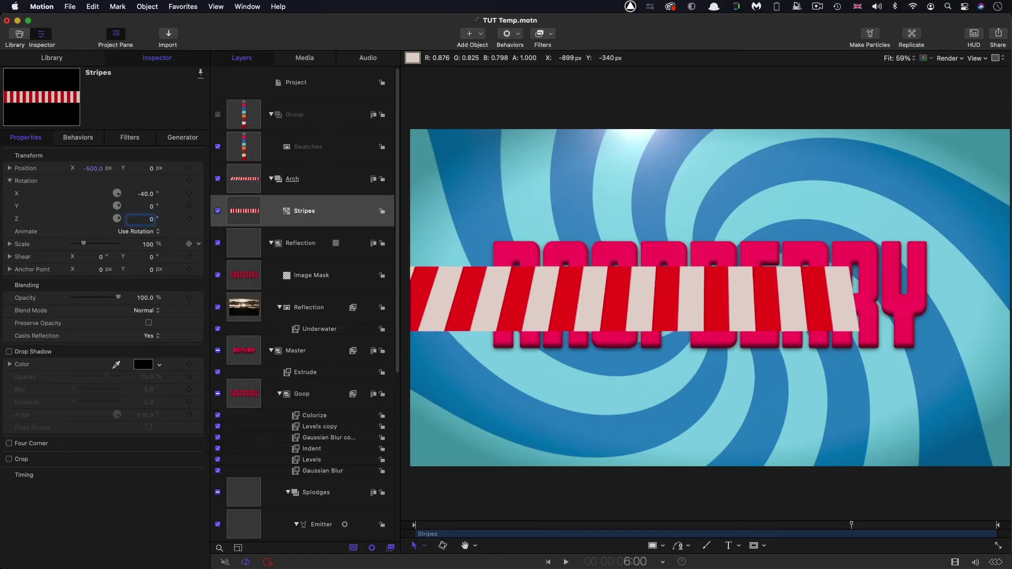
{"action": "key", "text": "Return"}
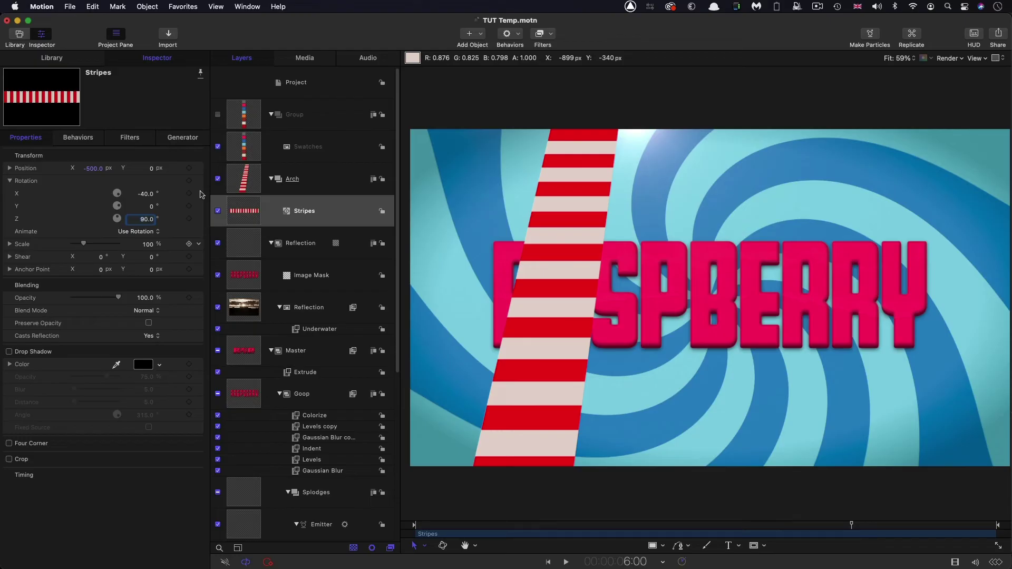
Apply the Twirl distortion filter to the Stripes layer with an Amount of 0.85 and a Twirl of 75°
{"action": "left_click", "coordinate": [548, 33]}
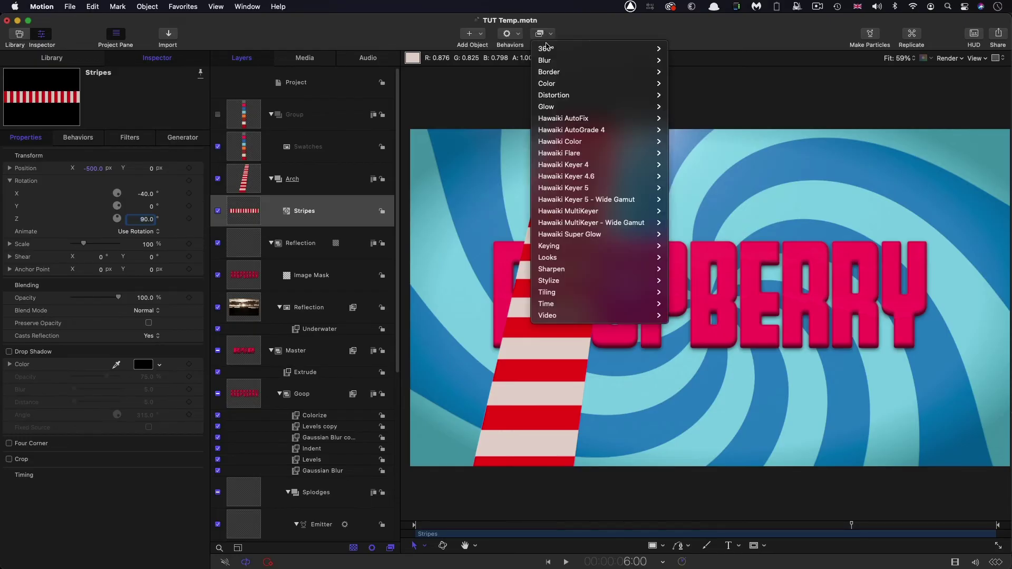
{"action": "mouse_move", "coordinate": [549, 97]}
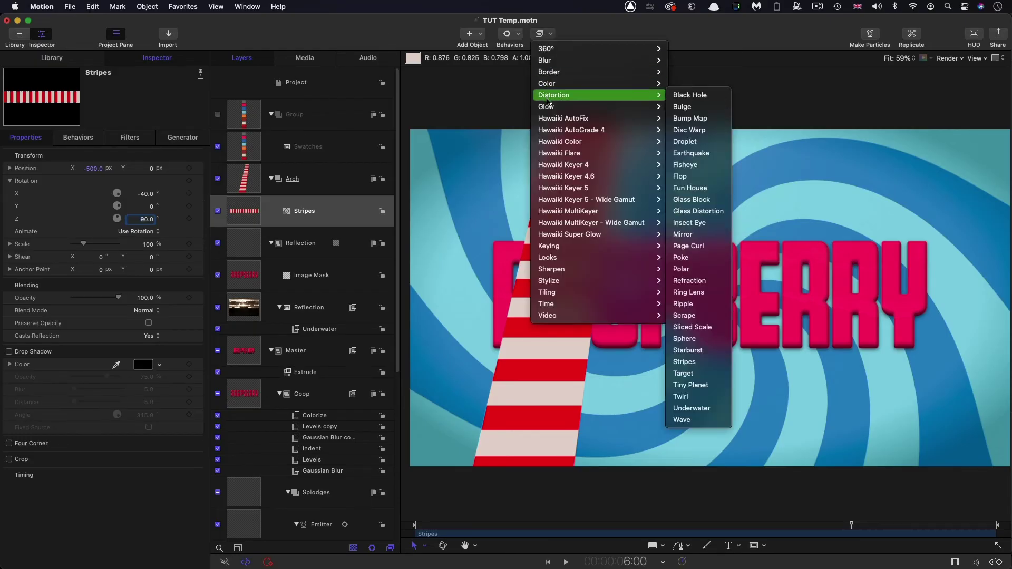
{"action": "left_click", "coordinate": [707, 396]}
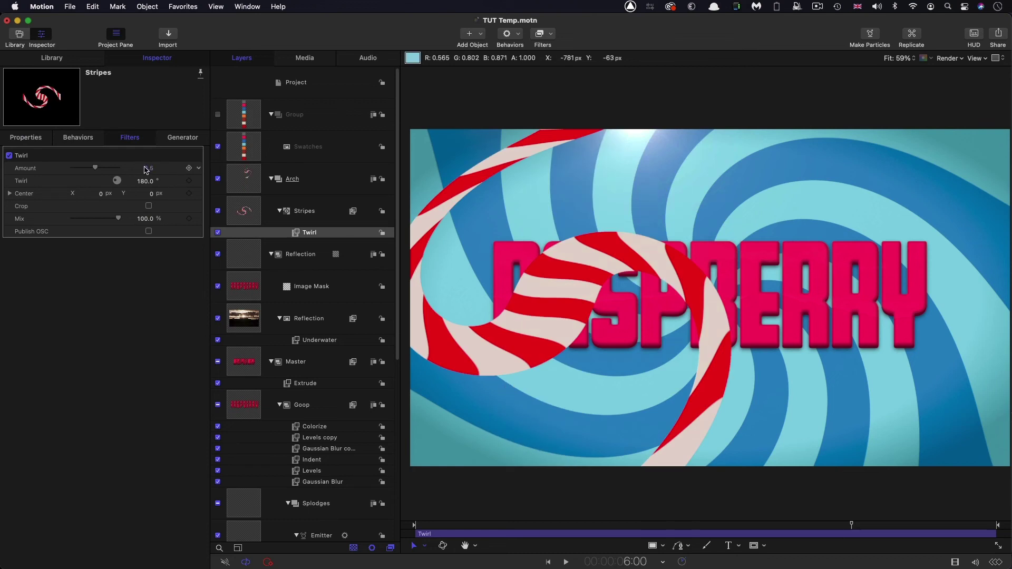
{"action": "left_click", "coordinate": [146, 169]}
{"action": "key", "text": "BackSpace"}
{"action": "key", "text": "Tab"}
{"action": "type", "text": "75"}
{"action": "key", "text": "Return"}
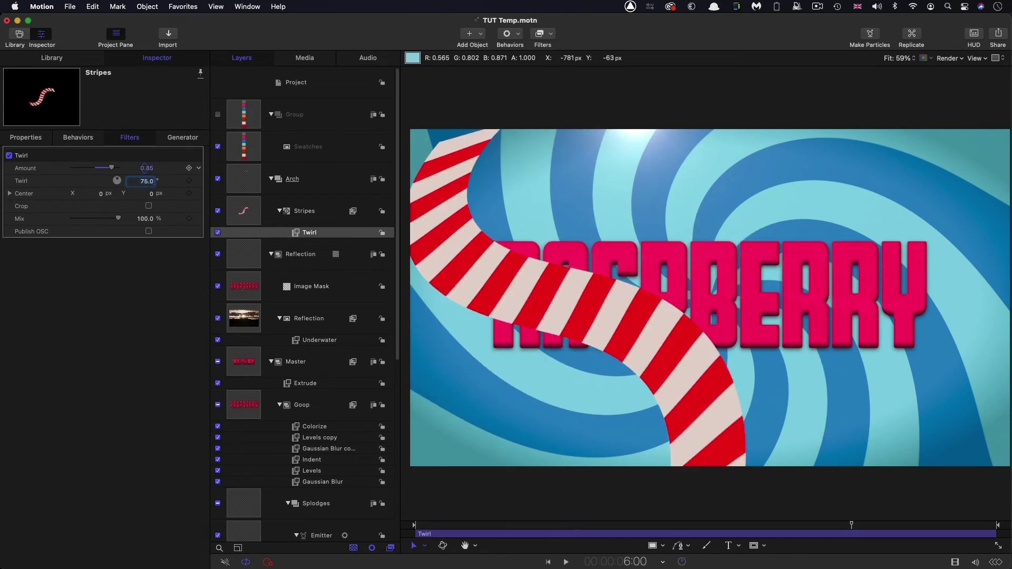
Set the Twirl filter's Center to X -1100 px and Y -1280 px
{"action": "key", "text": "Tab"}
{"action": "key", "text": "Tab"}
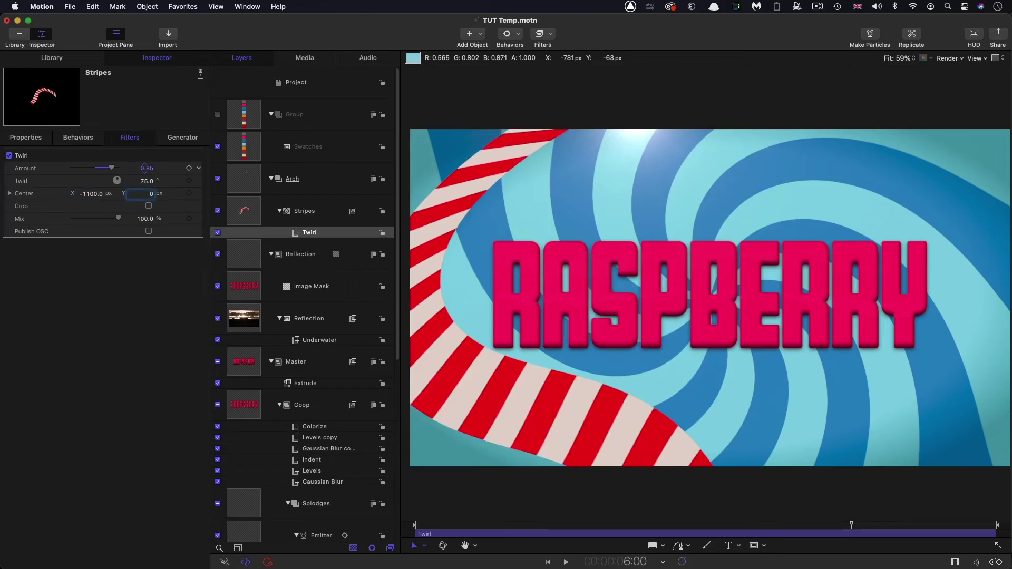
{"action": "type", "text": "-1280"}
{"action": "key", "text": "Return"}
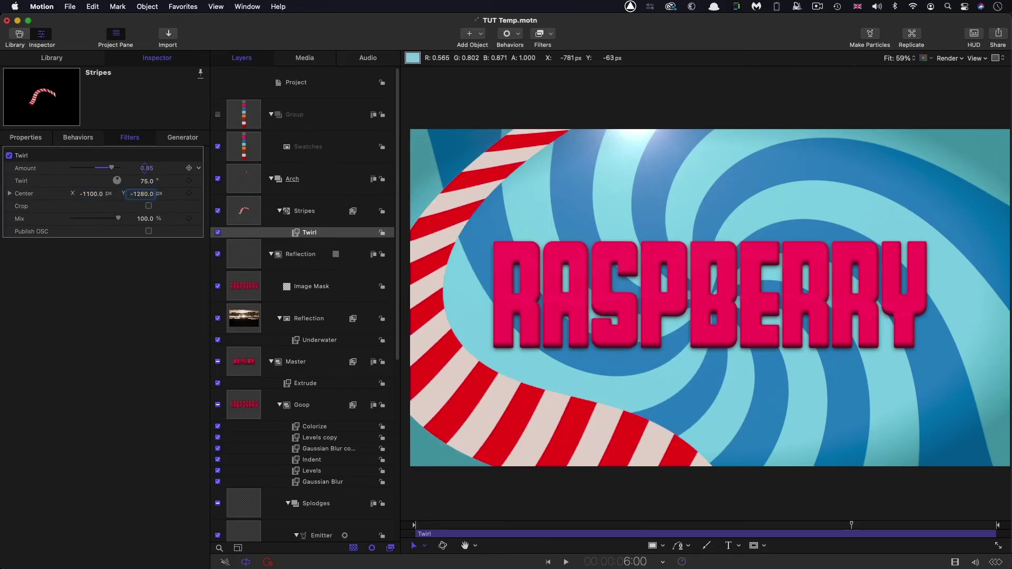
Duplicate the Stripes layer and position the copy at X 500 px and Y 245 px
{"action": "left_click", "coordinate": [247, 211]}
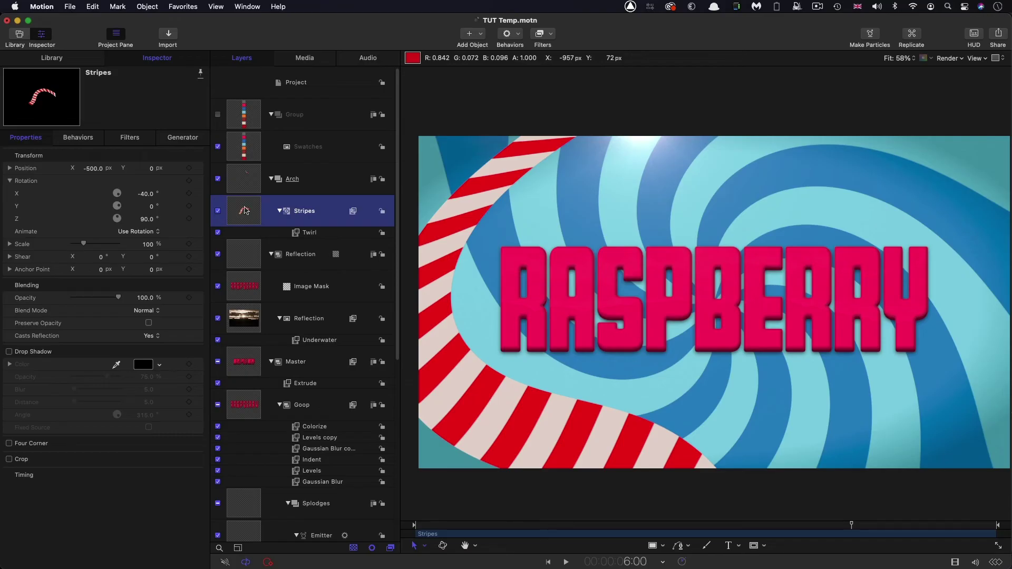
{"action": "right_click", "coordinate": [245, 211]}
{"action": "left_click", "coordinate": [271, 246]}
{"action": "left_click", "coordinate": [31, 137]}
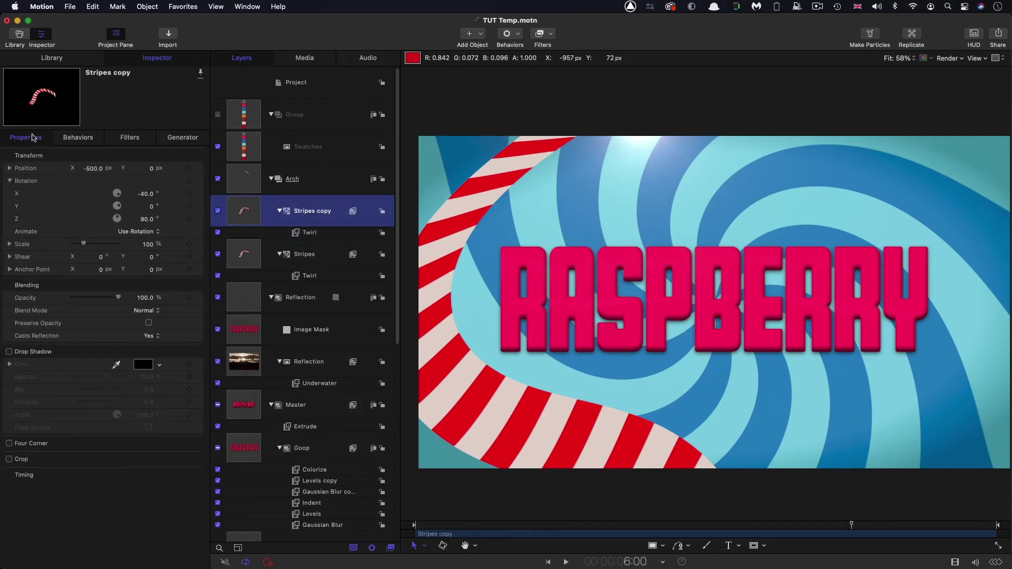
{"action": "left_click", "coordinate": [96, 168]}
{"action": "type", "text": "5"}
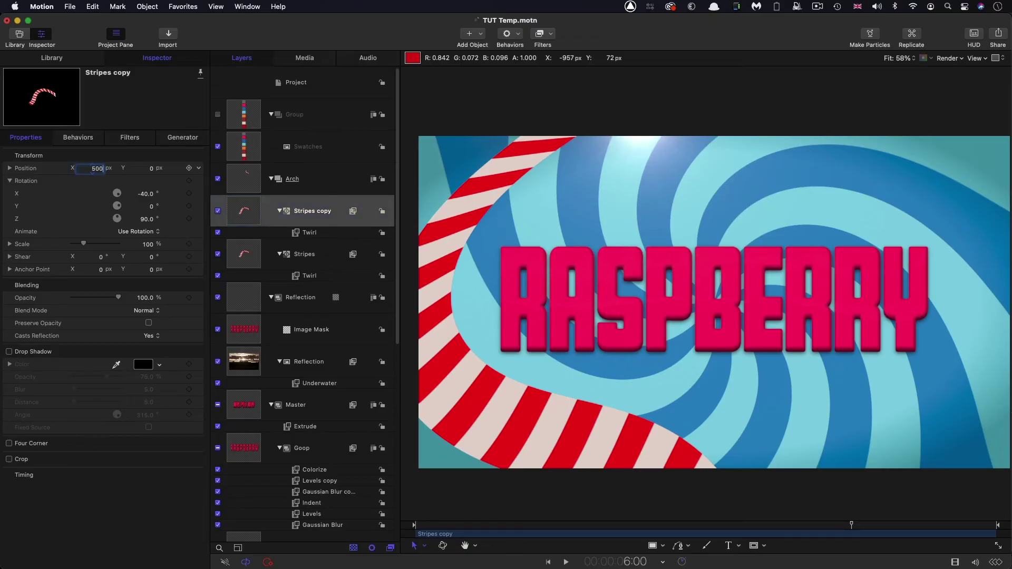
{"action": "type", "text": "00"}
{"action": "key", "text": "Tab"}
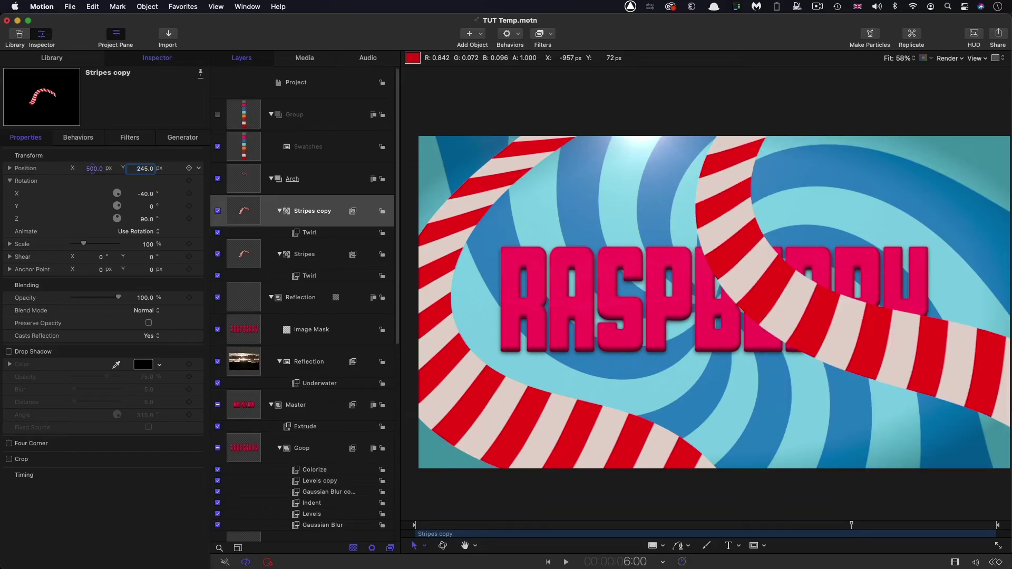
Set the X value of the Twirl Center on the Stripes copy to 1100 px
{"action": "left_click", "coordinate": [132, 138]}
{"action": "left_click", "coordinate": [90, 194]}
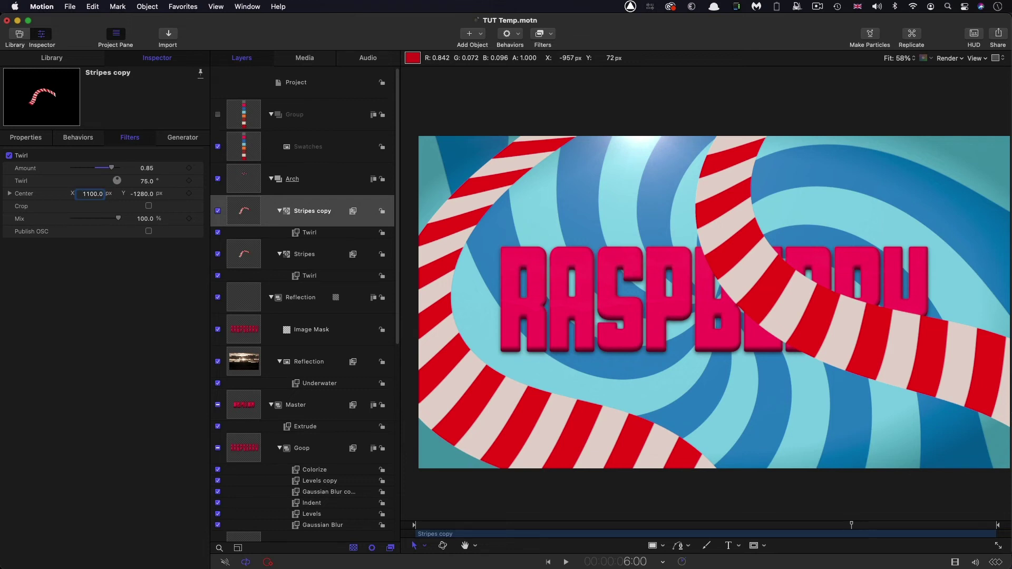
{"action": "key", "text": "Return"}
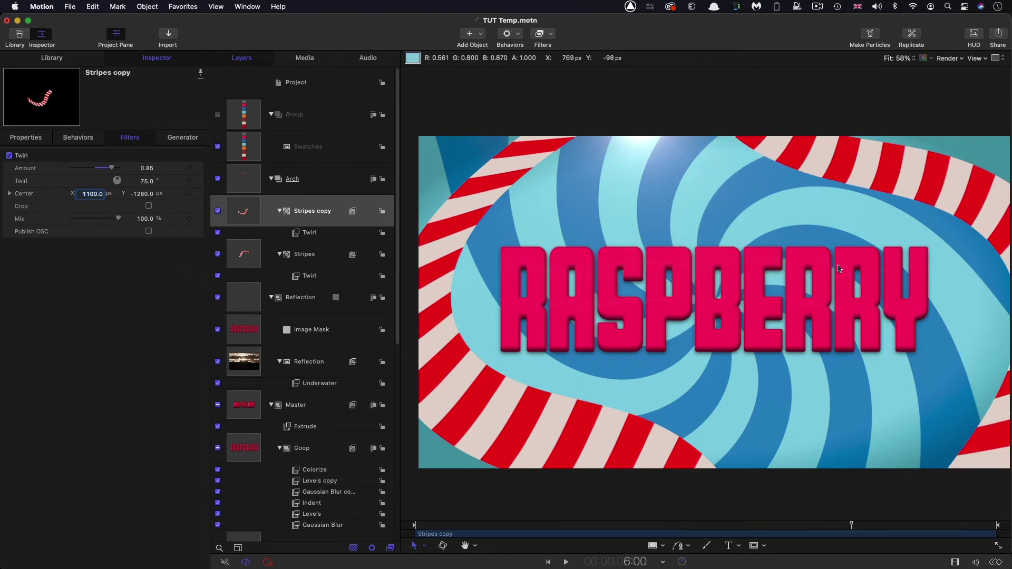
Apply the Extrude stylize filter to the Arch group
{"action": "left_click", "coordinate": [251, 178]}
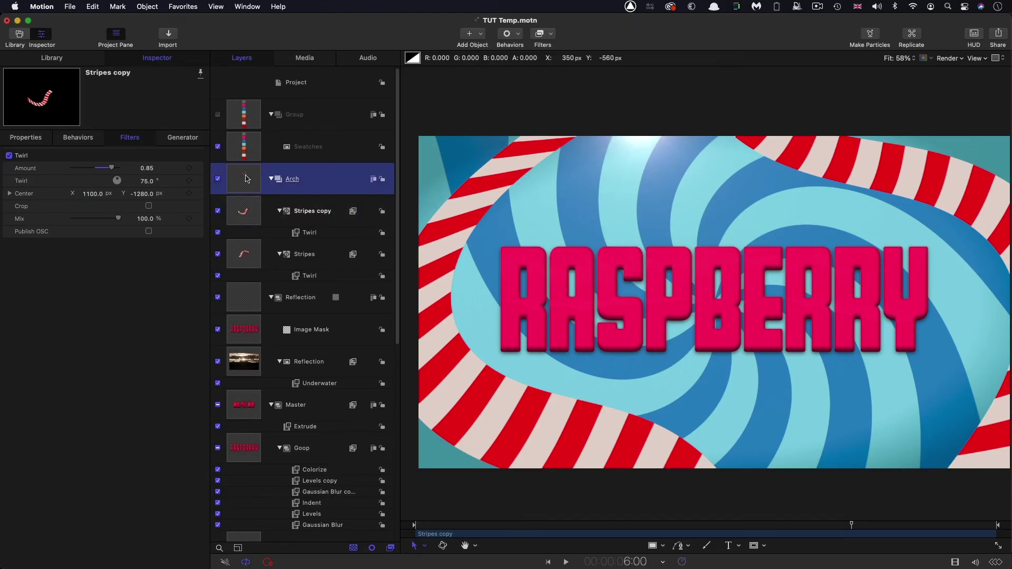
{"action": "left_click", "coordinate": [551, 34]}
{"action": "mouse_move", "coordinate": [577, 281]}
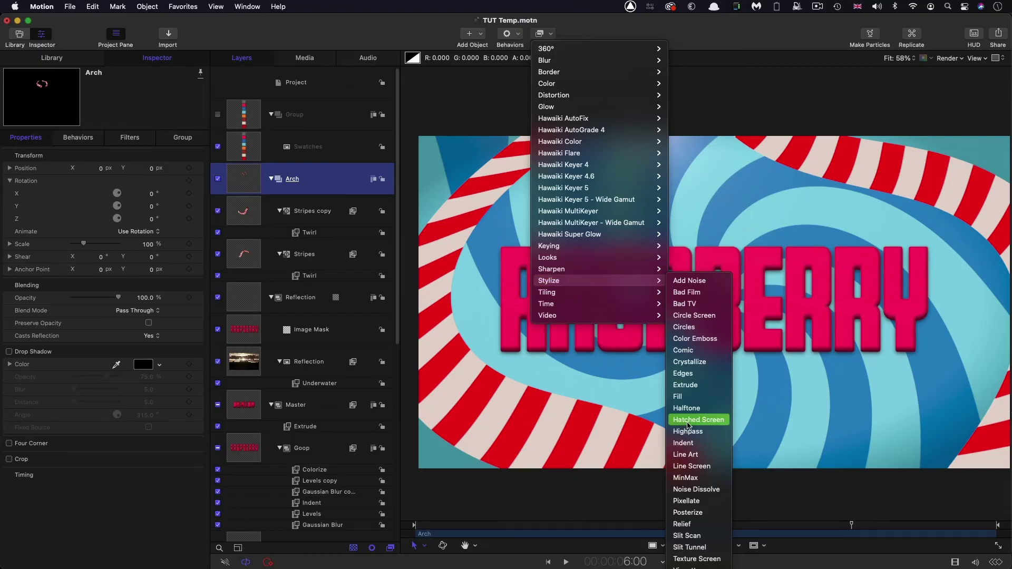
{"action": "left_click", "coordinate": [688, 386]}
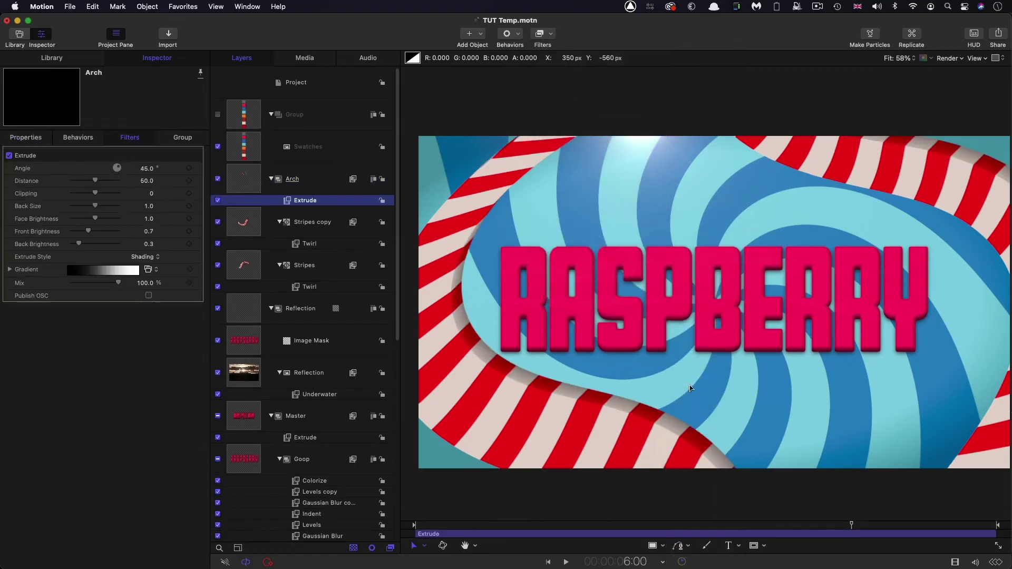
Set the Back Size of the Arch group's Extrude filter to 0.98 and add the Indent stylize filter to the group
{"action": "left_click", "coordinate": [149, 206]}
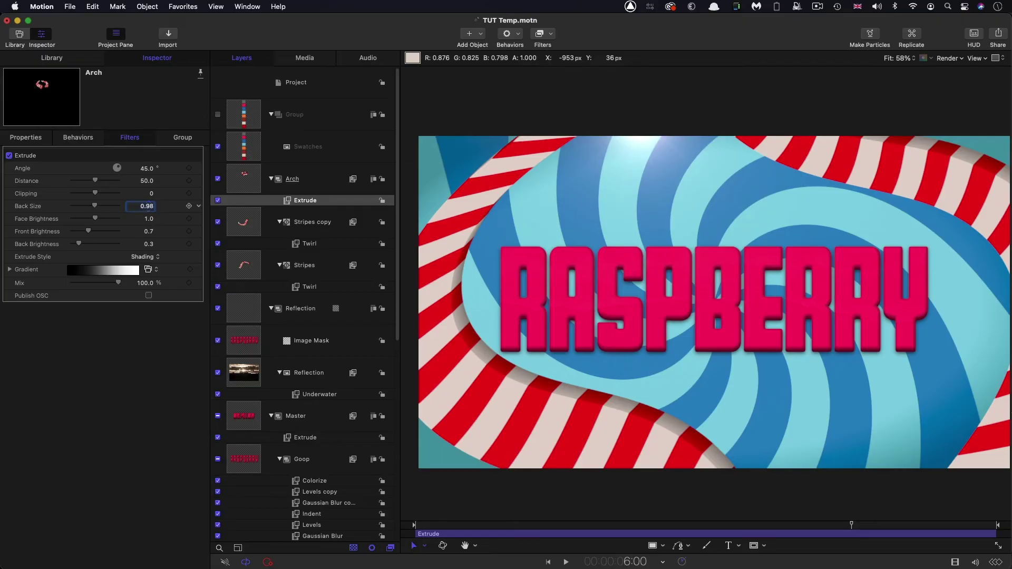
{"action": "left_click", "coordinate": [551, 33]}
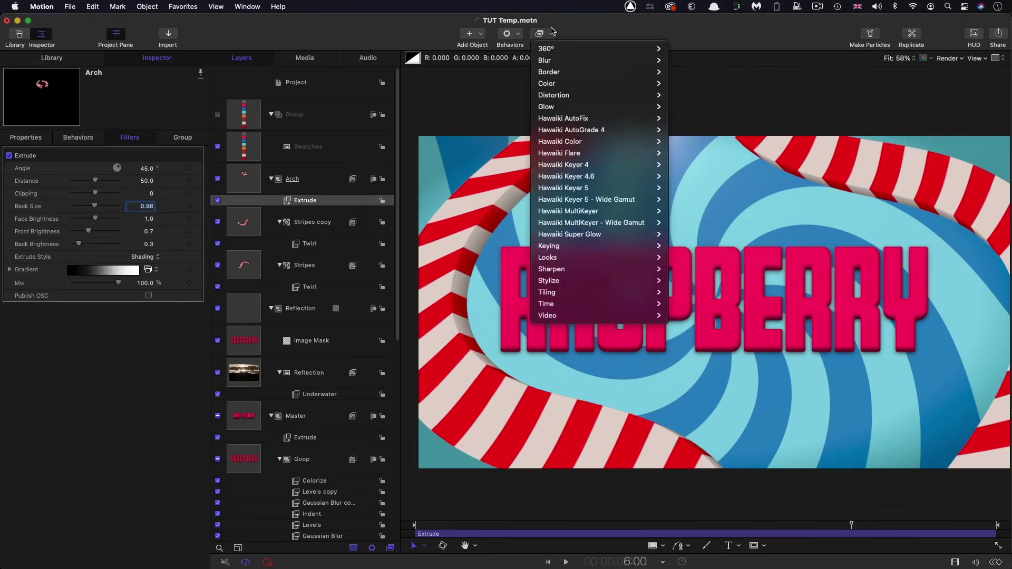
{"action": "mouse_move", "coordinate": [548, 280]}
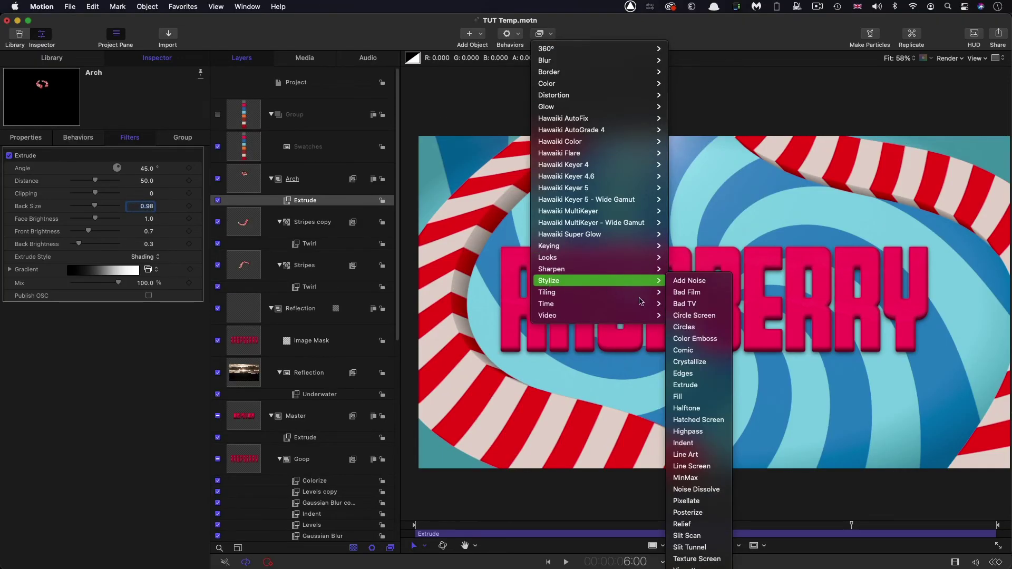
{"action": "left_click", "coordinate": [698, 444]}
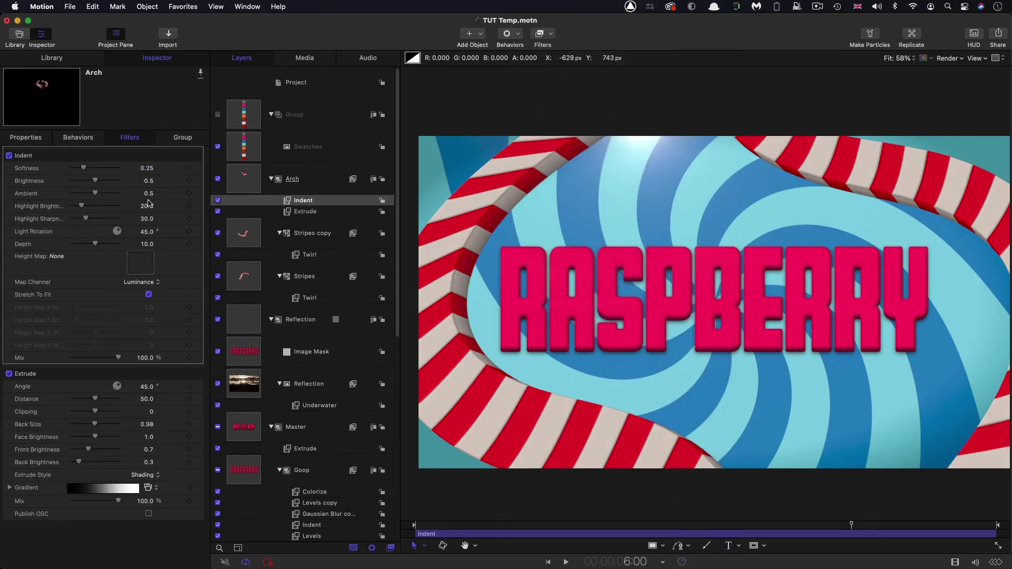
Set the Arch Indent filter's Brightness and Ambient to 0.75, Highlight Brightness to 100, Highlight Sharpness to 35 and Depth to 100
{"action": "left_click", "coordinate": [149, 180]}
{"action": "key", "text": "Tab"}
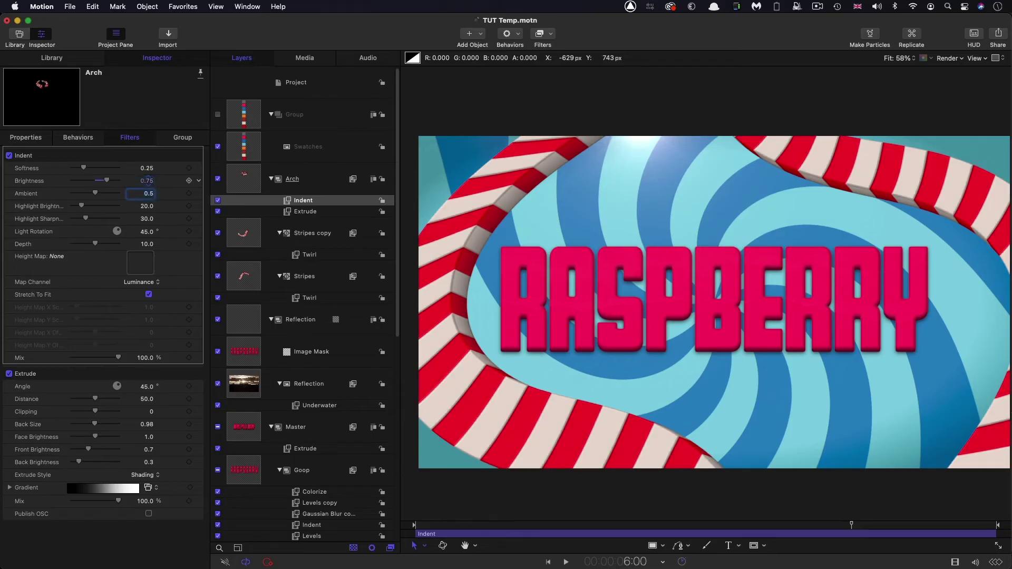
{"action": "key", "text": "Tab"}
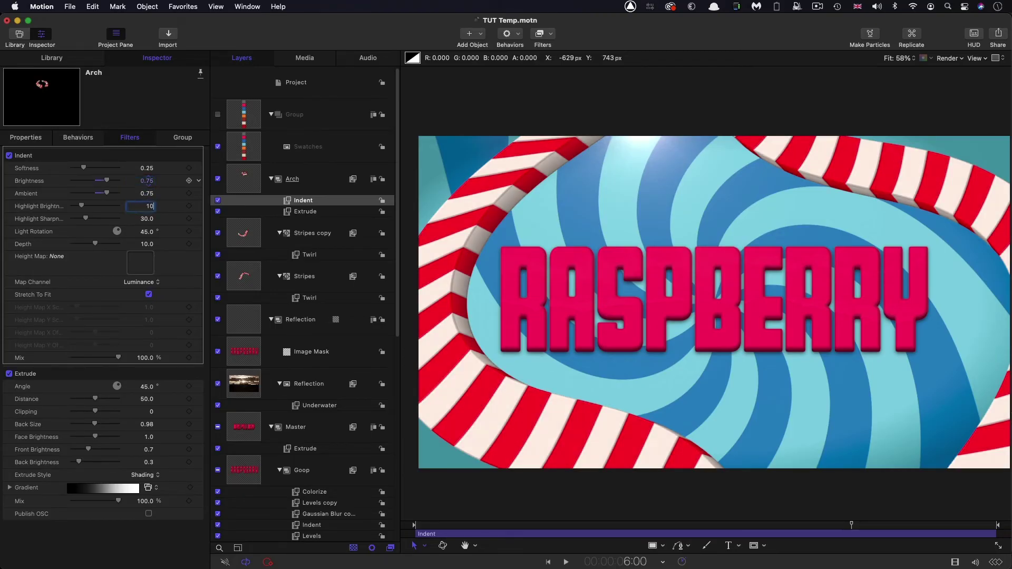
{"action": "key", "text": "Tab"}
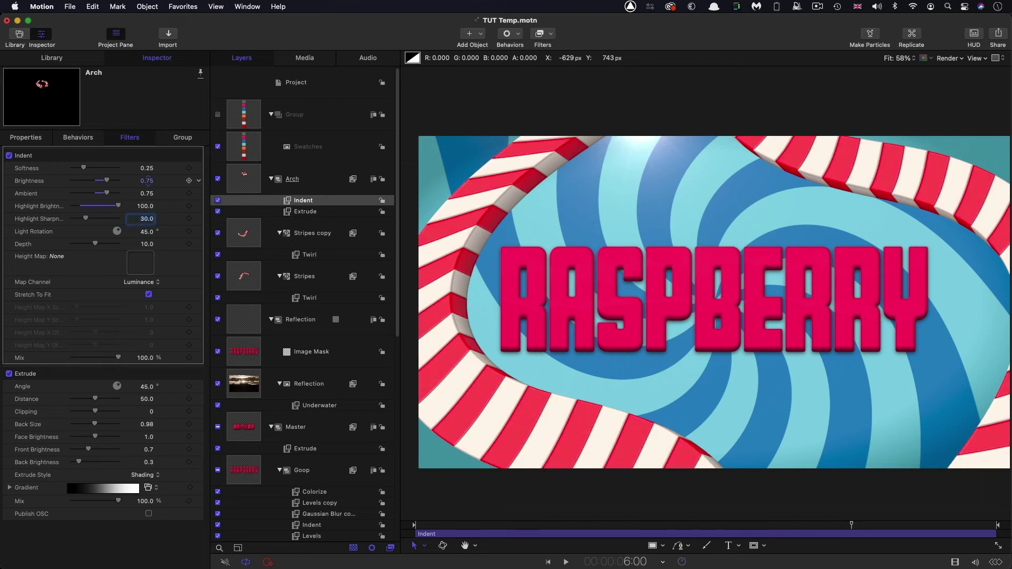
{"action": "type", "text": "35"}
{"action": "key", "text": "Return"}
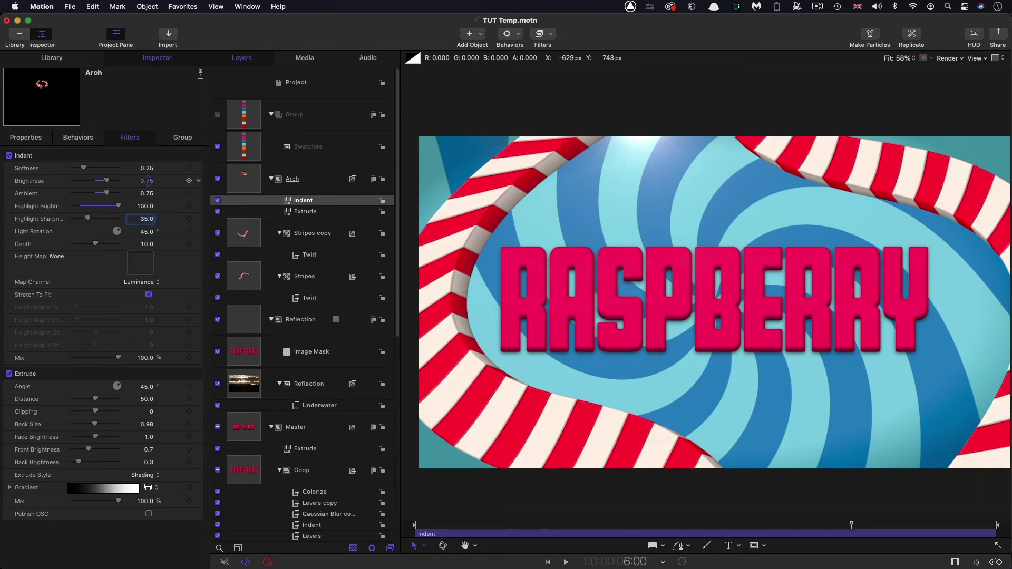
{"action": "key", "text": "Tab"}
{"action": "key", "text": "Tab"}
{"action": "key", "text": "Return"}
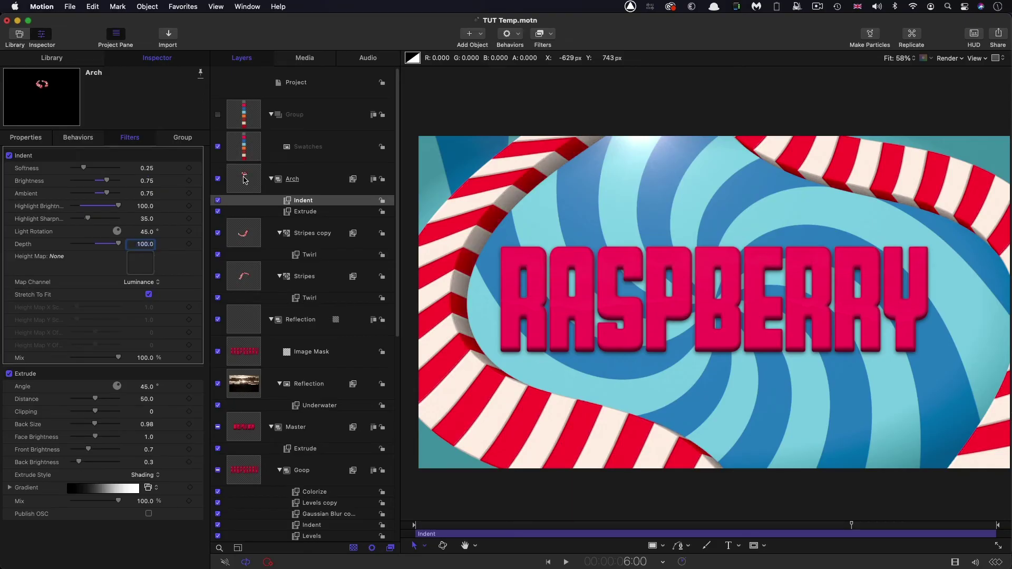
Add the Throw basic motion behavior to the Arch group with its Increment set to Ramp to Final Value
{"action": "left_click", "coordinate": [522, 34]}
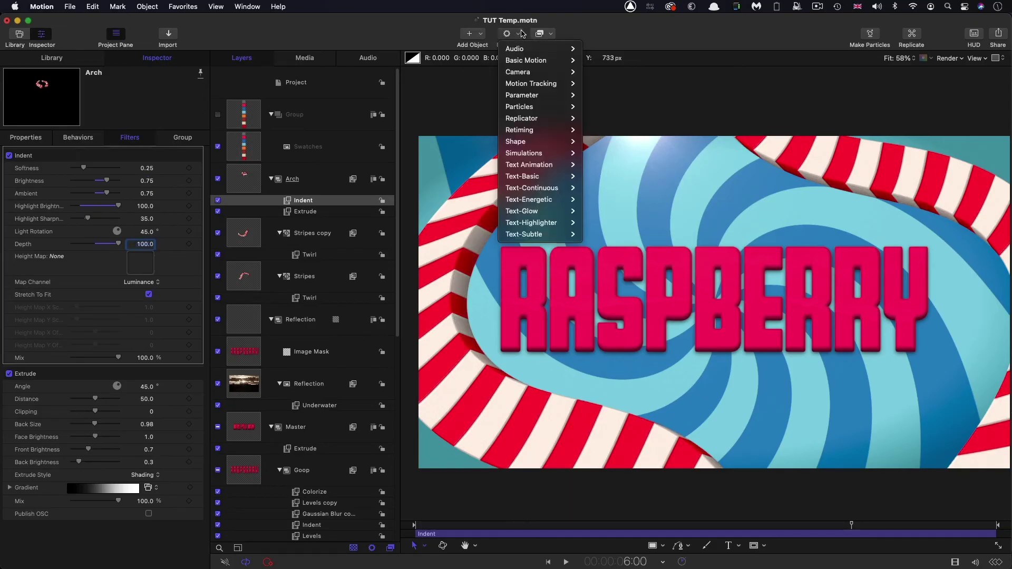
{"action": "mouse_move", "coordinate": [527, 60]}
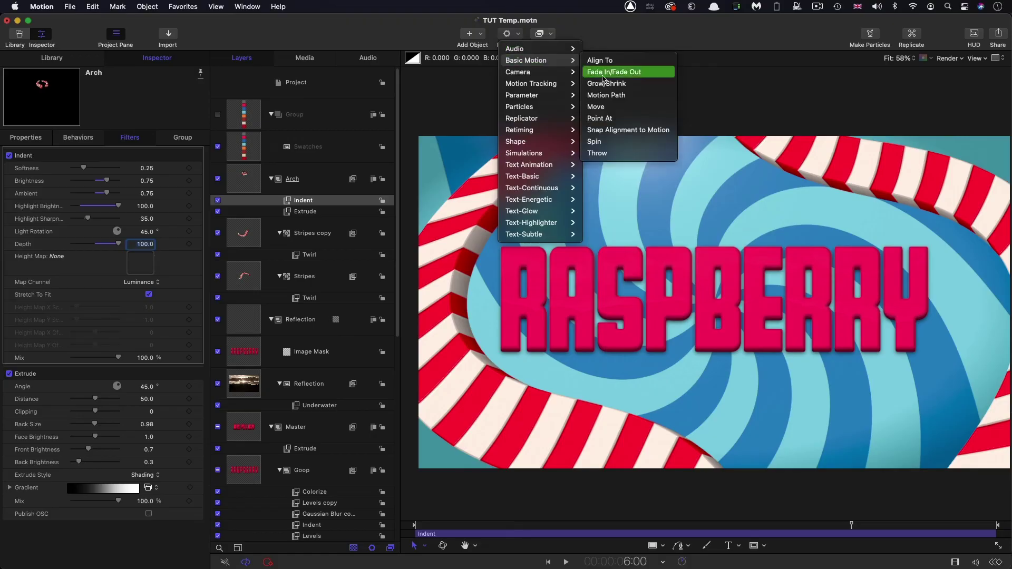
{"action": "left_click", "coordinate": [637, 157]}
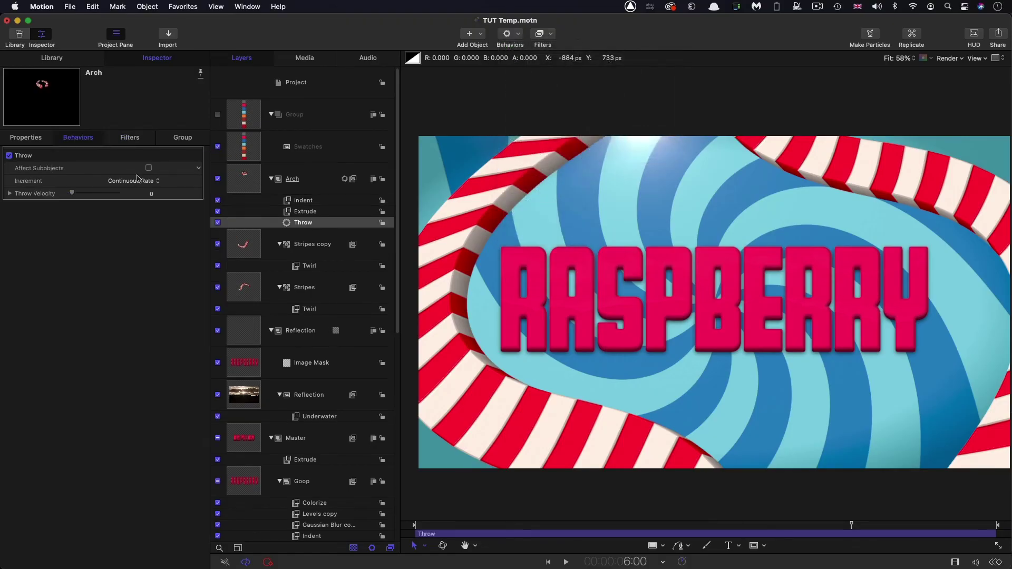
{"action": "left_click", "coordinate": [125, 182]}
{"action": "left_click", "coordinate": [124, 195]}
{"action": "left_click", "coordinate": [10, 194]}
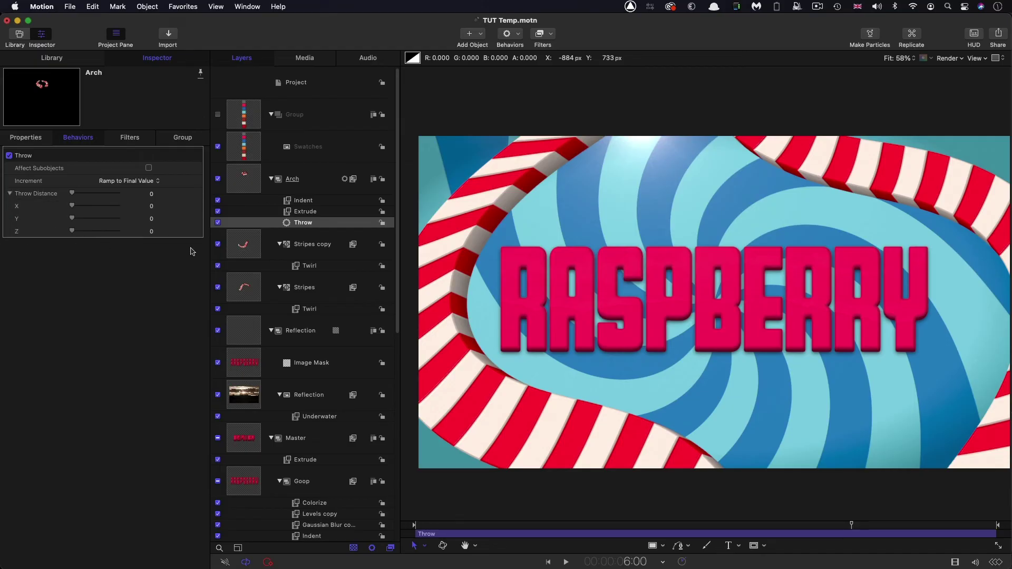
Set the Z value of the Arch group's Throw Distance to 750 and play back the animation
{"action": "left_click", "coordinate": [152, 231]}
{"action": "type", "text": "750"}
{"action": "key", "text": "Return"}
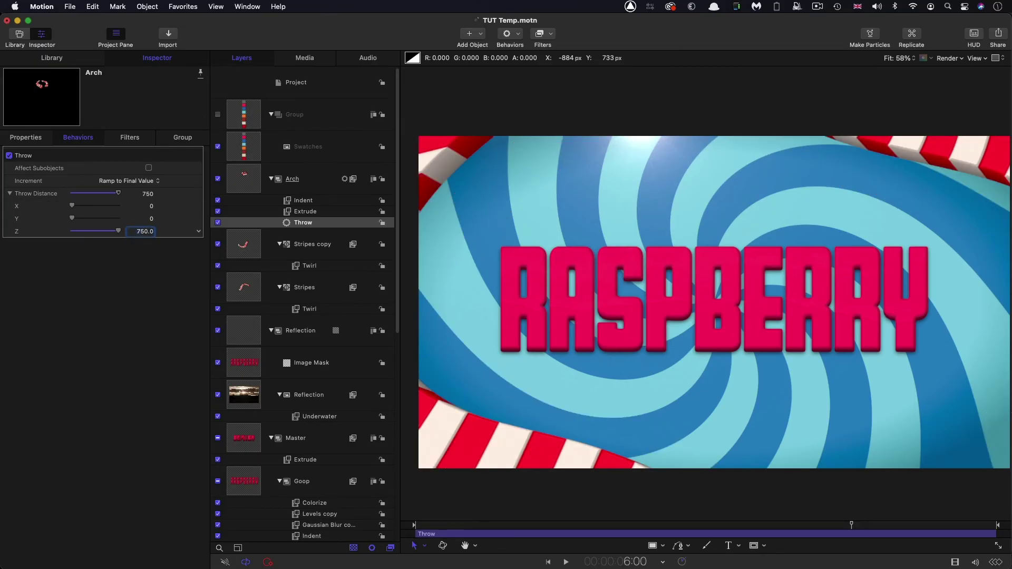
{"action": "key", "text": "space"}
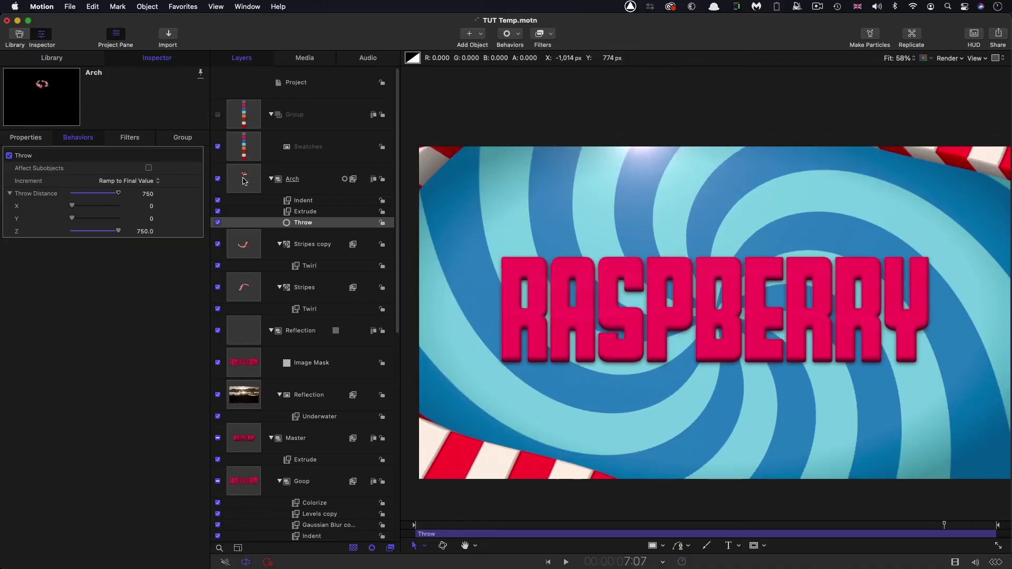
Create a new group above the Arch group and name it Lollies
{"action": "left_click", "coordinate": [245, 181]}
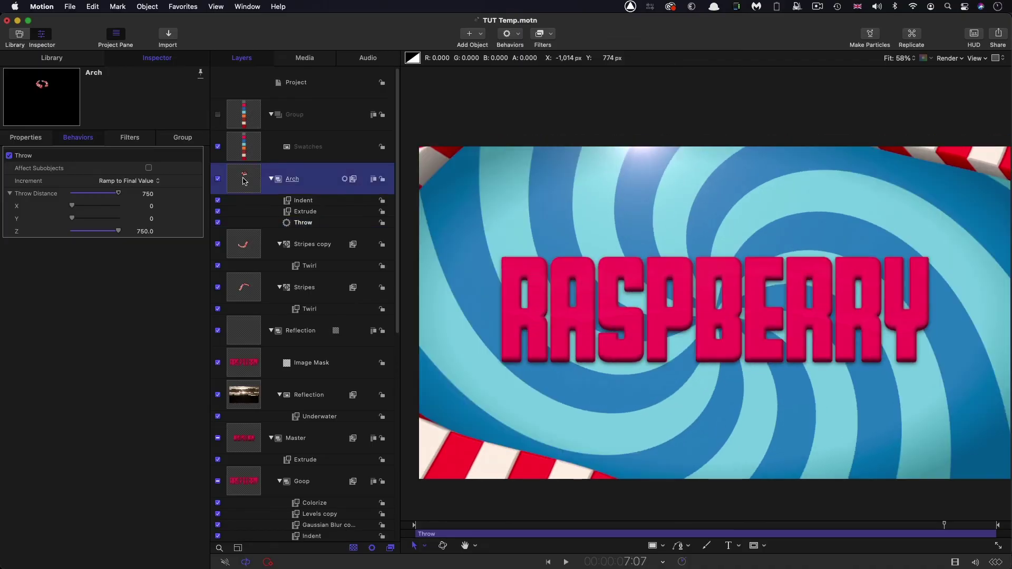
{"action": "left_click", "coordinate": [147, 6]}
{"action": "left_click", "coordinate": [152, 22]}
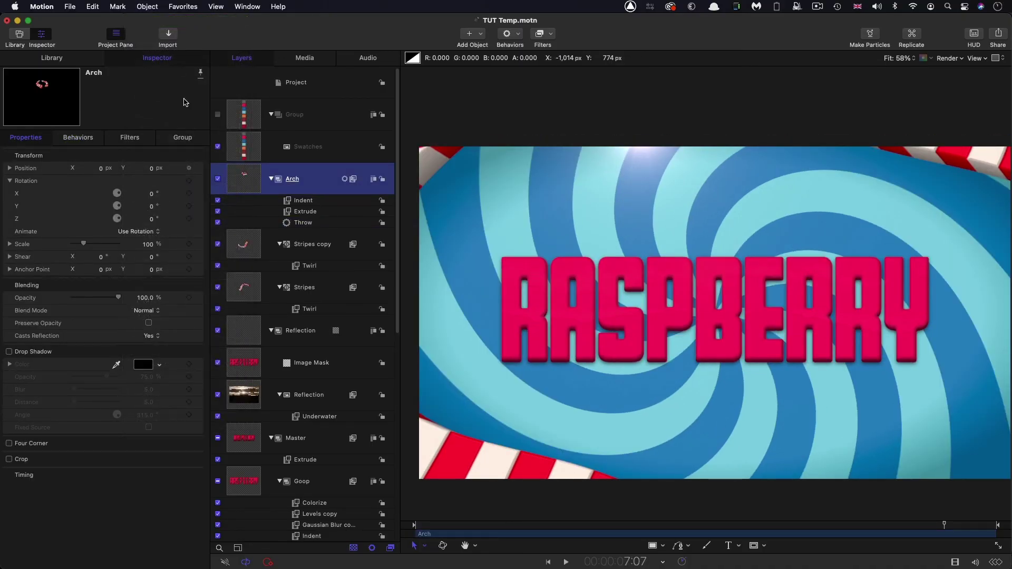
{"action": "double_click", "coordinate": [306, 179]}
{"action": "left_click_drag", "start_coordinate": [306, 179], "coordinate": [264, 177]}
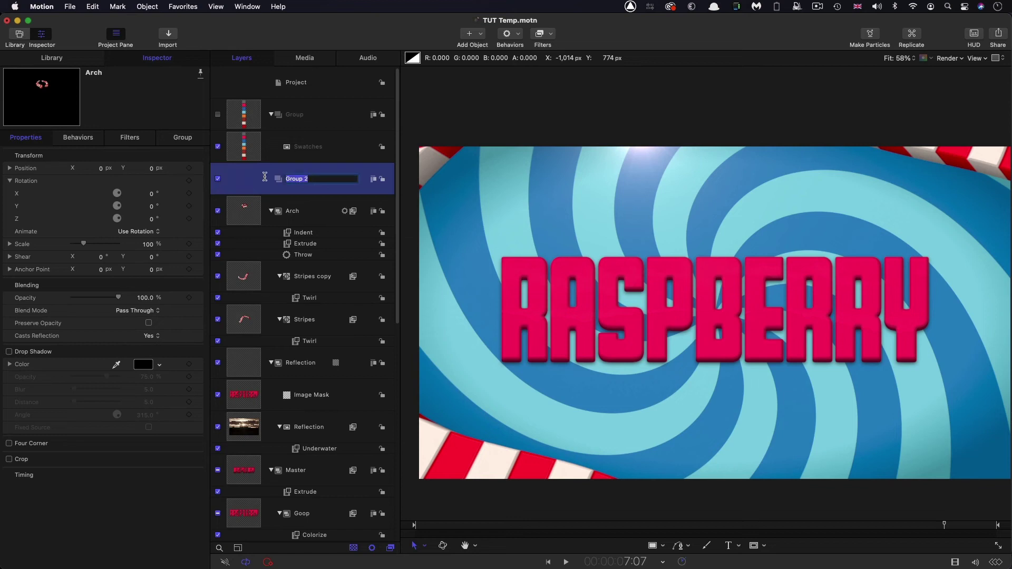
{"action": "type", "text": "Lollies"}
{"action": "key", "text": "Return"}
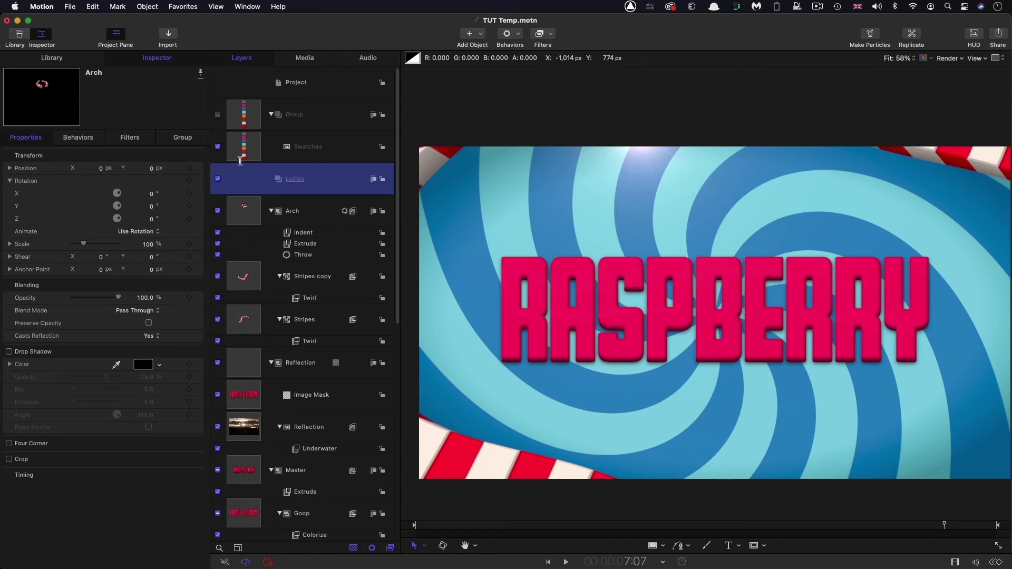
Add the Spirals generator from the library to the Lollies group
{"action": "left_click", "coordinate": [51, 57]}
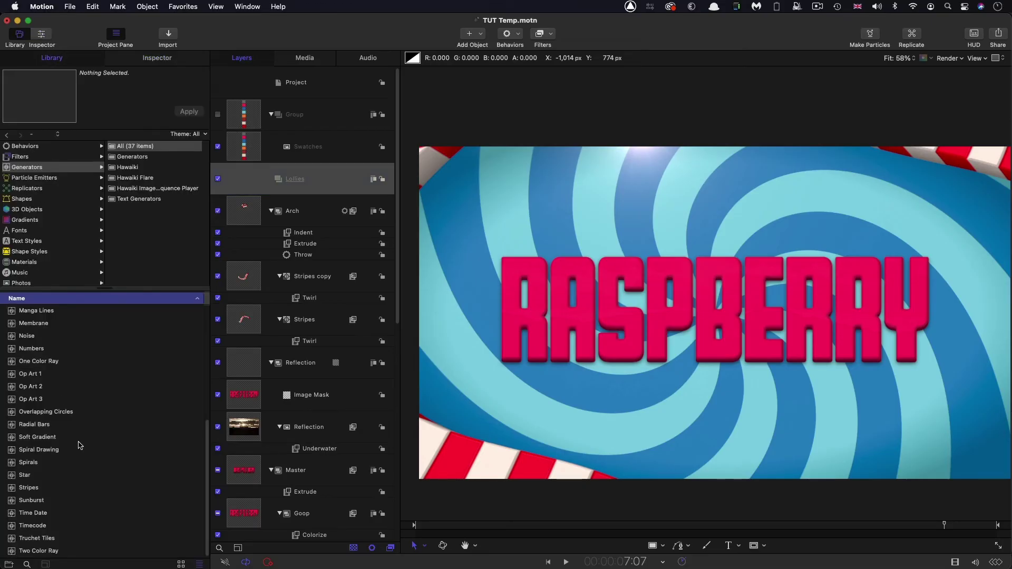
{"action": "left_click", "coordinate": [26, 463]}
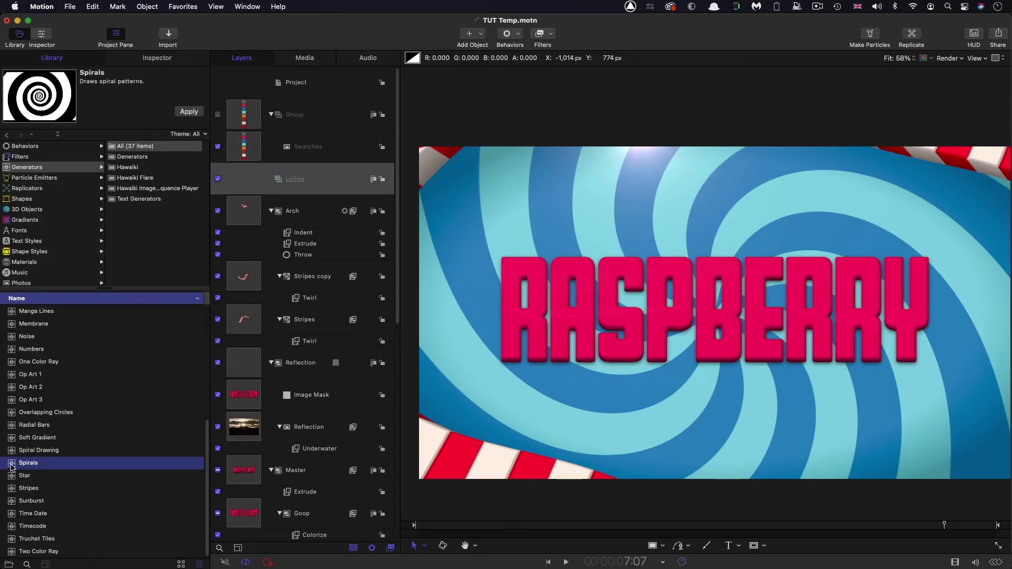
{"action": "left_click_drag", "start_coordinate": [10, 467], "coordinate": [330, 178]}
Show the swatches and sample the orange swatch for the spiral's Color 1 and the dark red swatch for Color 2
{"action": "left_click", "coordinate": [218, 115]}
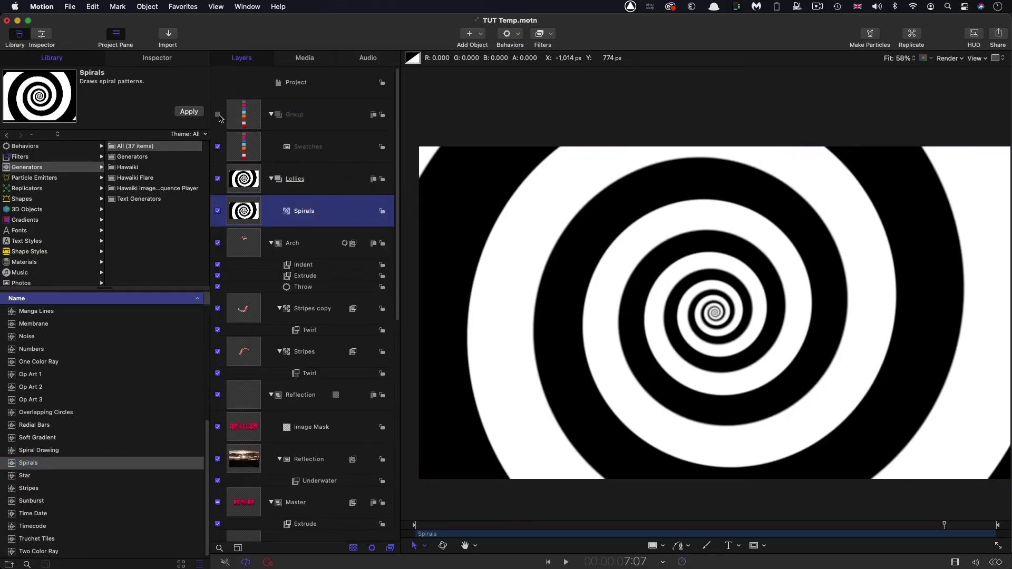
{"action": "left_click", "coordinate": [159, 59]}
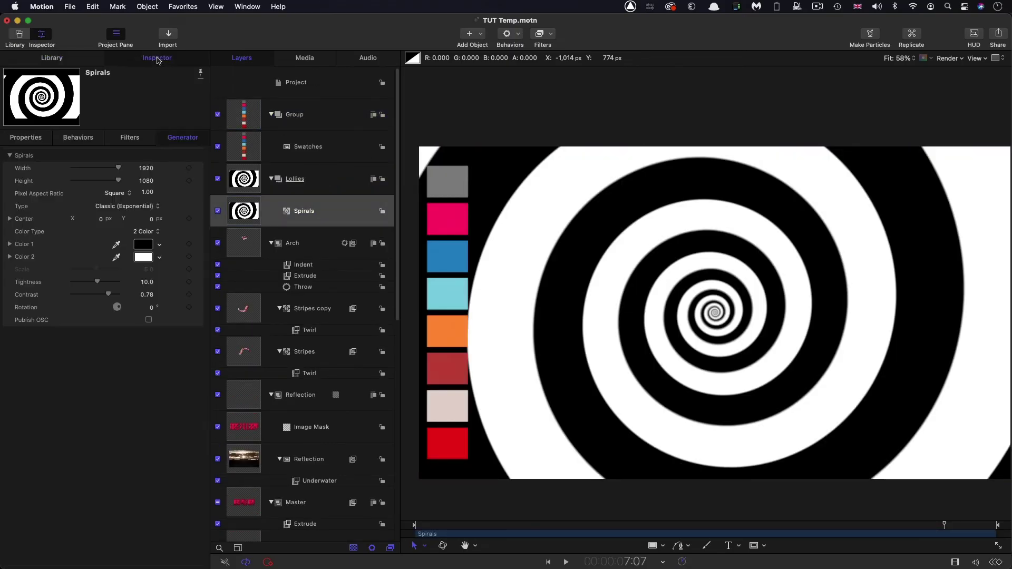
{"action": "left_click", "coordinate": [117, 247]}
{"action": "left_click", "coordinate": [447, 331]}
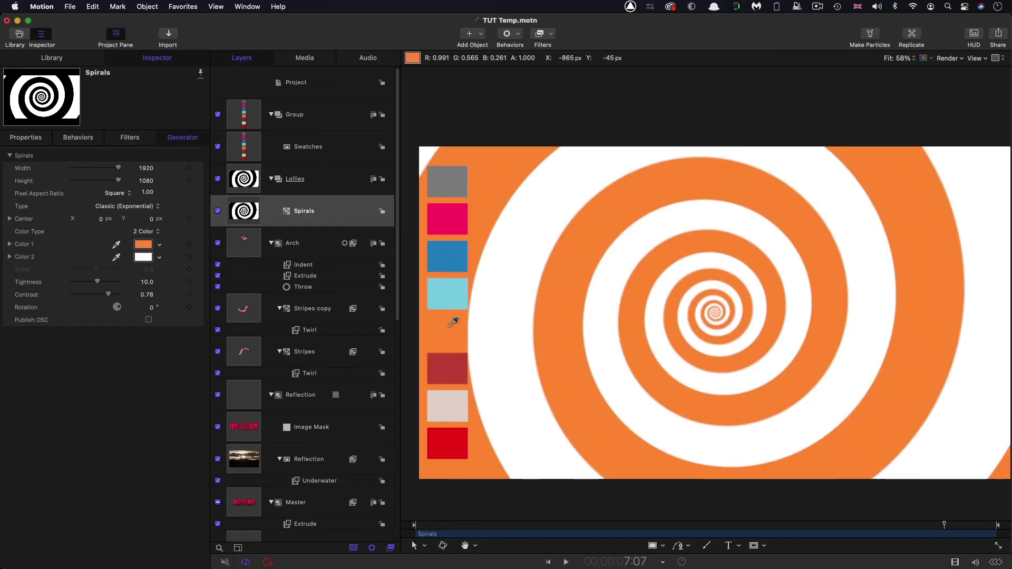
{"action": "left_click", "coordinate": [117, 257]}
{"action": "left_click", "coordinate": [462, 363]}
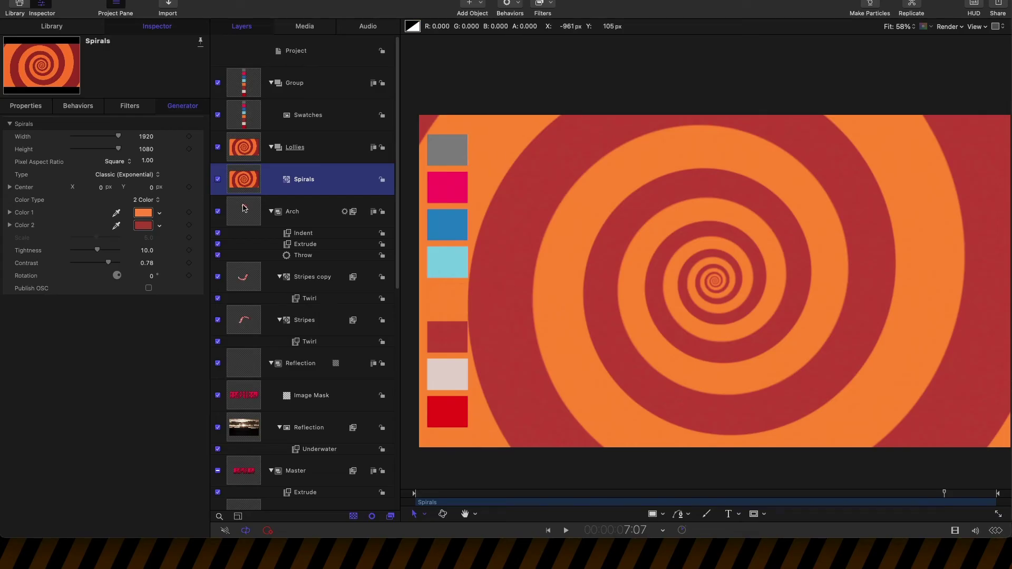
Draw a circle mask with a radius of about 320 on the Spirals layer, centred on the spiral
{"action": "left_click", "coordinate": [764, 515]}
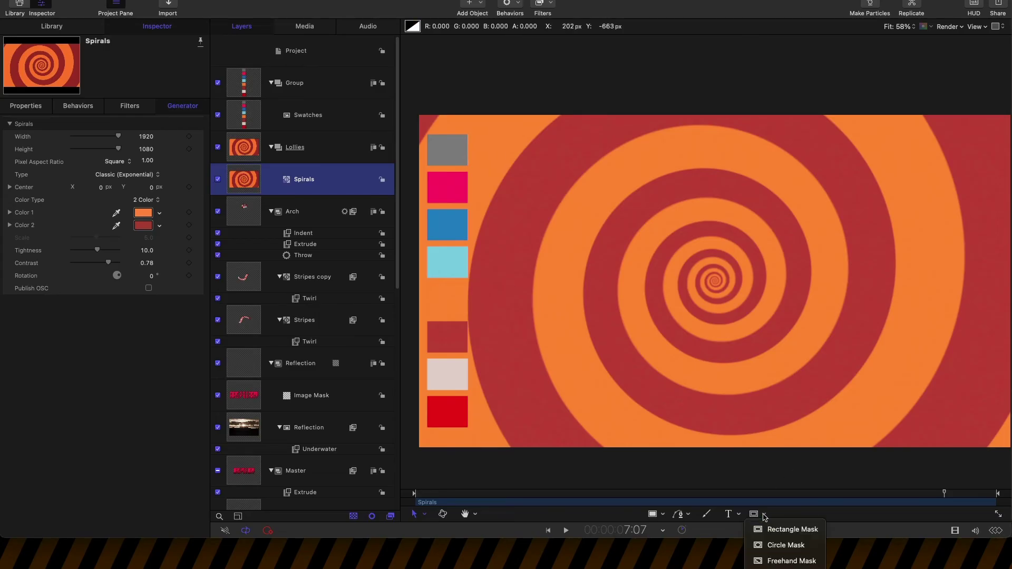
{"action": "left_click", "coordinate": [785, 545]}
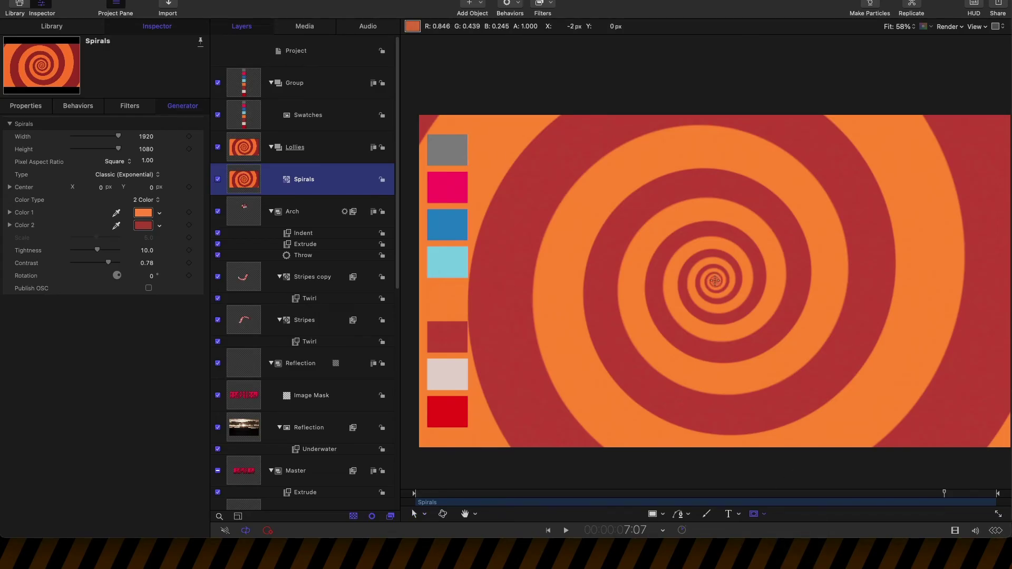
{"action": "left_click_drag", "start_coordinate": [717, 280], "coordinate": [812, 378]}
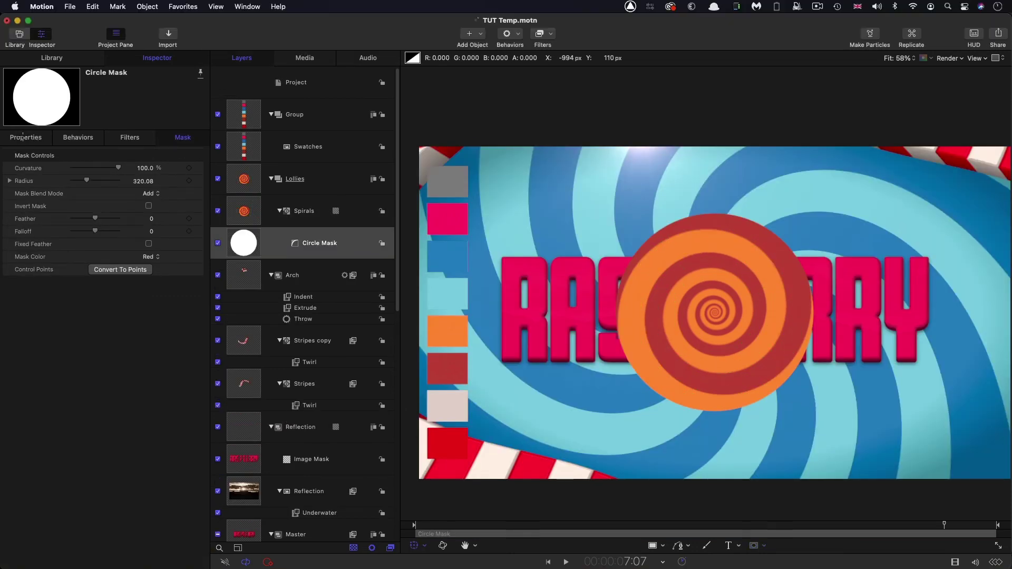
Set the circle mask's Radius to 300
{"action": "left_click", "coordinate": [25, 105]}
{"action": "right_click", "coordinate": [88, 157]}
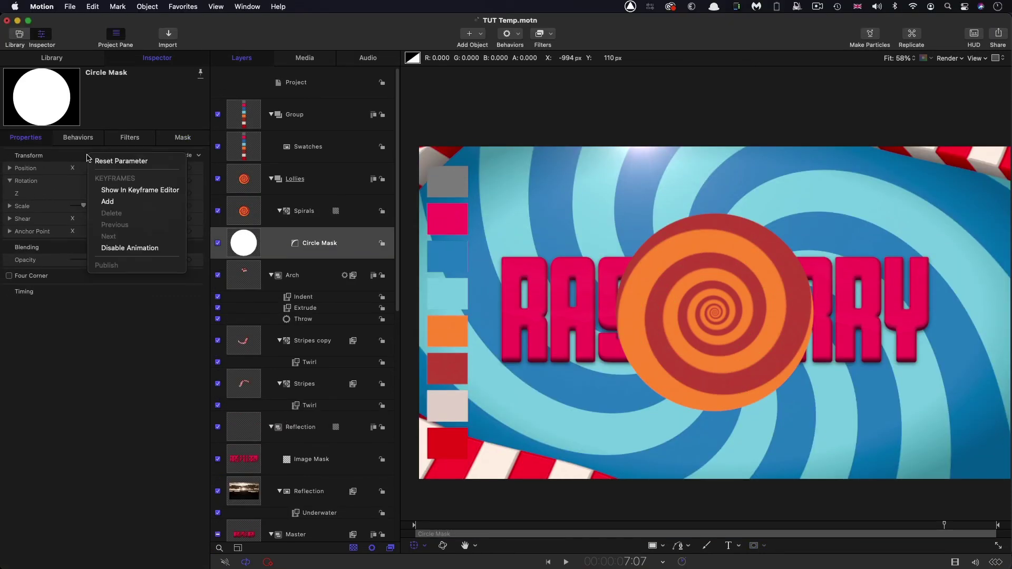
{"action": "key", "text": "Escape"}
{"action": "left_click", "coordinate": [183, 138]}
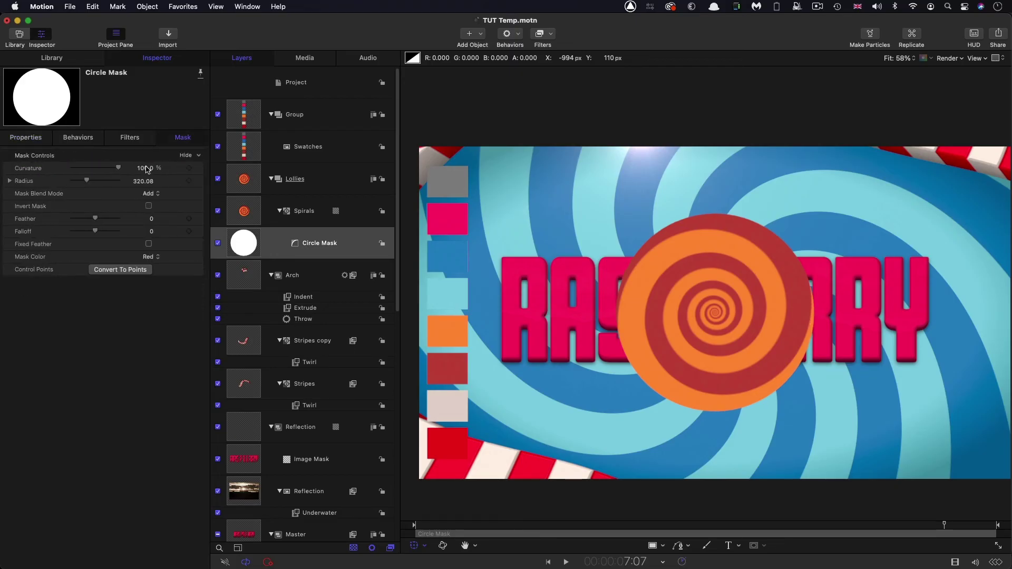
{"action": "left_click", "coordinate": [142, 182]}
{"action": "type", "text": "300"}
{"action": "key", "text": "Return"}
Add a Rate parameter behavior to the Spirals generator's Rotation, set its Rate to -480° and play back the animation
{"action": "left_click", "coordinate": [243, 211]}
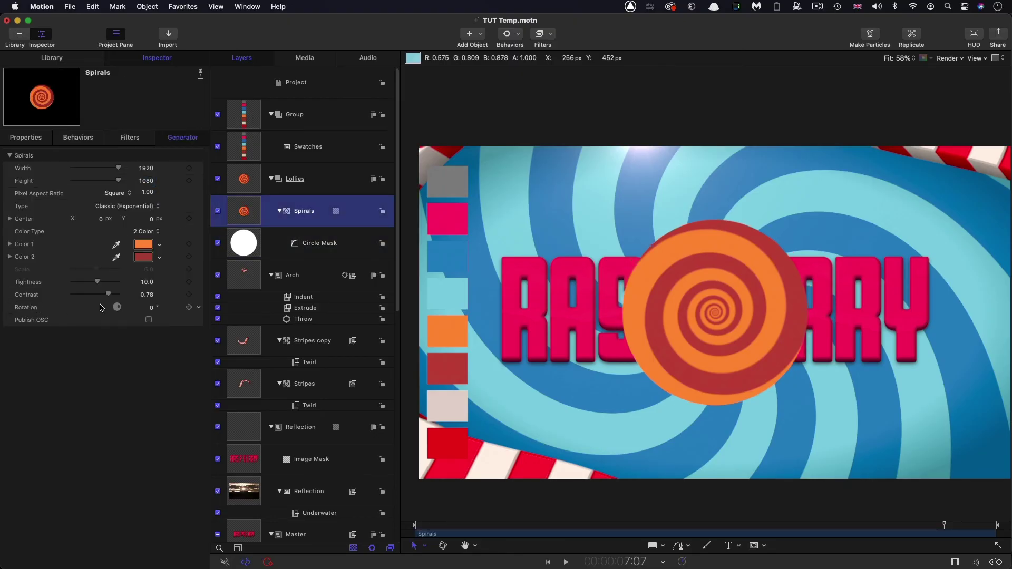
{"action": "left_click", "coordinate": [199, 308]}
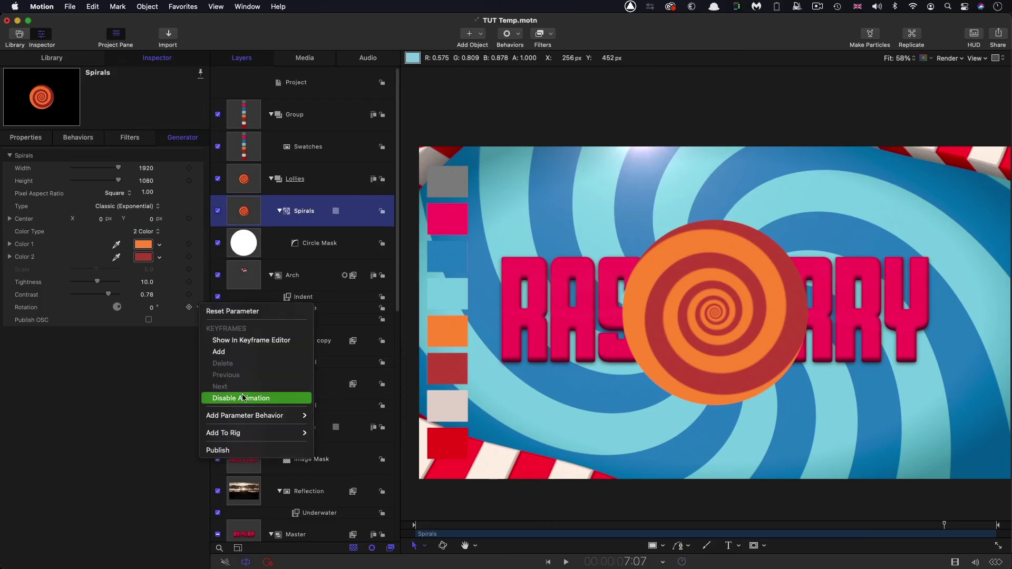
{"action": "mouse_move", "coordinate": [253, 415]}
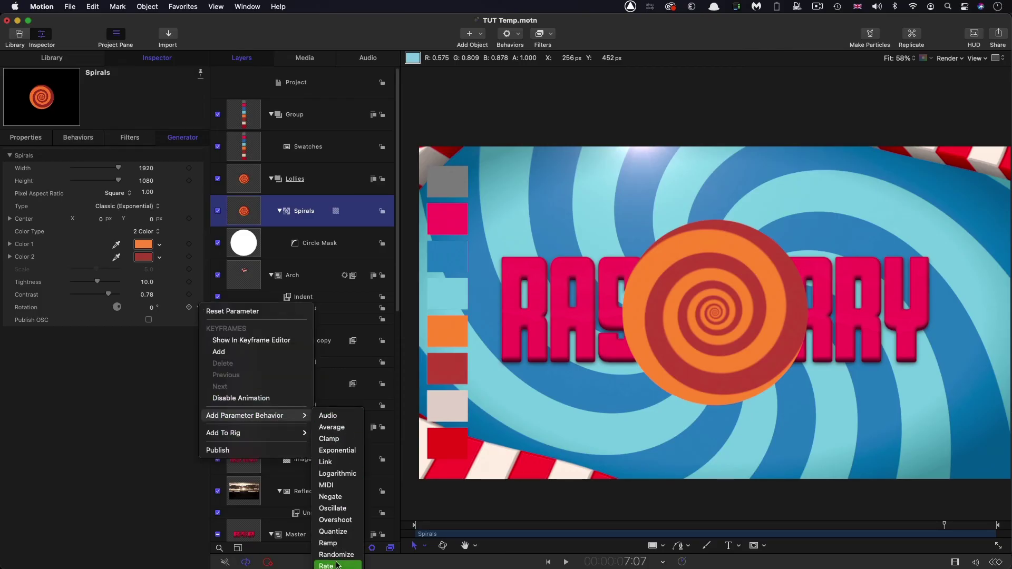
{"action": "left_click", "coordinate": [337, 565]}
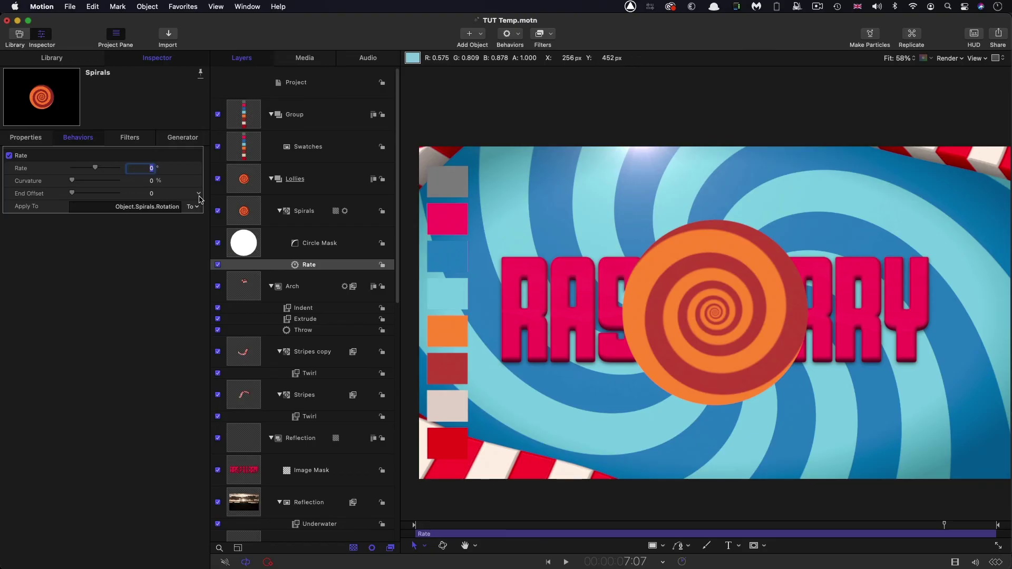
{"action": "type", "text": "-480"}
{"action": "key", "text": "Return"}
{"action": "key", "text": "space"}
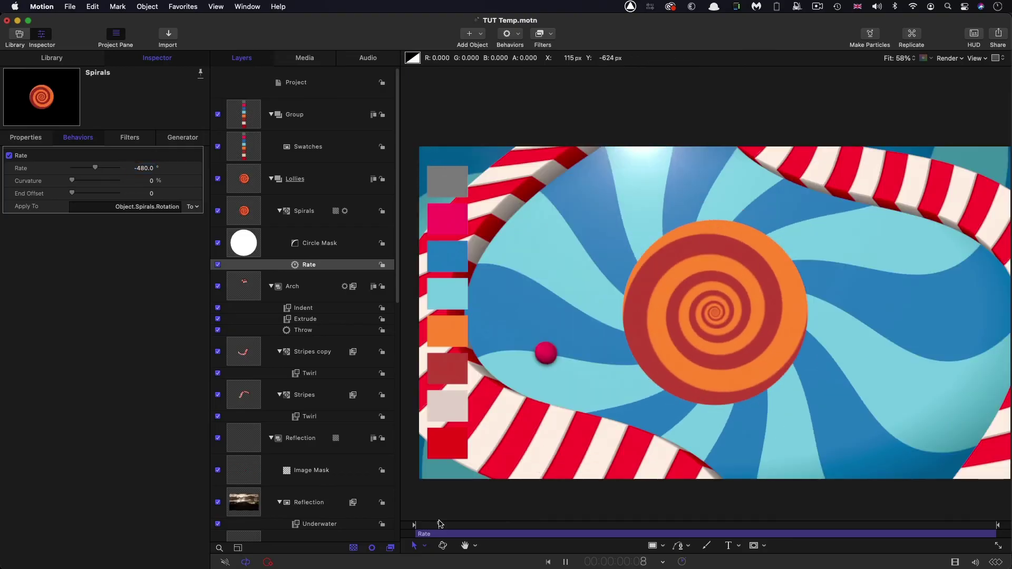
Stop the playback and put the Spirals layer into its own group inside the Lollies group
{"action": "key", "text": "space"}
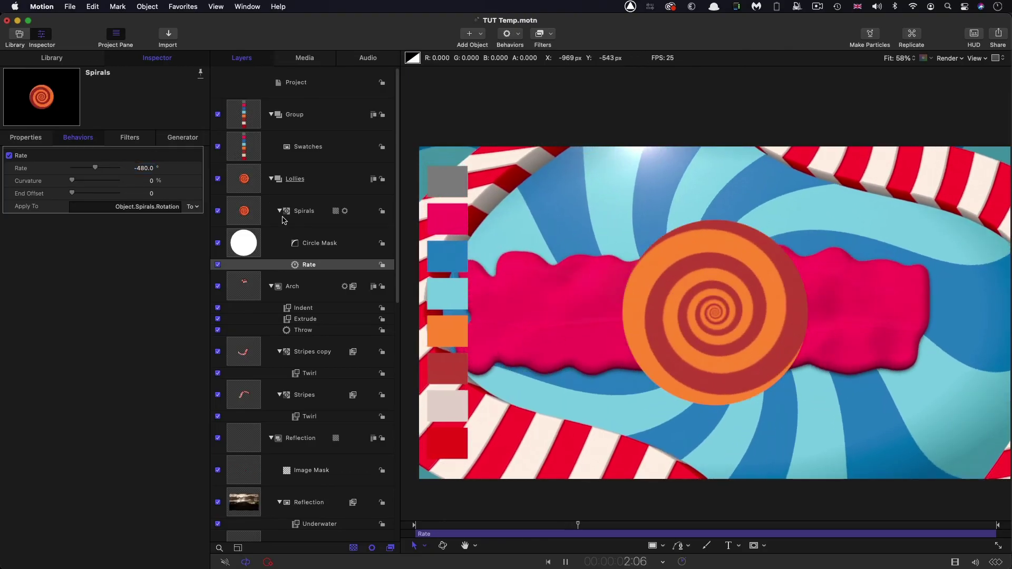
{"action": "left_click", "coordinate": [249, 210]}
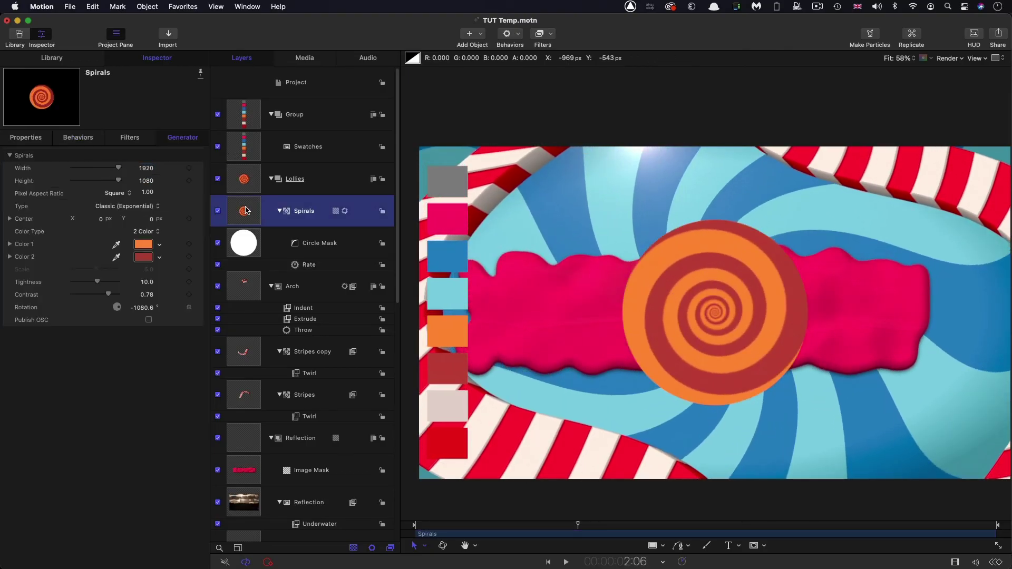
{"action": "right_click", "coordinate": [244, 209]}
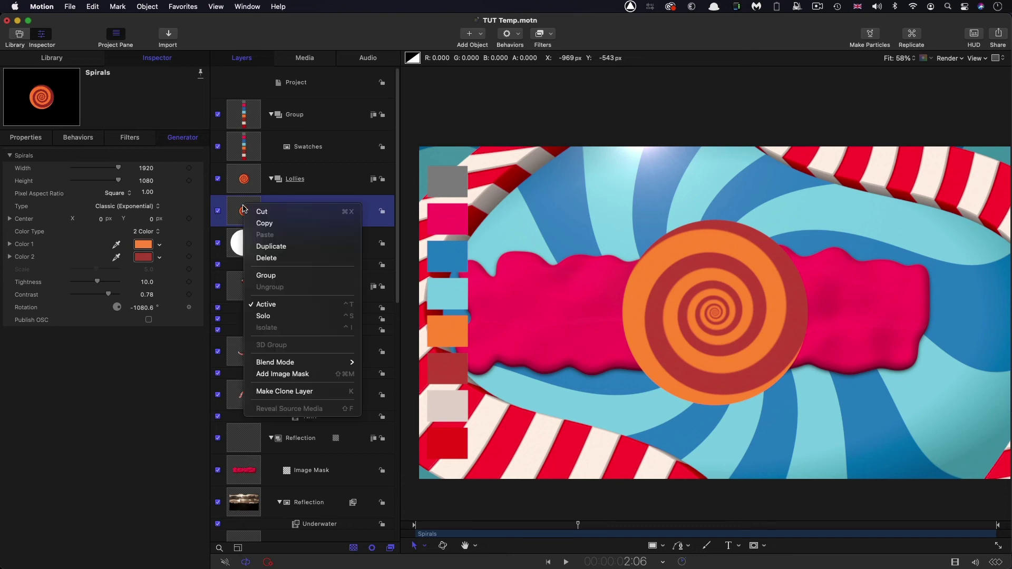
{"action": "left_click", "coordinate": [261, 276]}
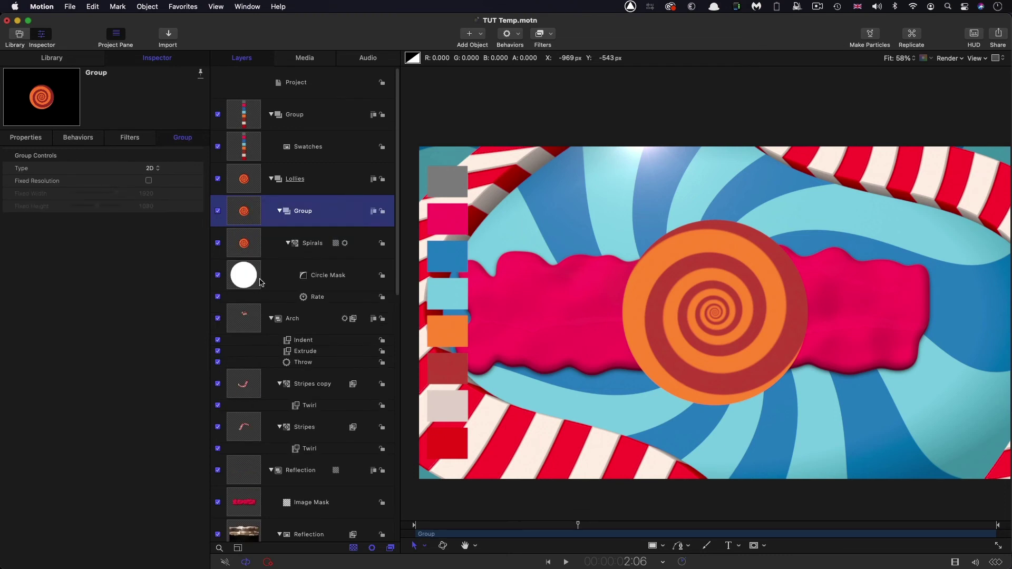
Apply an Extrude filter to the spiral's new group with an Angle of 270° and a slightly larger Back Size
{"action": "left_click", "coordinate": [550, 36]}
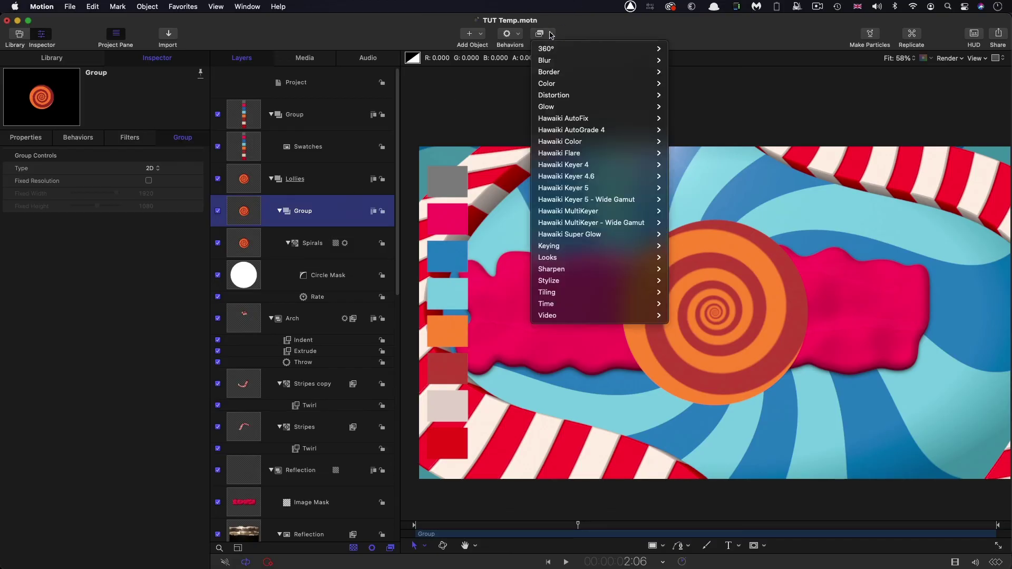
{"action": "mouse_move", "coordinate": [600, 281]}
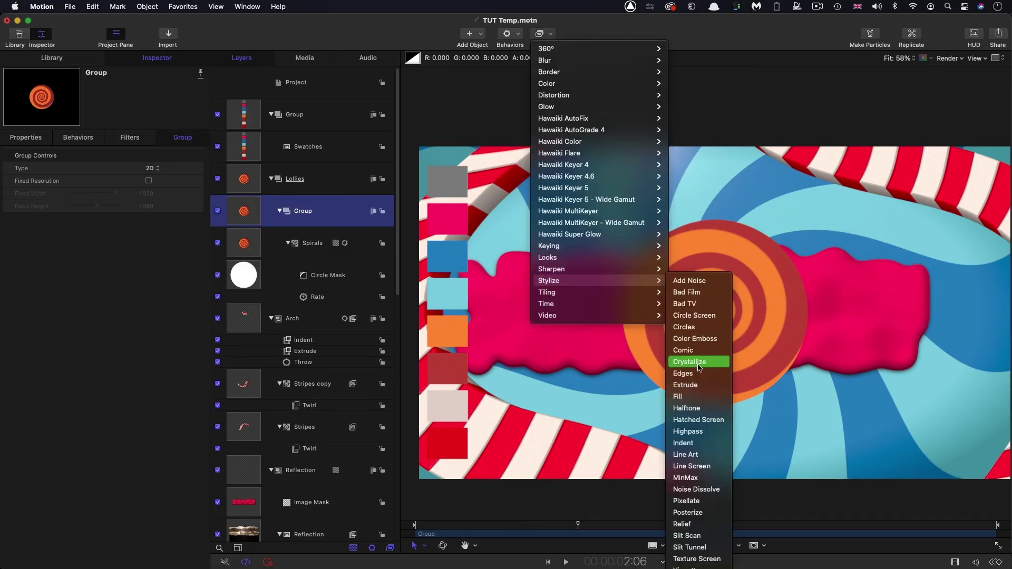
{"action": "left_click", "coordinate": [690, 386]}
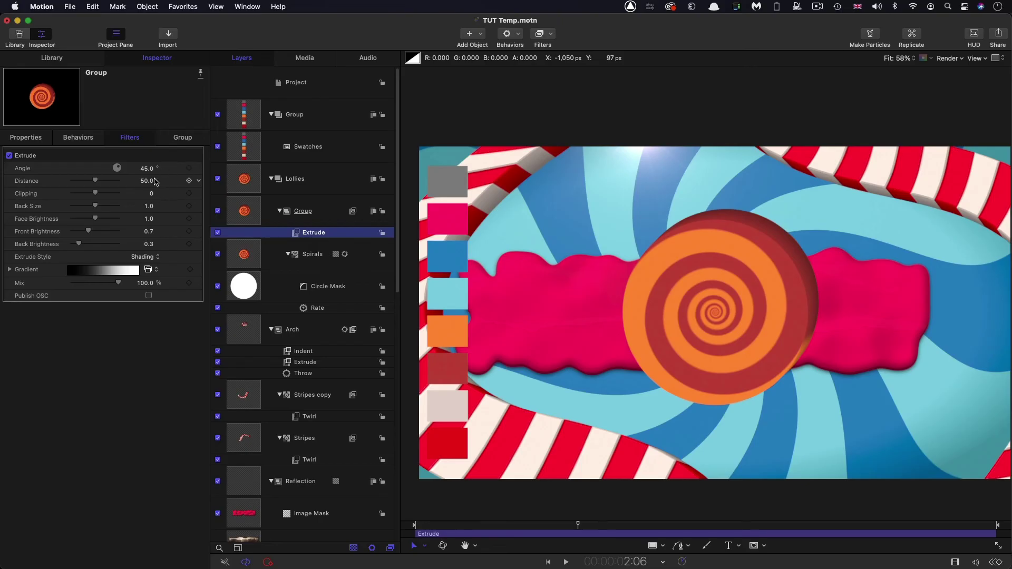
{"action": "left_click", "coordinate": [147, 168]}
{"action": "type", "text": "270.0"}
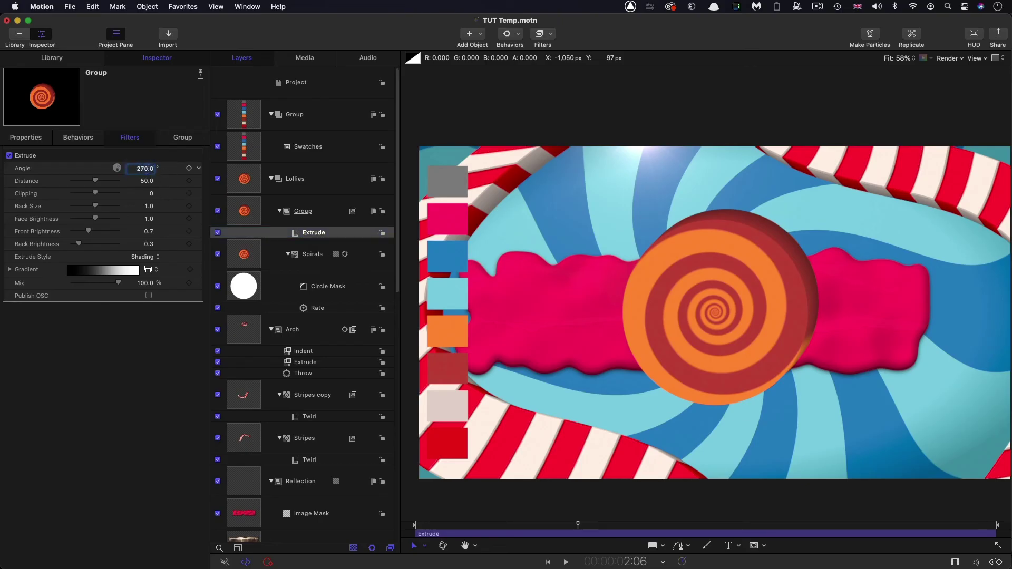
{"action": "key", "text": "Tab"}
{"action": "key", "text": "Tab"}
{"action": "key", "text": "Tab"}
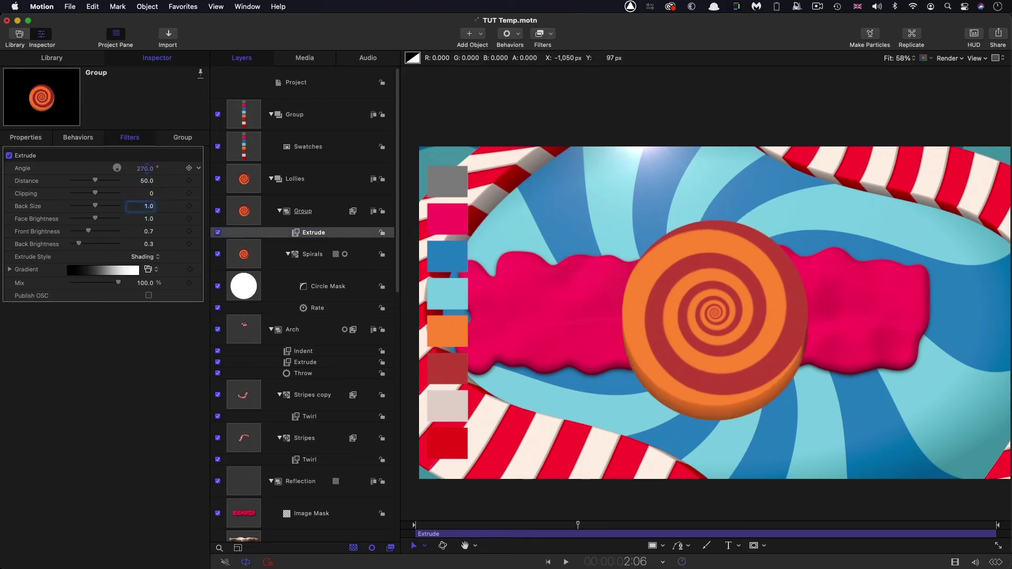
{"action": "type", "text": "1"}
{"action": "key", "text": "Return"}
Enable a drop shadow on the spiral's group with Blur 75 and Distance 50
{"action": "left_click", "coordinate": [243, 212]}
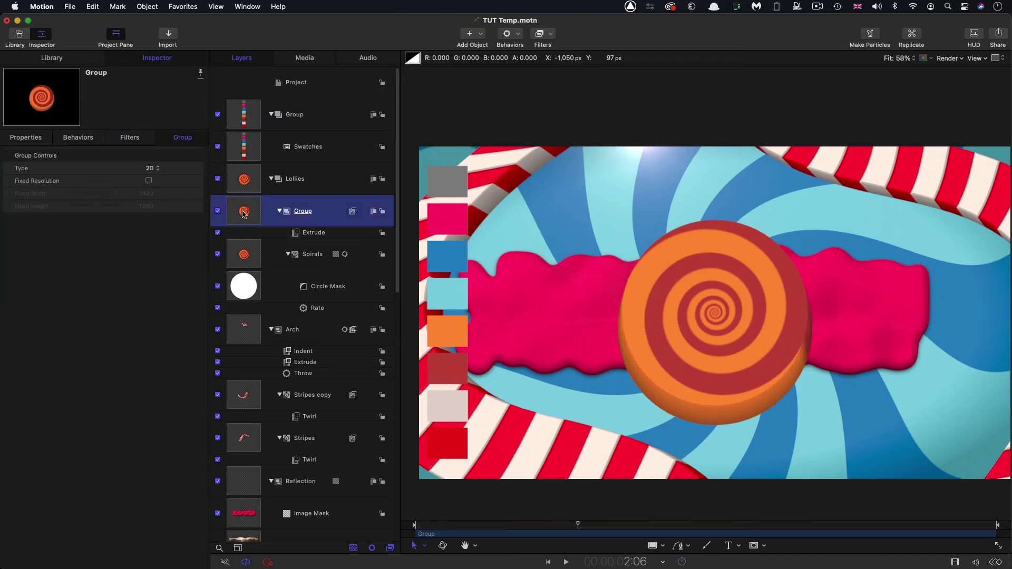
{"action": "left_click", "coordinate": [26, 138]}
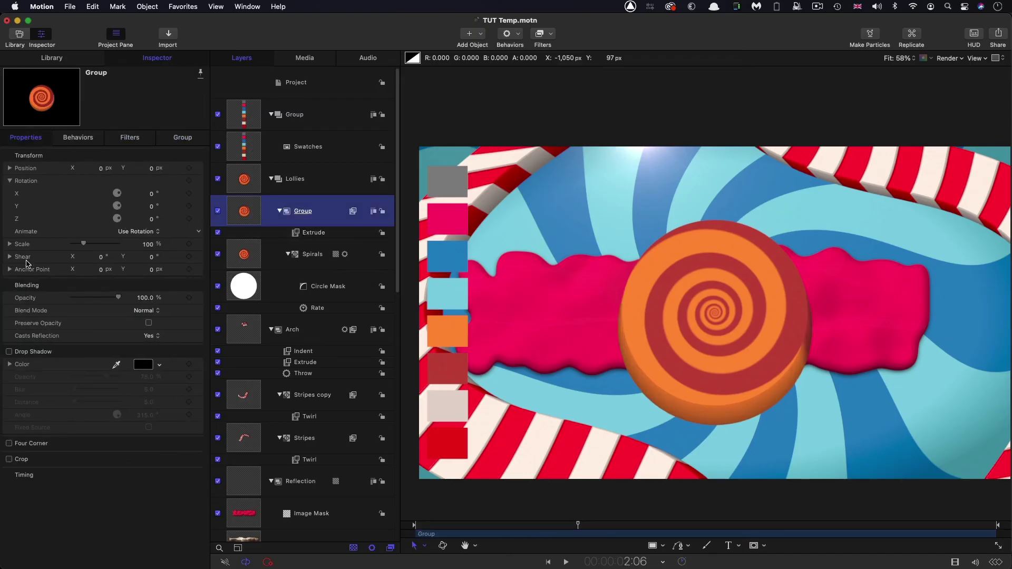
{"action": "left_click", "coordinate": [9, 351]}
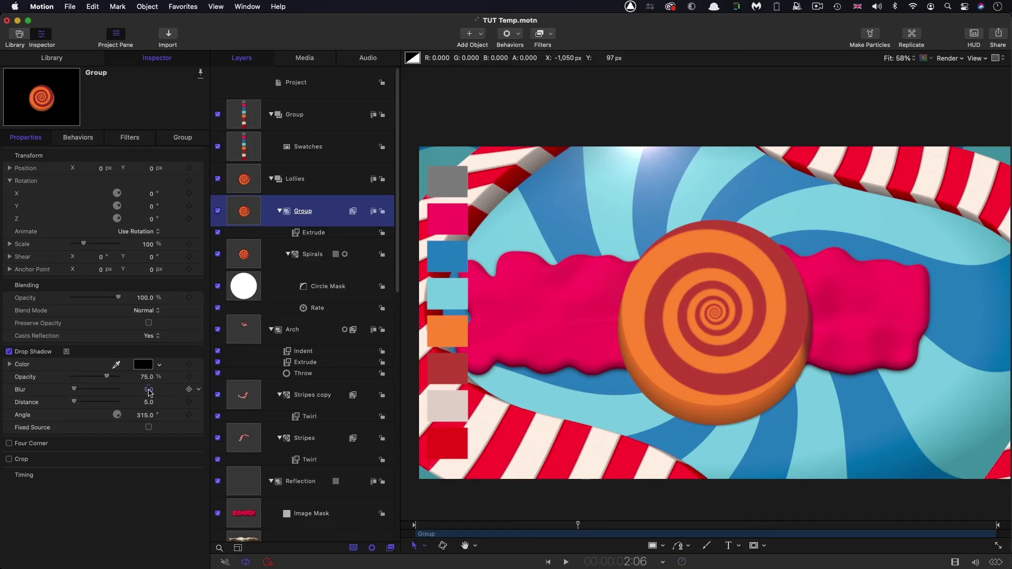
{"action": "left_click", "coordinate": [150, 390]}
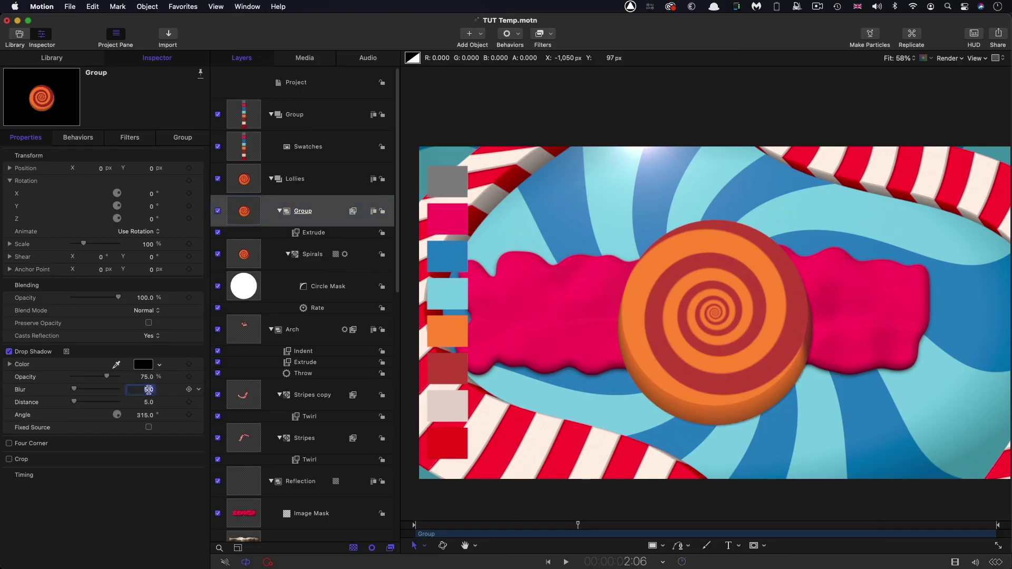
{"action": "type", "text": "75"}
{"action": "key", "text": "Tab"}
{"action": "key", "text": "Return"}
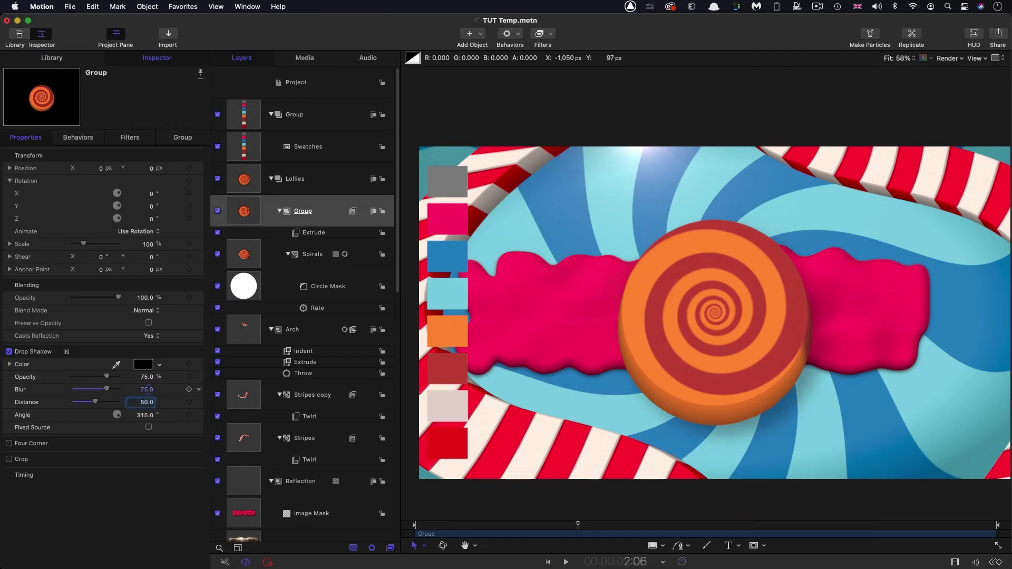
Adjust the Feather of the Spirals layer's circle mask to soften the lolly's edge
{"action": "left_click", "coordinate": [244, 286]}
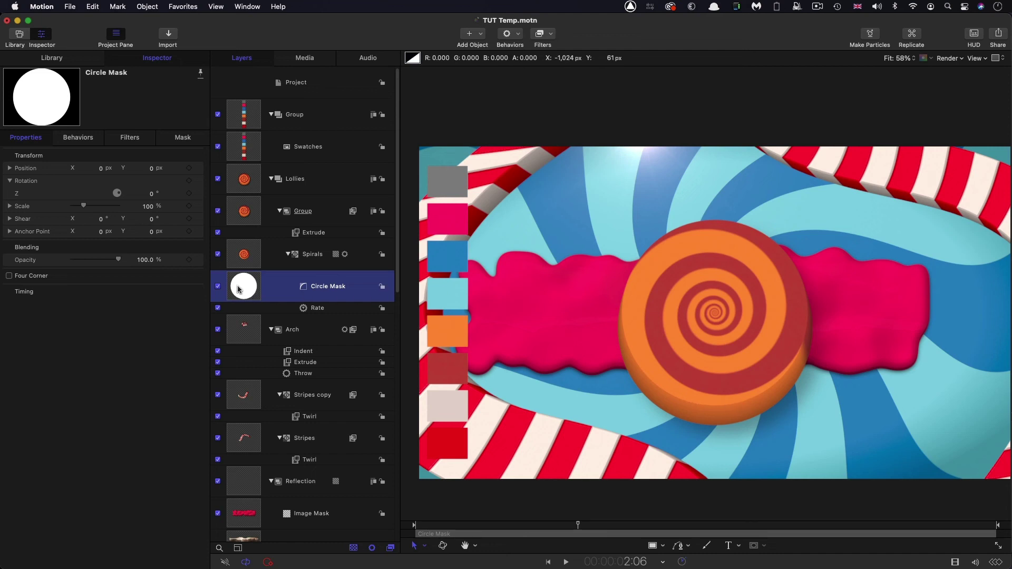
{"action": "left_click", "coordinate": [180, 138]}
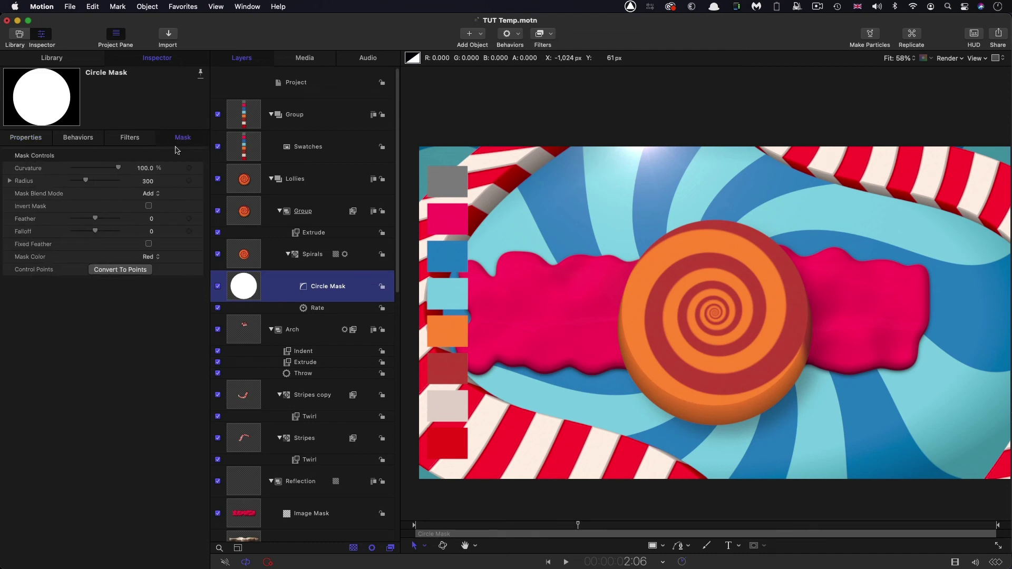
{"action": "left_click", "coordinate": [152, 219]}
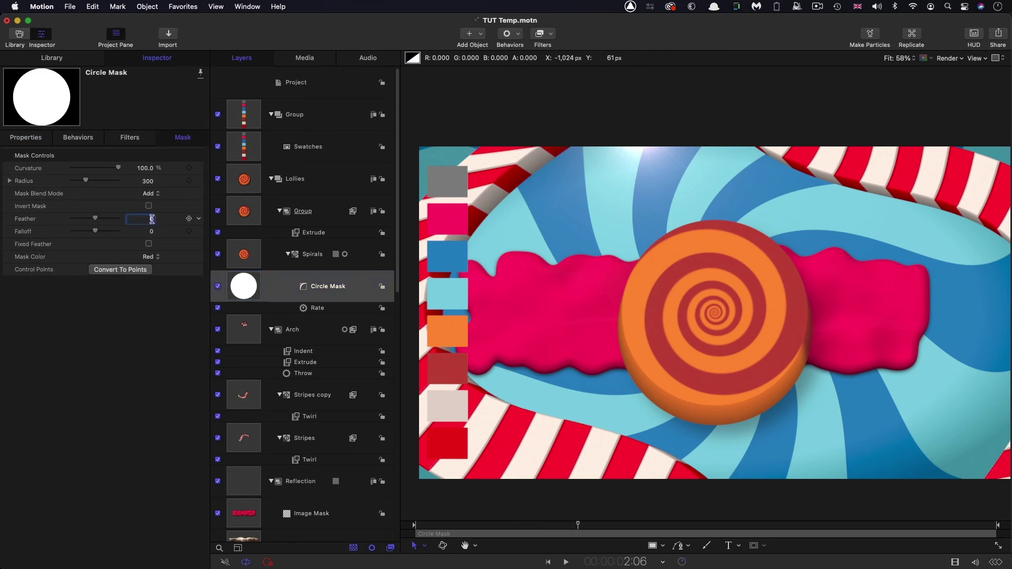
{"action": "key", "text": "Return"}
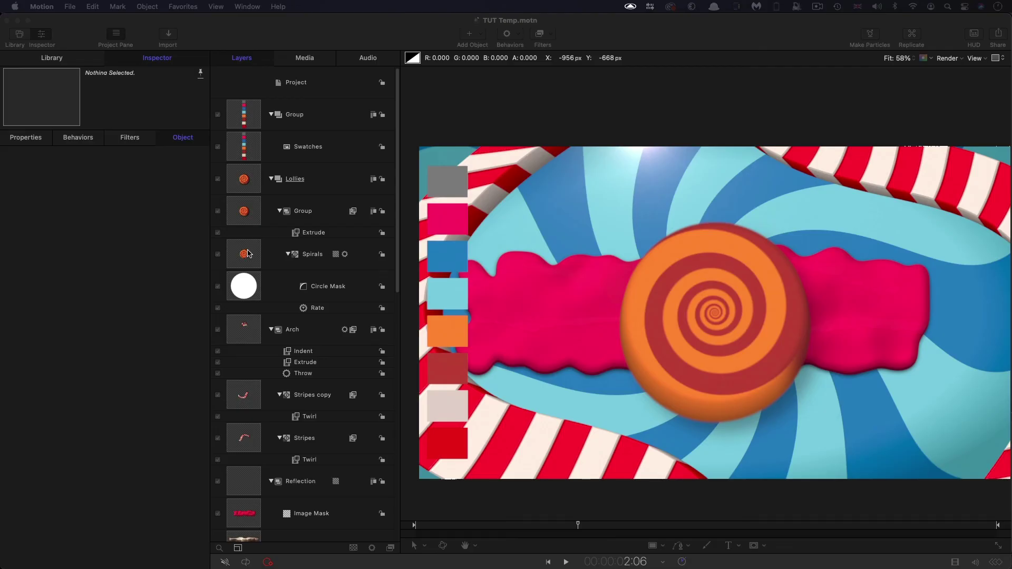
Make a particle emitter from the extruded lolly group
{"action": "left_click", "coordinate": [242, 210]}
{"action": "left_click", "coordinate": [244, 212]}
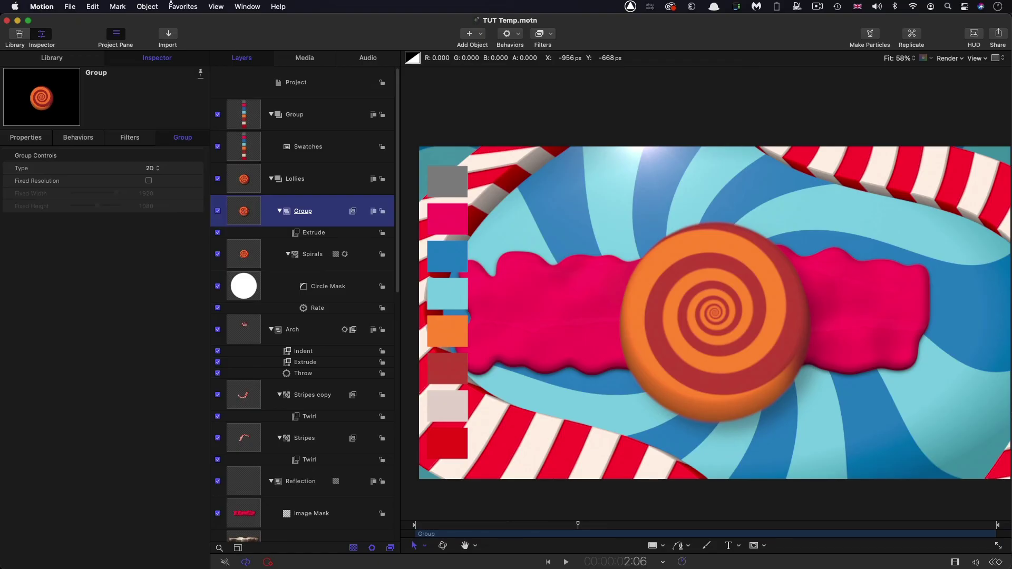
{"action": "left_click", "coordinate": [147, 7]}
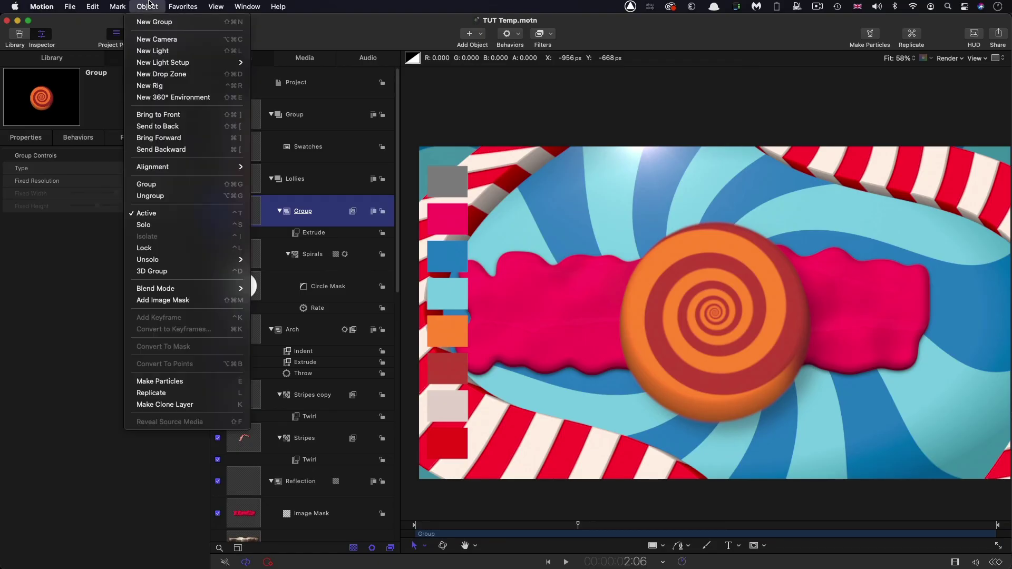
{"action": "left_click", "coordinate": [165, 382]}
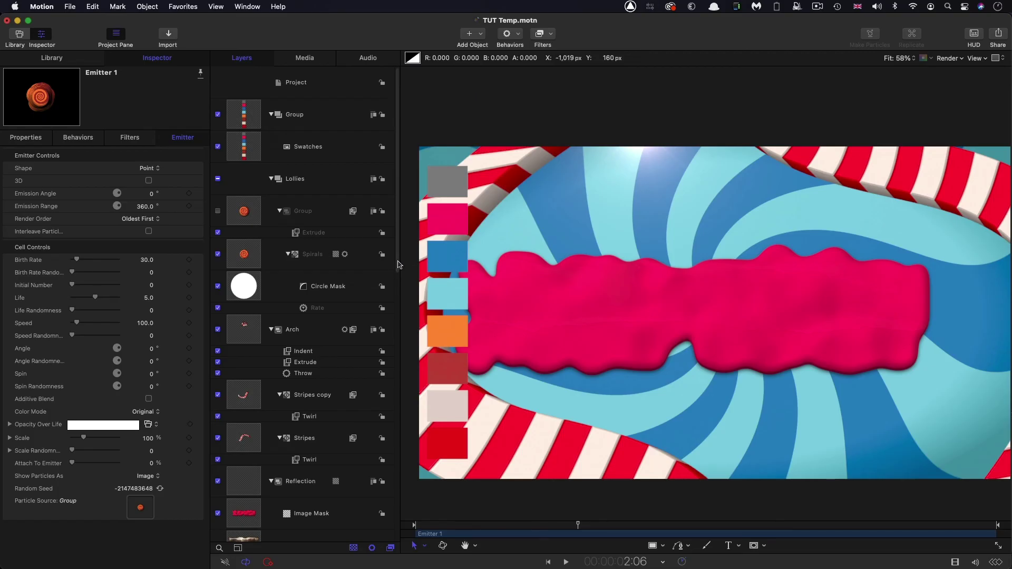
Cut Emitter 1 from Group 2 at the end of the layer list and paste it into the Lollies group
{"action": "left_click_drag", "start_coordinate": [396, 261], "coordinate": [397, 526]}
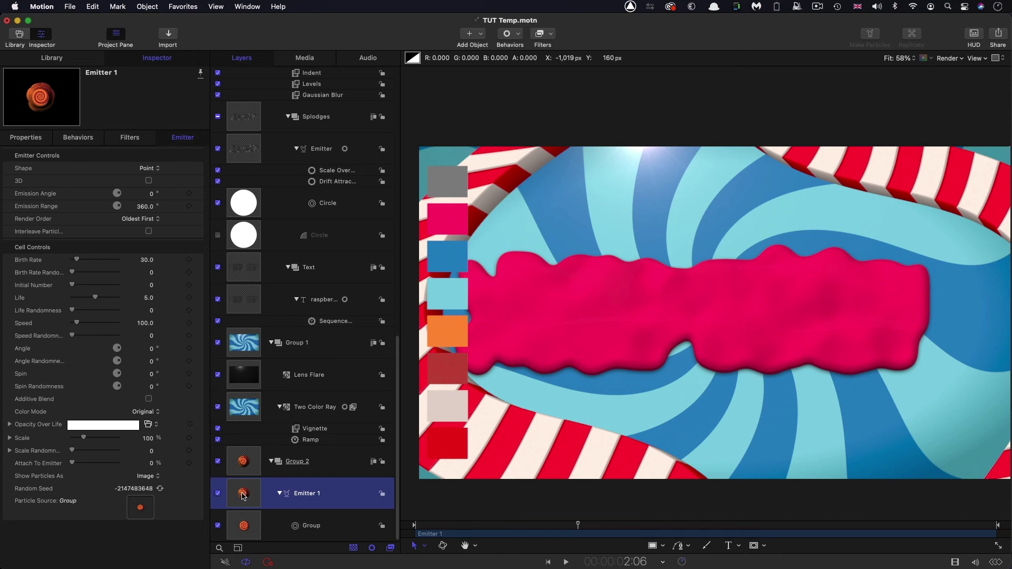
{"action": "key", "text": "Delete"}
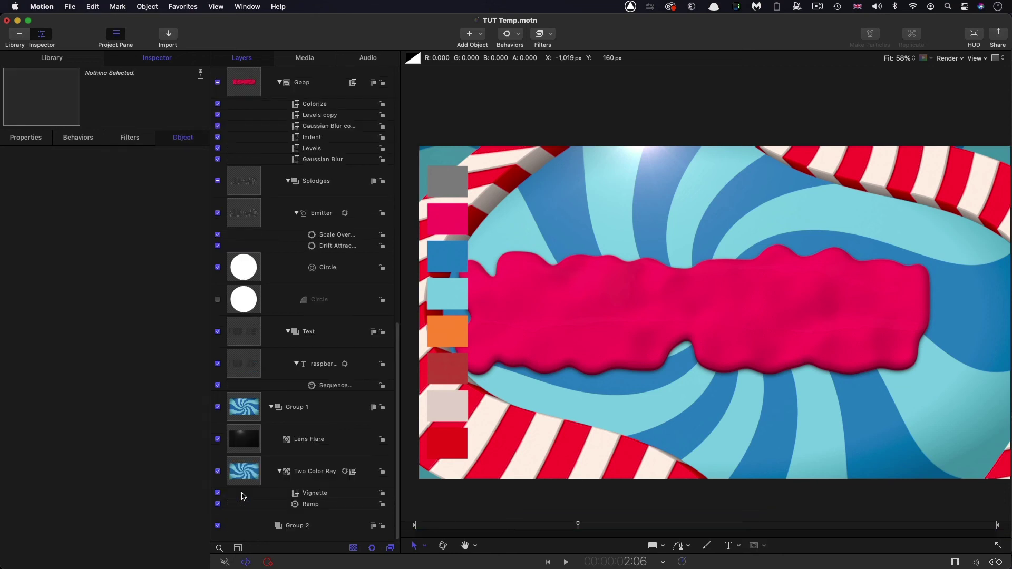
{"action": "left_click_drag", "start_coordinate": [398, 414], "coordinate": [382, 101]}
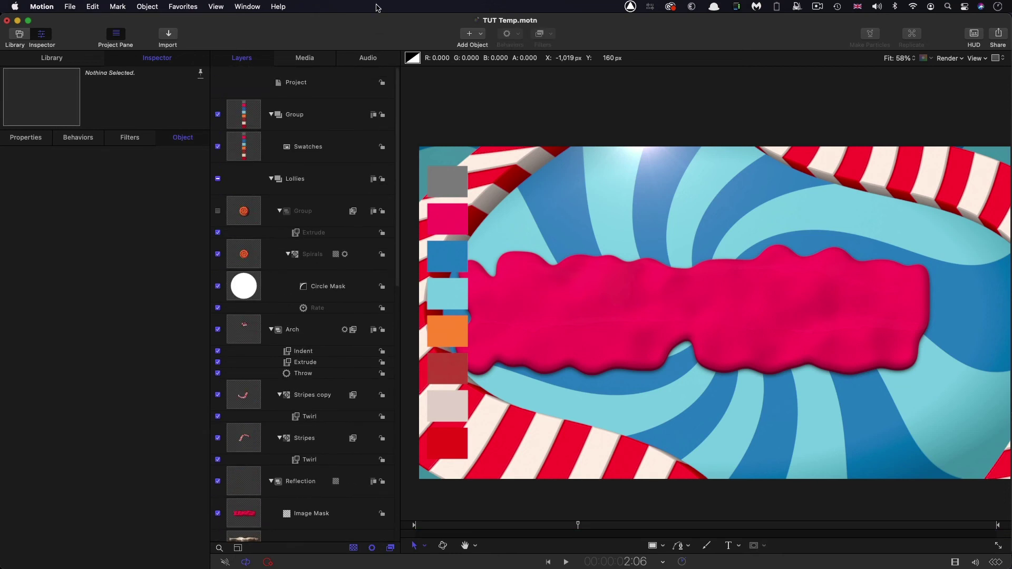
{"action": "left_click", "coordinate": [311, 184]}
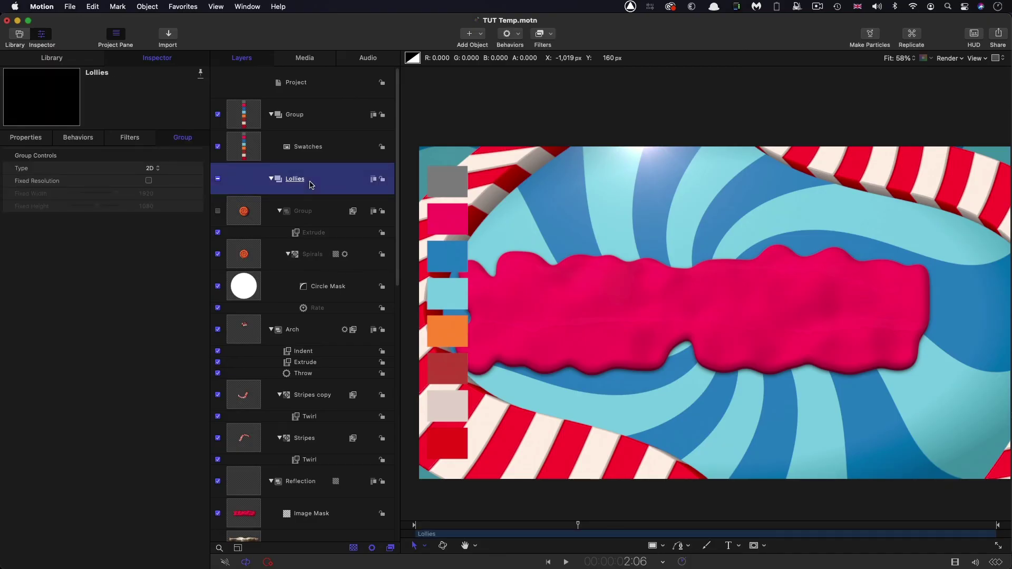
{"action": "key", "text": "super+v"}
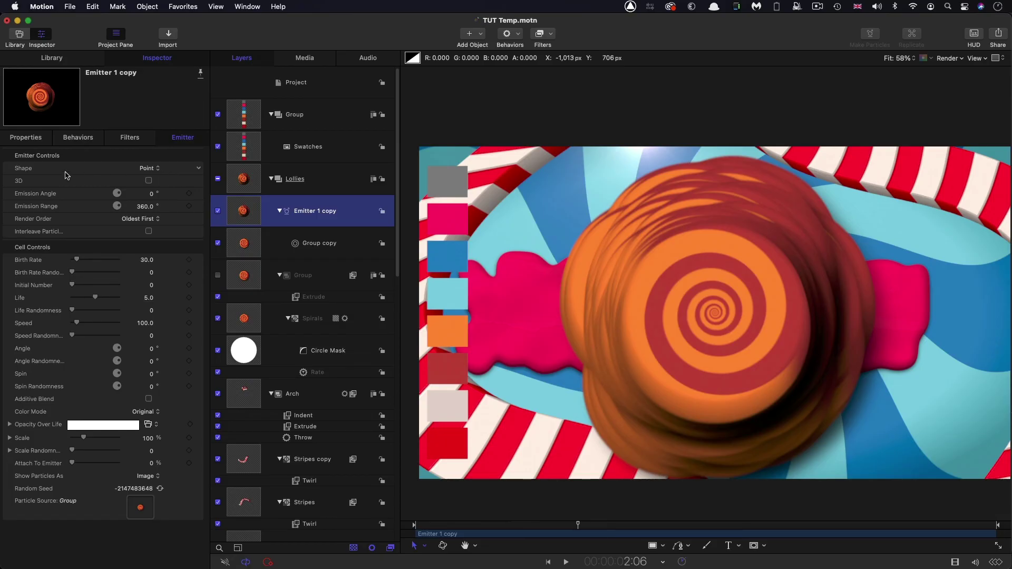
Set the lolly emitter's Shape to Rectangle, 1600 wide and 800 high, with an Outline arrangement
{"action": "left_click", "coordinate": [146, 168]}
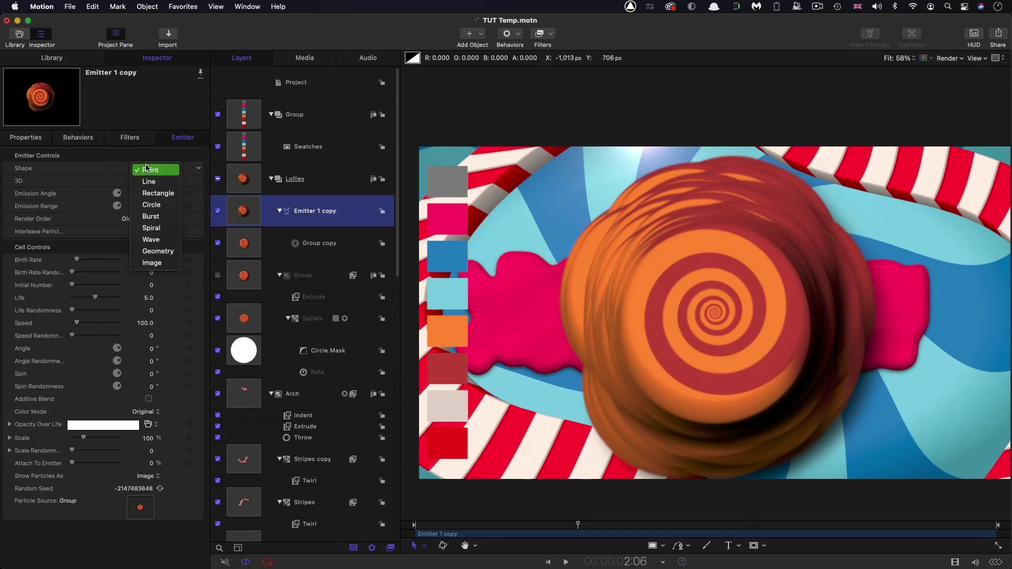
{"action": "left_click", "coordinate": [147, 194]}
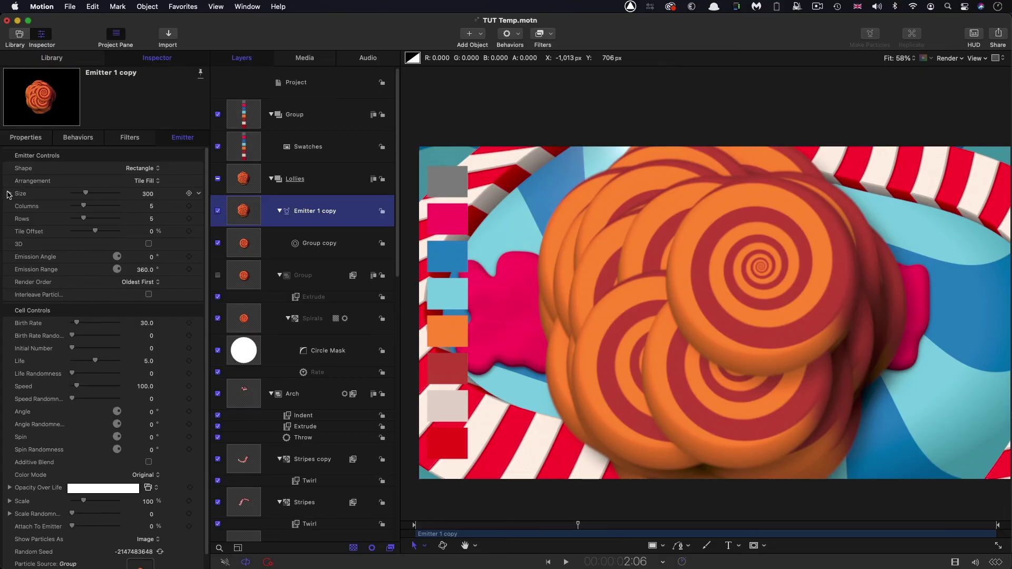
{"action": "left_click", "coordinate": [9, 193]}
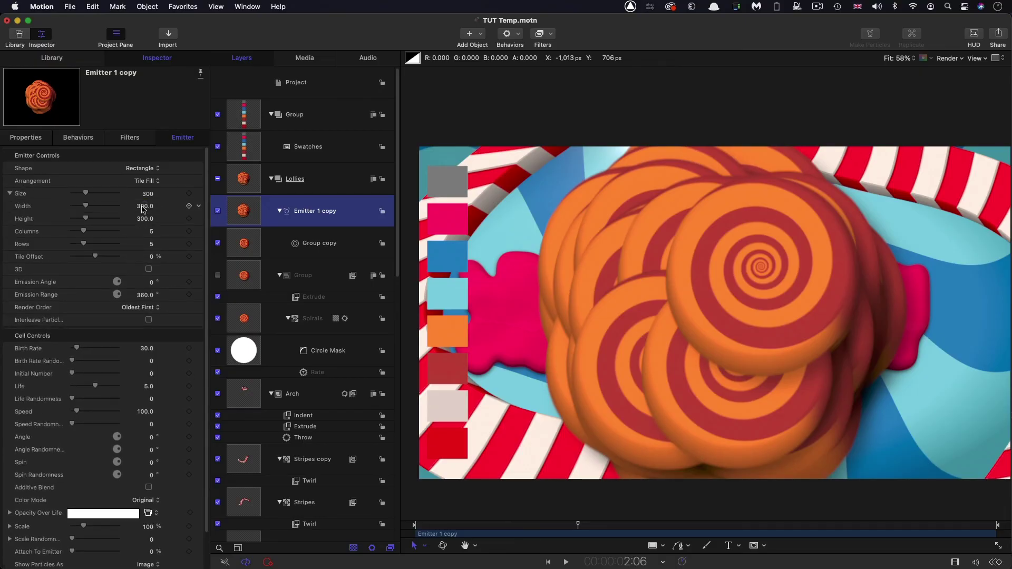
{"action": "left_click", "coordinate": [142, 206]}
{"action": "type", "text": "16"}
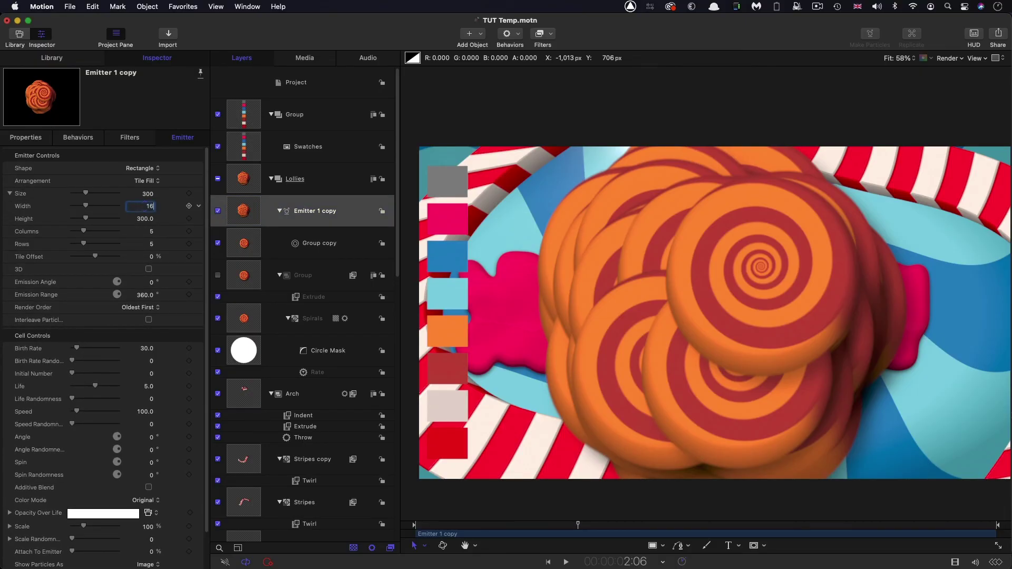
{"action": "type", "text": "00"}
{"action": "key", "text": "Tab"}
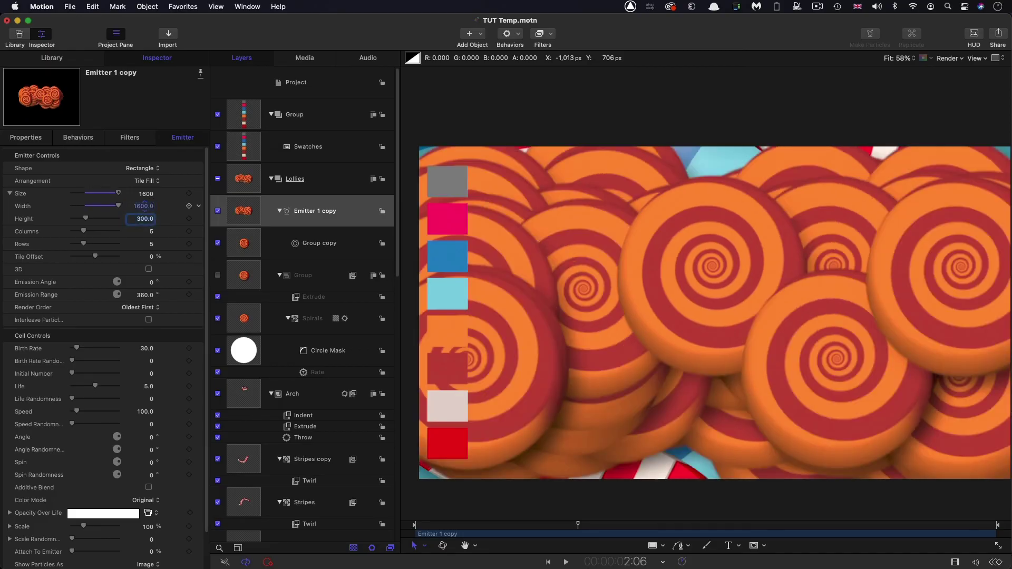
{"action": "type", "text": "800"}
{"action": "key", "text": "Return"}
{"action": "left_click", "coordinate": [146, 181]}
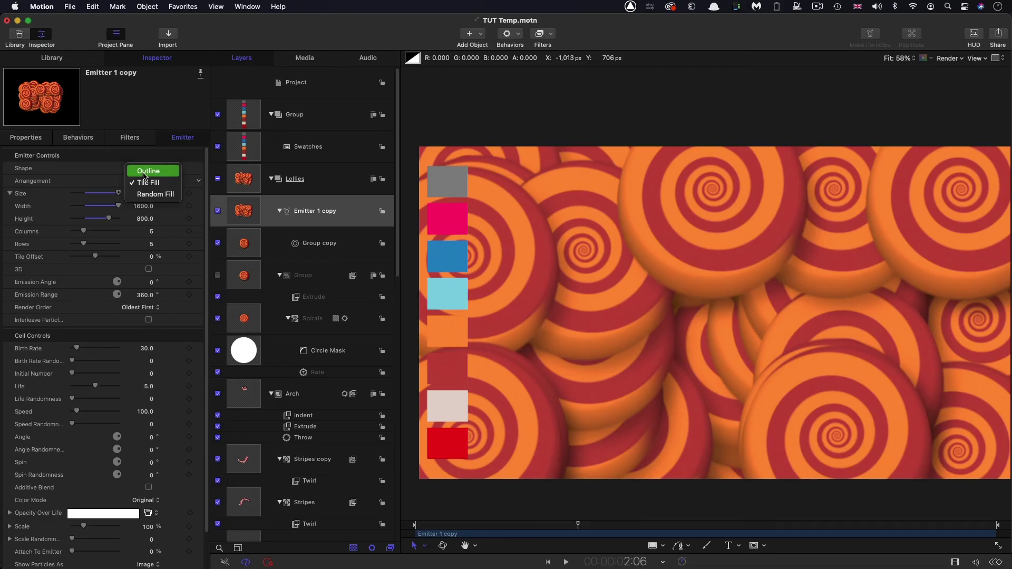
{"action": "left_click", "coordinate": [145, 173]}
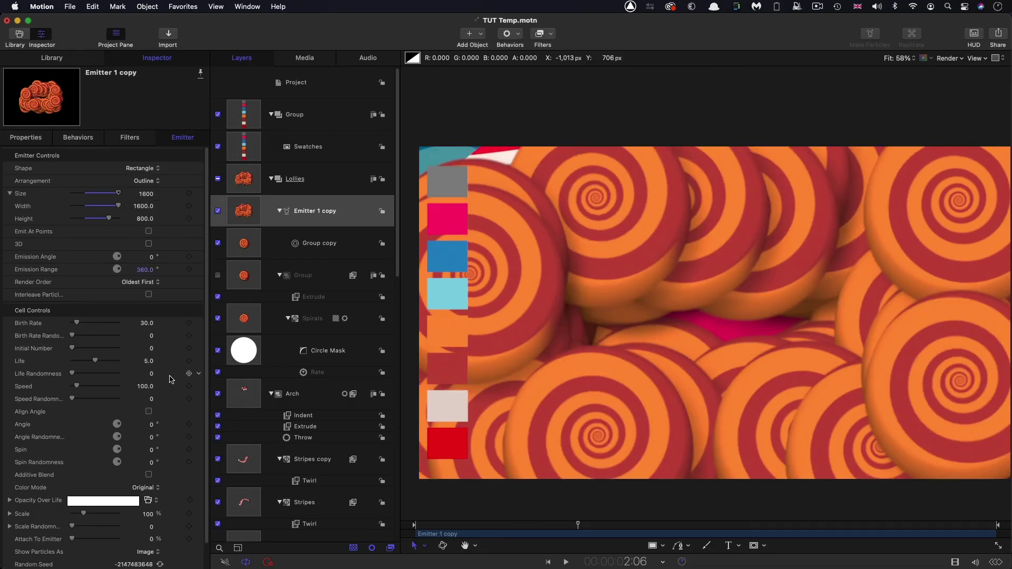
Set the lolly emitter's Birth Rate to 5, Life to 8, Speed to 200 and Speed Randomness to 100
{"action": "left_click", "coordinate": [143, 323]}
{"action": "type", "text": "5"}
{"action": "key", "text": "Tab"}
{"action": "key", "text": "Tab"}
{"action": "key", "text": "Tab"}
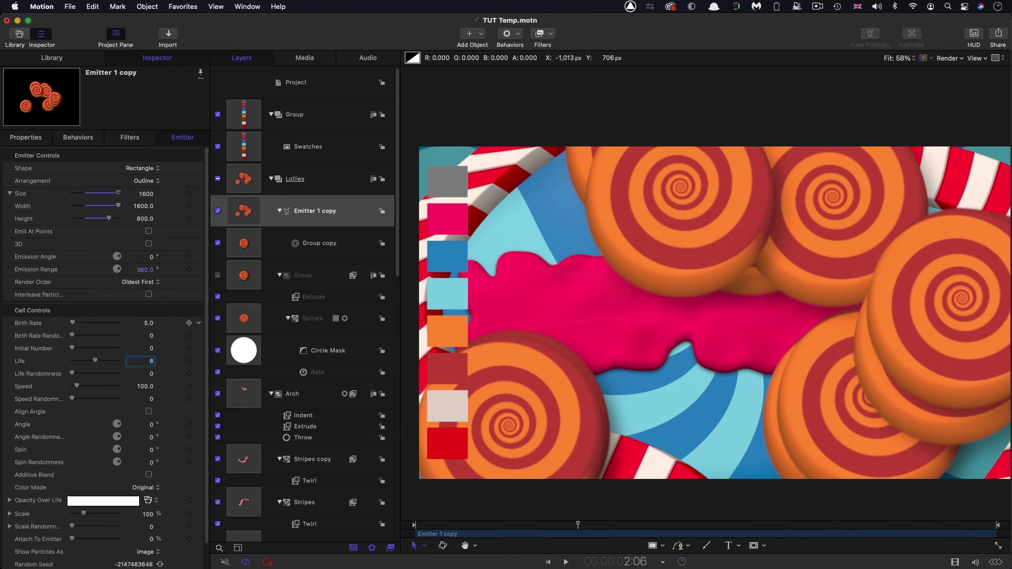
{"action": "type", "text": "8"}
{"action": "key", "text": "Tab"}
{"action": "key", "text": "Tab"}
{"action": "key", "text": "Tab"}
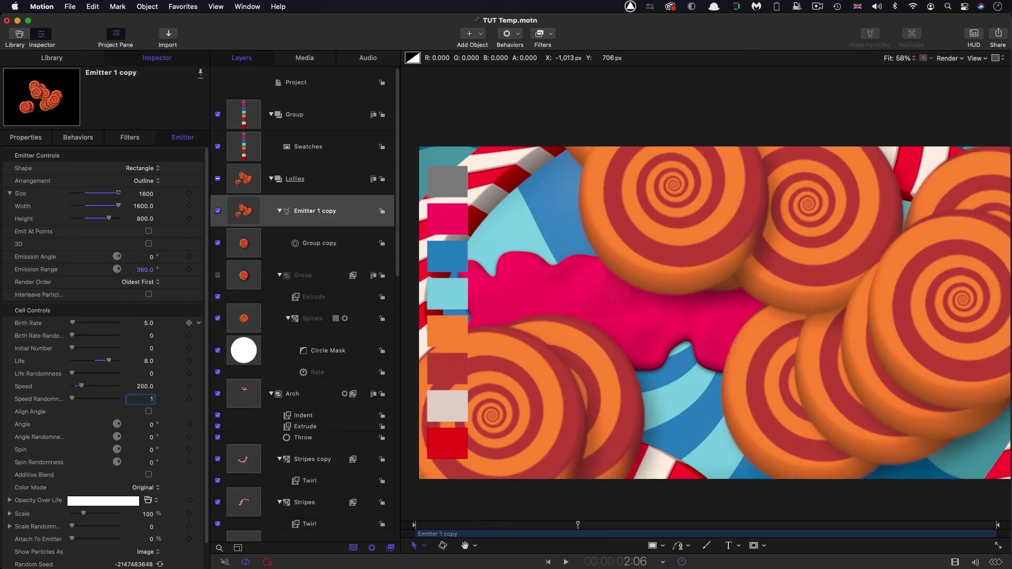
{"action": "key", "text": "Return"}
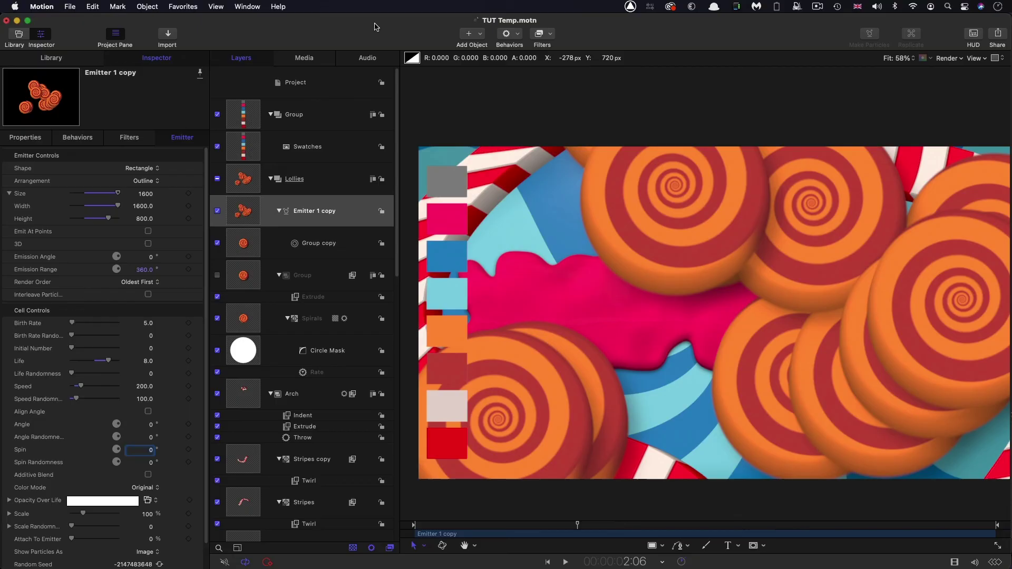
Set the lolly particles' Scale to 20% and Scale Randomness to 10, and play back the animation
{"action": "scroll", "coordinate": [145, 419], "scroll_direction": "down", "scroll_amount": 2}
{"action": "left_click", "coordinate": [145, 419]}
{"action": "key", "text": "Tab"}
{"action": "key", "text": "Tab"}
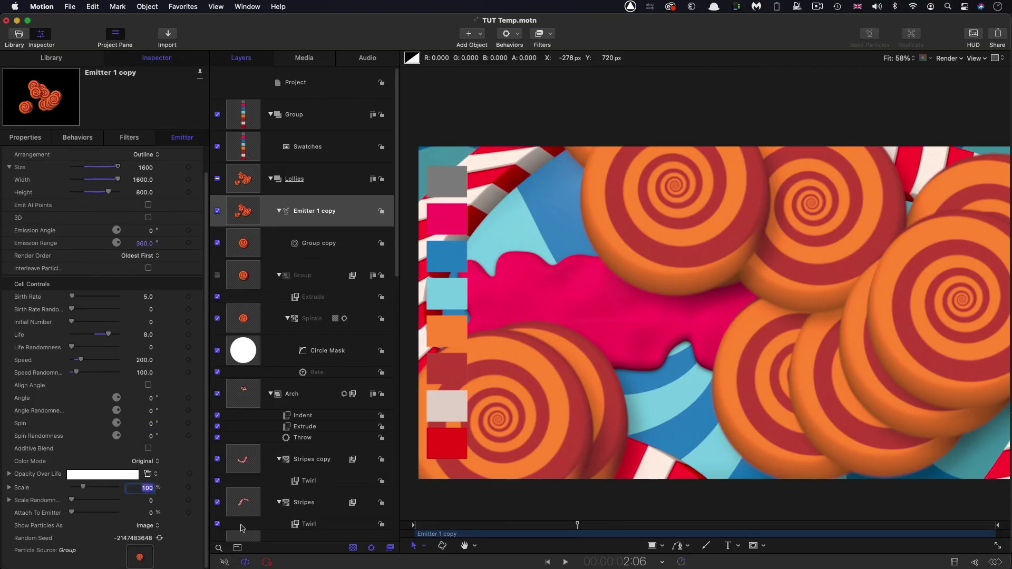
{"action": "type", "text": "20"}
{"action": "key", "text": "Tab"}
{"action": "type", "text": "1"}
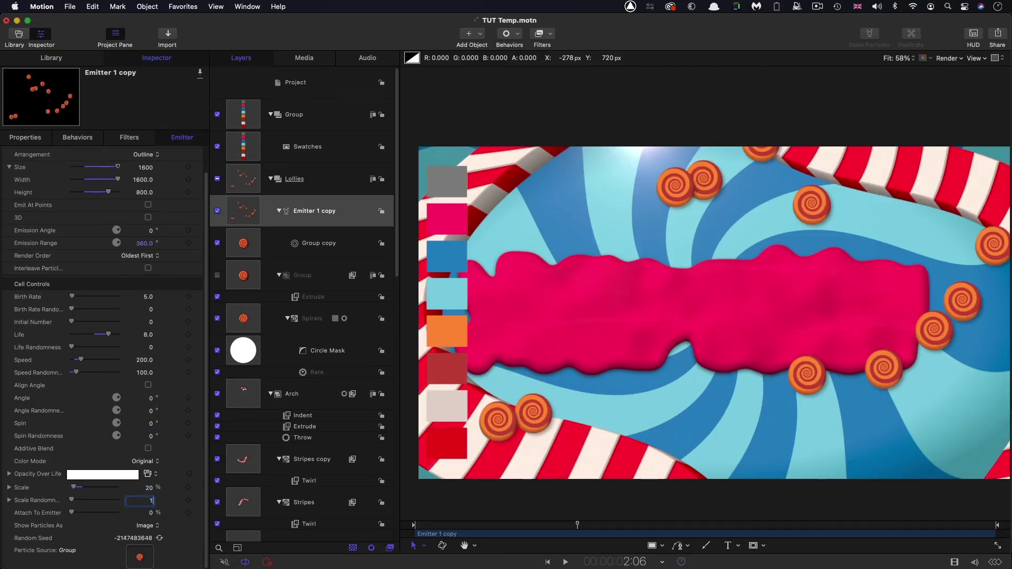
{"action": "type", "text": "0"}
{"action": "key", "text": "Return"}
{"action": "key", "text": "space"}
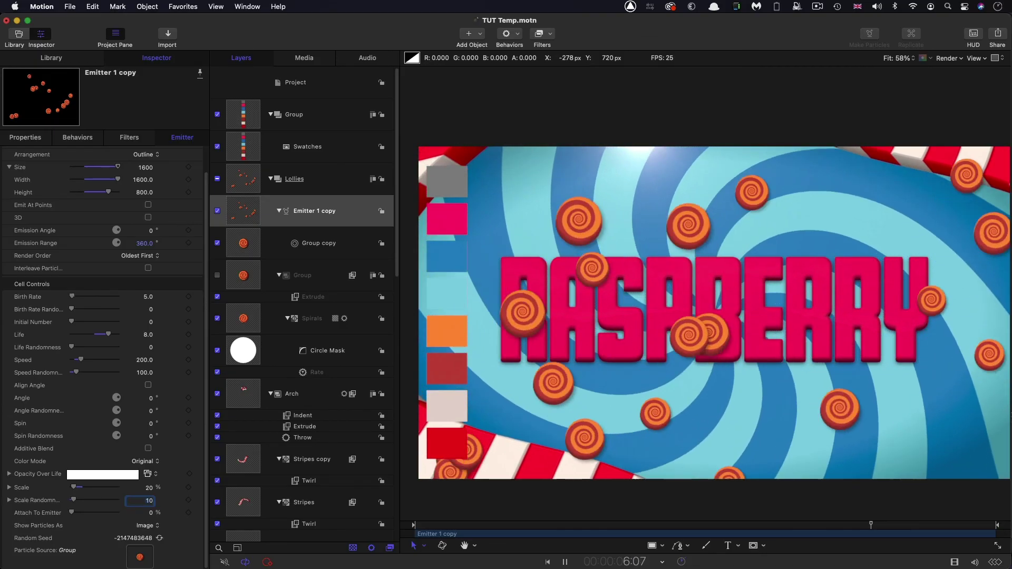
{"action": "key", "text": "space"}
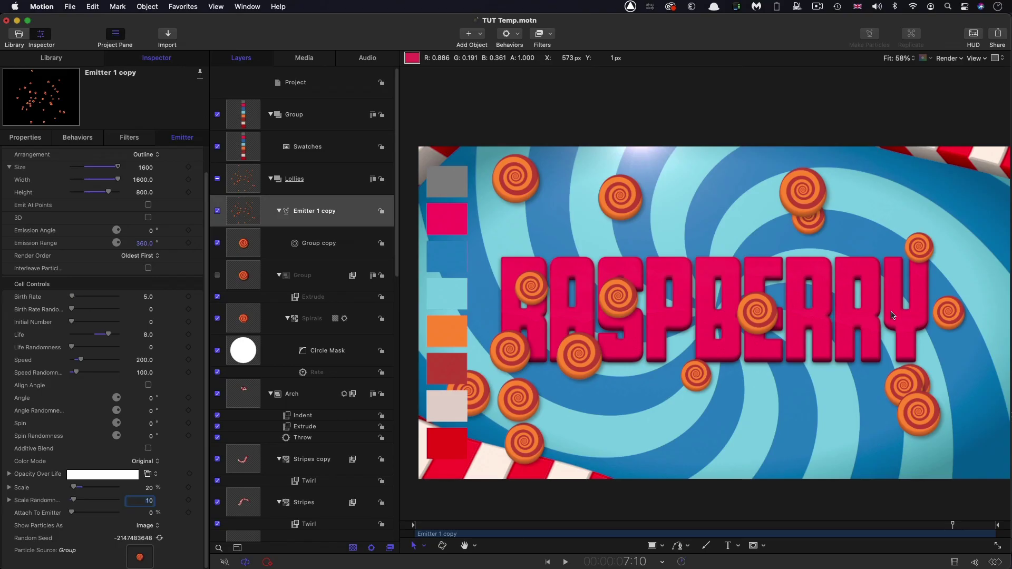
Draw a small rectangle over the middle of the RASPBERRY title and reset its Transform to centre it
{"action": "left_click", "coordinate": [653, 546]}
{"action": "left_click", "coordinate": [657, 563]}
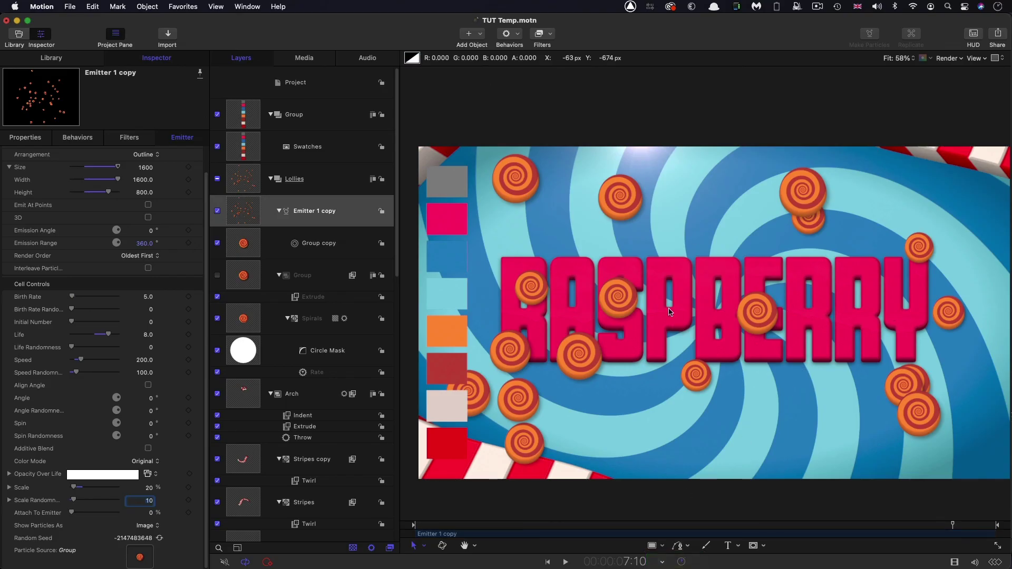
{"action": "left_click_drag", "start_coordinate": [652, 276], "coordinate": [752, 363]}
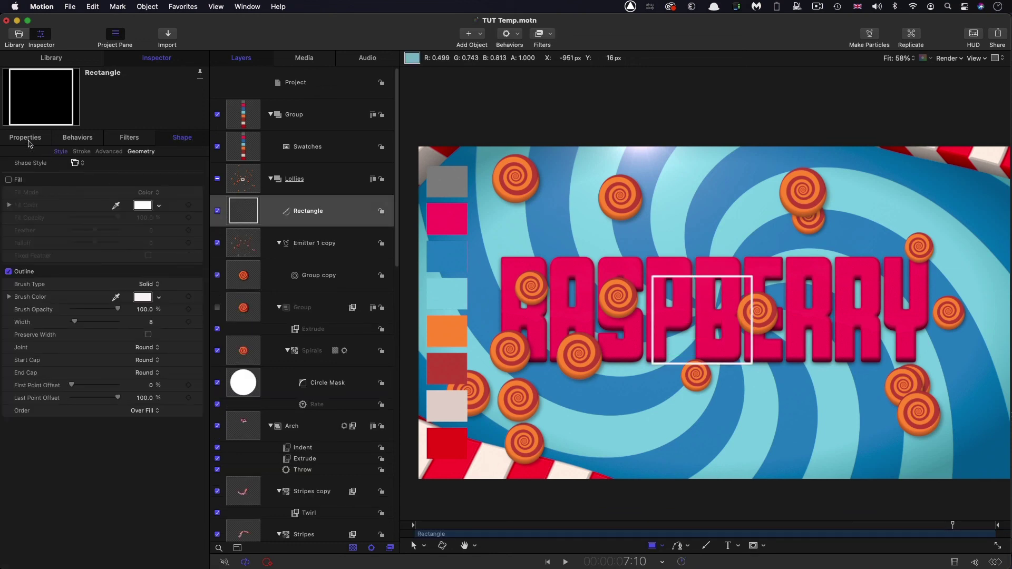
{"action": "left_click", "coordinate": [26, 137]}
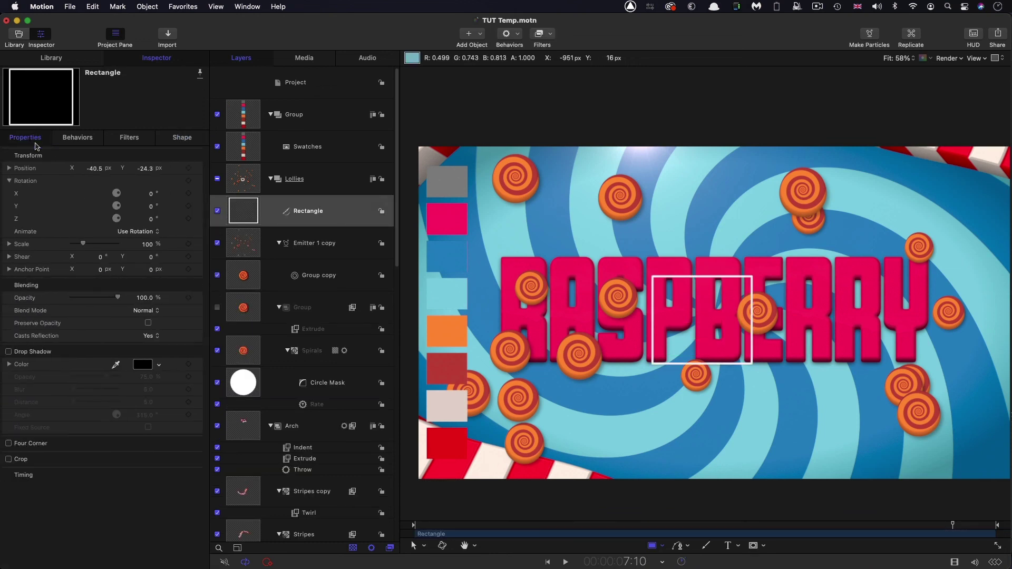
{"action": "right_click", "coordinate": [92, 155]}
{"action": "left_click", "coordinate": [106, 158]}
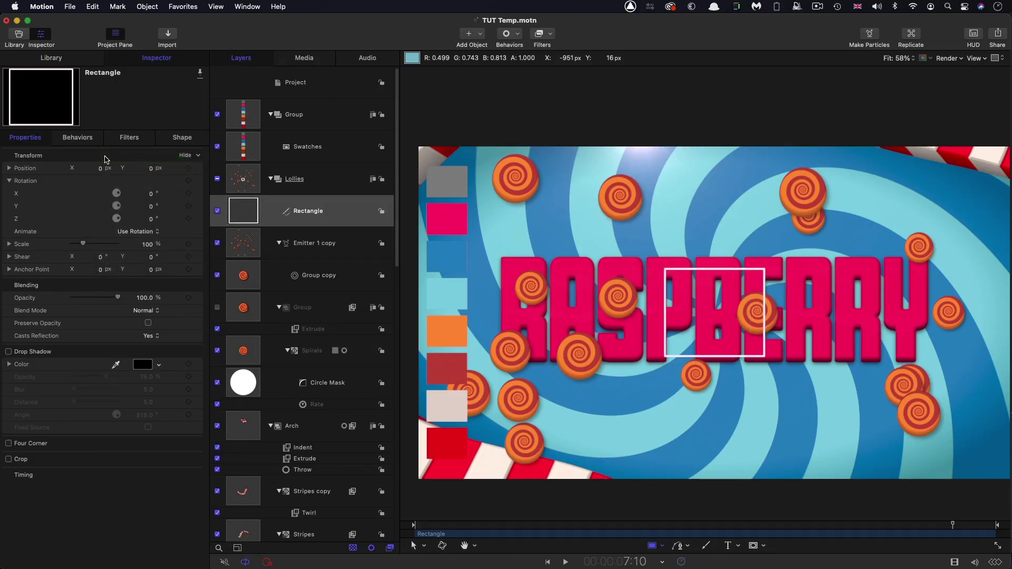
Hide the rectangle and apply a Repel From behavior to Emitter 1 copy with the Rectangle as its object
{"action": "left_click", "coordinate": [218, 210]}
{"action": "left_click", "coordinate": [239, 249]}
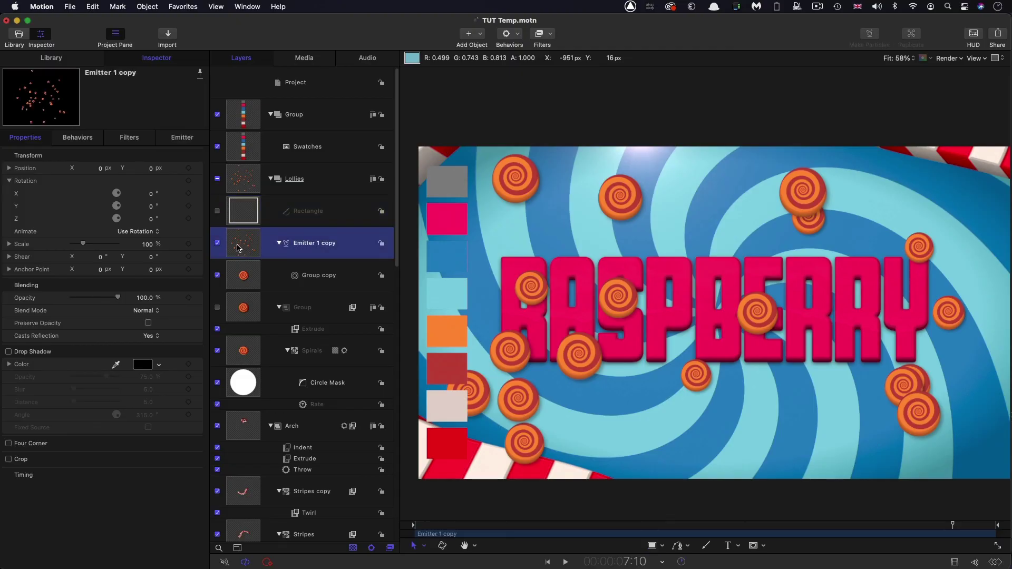
{"action": "left_click", "coordinate": [514, 34]}
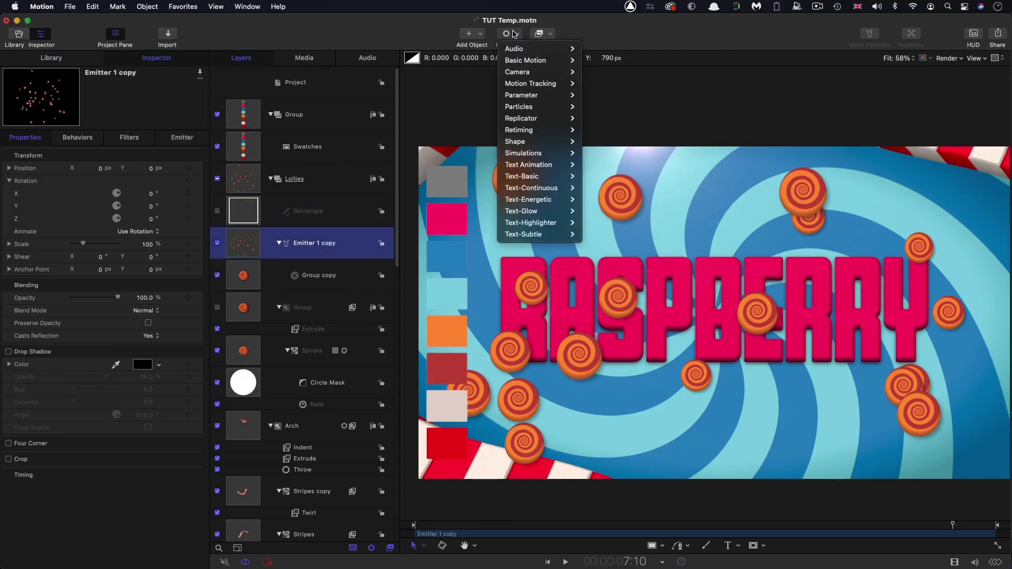
{"action": "mouse_move", "coordinate": [525, 156]}
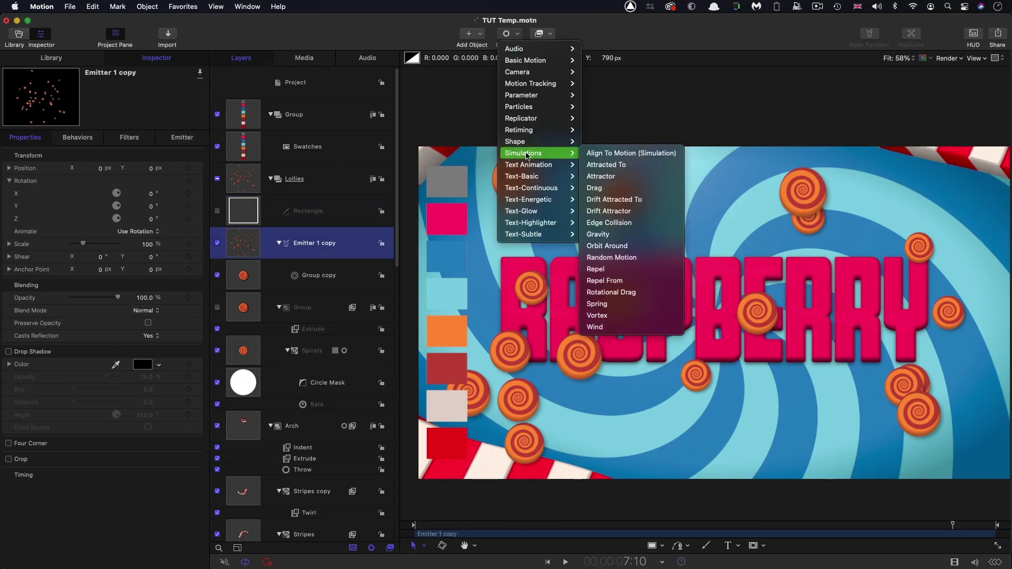
{"action": "left_click", "coordinate": [622, 281]}
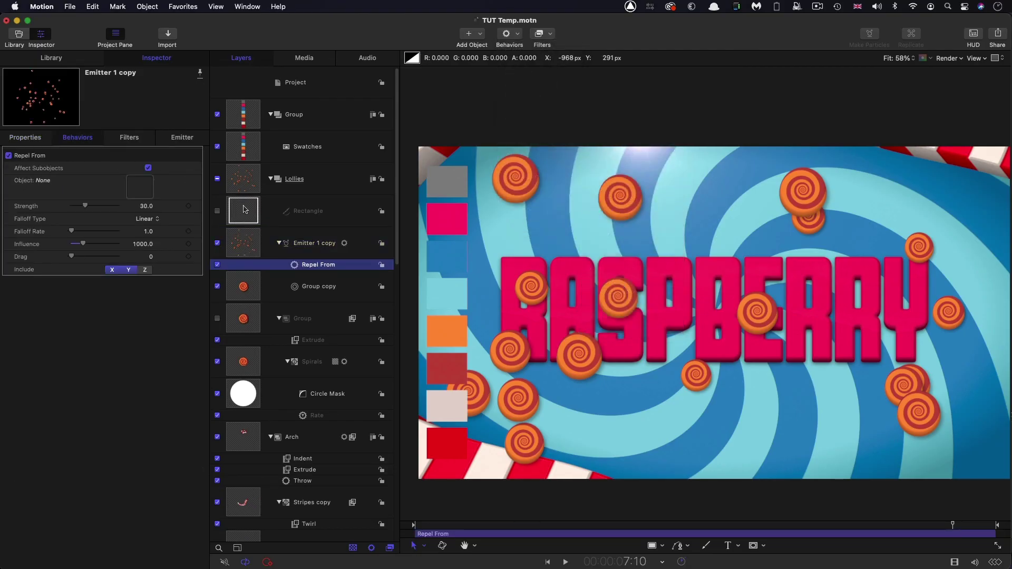
{"action": "left_click_drag", "start_coordinate": [245, 208], "coordinate": [135, 184]}
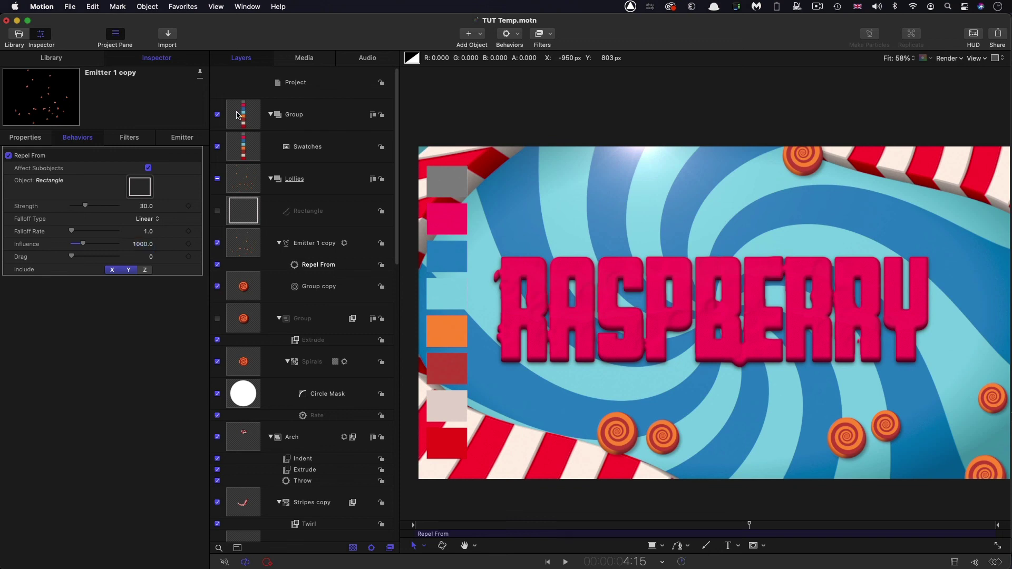
Hide the group containing the colour swatches
{"action": "left_click", "coordinate": [237, 116]}
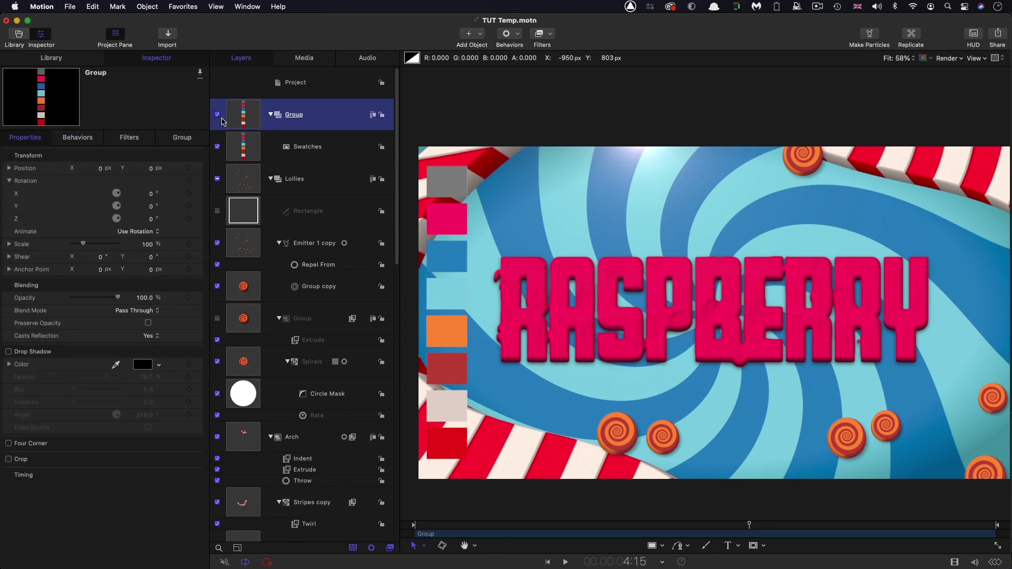
{"action": "left_click", "coordinate": [218, 115]}
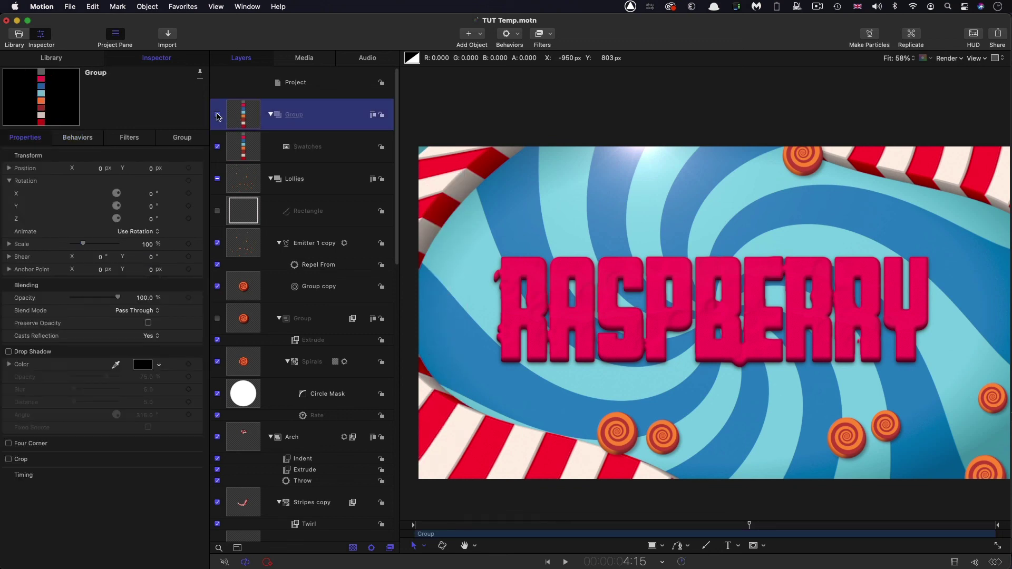
Add a Scale Over Life behavior to Emitter 1 copy with its Increment Type set to Custom
{"action": "left_click", "coordinate": [245, 249]}
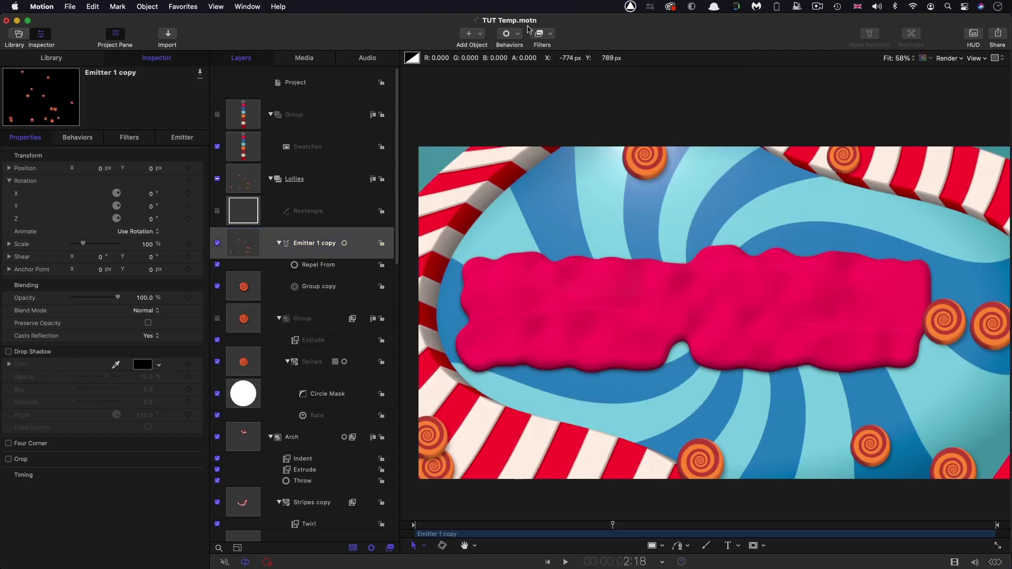
{"action": "left_click", "coordinate": [511, 34]}
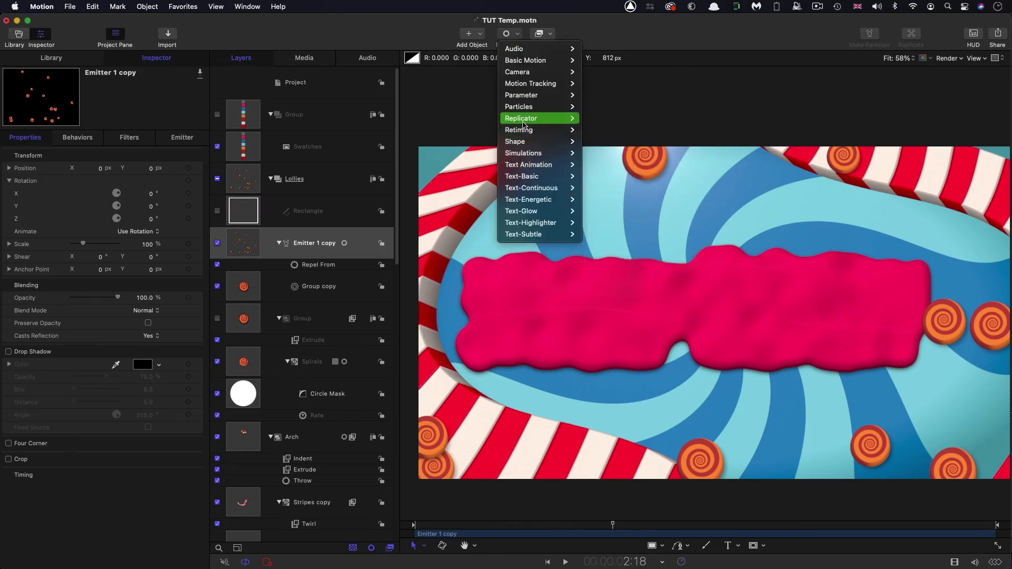
{"action": "mouse_move", "coordinate": [523, 120]}
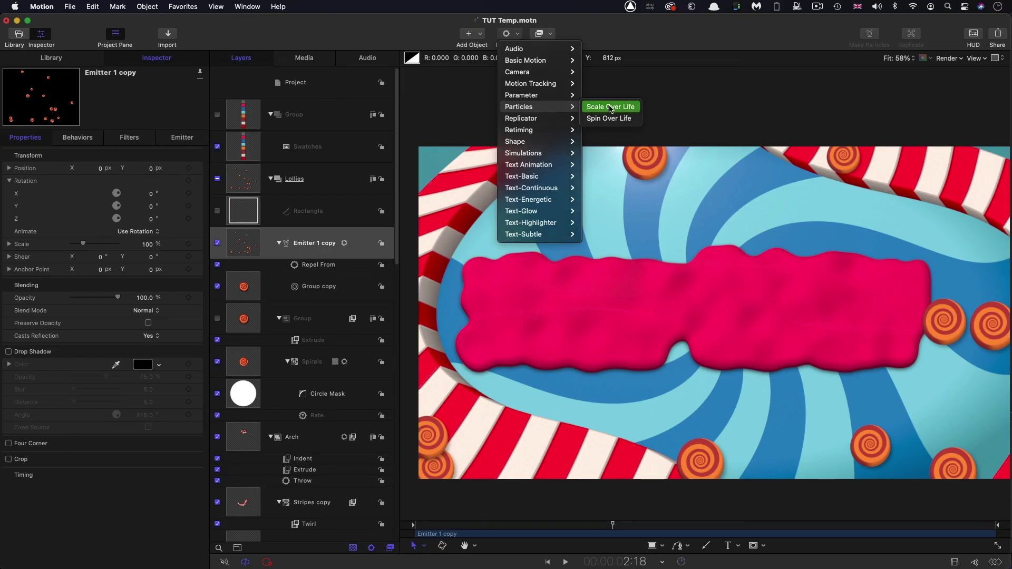
{"action": "left_click", "coordinate": [610, 107]}
{"action": "left_click", "coordinate": [124, 169]}
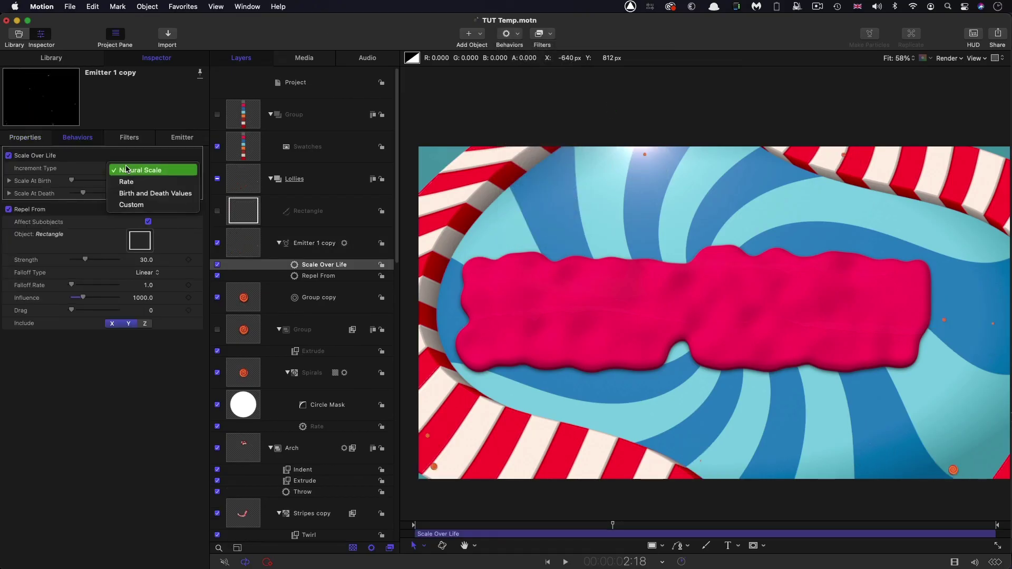
{"action": "left_click", "coordinate": [124, 205]}
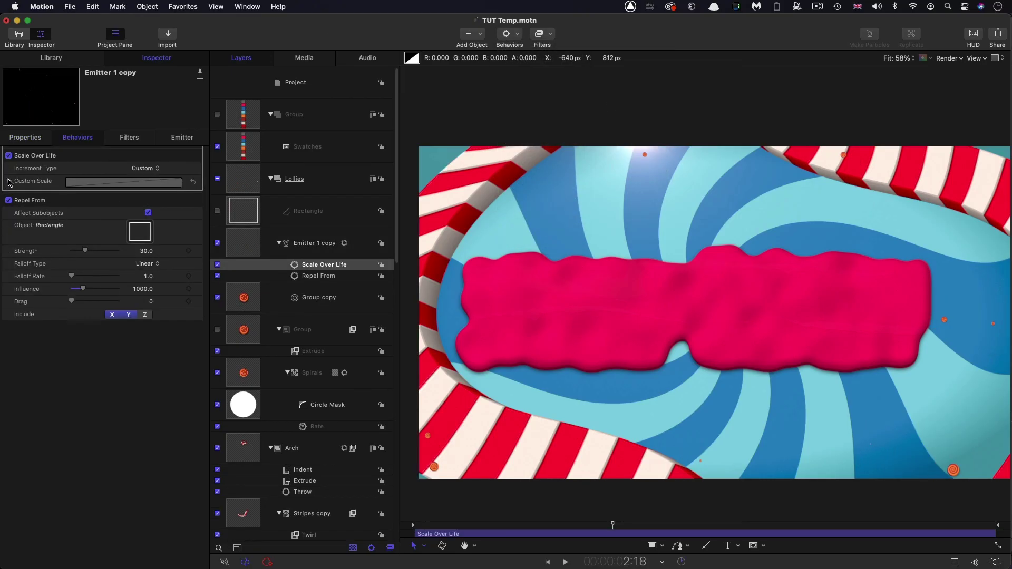
Move the 100% point of the Custom Scale curve to 5% Over Life and play the animation from the start
{"action": "left_click", "coordinate": [9, 181]}
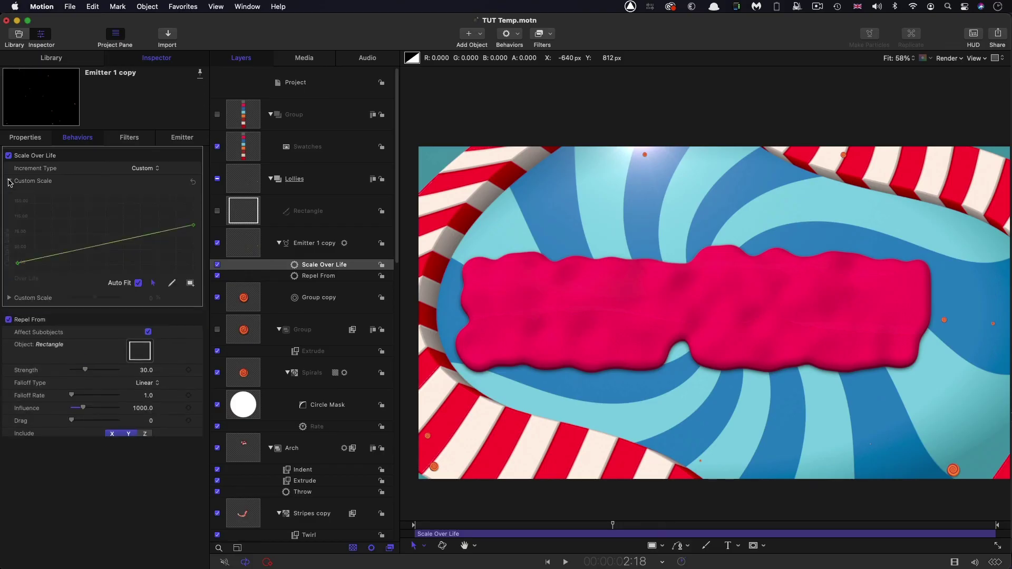
{"action": "left_click", "coordinate": [193, 227]}
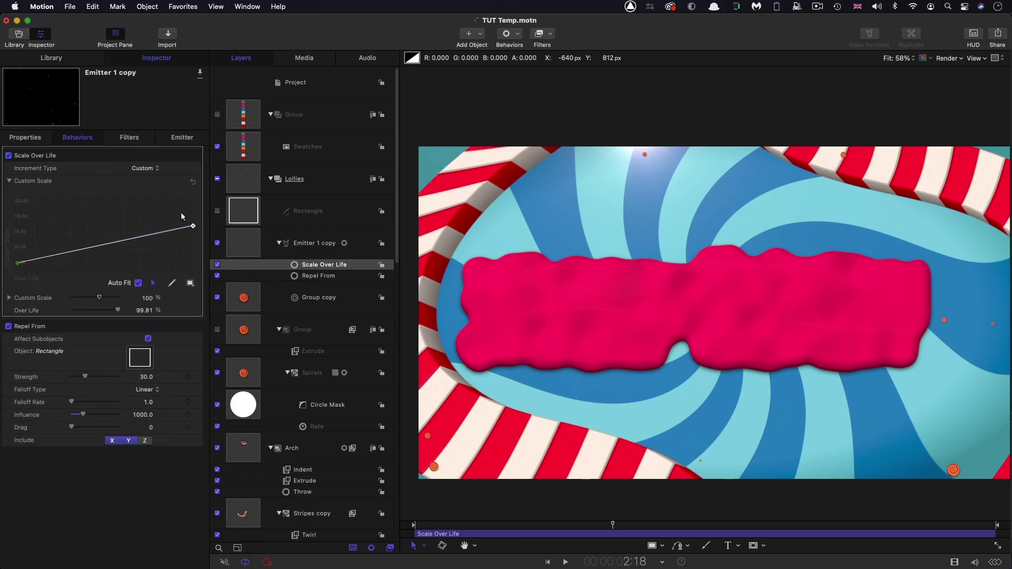
{"action": "left_click", "coordinate": [144, 311]}
{"action": "type", "text": "5"}
{"action": "key", "text": "Return"}
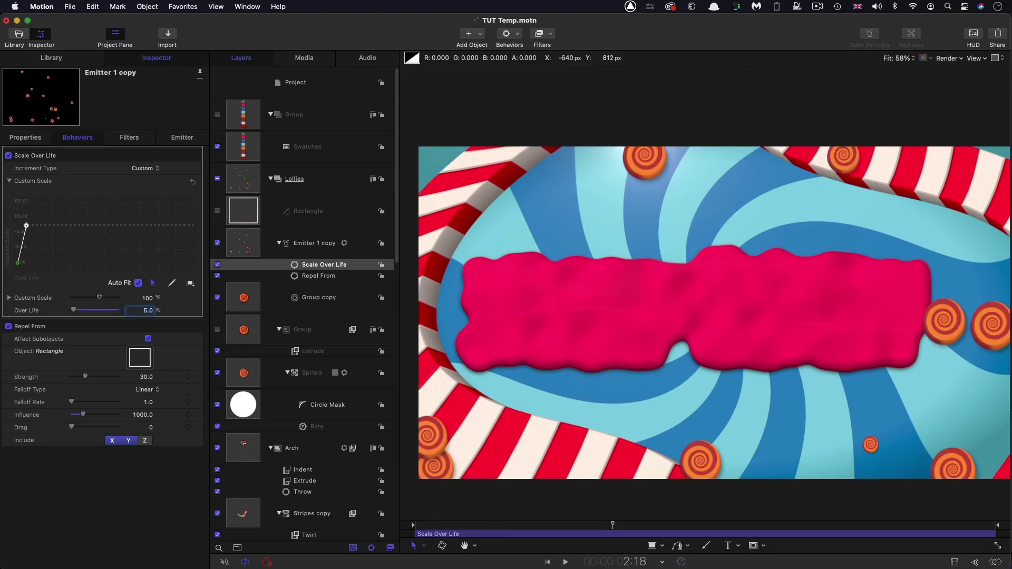
{"action": "left_click", "coordinate": [66, 238]}
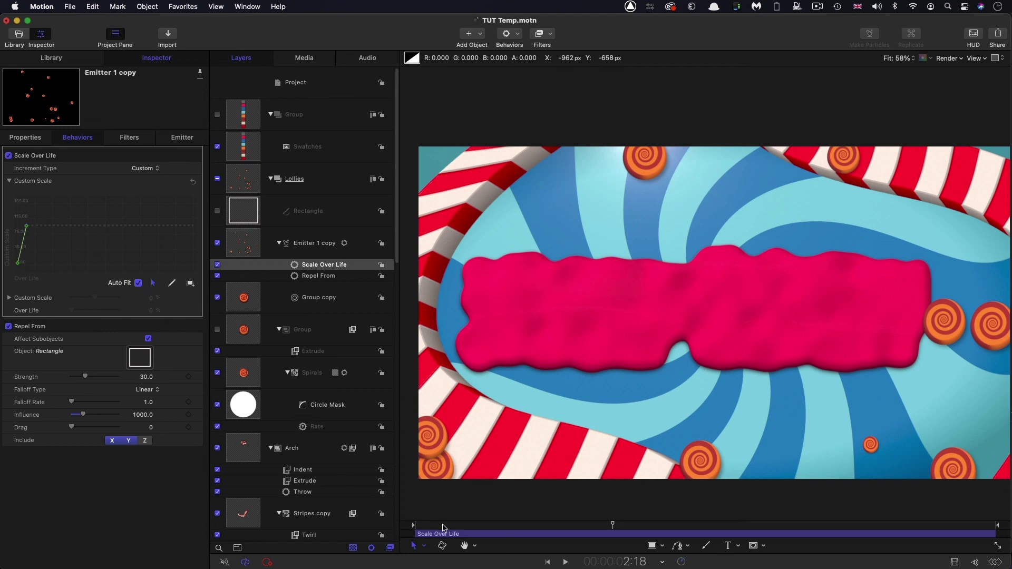
{"action": "key", "text": "Home"}
{"action": "key", "text": "space"}
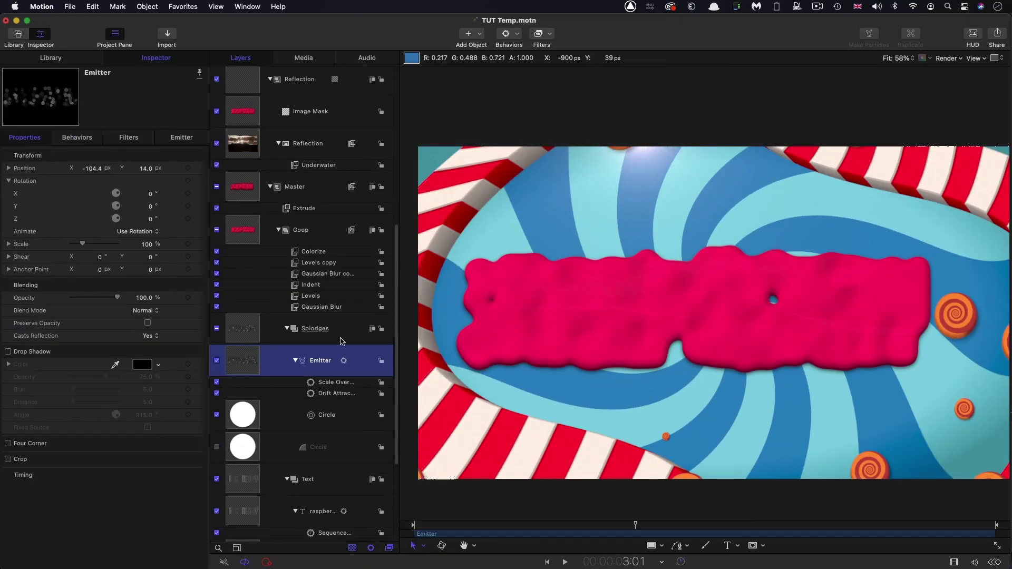
Reset the Transform of the hidden Circle and the Emitter in the Splodges group, and scrub through the result
{"action": "left_click", "coordinate": [249, 449]}
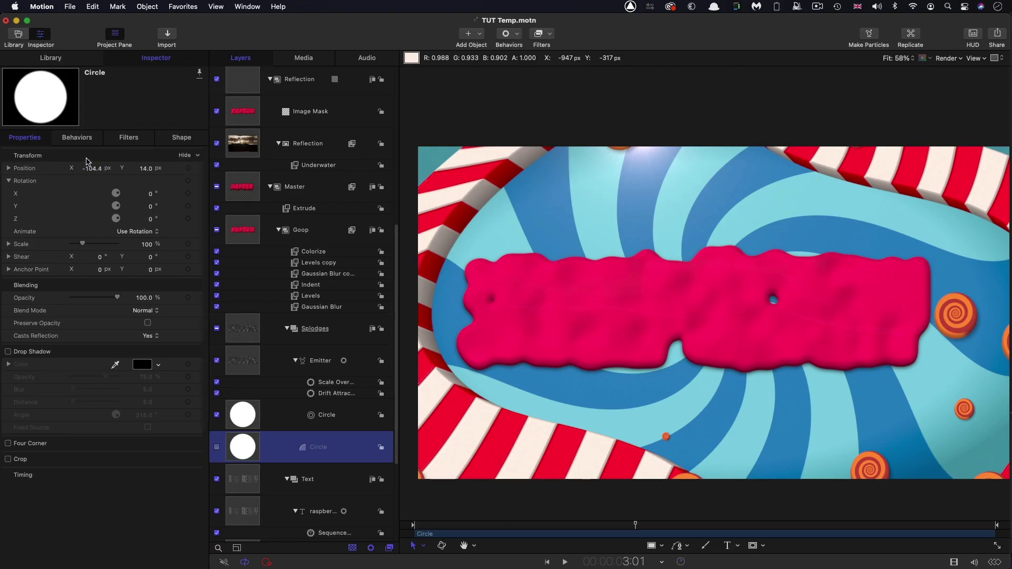
{"action": "right_click", "coordinate": [67, 154]}
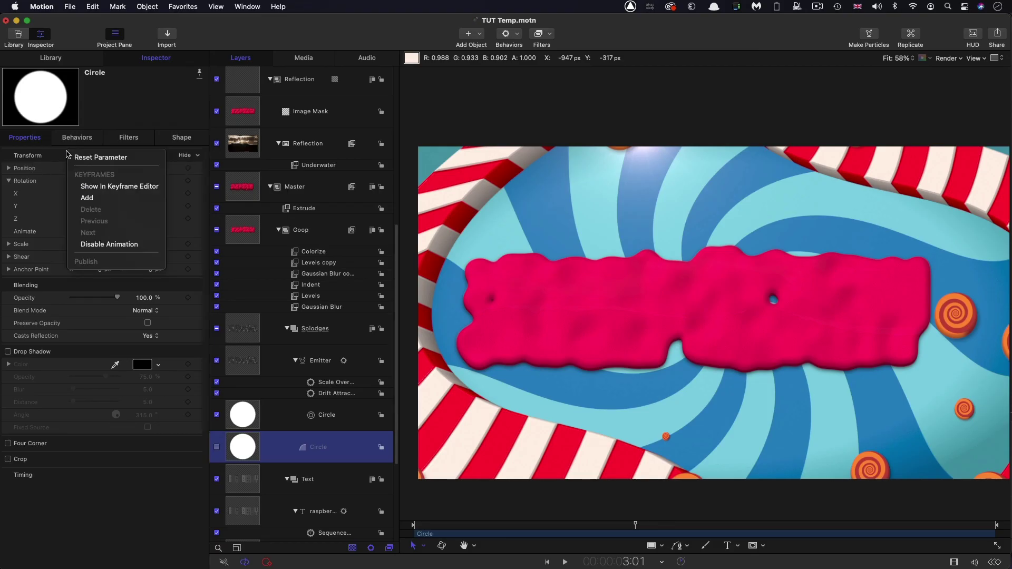
{"action": "left_click", "coordinate": [87, 157]}
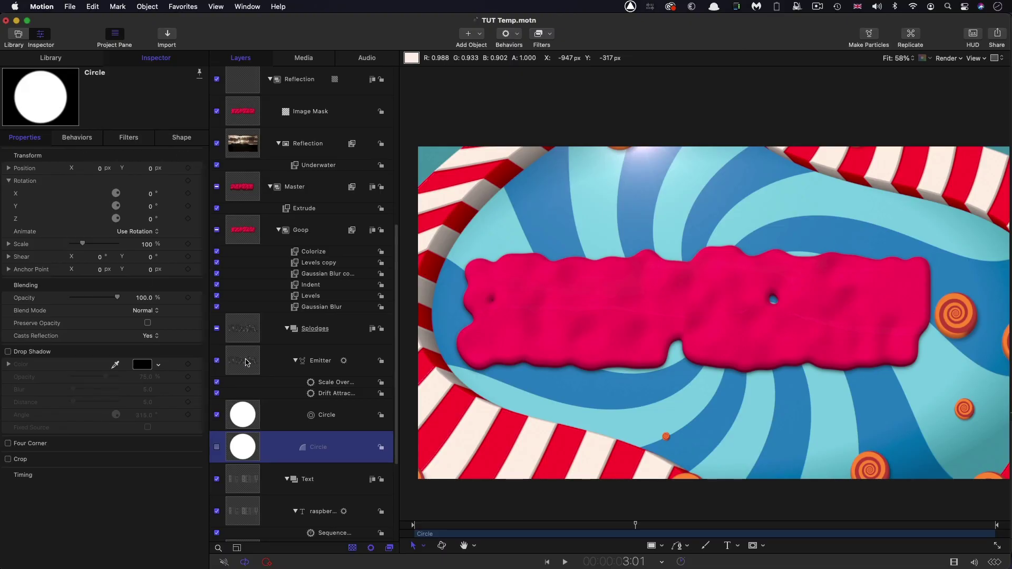
{"action": "left_click", "coordinate": [246, 363]}
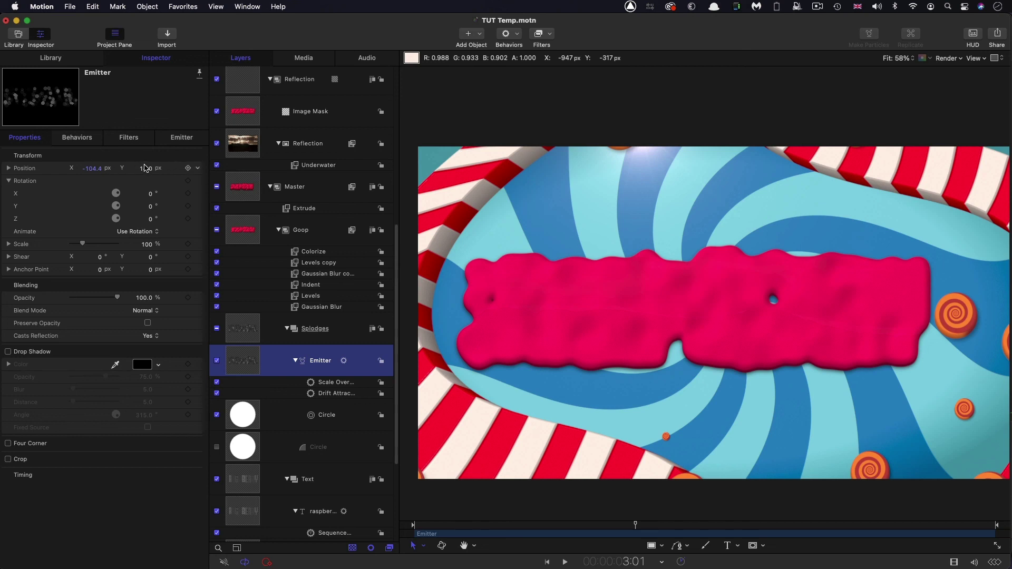
{"action": "right_click", "coordinate": [89, 156]}
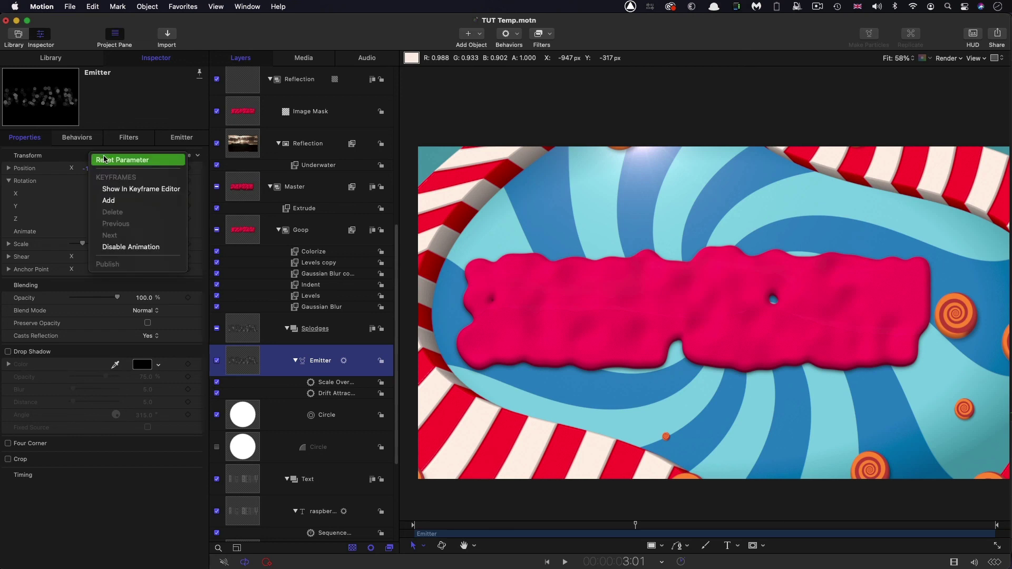
{"action": "left_click", "coordinate": [104, 159]}
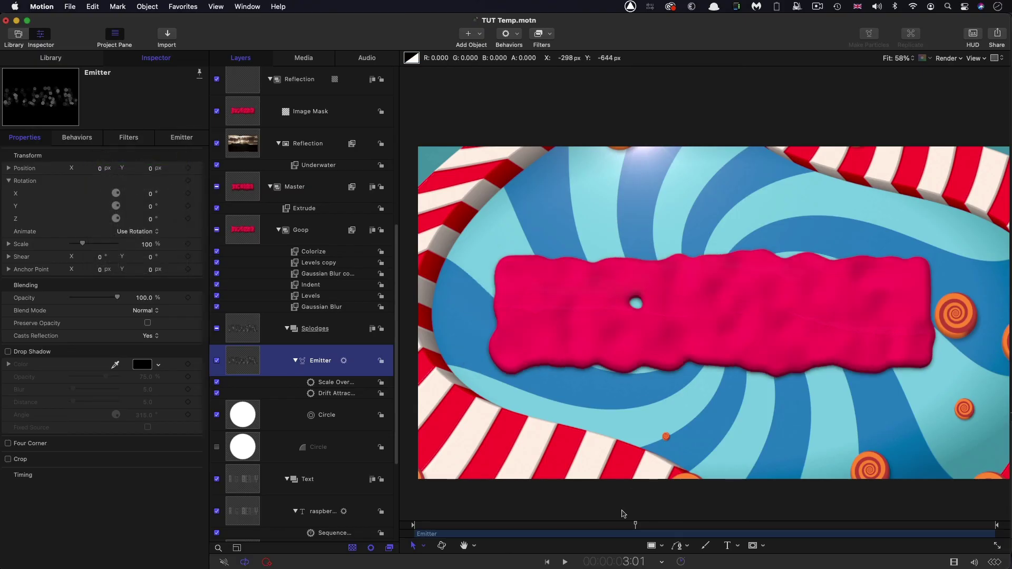
{"action": "left_click_drag", "start_coordinate": [641, 526], "coordinate": [763, 525]}
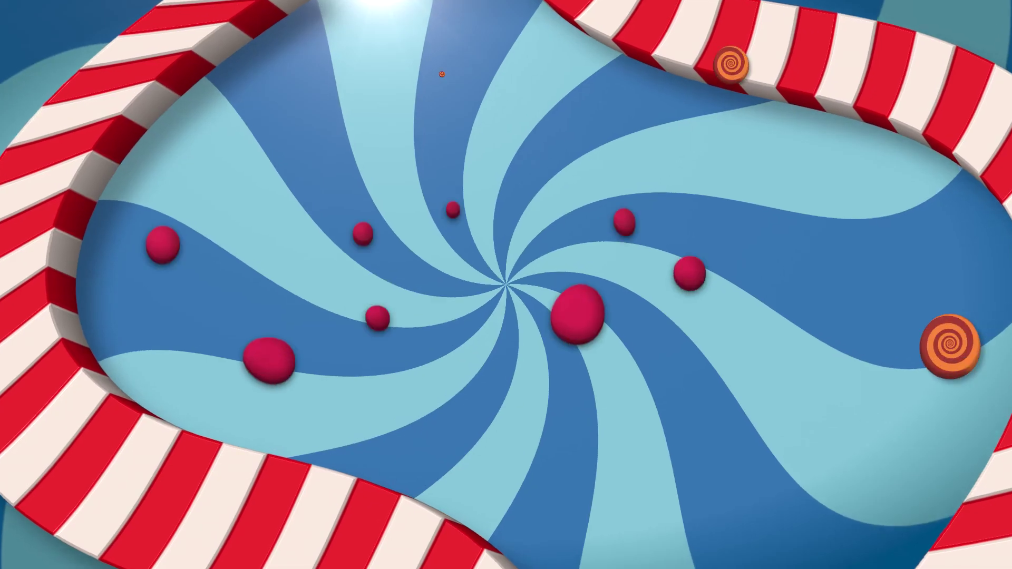